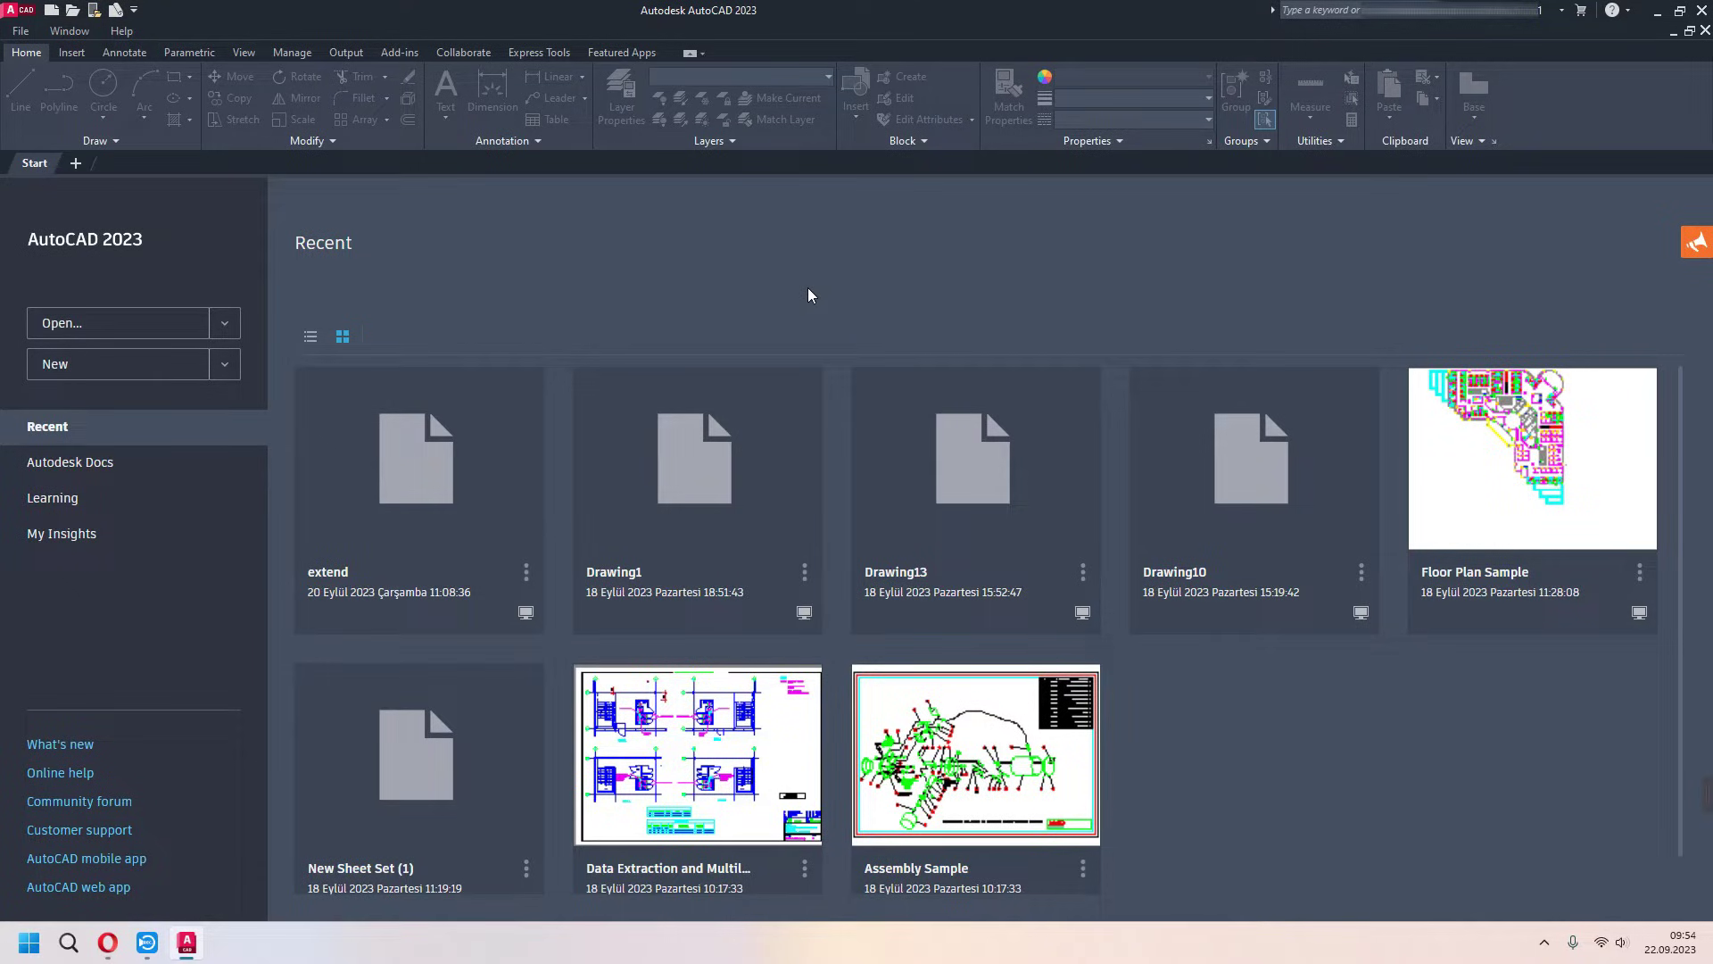
- Switch from AutoCAD to the Opera browser showing the autodesk.com homepage
{"action": "left_click", "coordinate": [107, 942]}
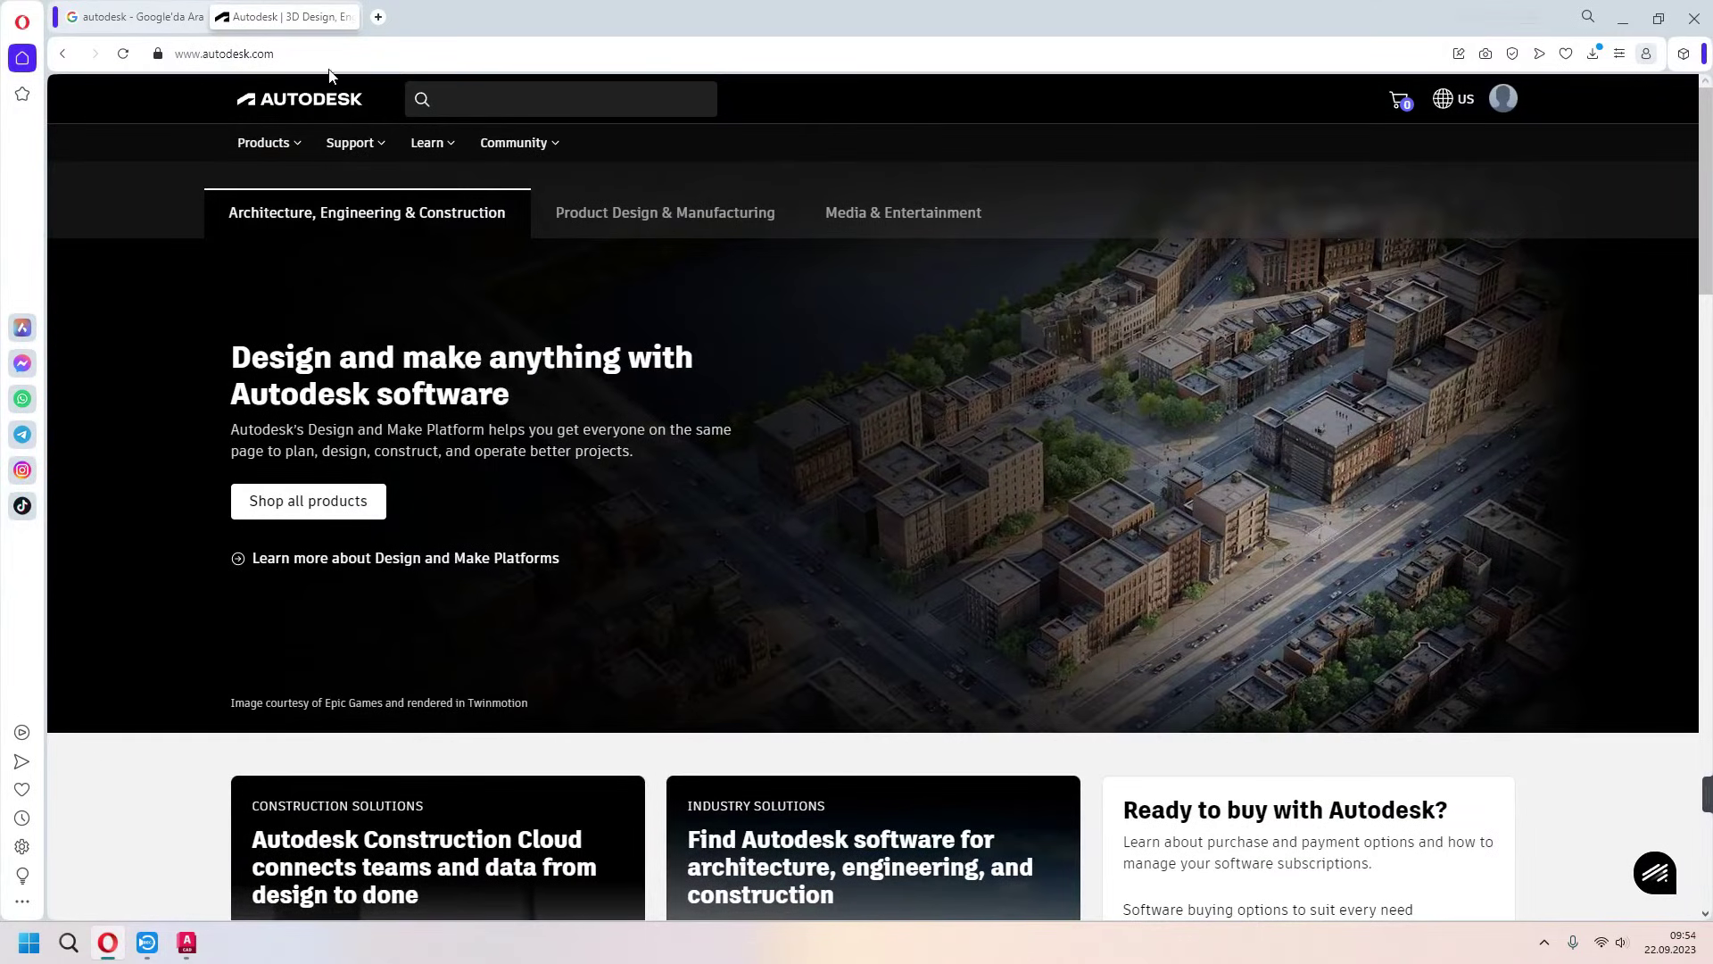
- Search the Autodesk site for 'autocad' and open the AutoCAD product overview page
{"action": "scroll", "coordinate": [612, 558], "scroll_direction": "down", "scroll_amount": 3}
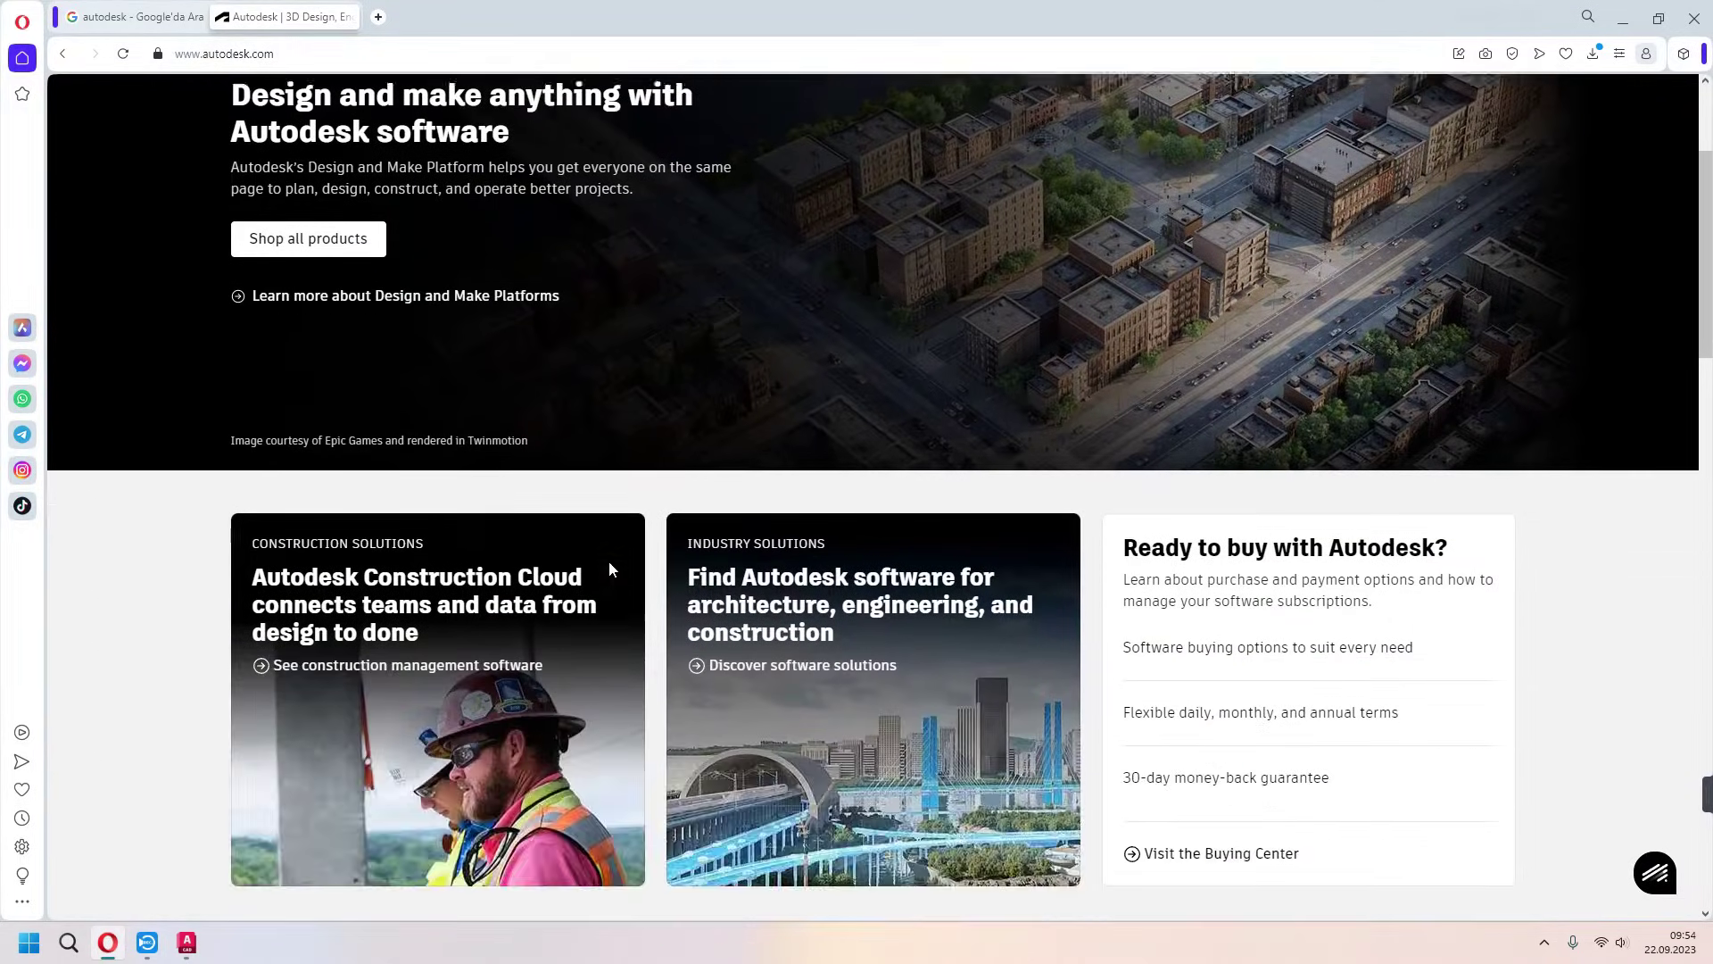
{"action": "scroll", "coordinate": [536, 413], "scroll_direction": "up", "scroll_amount": 3}
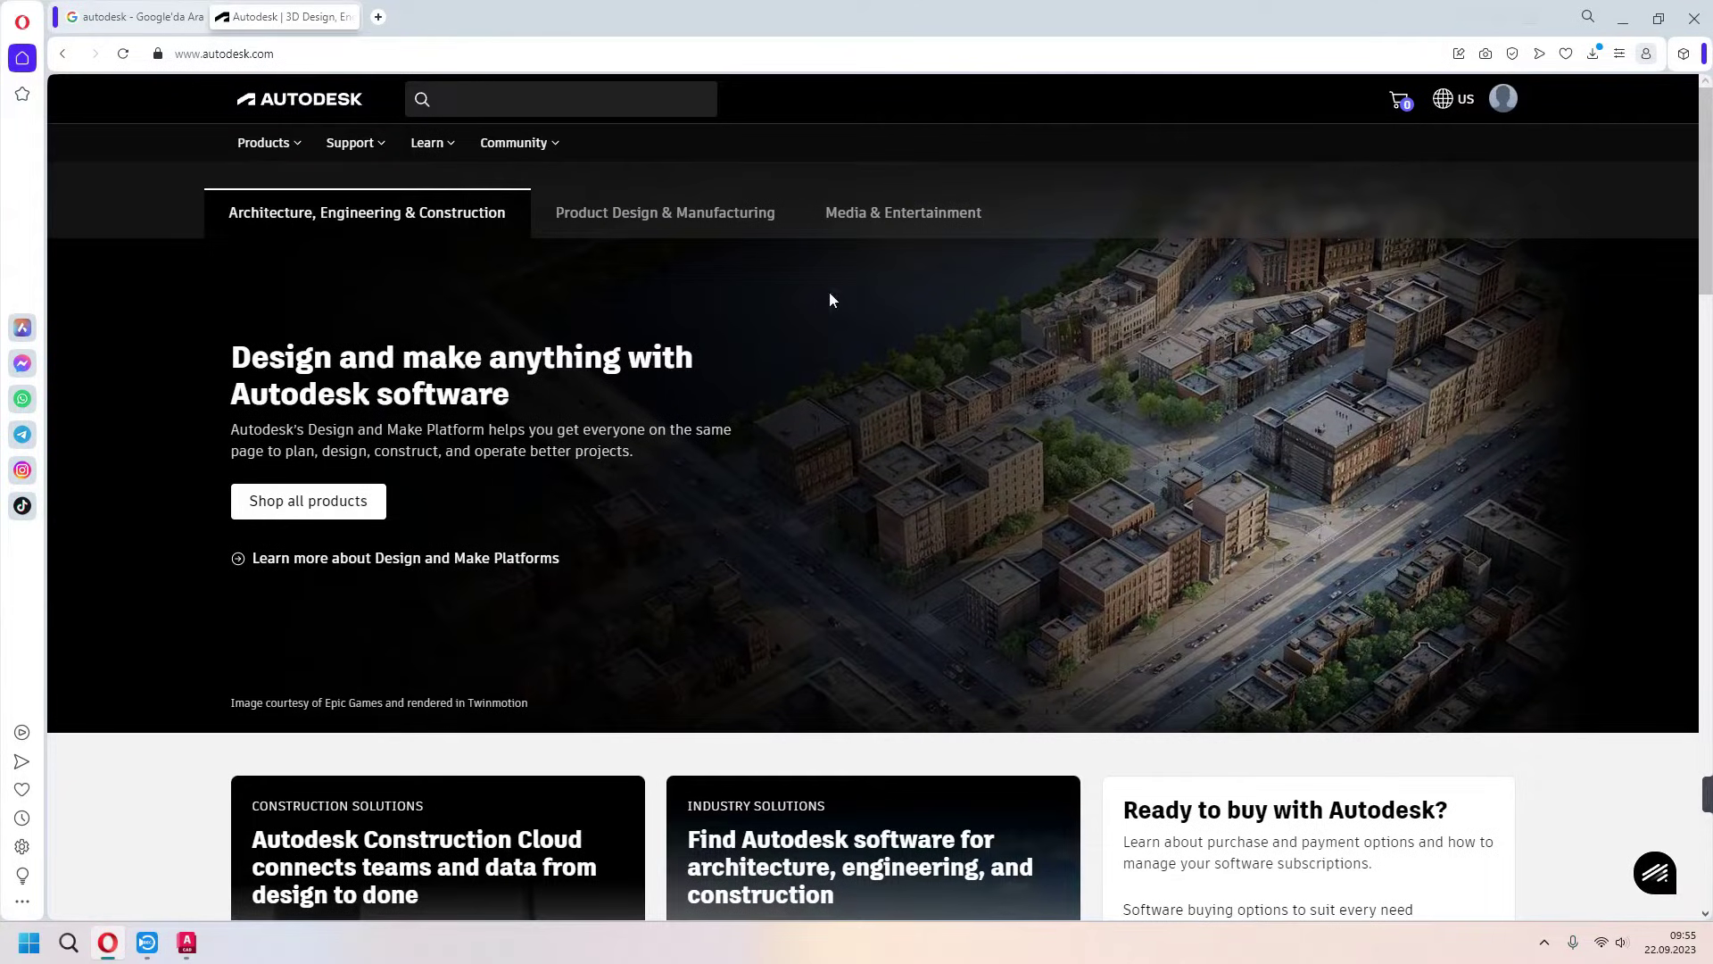
{"action": "left_click", "coordinate": [527, 98]}
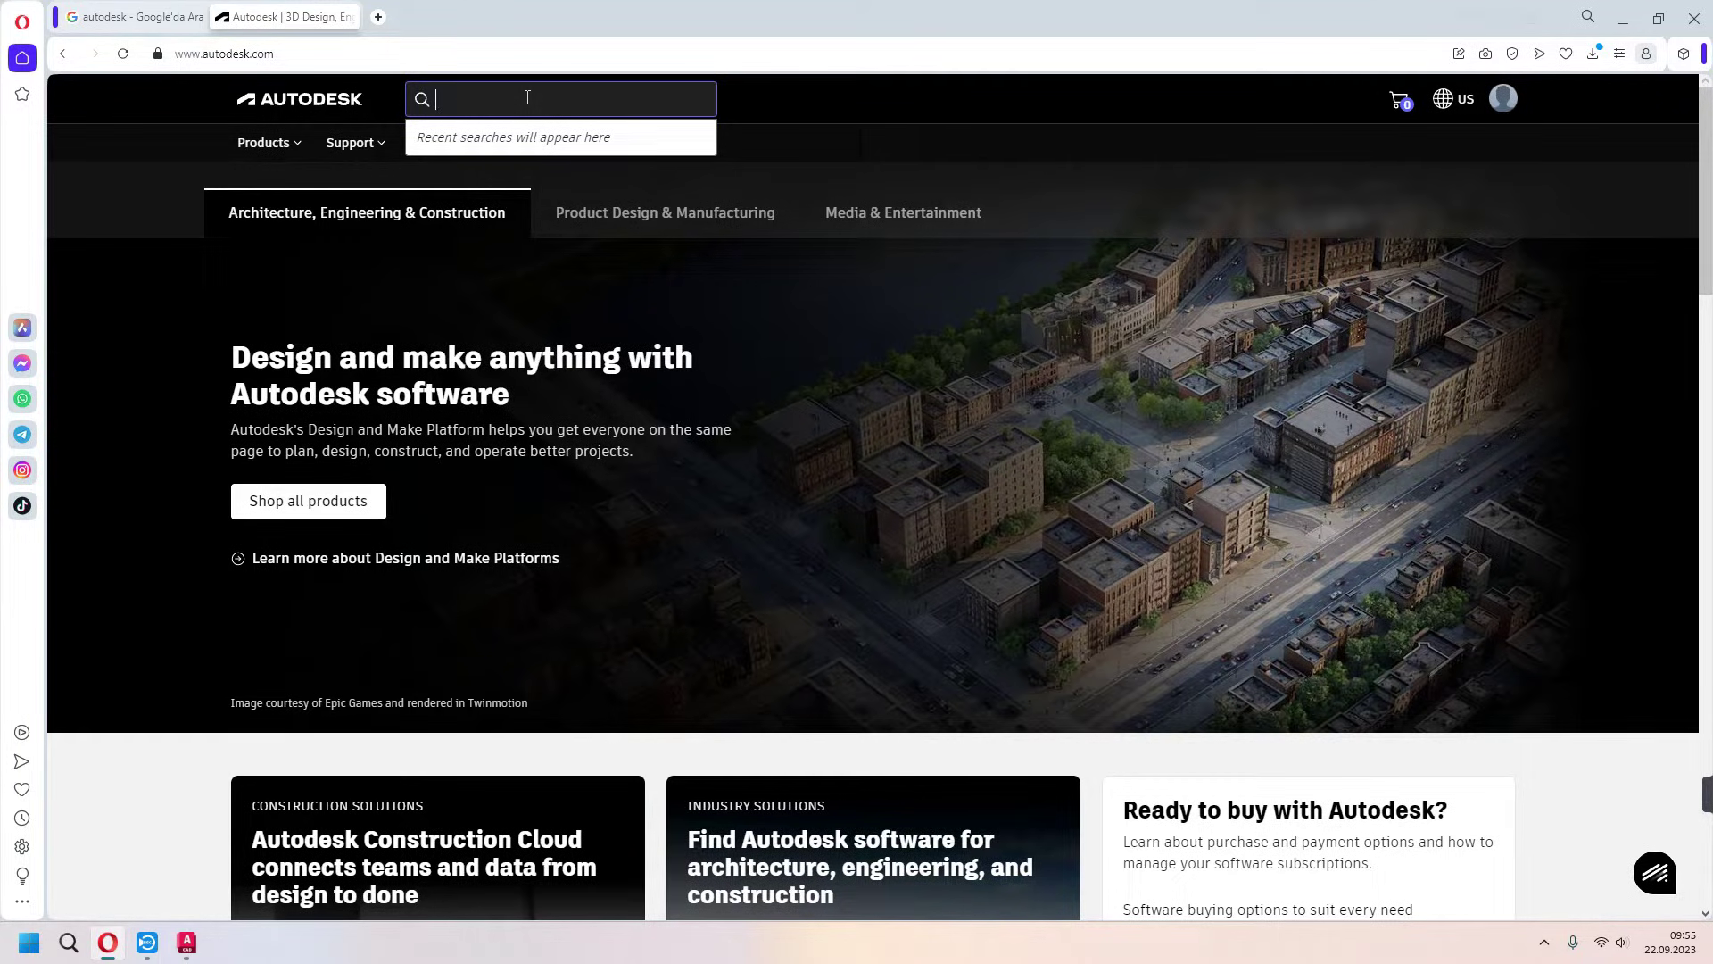
{"action": "type", "text": "autocad"}
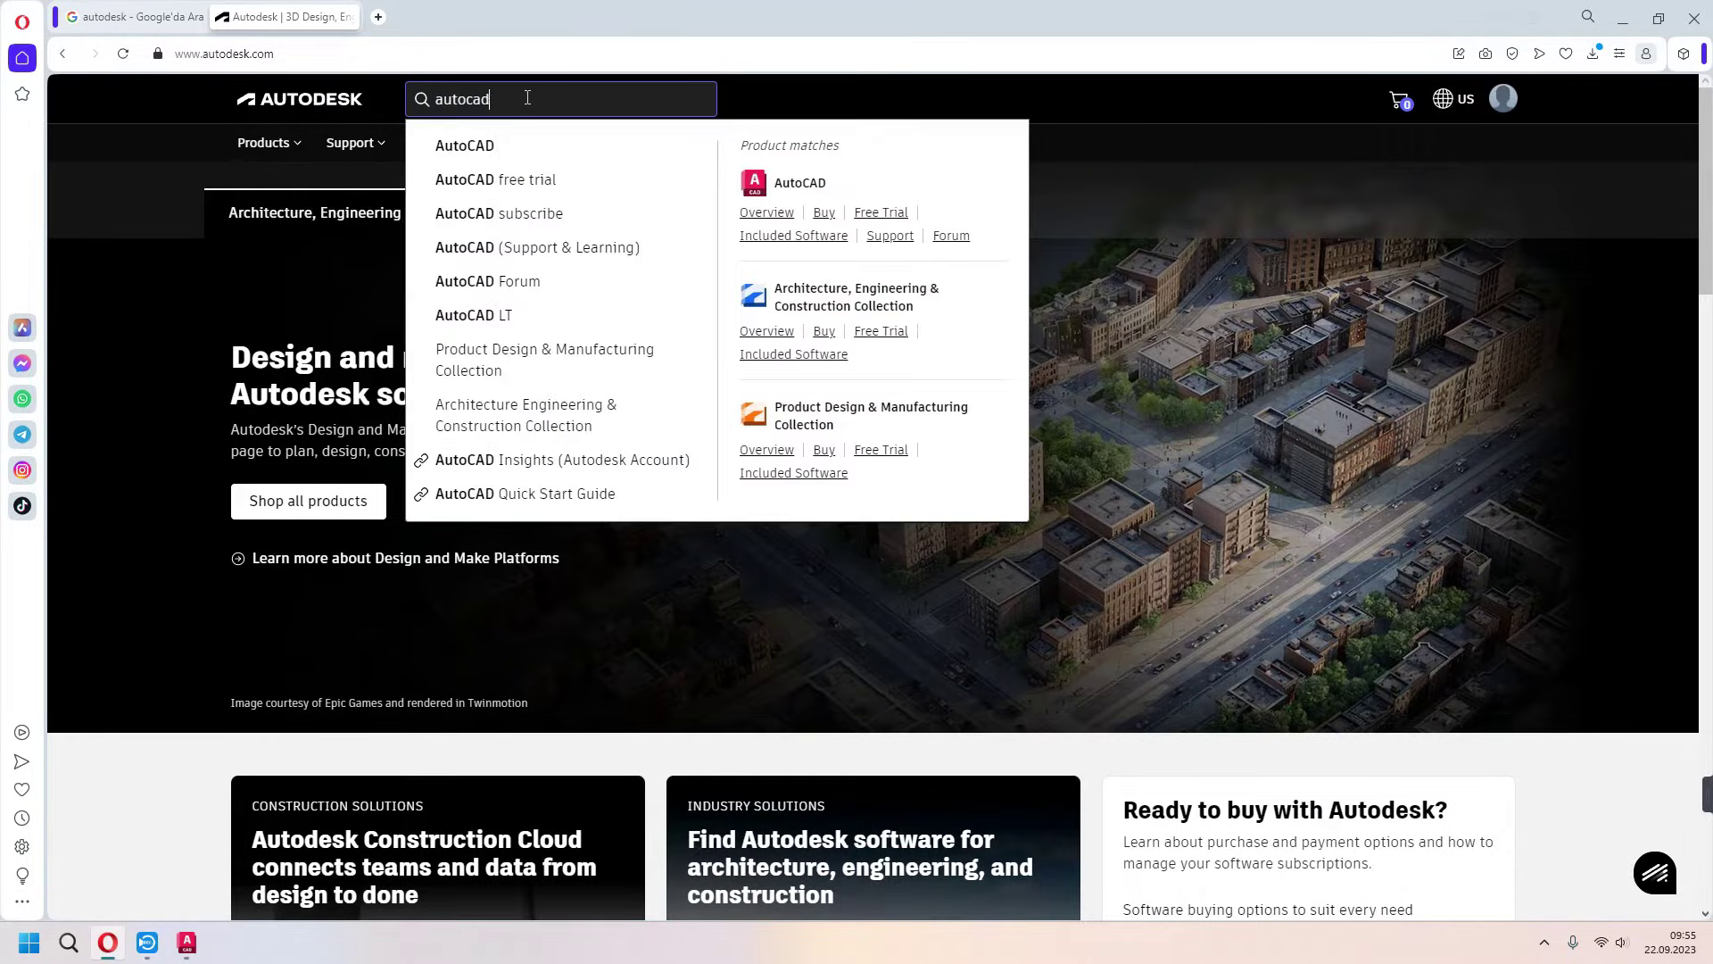
{"action": "left_click", "coordinate": [468, 141]}
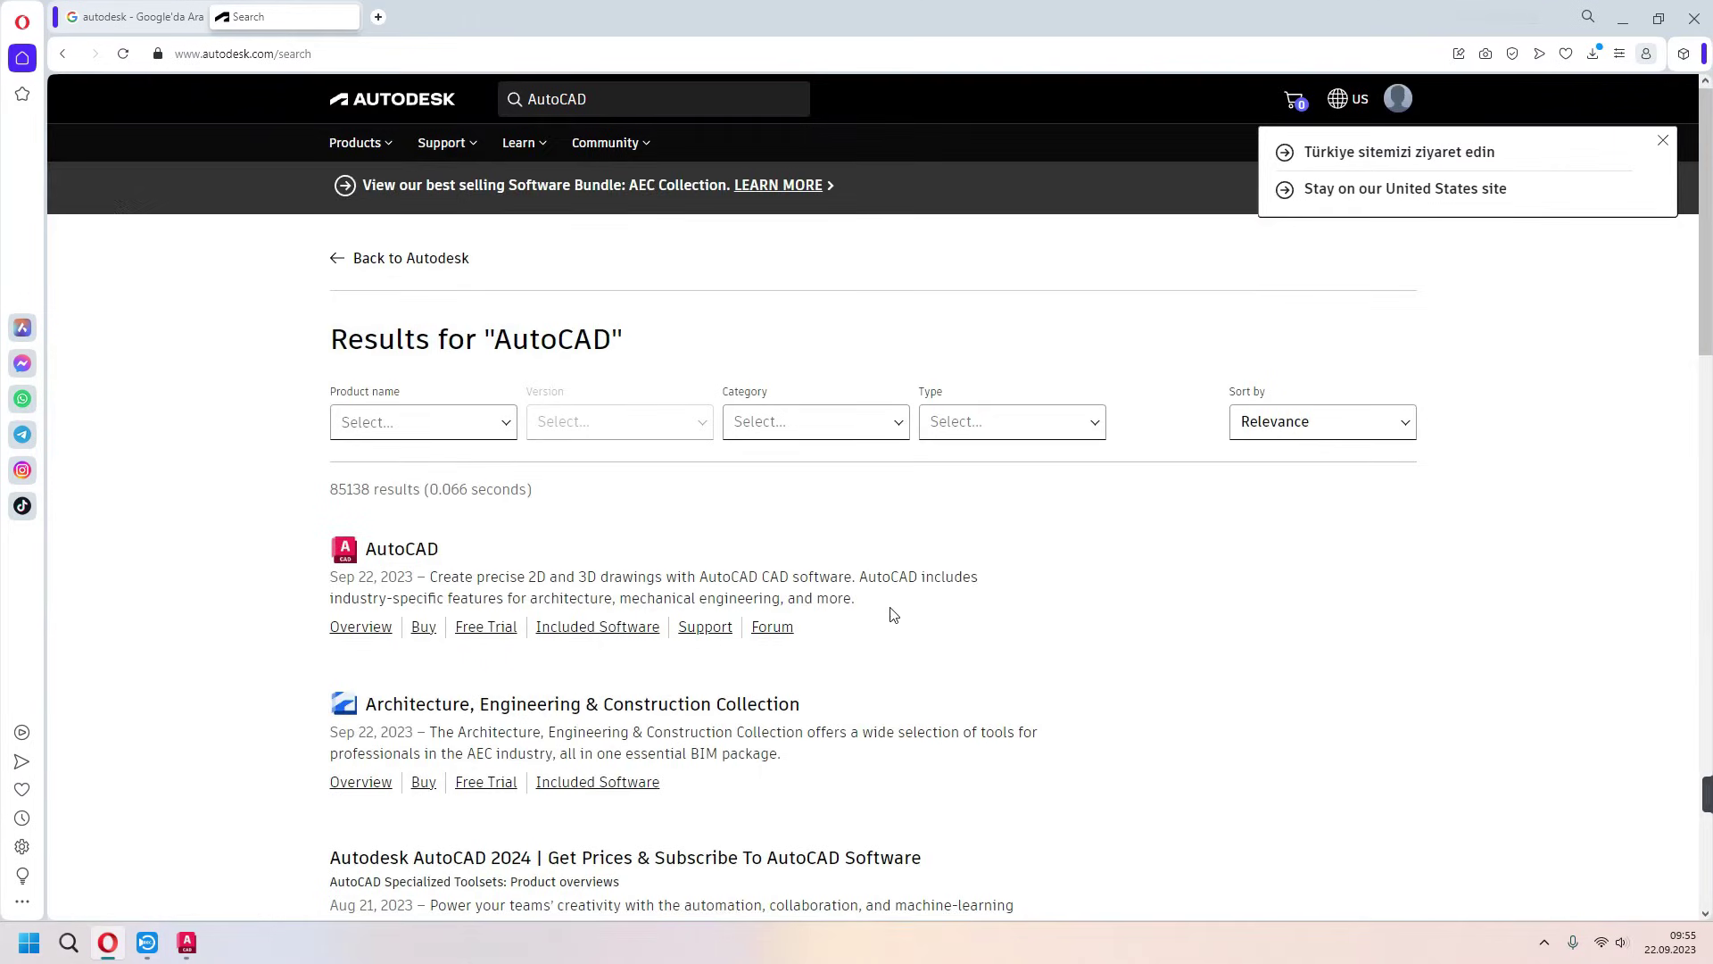
{"action": "scroll", "coordinate": [669, 536], "scroll_direction": "down", "scroll_amount": 1}
{"action": "left_click", "coordinate": [421, 467]}
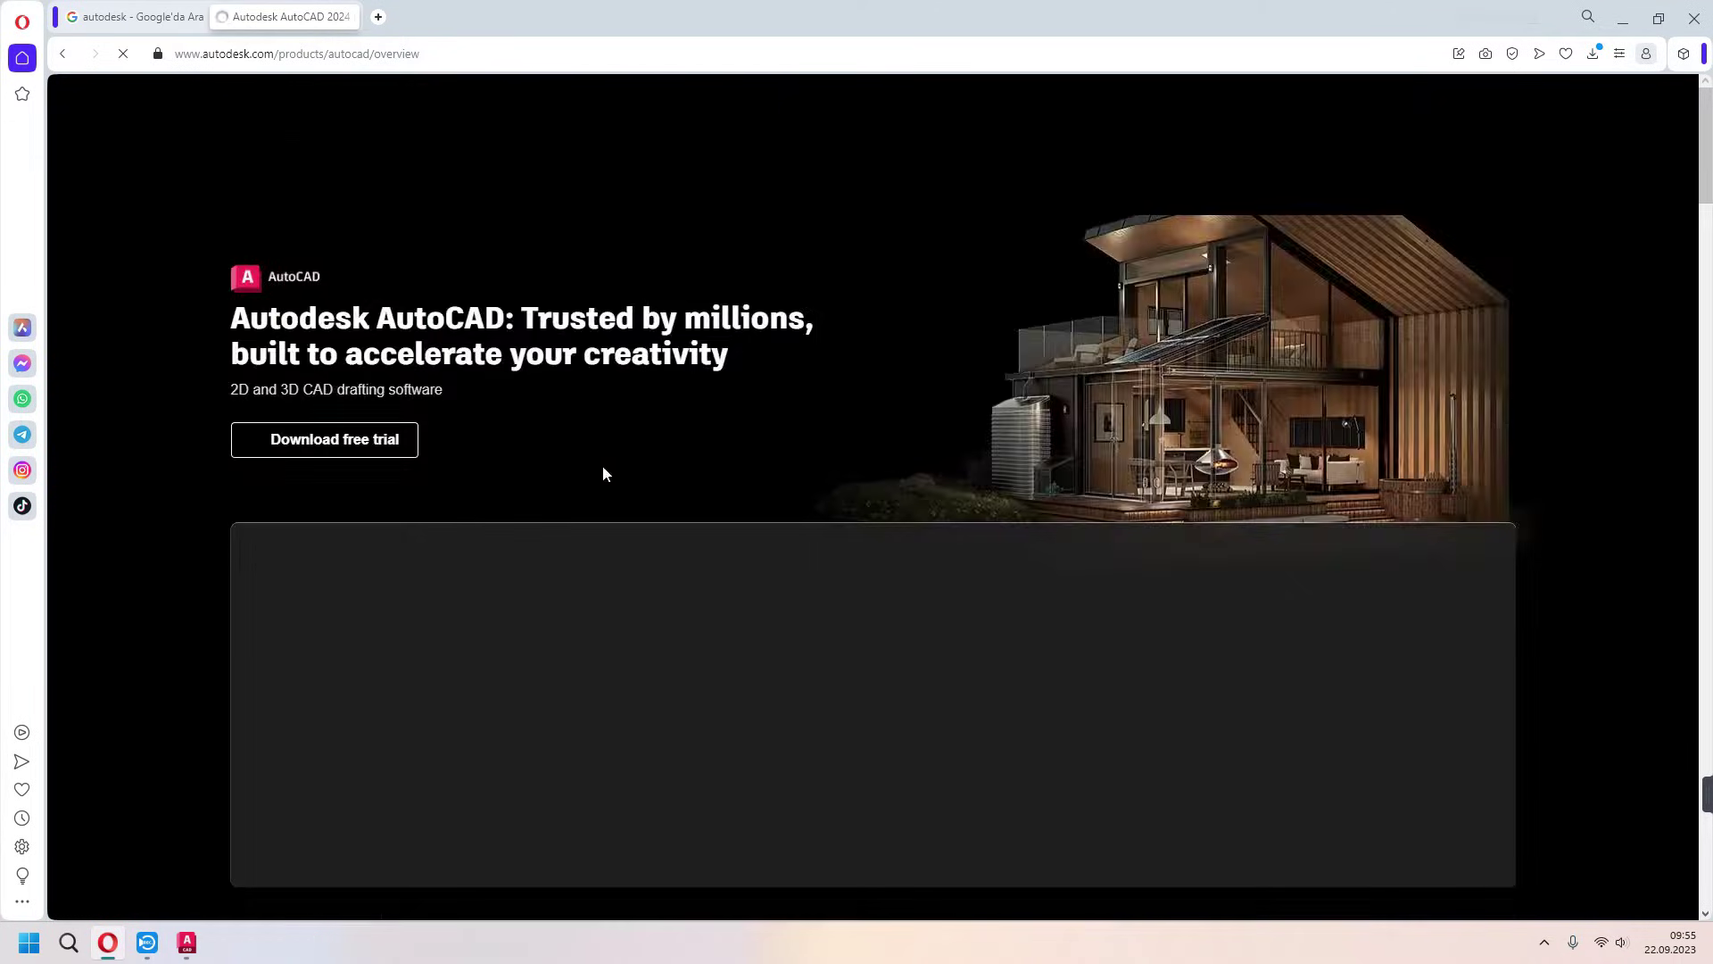
- Dismiss the welcome and regional popups and request the AutoCAD free trial download
{"action": "left_click", "coordinate": [1097, 356]}
{"action": "left_click", "coordinate": [1646, 143]}
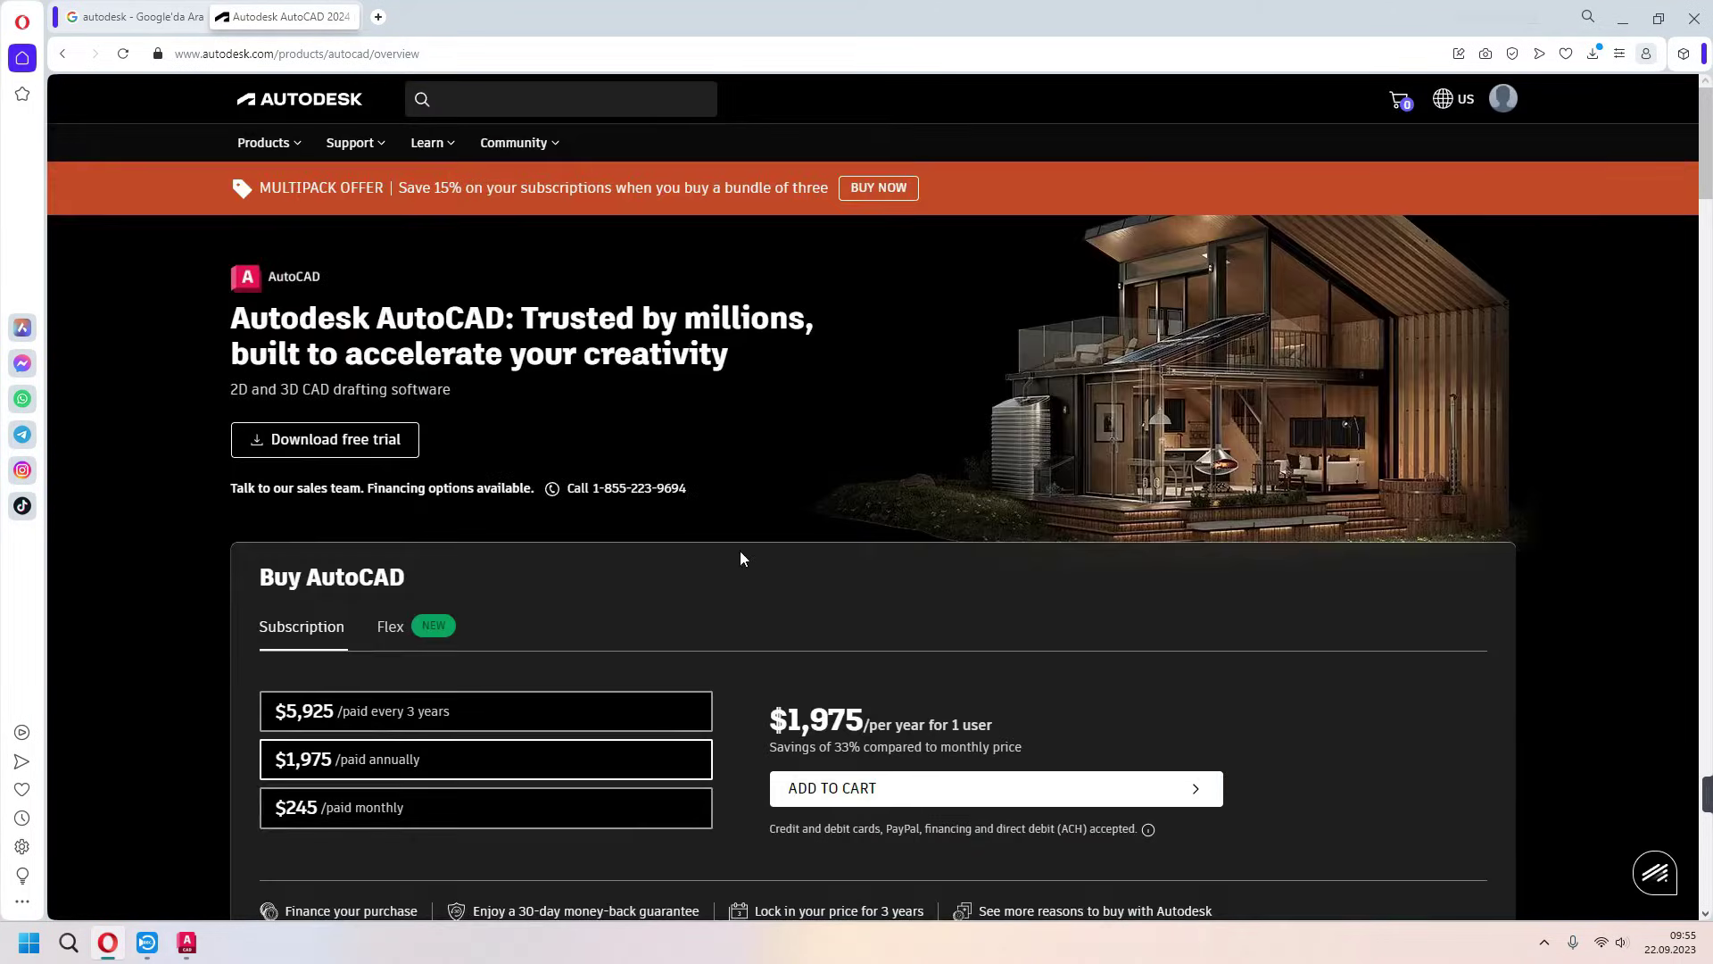
{"action": "scroll", "coordinate": [803, 580], "scroll_direction": "down", "scroll_amount": 1}
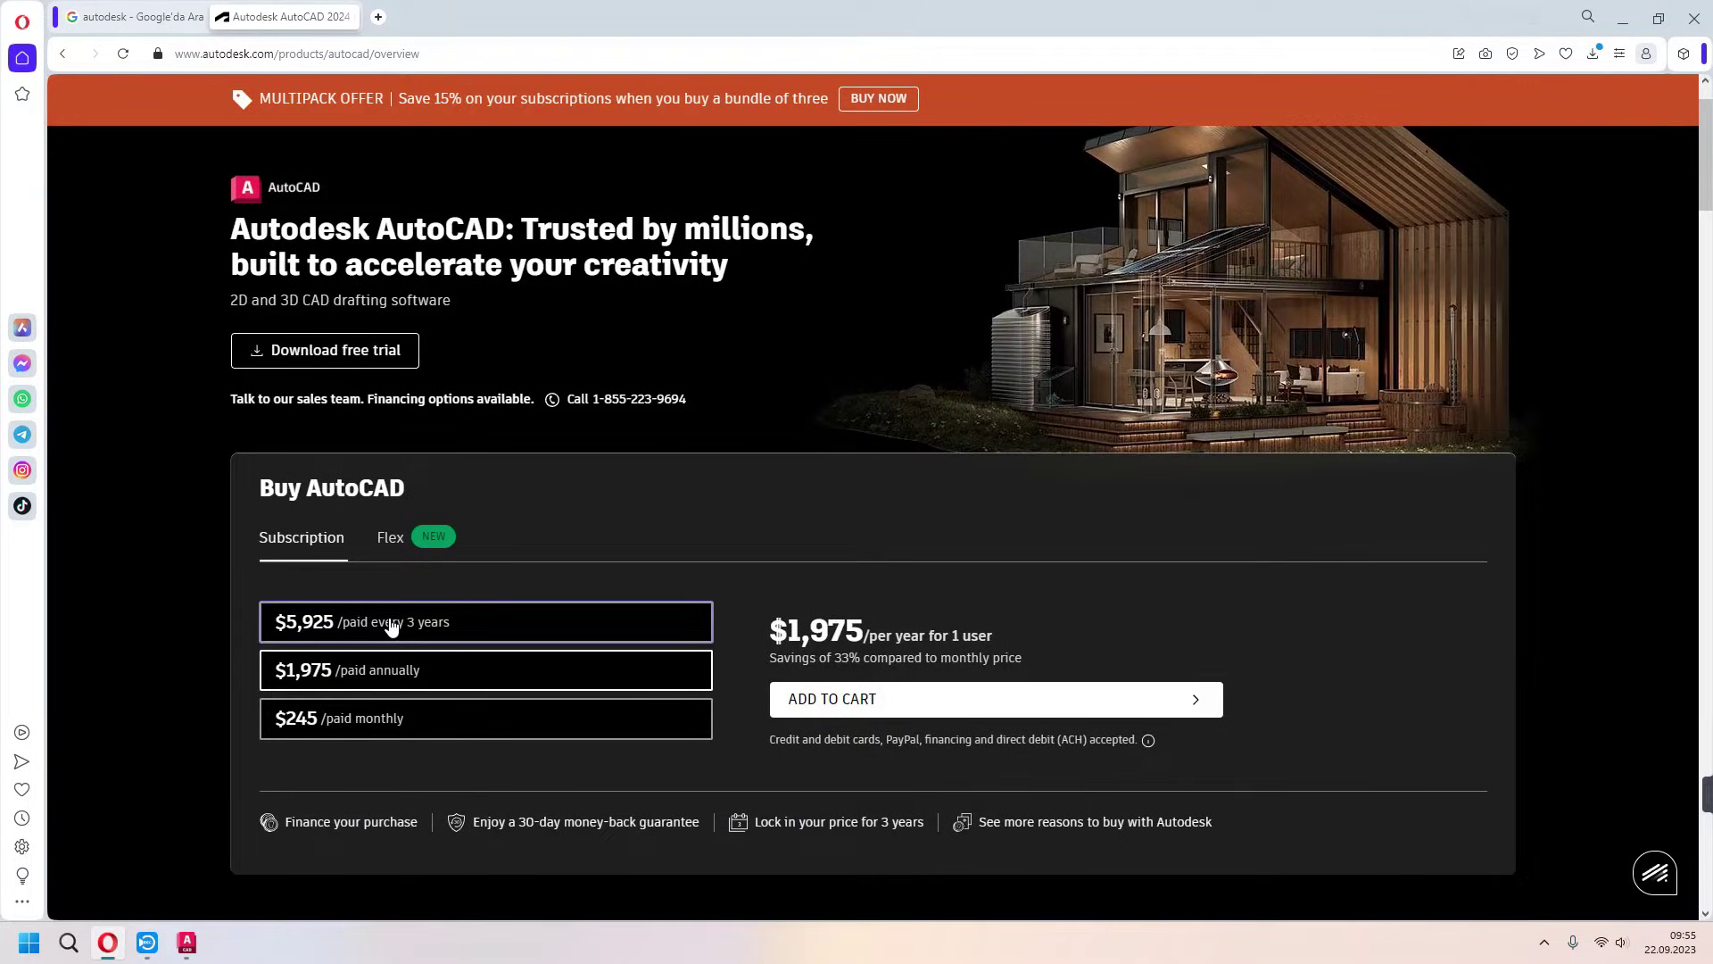
{"action": "scroll", "coordinate": [478, 535], "scroll_direction": "up", "scroll_amount": 1}
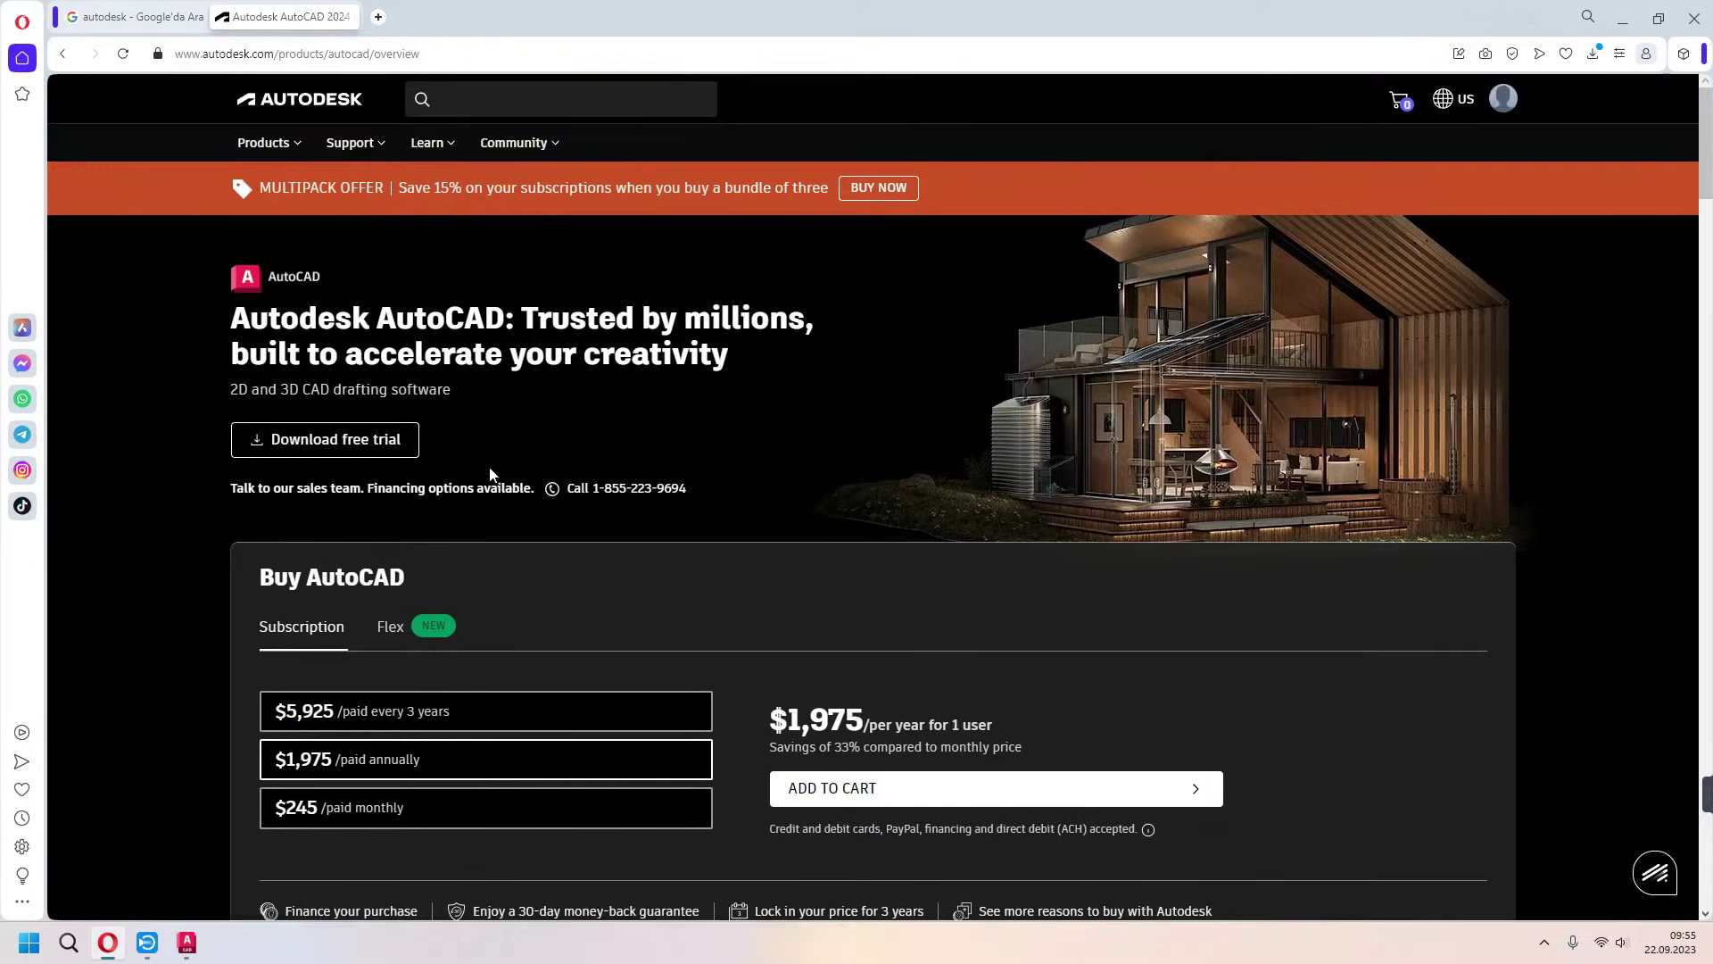
{"action": "left_click", "coordinate": [362, 447]}
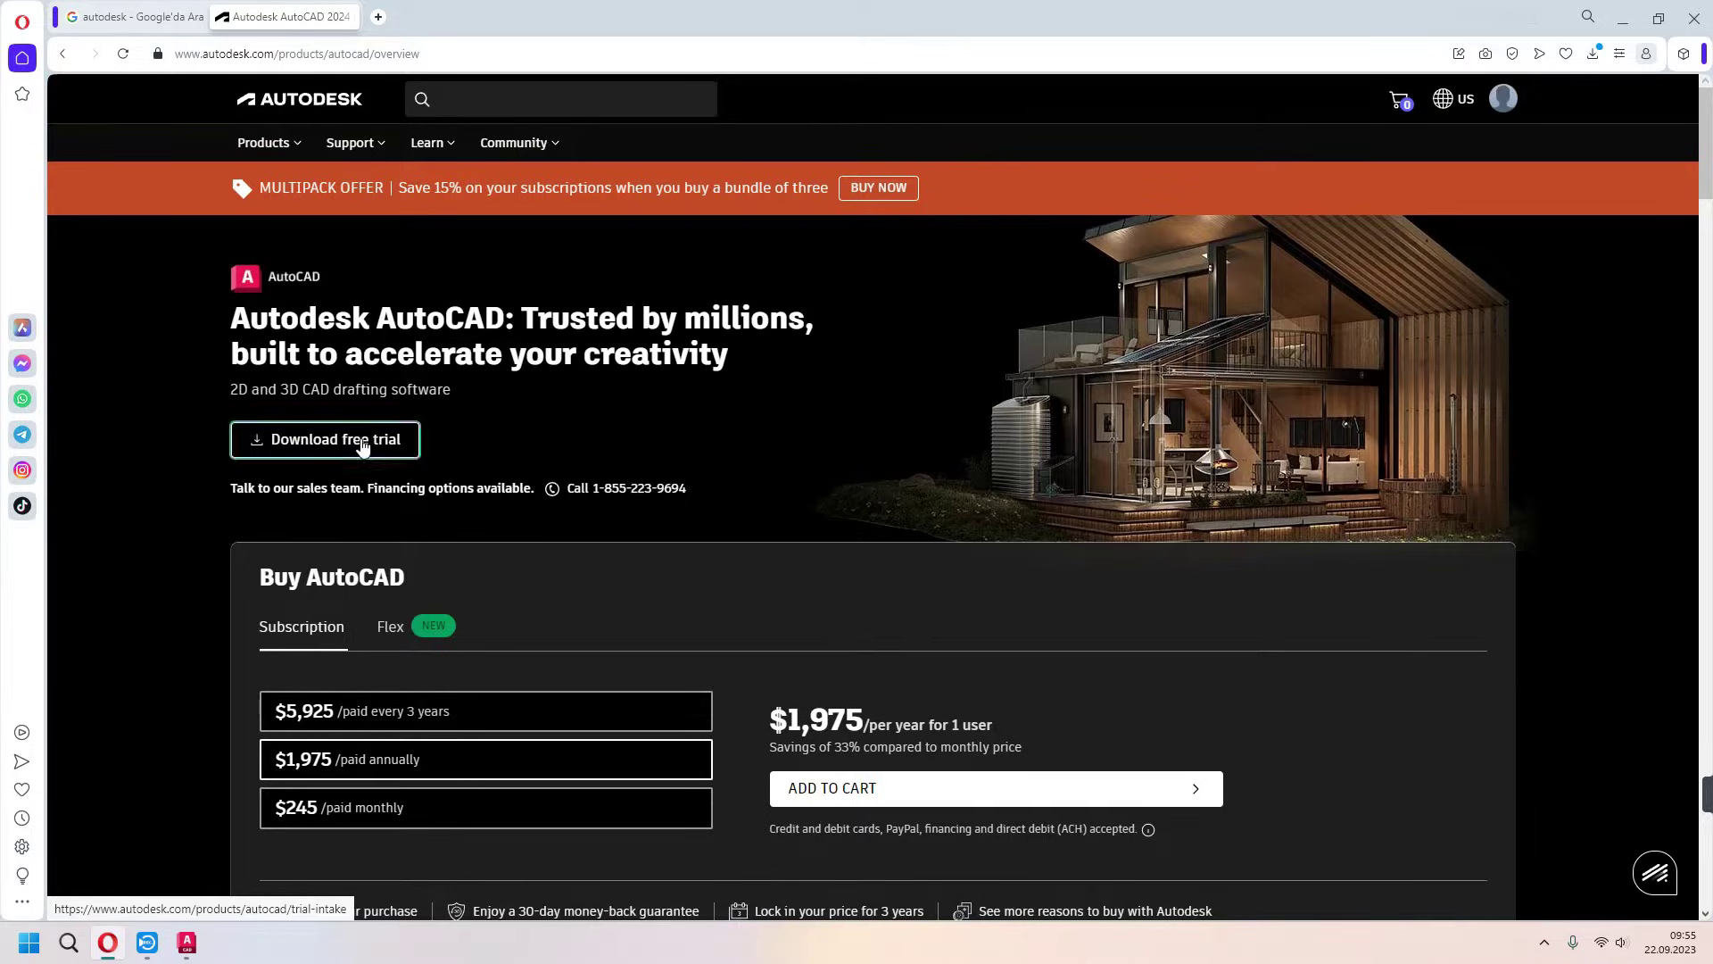
- Choose Home Use with AutoCAD as the trial product, then go back to the usage question
{"action": "left_click", "coordinate": [382, 91]}
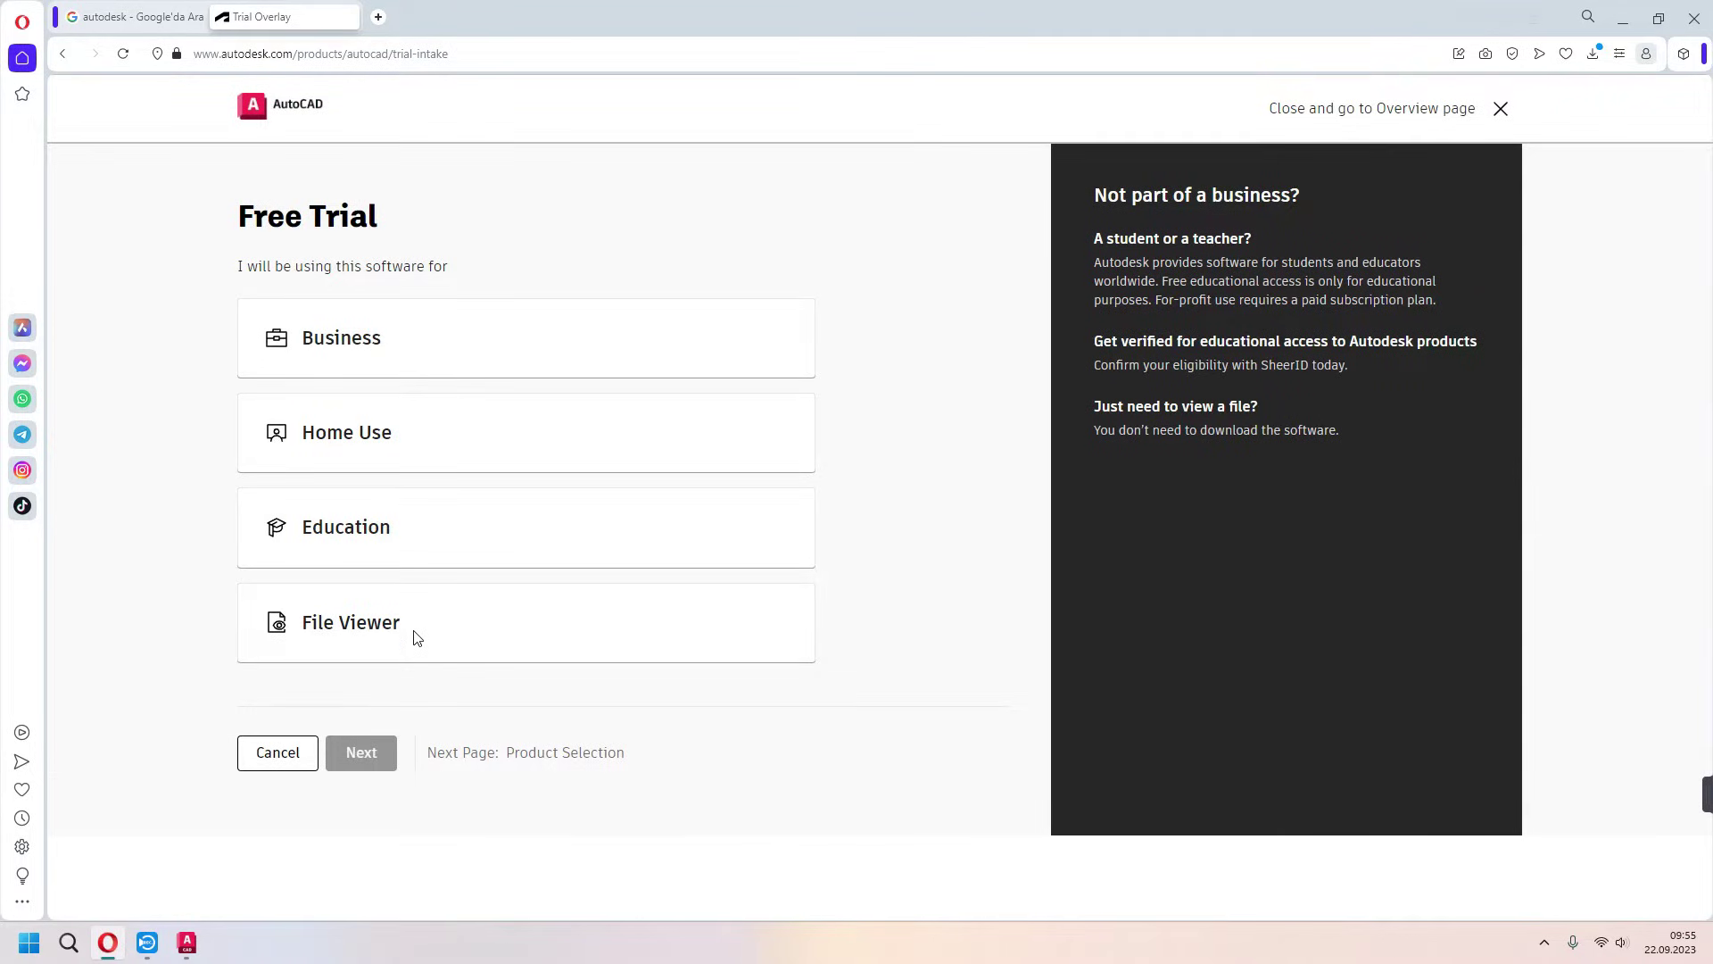
{"action": "left_click", "coordinate": [377, 446]}
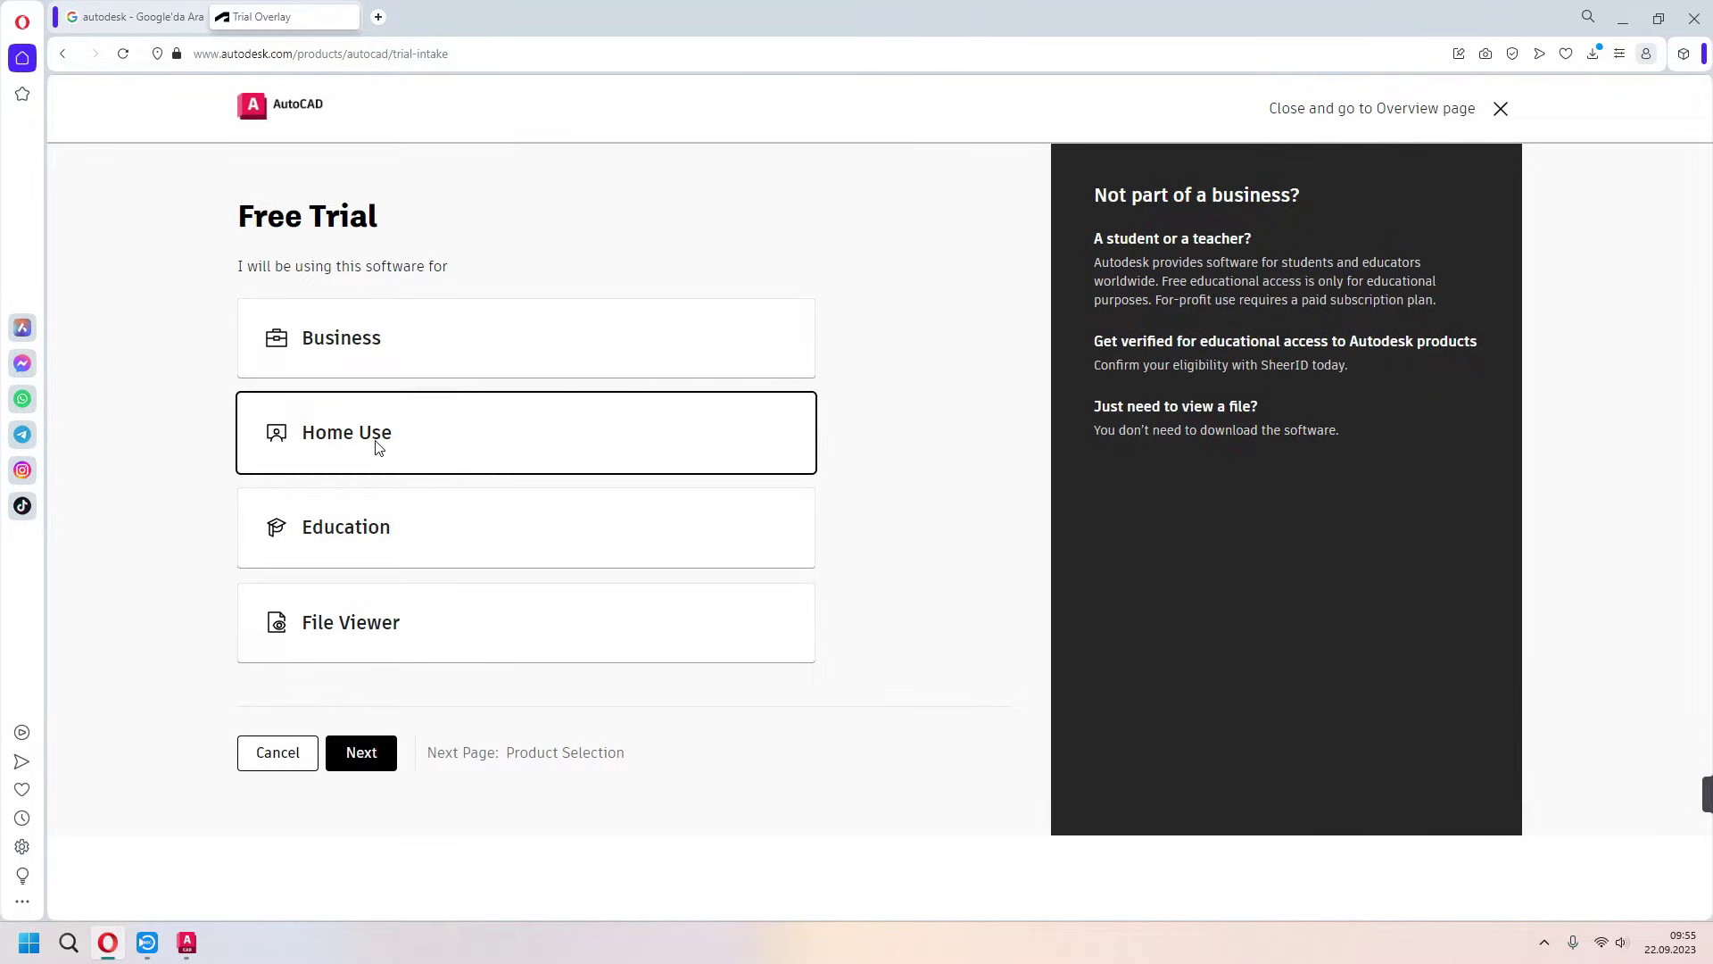
{"action": "left_click", "coordinate": [365, 755]}
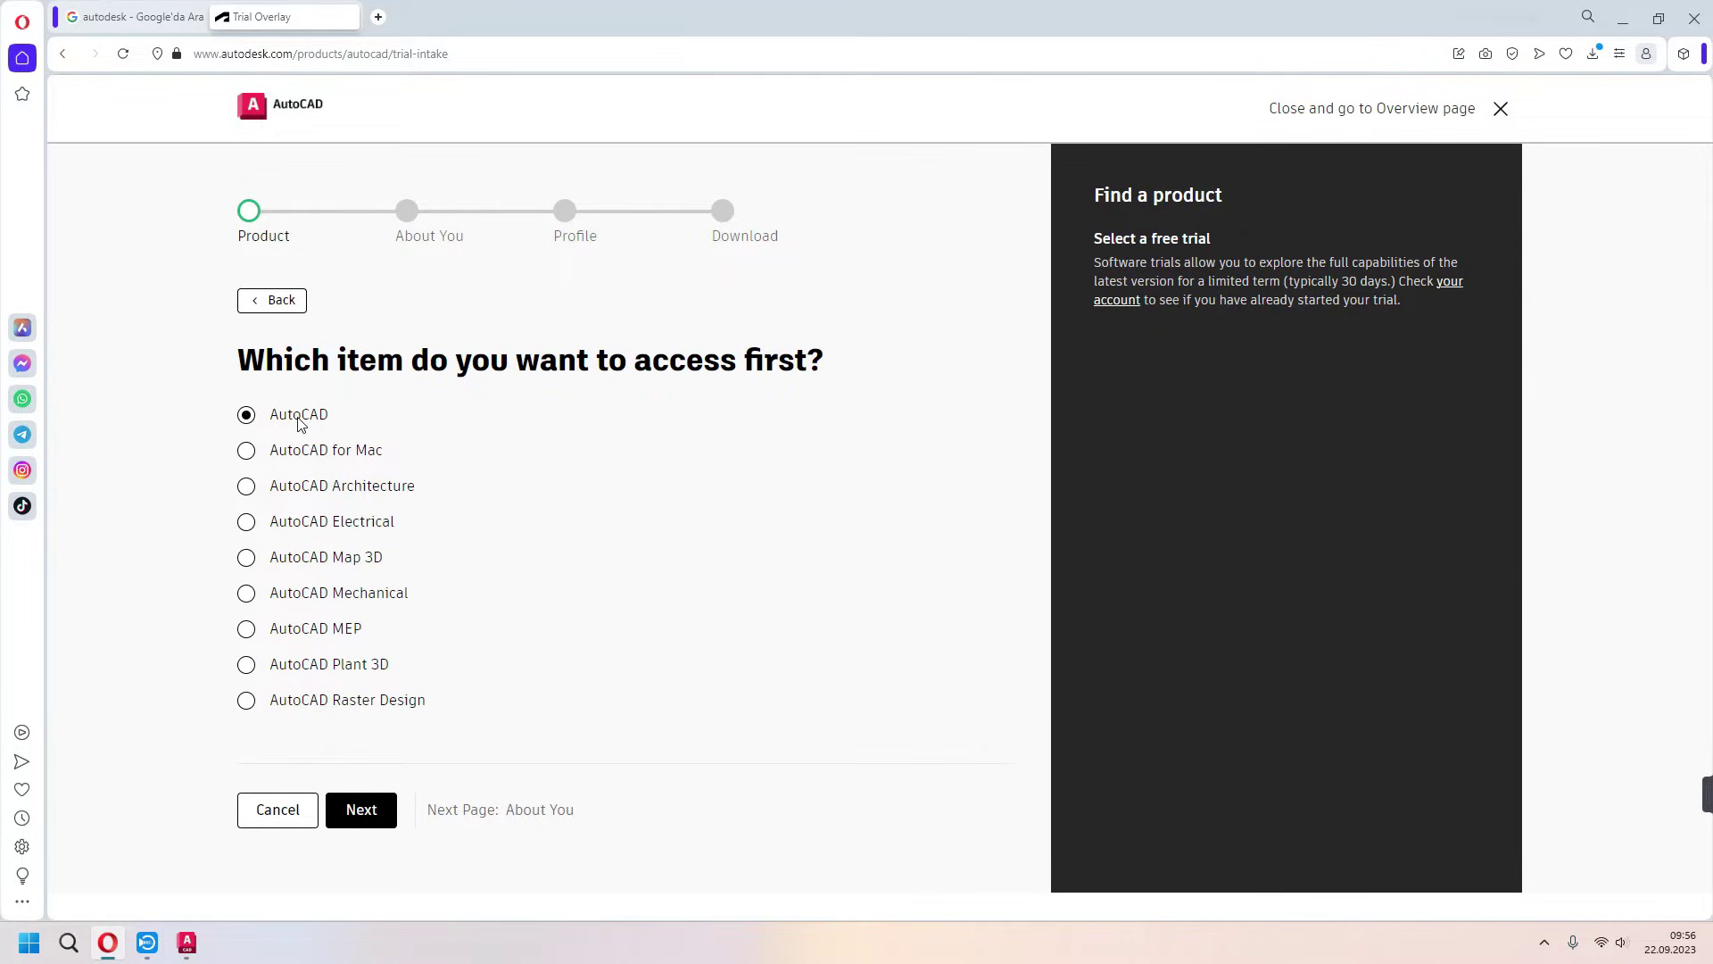
{"action": "left_click", "coordinate": [382, 808]}
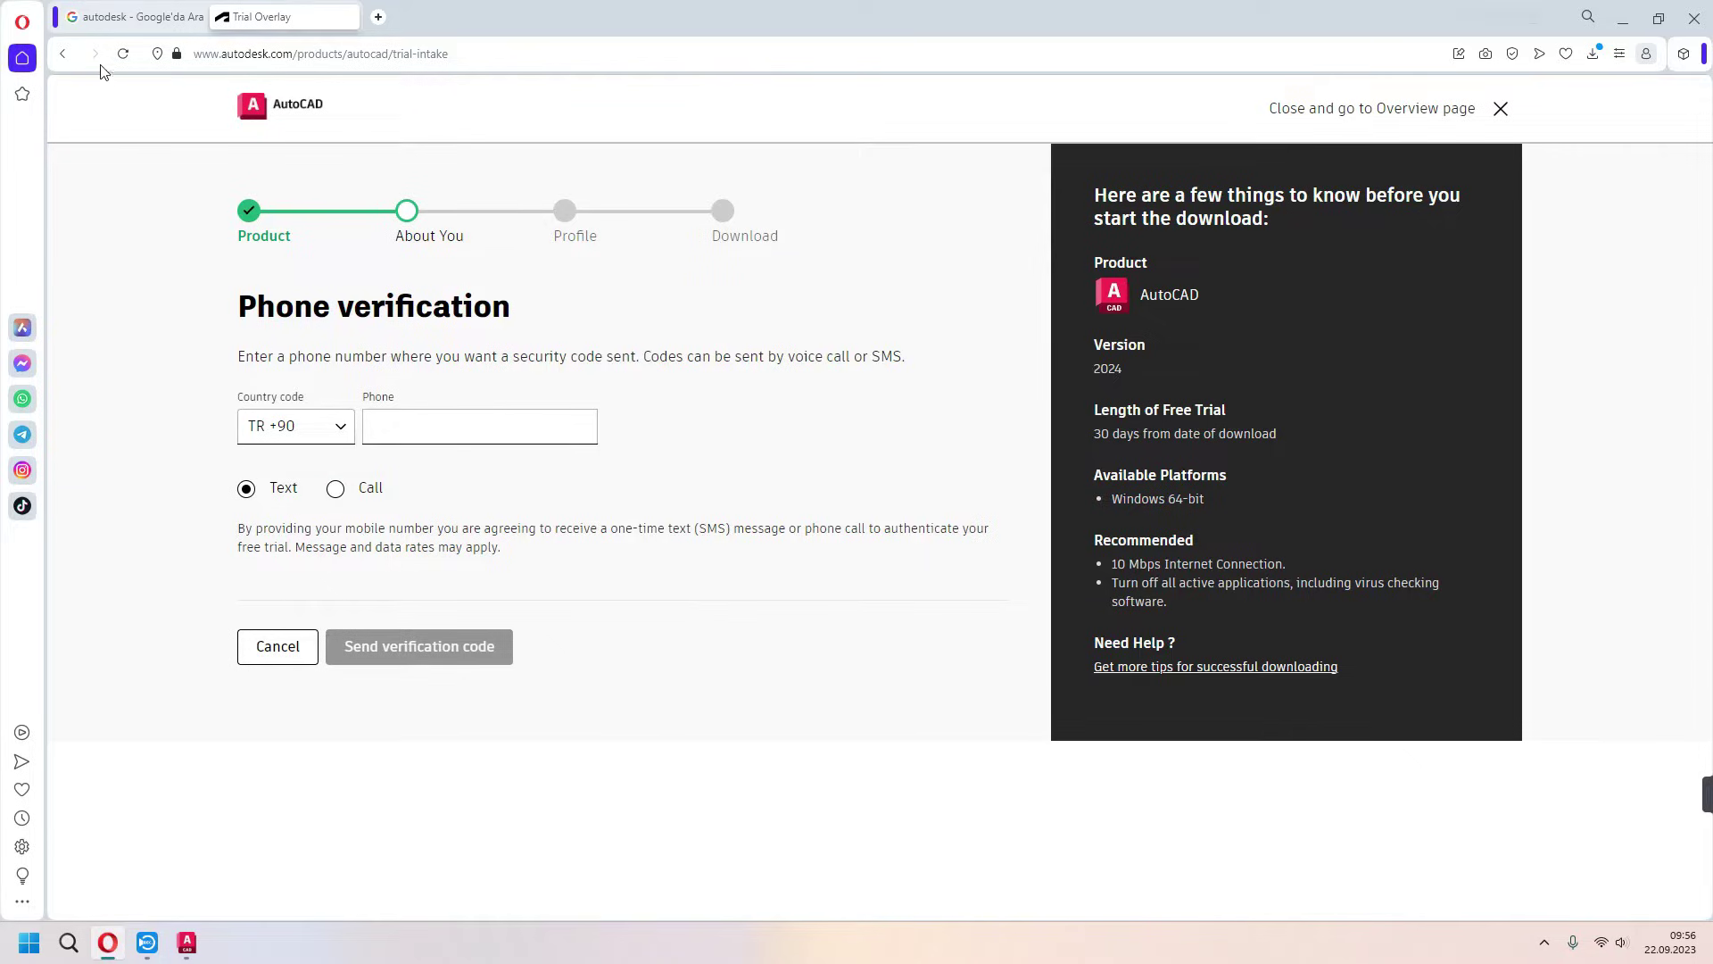
{"action": "left_click", "coordinate": [66, 55]}
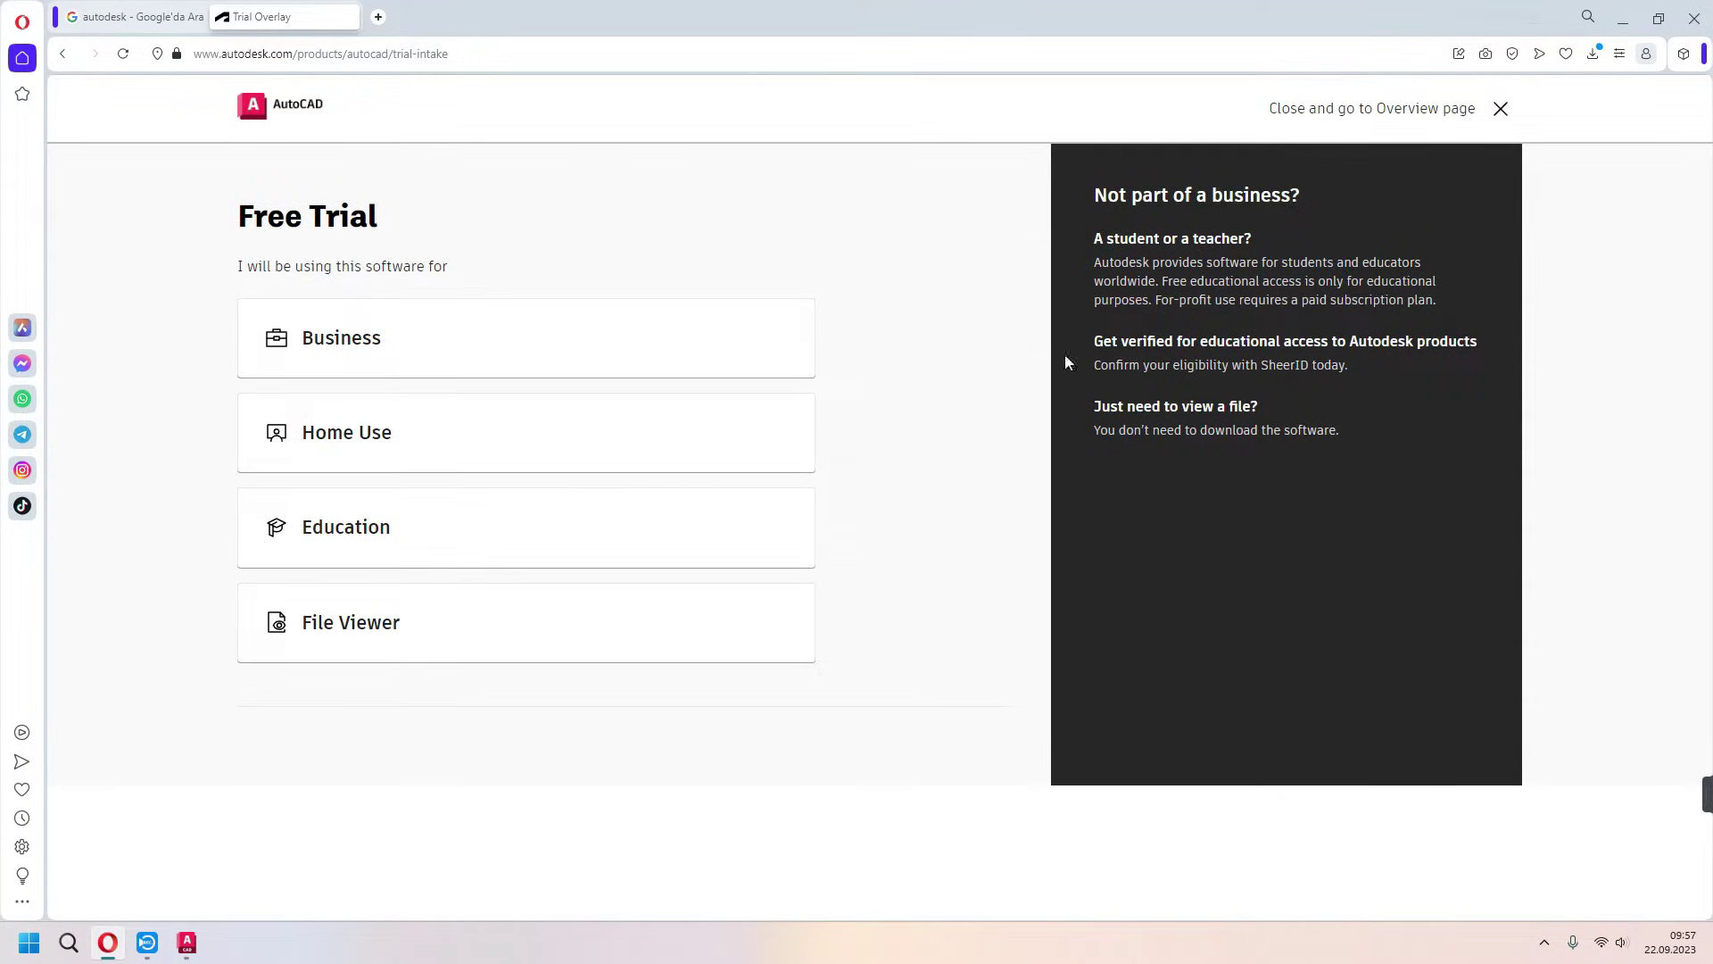
- Choose Education as the intended use and continue to the Educational Community page
{"action": "left_click", "coordinate": [353, 533]}
{"action": "left_click", "coordinate": [435, 760]}
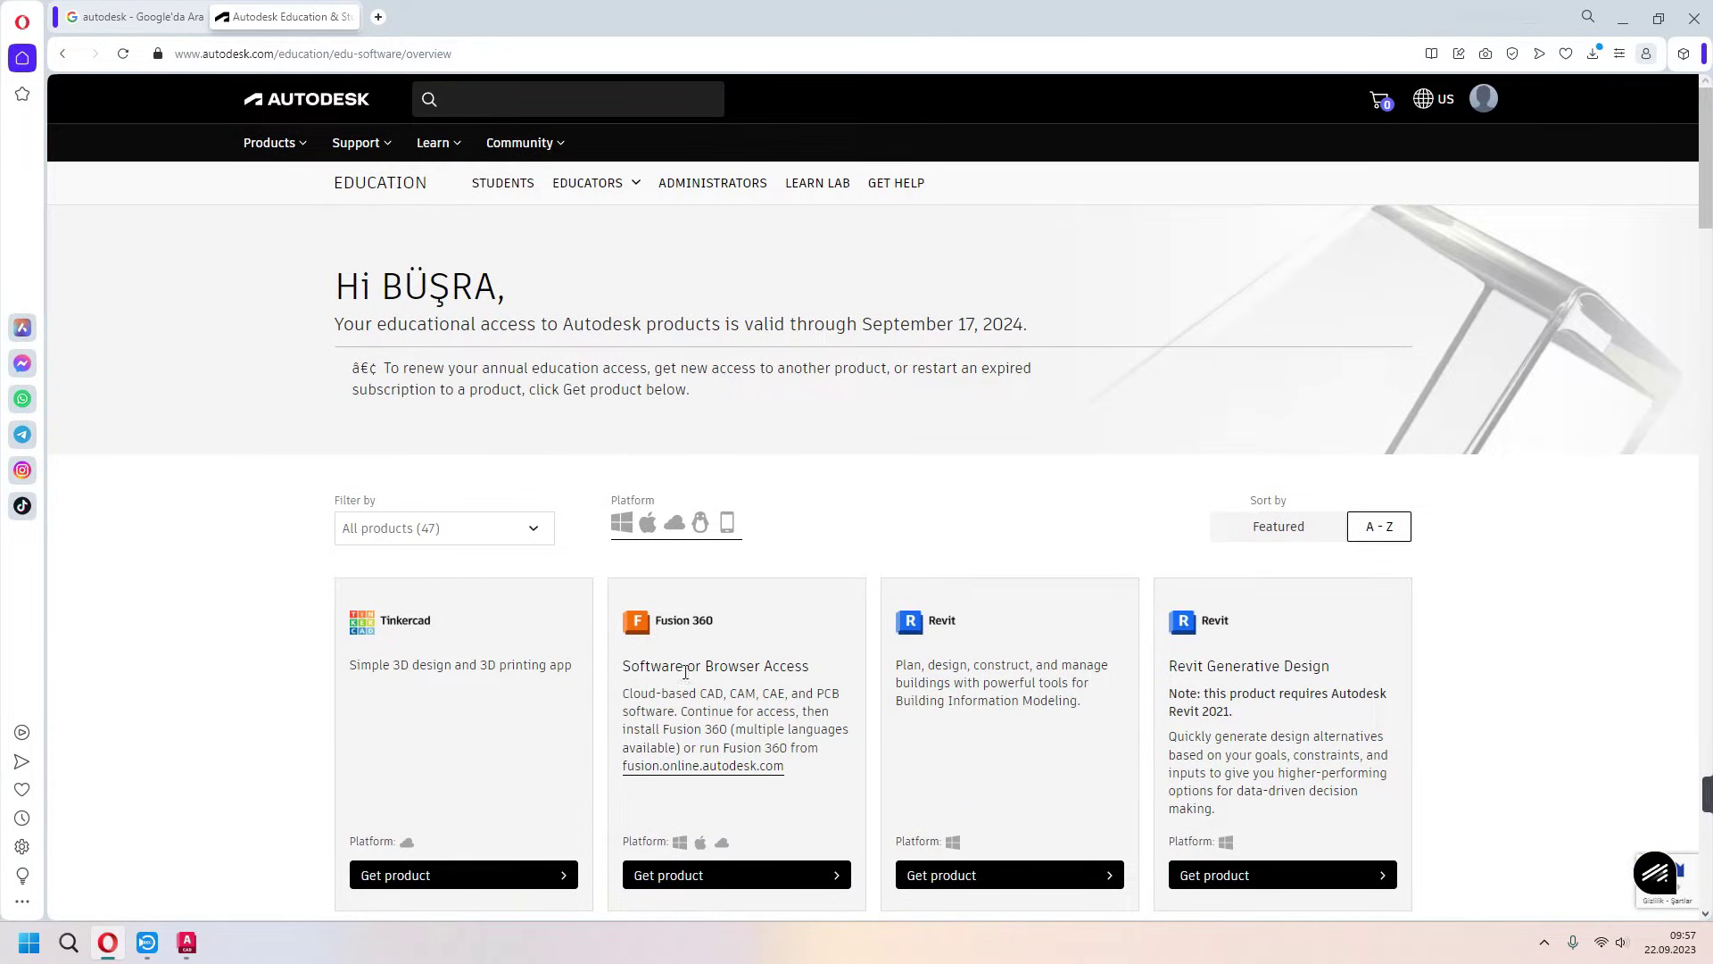
{"action": "scroll", "coordinate": [1515, 621], "scroll_direction": "down", "scroll_amount": 1}
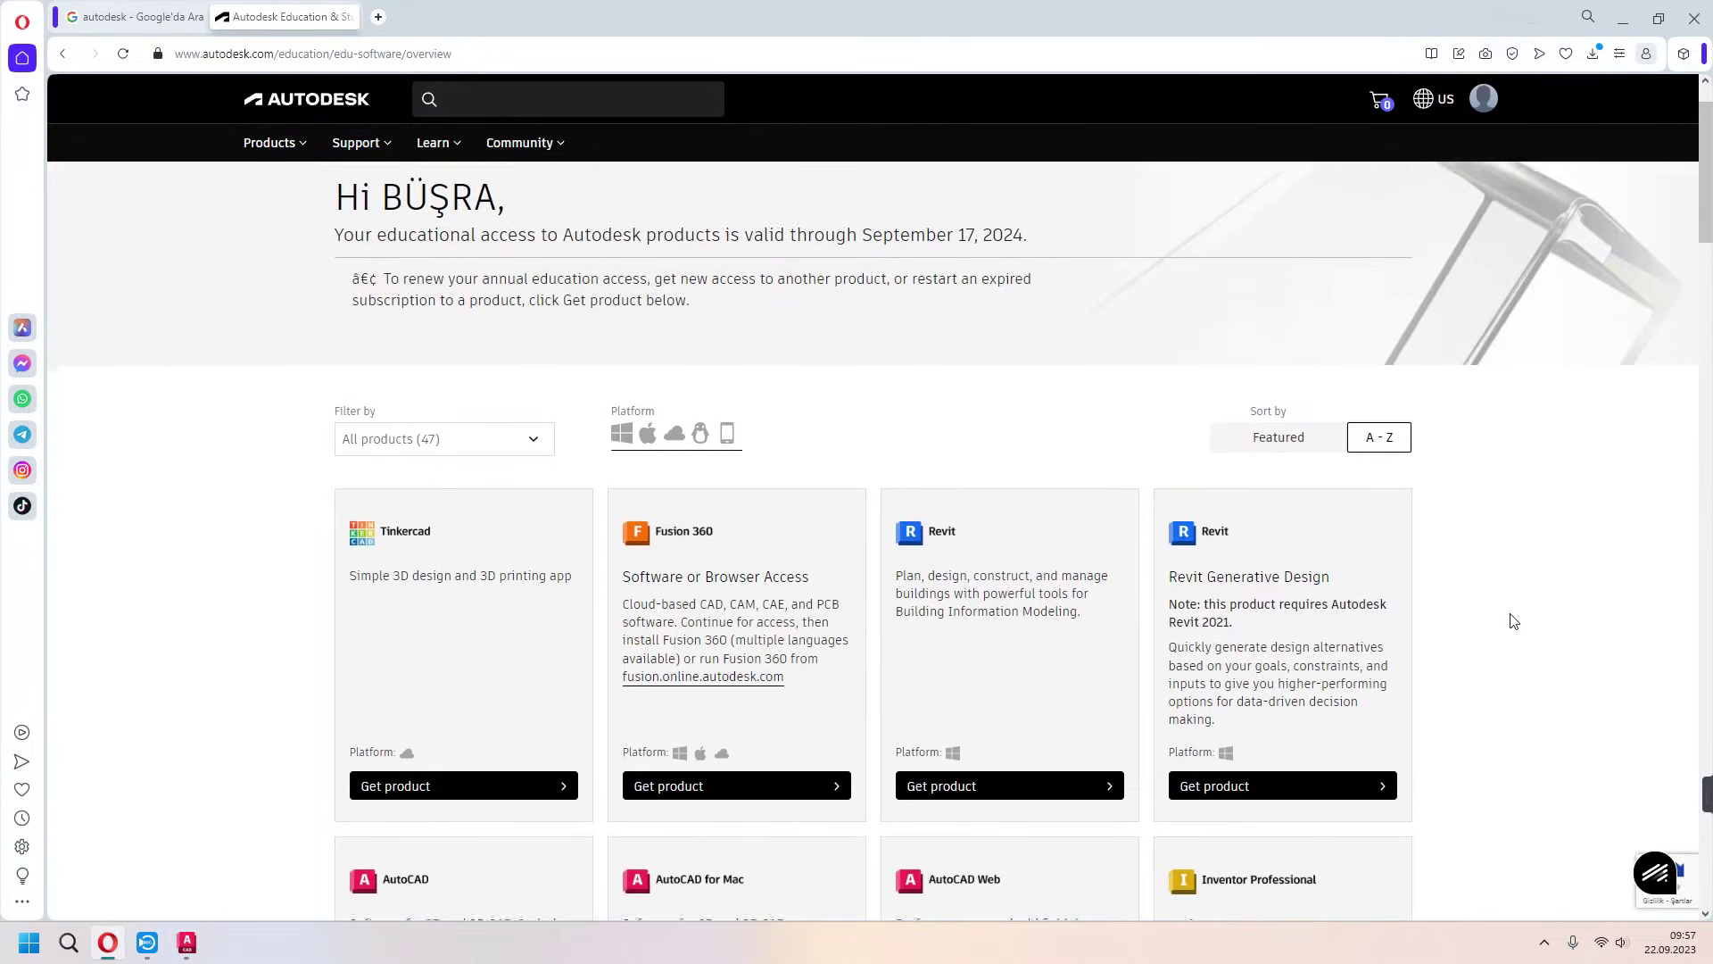
{"action": "scroll", "coordinate": [1514, 621], "scroll_direction": "down", "scroll_amount": 1}
{"action": "scroll", "coordinate": [1514, 621], "scroll_direction": "down", "scroll_amount": 1}
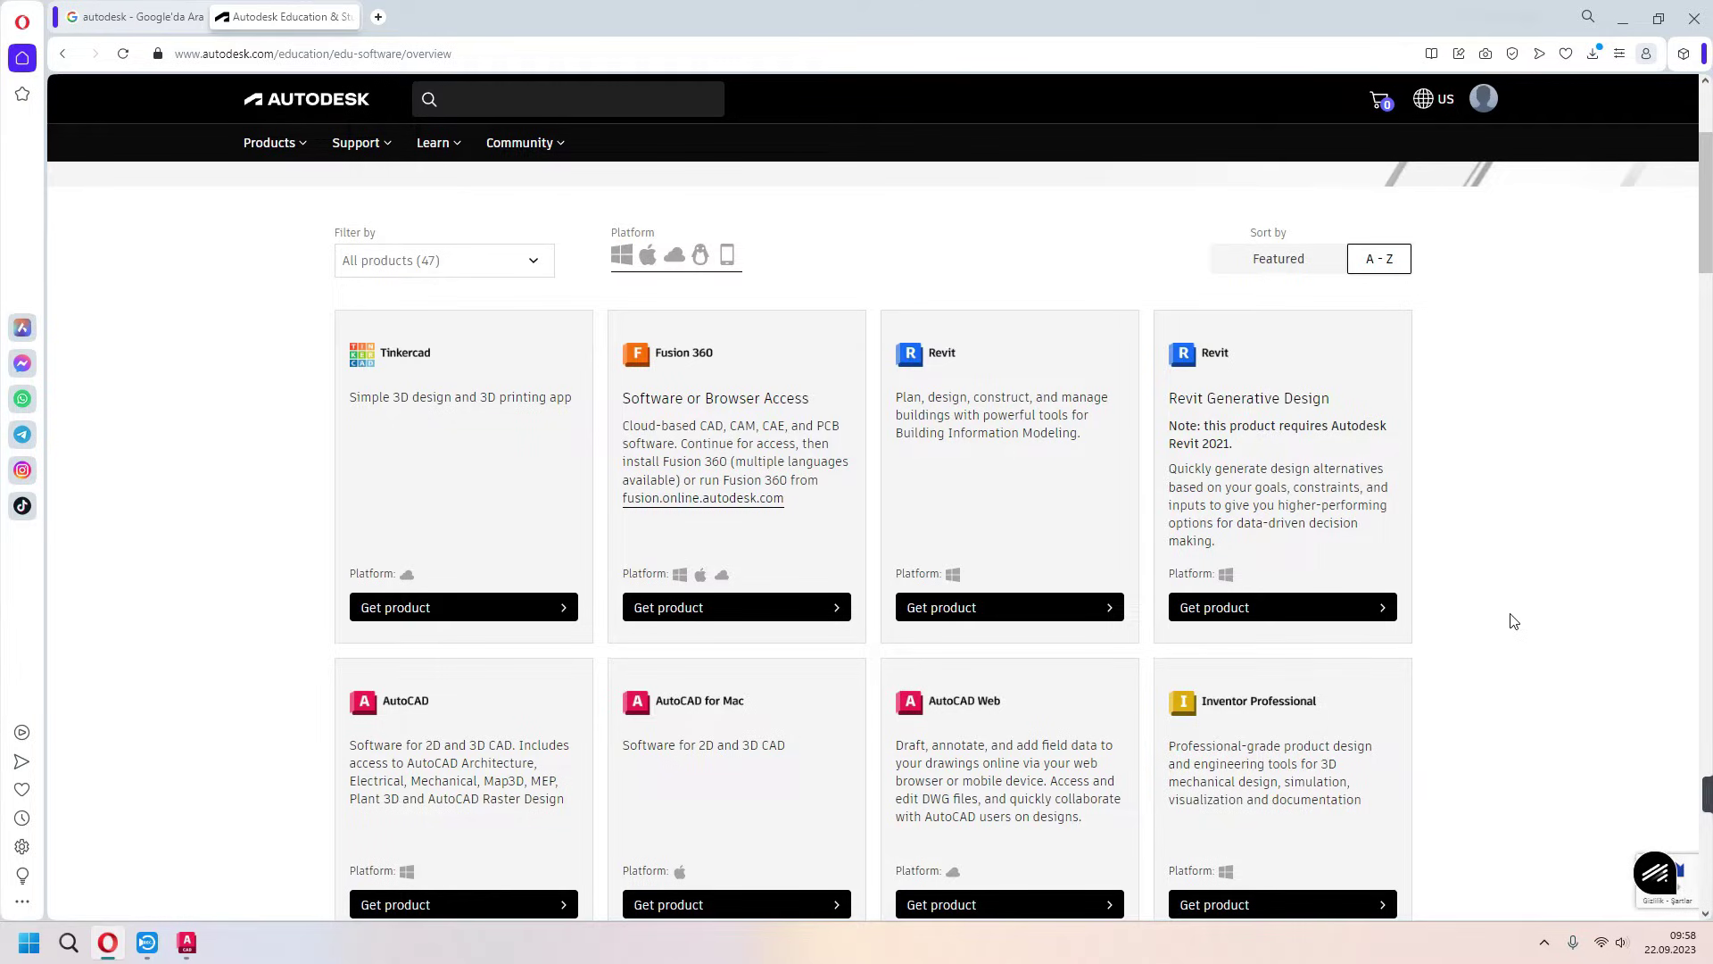
- Scroll through the education product listings to locate the AutoCAD card
{"action": "scroll", "coordinate": [1499, 572], "scroll_direction": "down", "scroll_amount": 3}
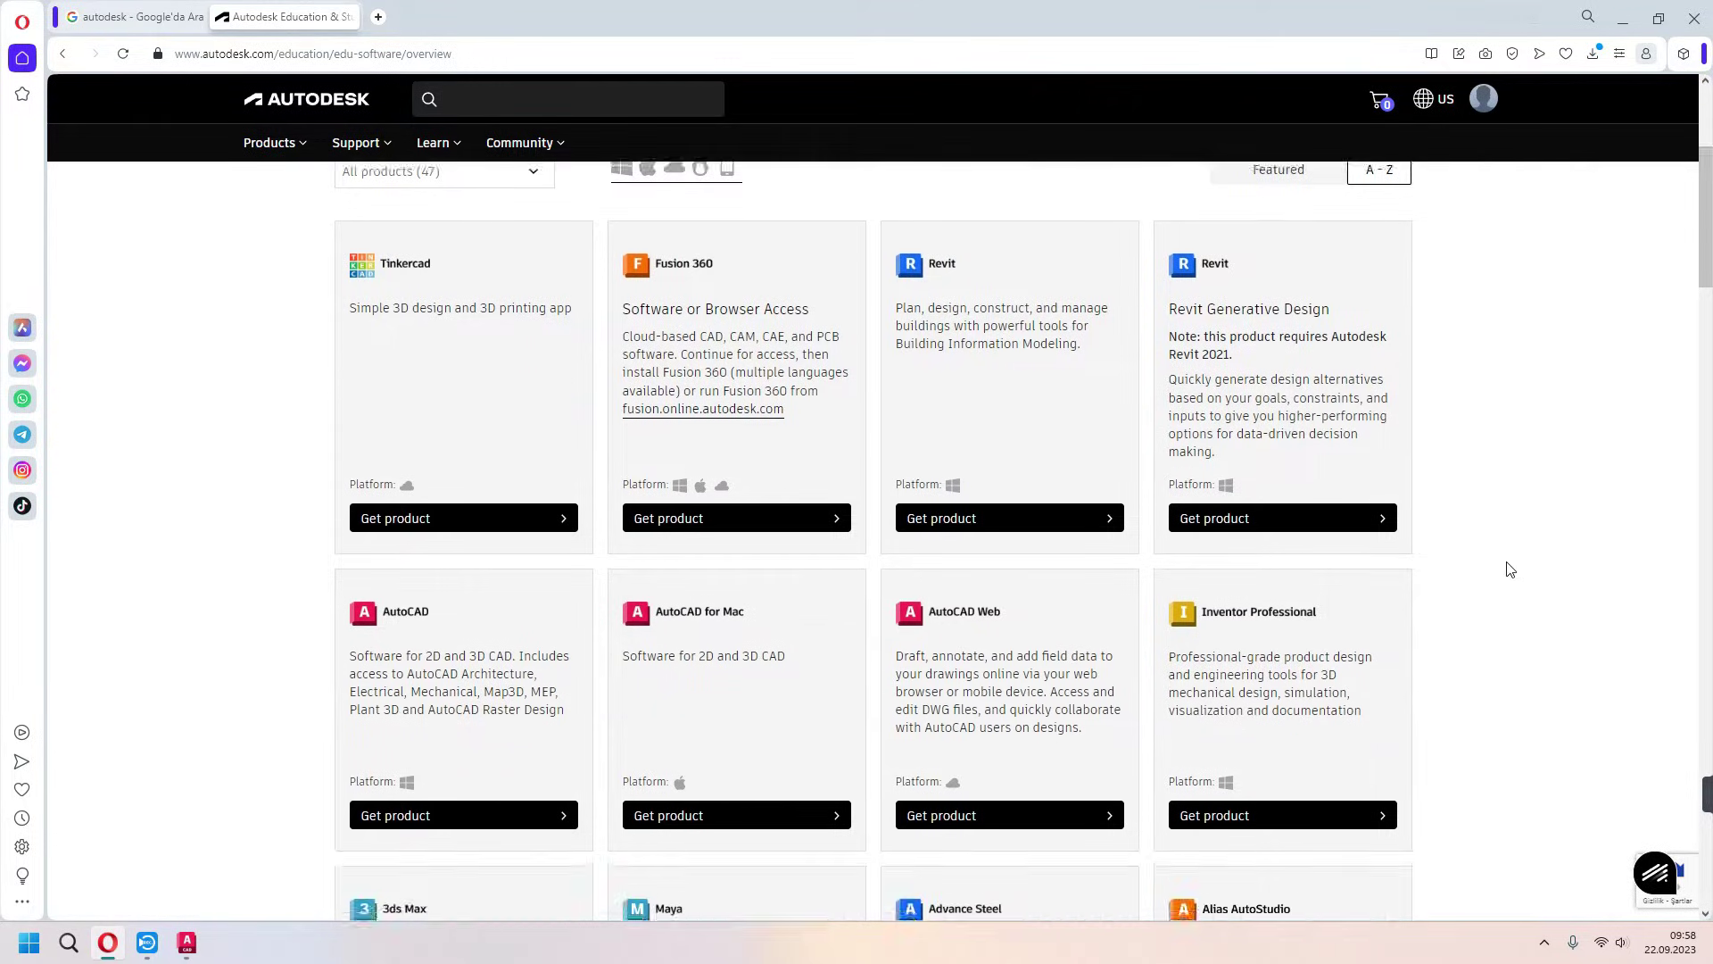
{"action": "scroll", "coordinate": [427, 607], "scroll_direction": "down", "scroll_amount": 2}
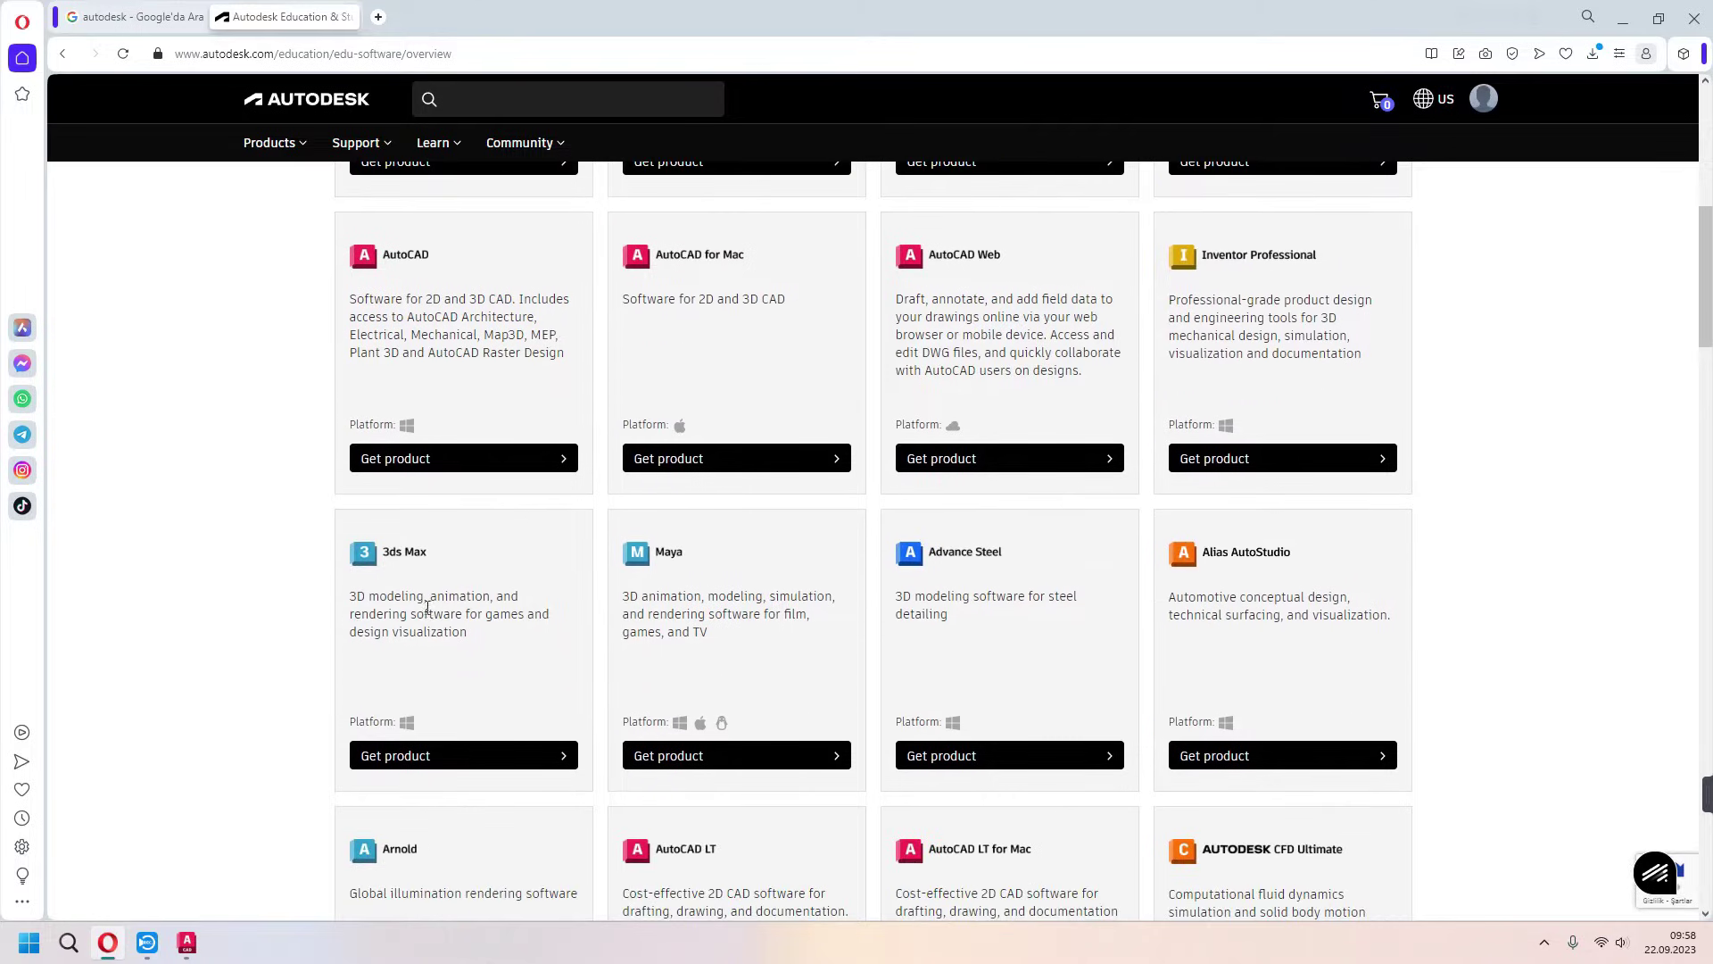
{"action": "scroll", "coordinate": [1561, 539], "scroll_direction": "down", "scroll_amount": 5}
{"action": "scroll", "coordinate": [1538, 547], "scroll_direction": "down", "scroll_amount": 3}
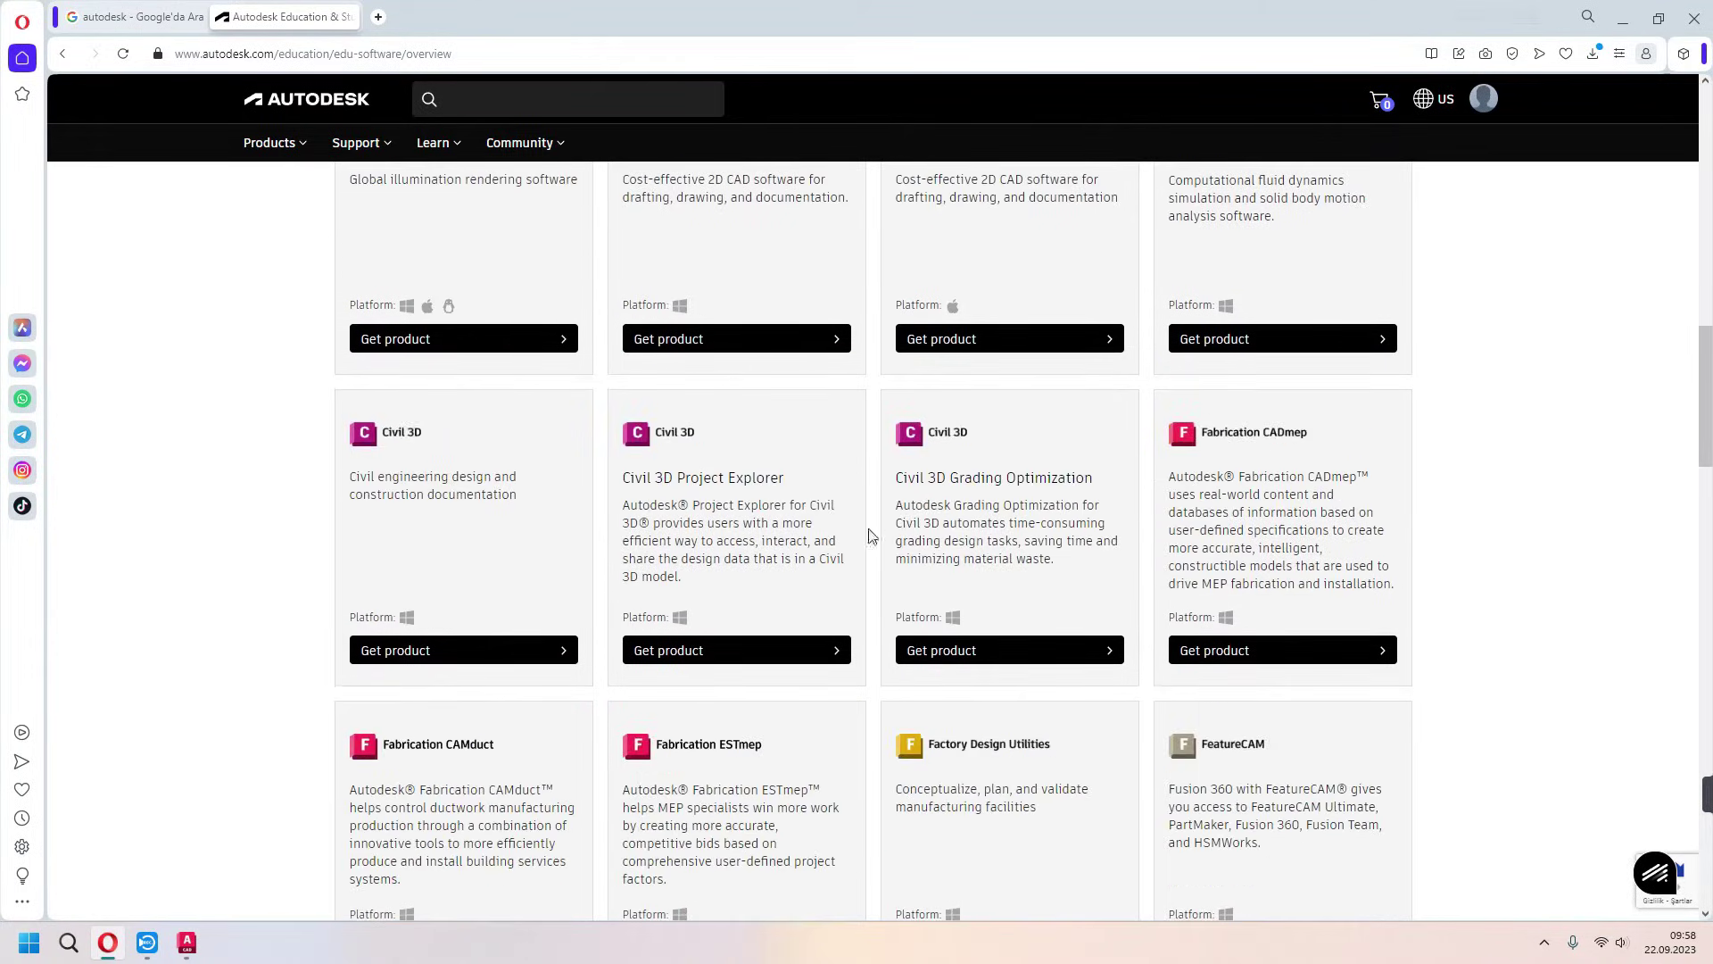
{"action": "scroll", "coordinate": [1078, 540], "scroll_direction": "down", "scroll_amount": 4}
{"action": "scroll", "coordinate": [1523, 566], "scroll_direction": "down", "scroll_amount": 3}
{"action": "scroll", "coordinate": [1562, 566], "scroll_direction": "down", "scroll_amount": 3}
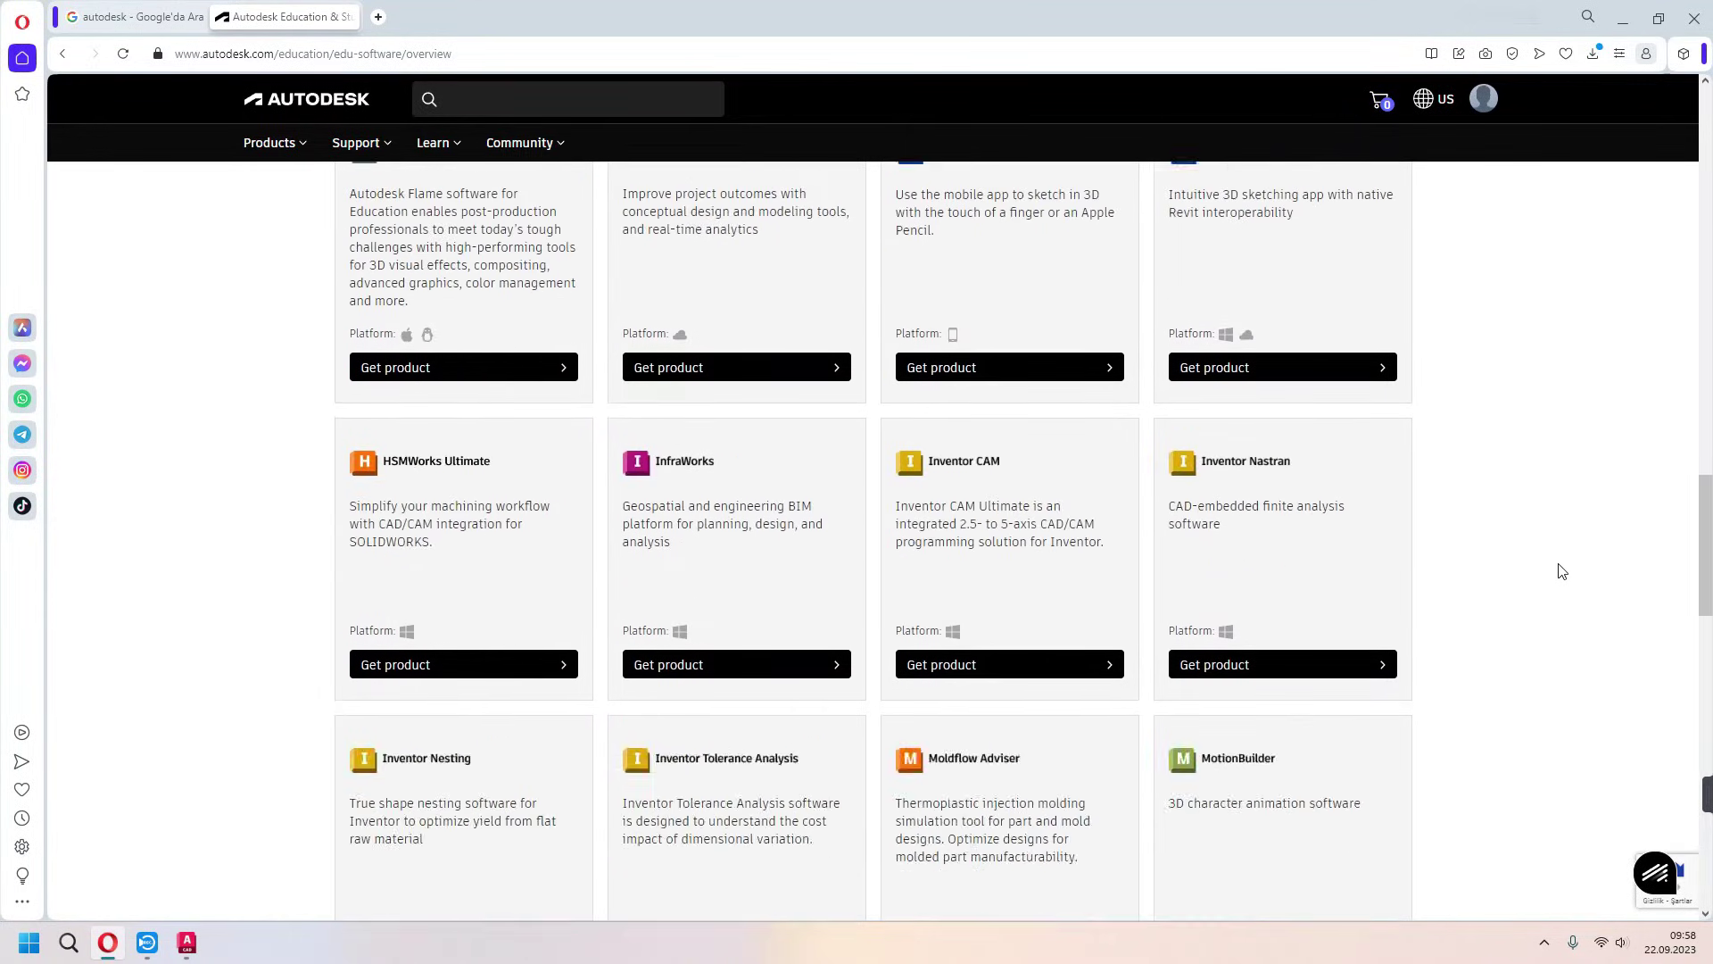
{"action": "scroll", "coordinate": [1553, 570], "scroll_direction": "down", "scroll_amount": 4}
{"action": "scroll", "coordinate": [1553, 570], "scroll_direction": "up", "scroll_amount": 1}
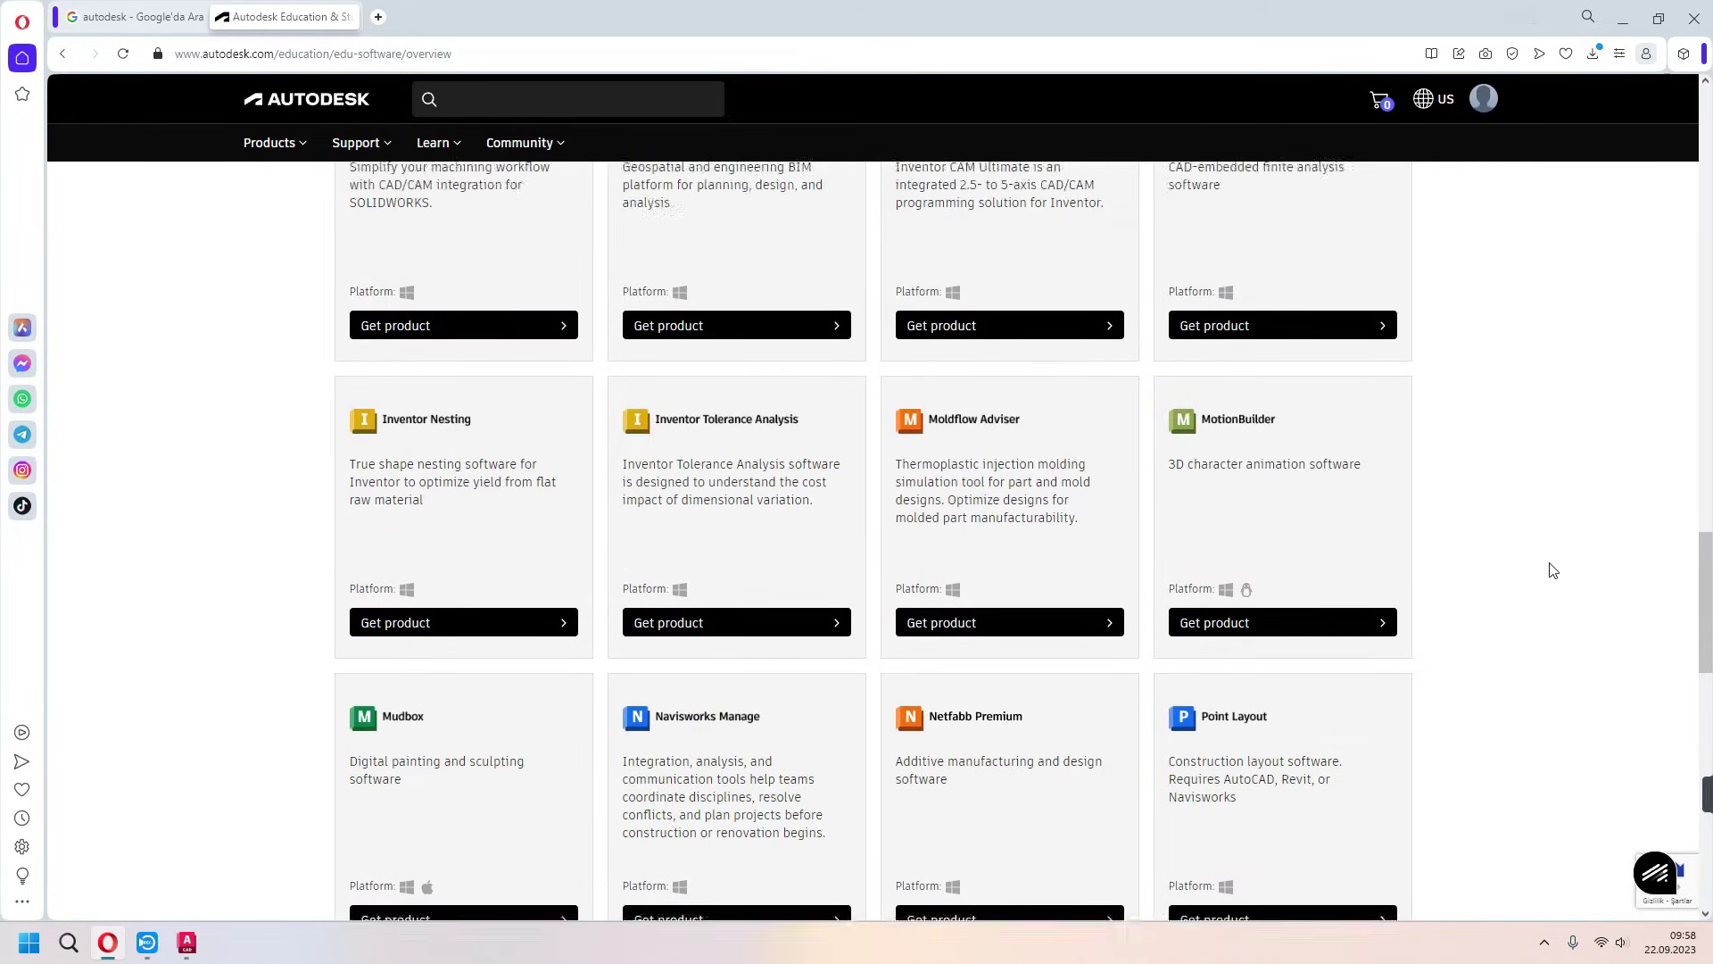
{"action": "scroll", "coordinate": [1551, 570], "scroll_direction": "up", "scroll_amount": 10}
{"action": "scroll", "coordinate": [1550, 568], "scroll_direction": "up", "scroll_amount": 6}
{"action": "scroll", "coordinate": [1549, 568], "scroll_direction": "up", "scroll_amount": 4}
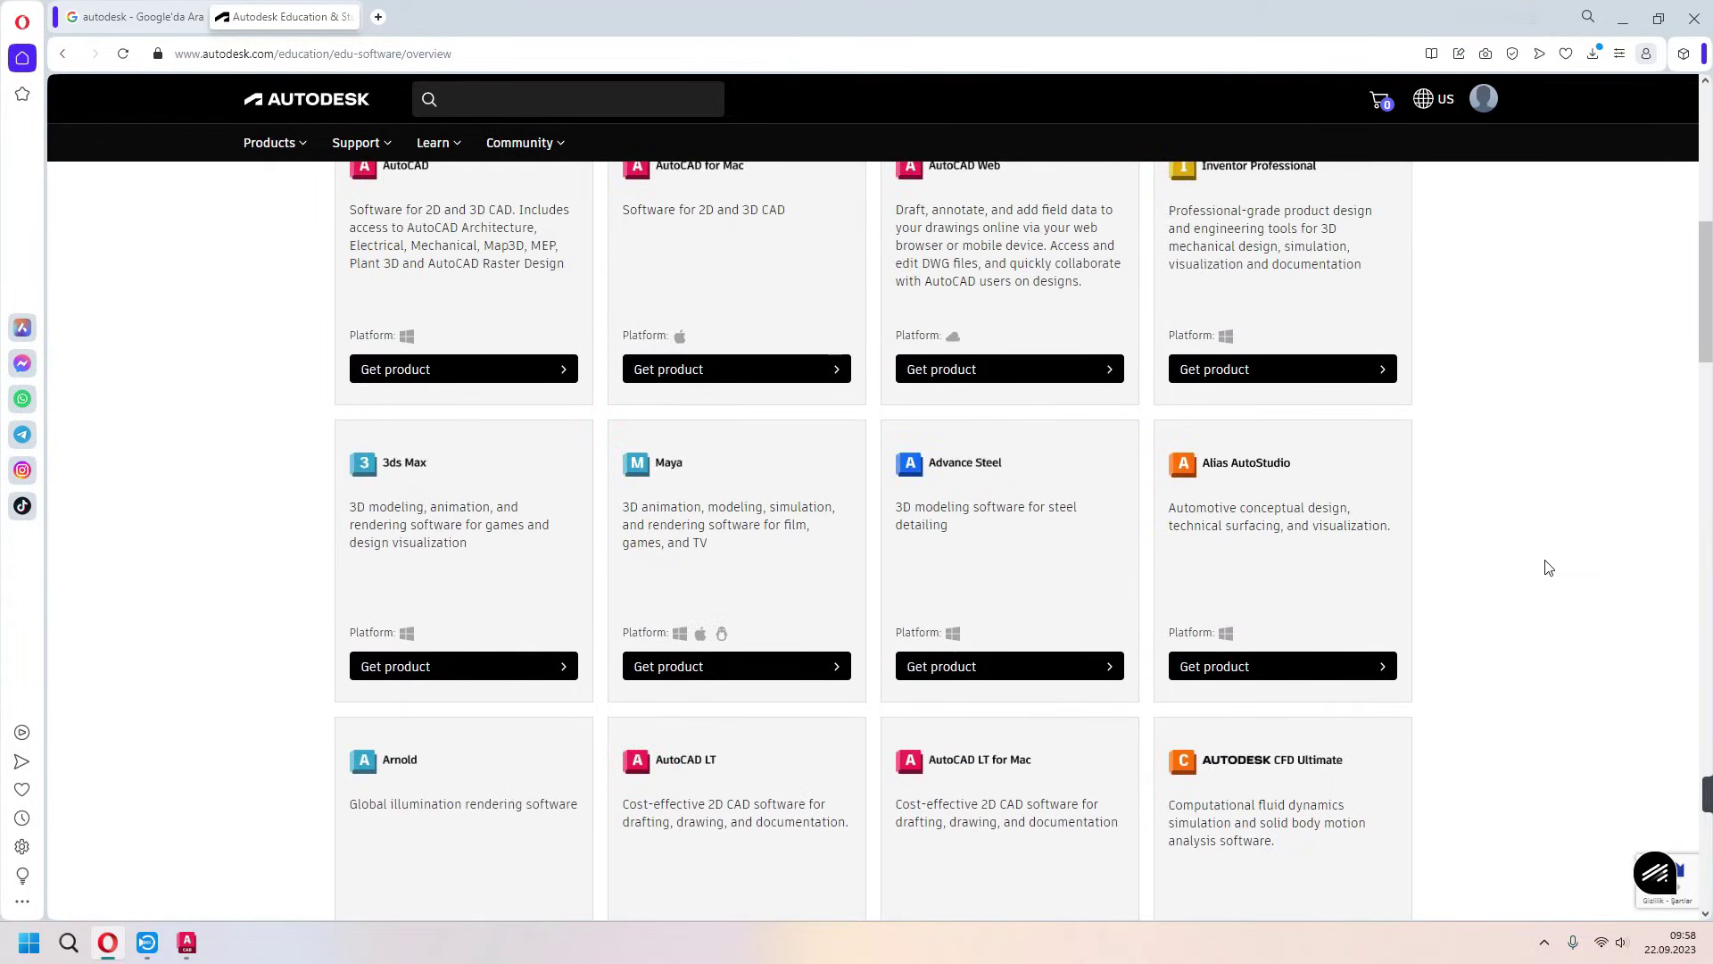
{"action": "scroll", "coordinate": [1549, 568], "scroll_direction": "up", "scroll_amount": 1}
{"action": "scroll", "coordinate": [1549, 568], "scroll_direction": "up", "scroll_amount": 1}
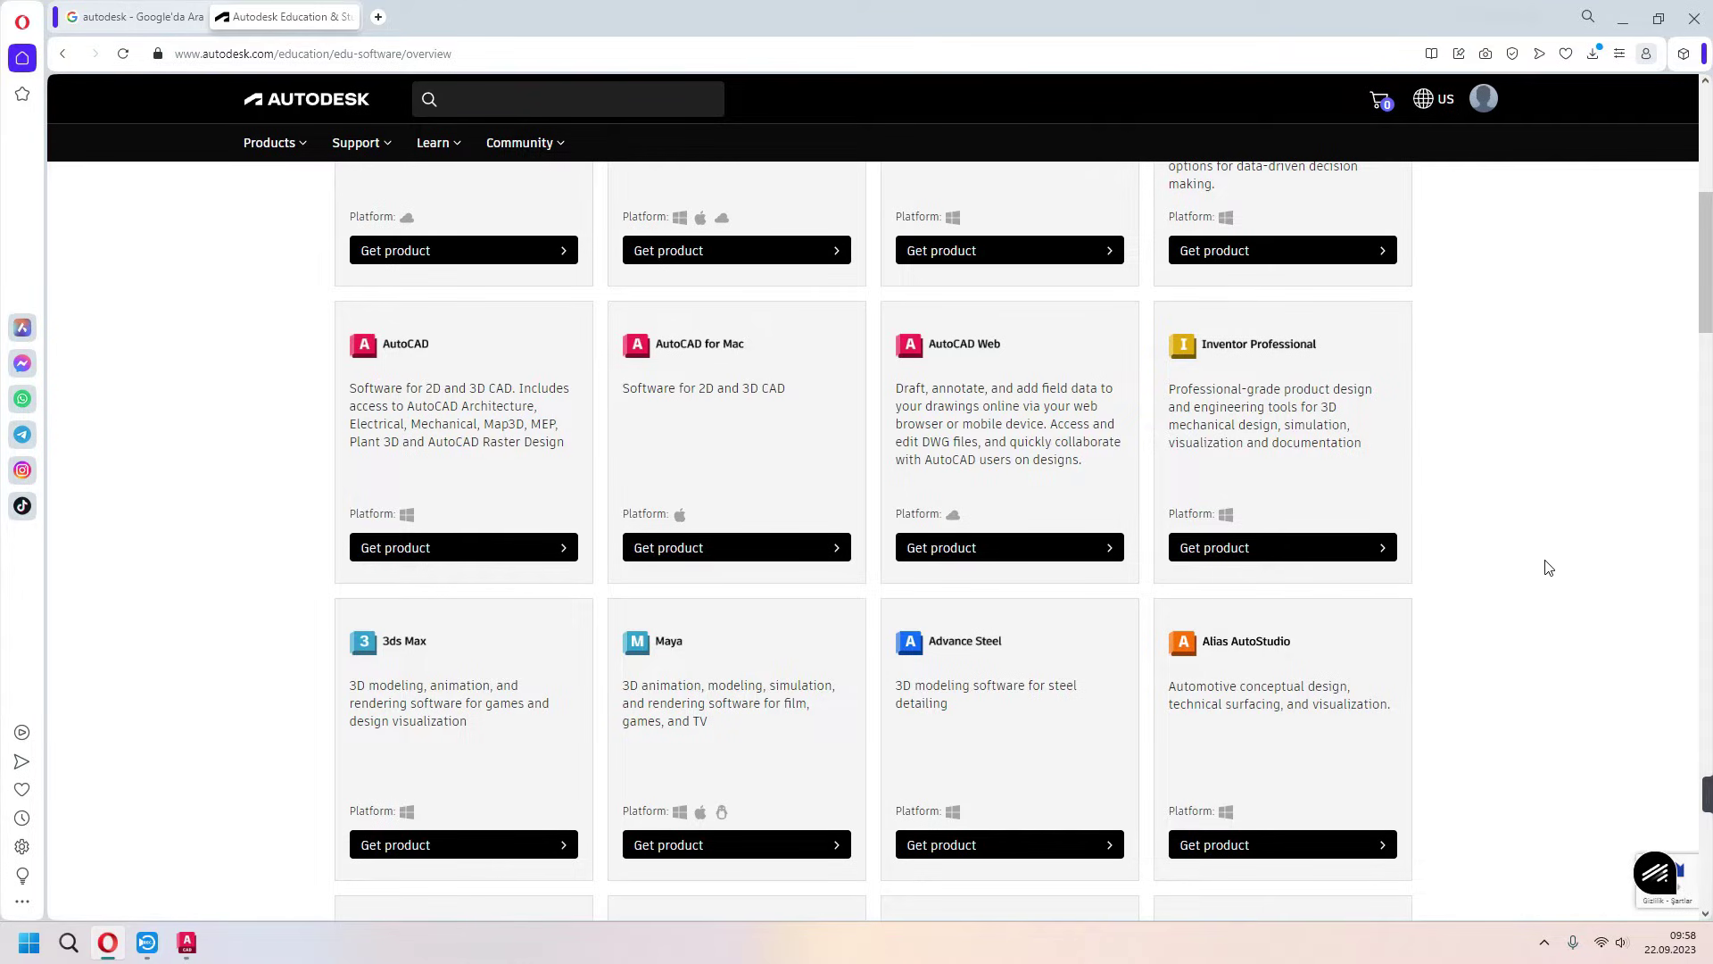
- Get the educational AutoCAD product set to version 2023 and review its install options
{"action": "left_click", "coordinate": [547, 547]}
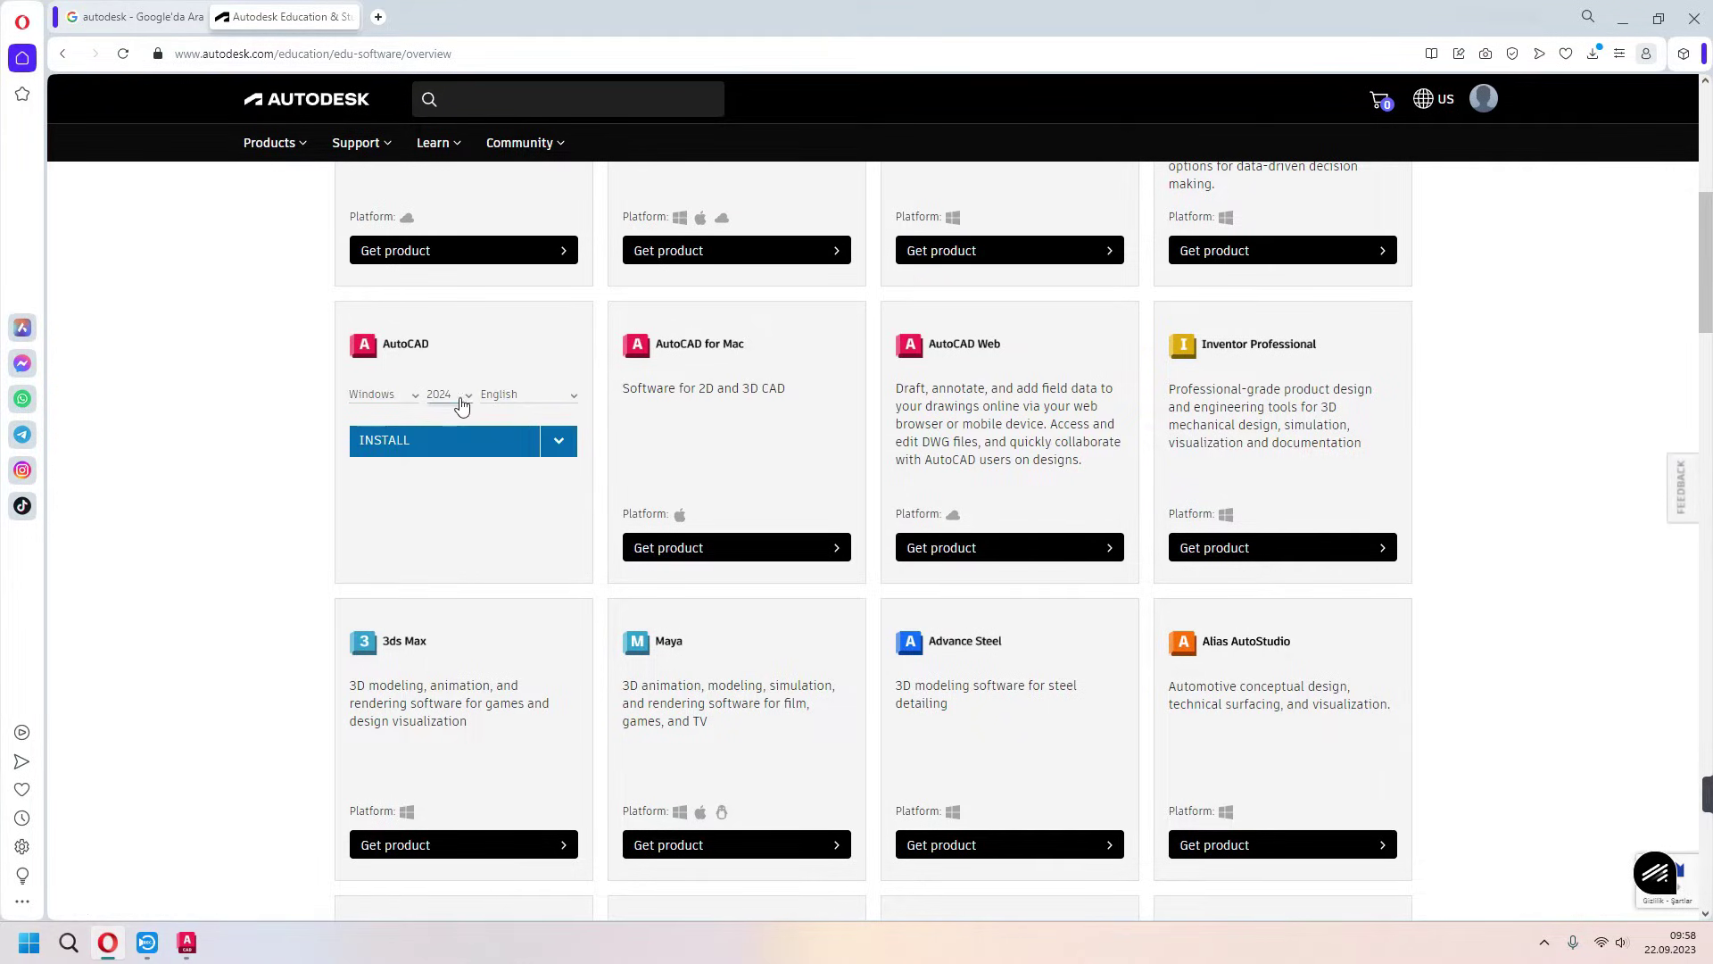
{"action": "left_click", "coordinate": [463, 399]}
{"action": "left_click", "coordinate": [454, 444]}
{"action": "left_click", "coordinate": [451, 395]}
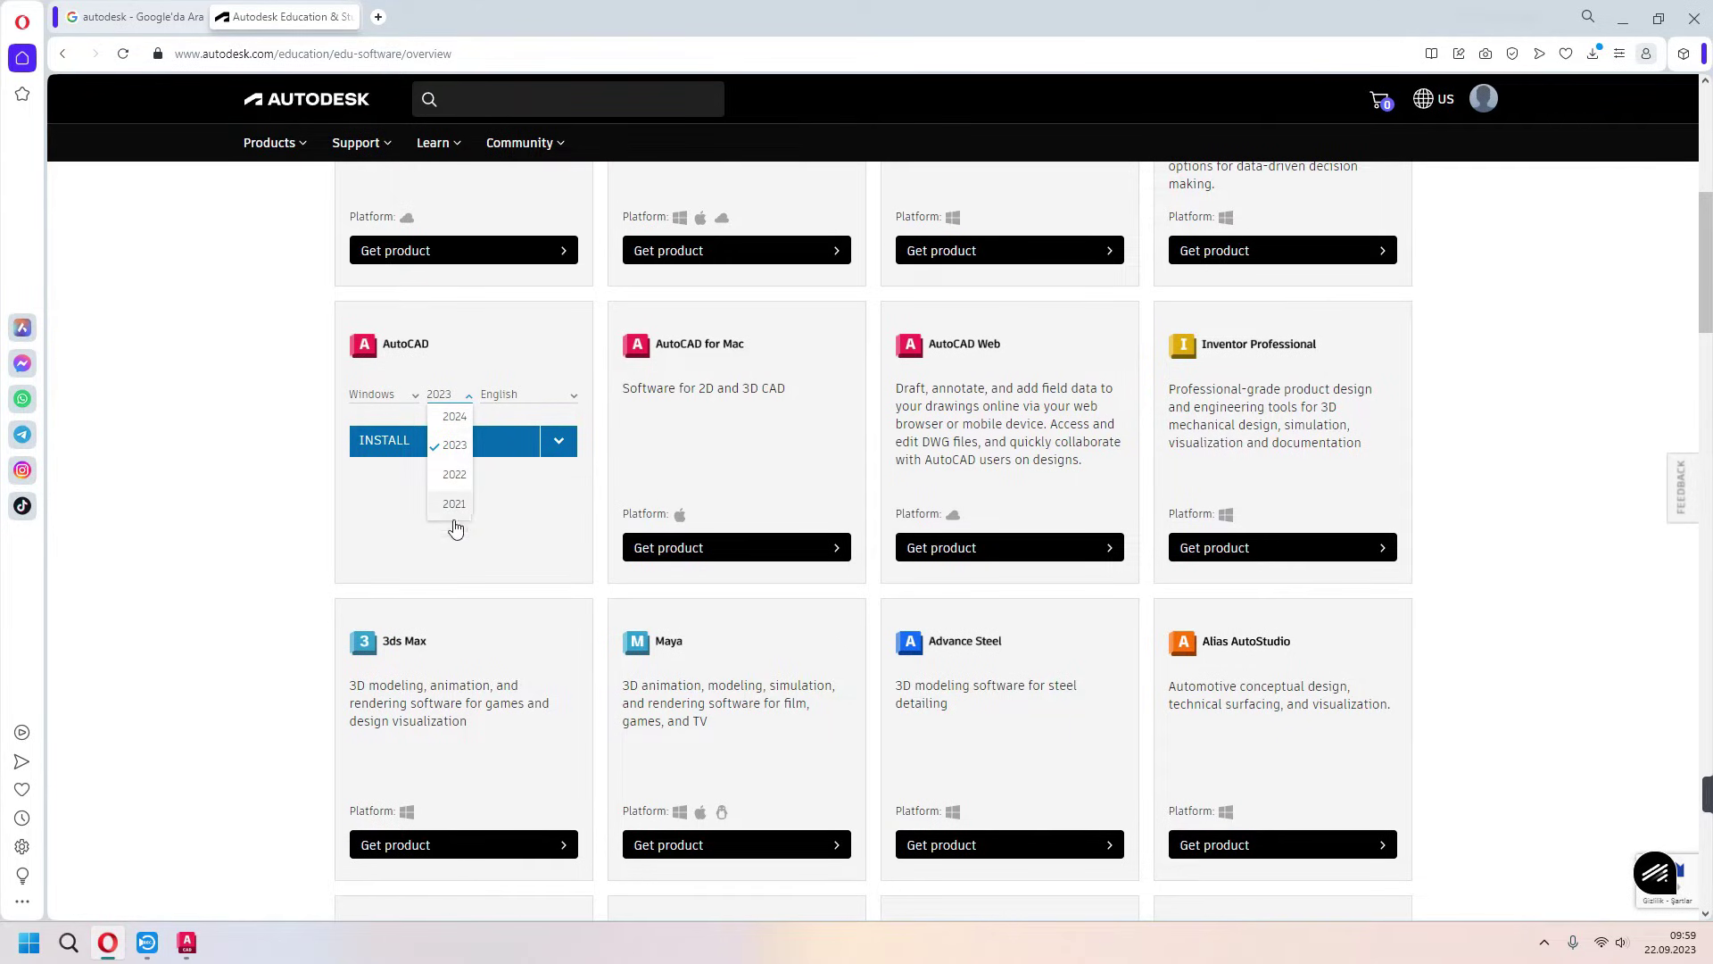
{"action": "left_click", "coordinate": [450, 453]}
{"action": "left_click", "coordinate": [557, 444]}
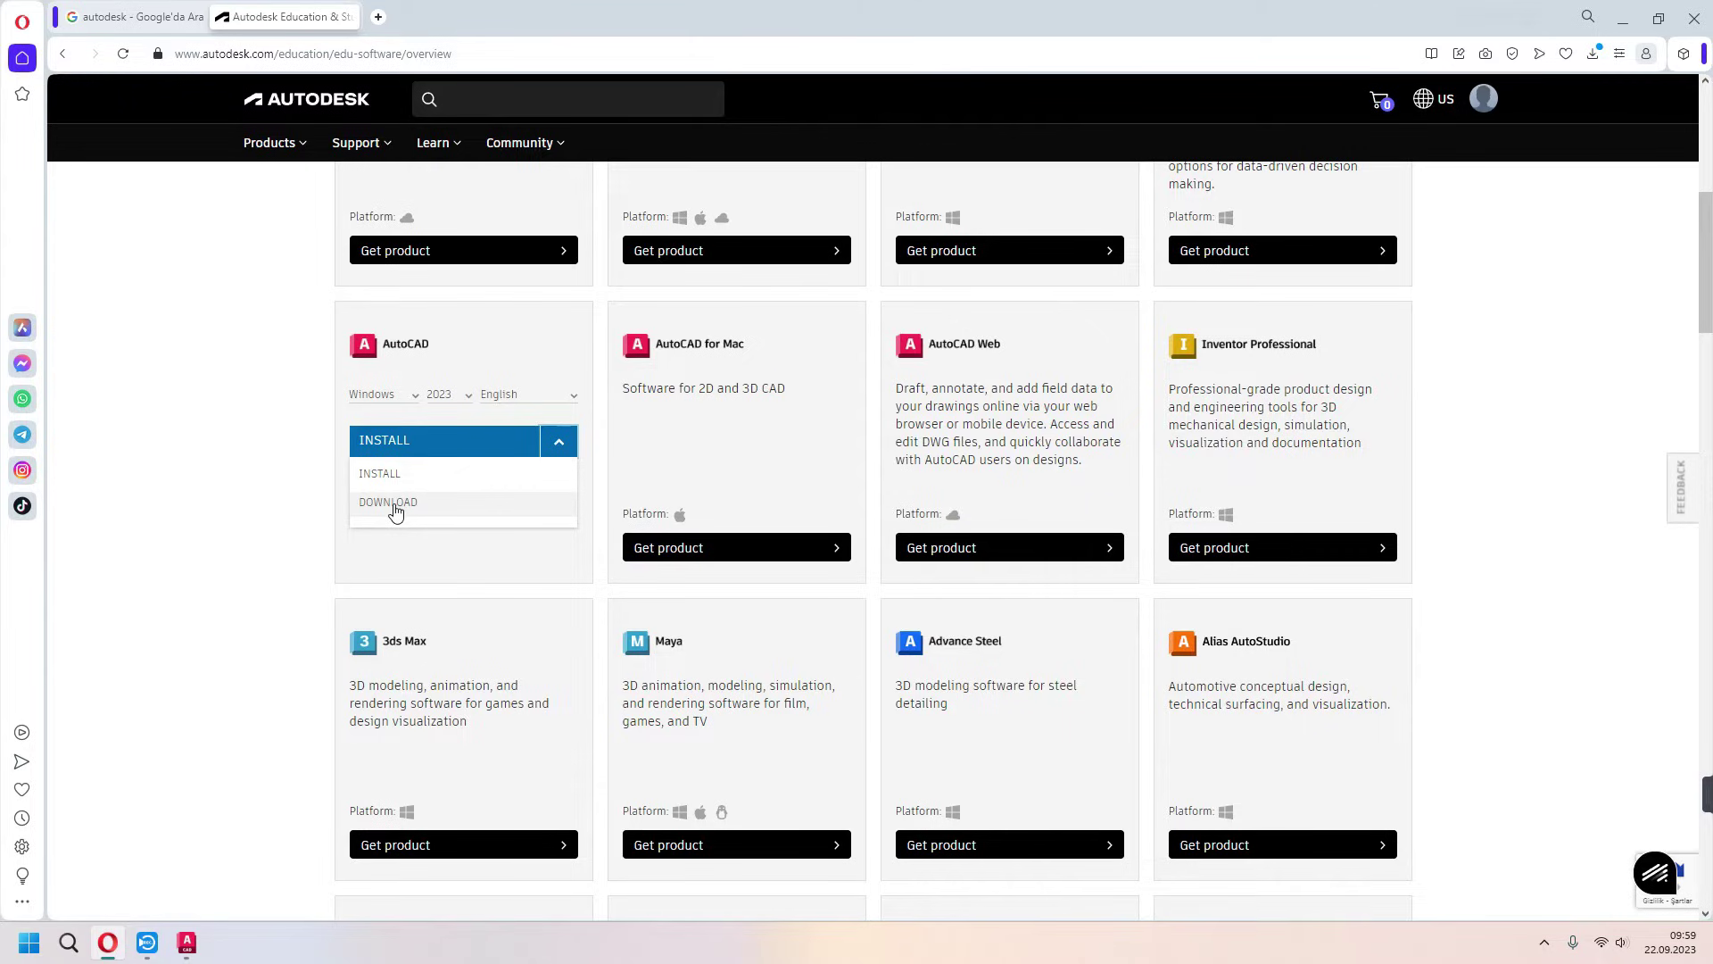
{"action": "left_click", "coordinate": [282, 520]}
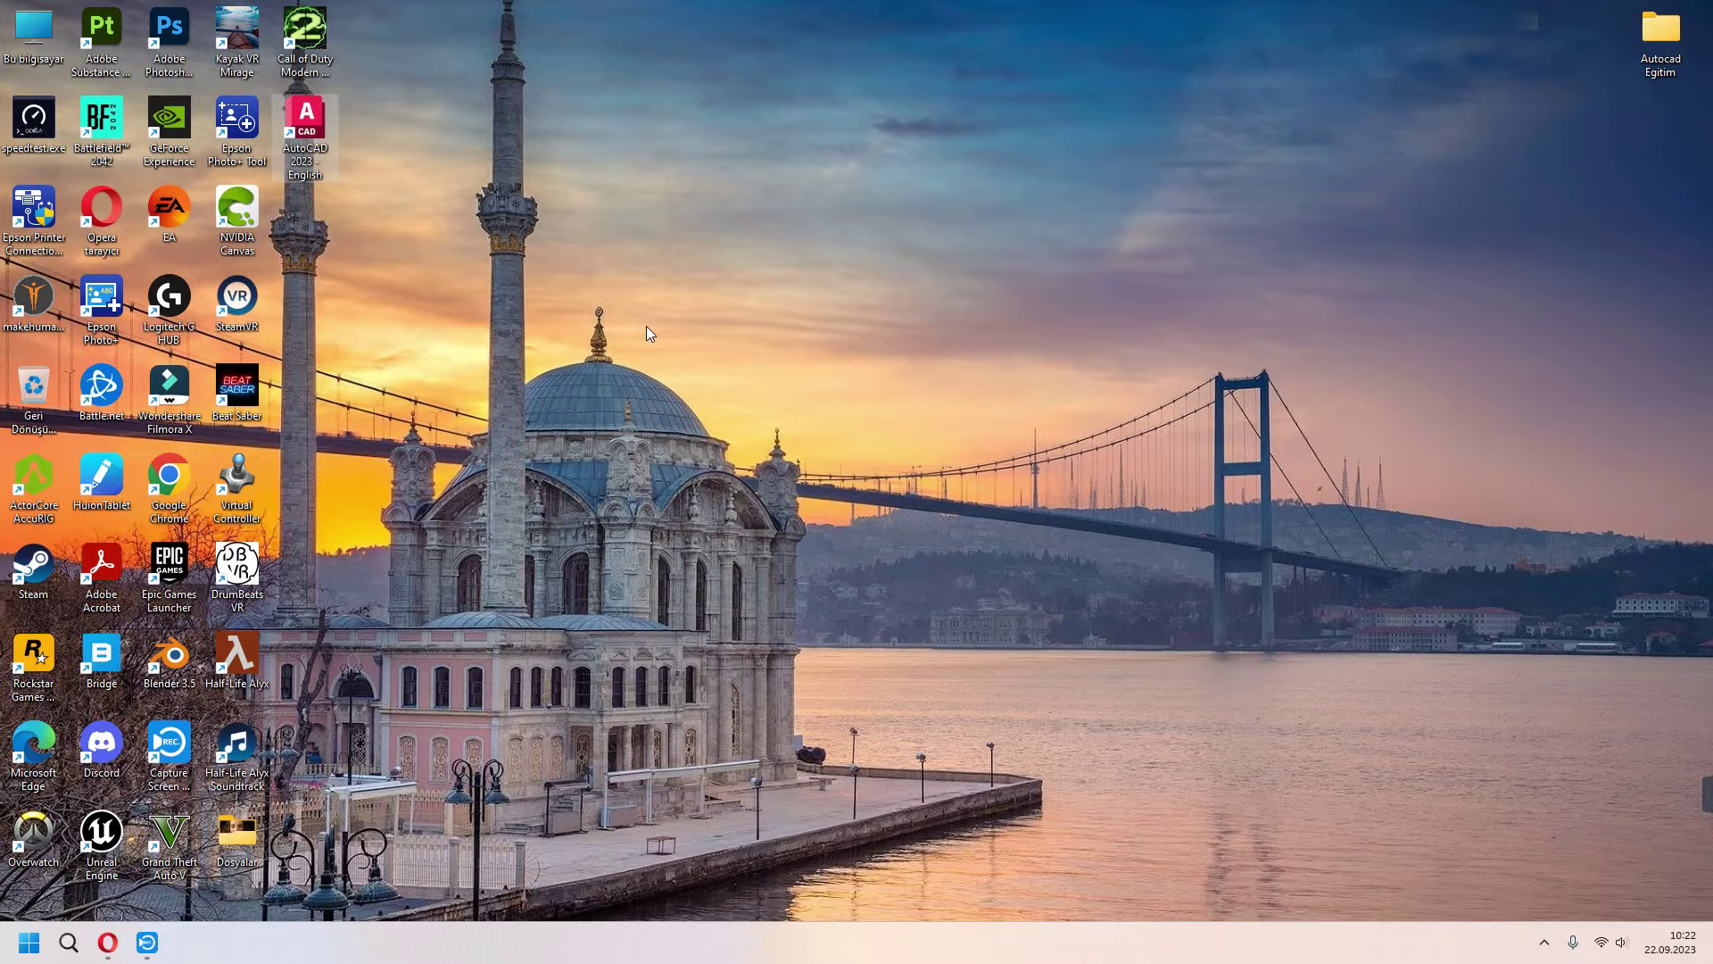
- Launch AutoCAD 2023 from its desktop shortcut
{"action": "double_click", "coordinate": [317, 141]}
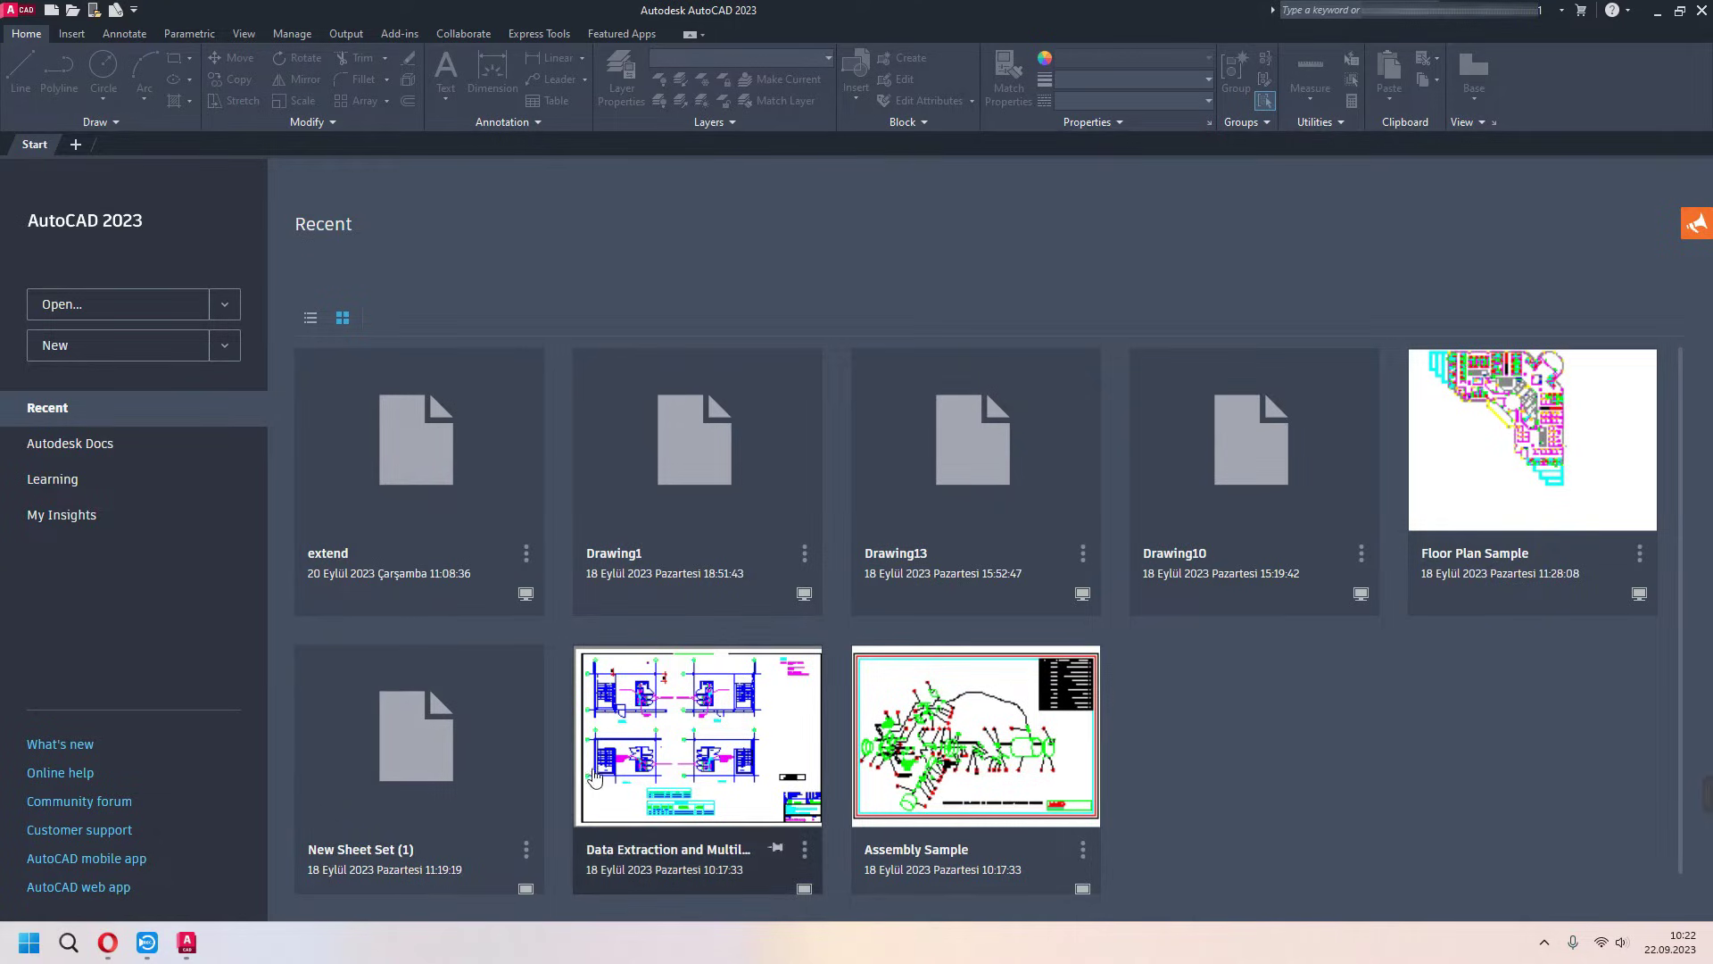
{"action": "left_click", "coordinate": [311, 319]}
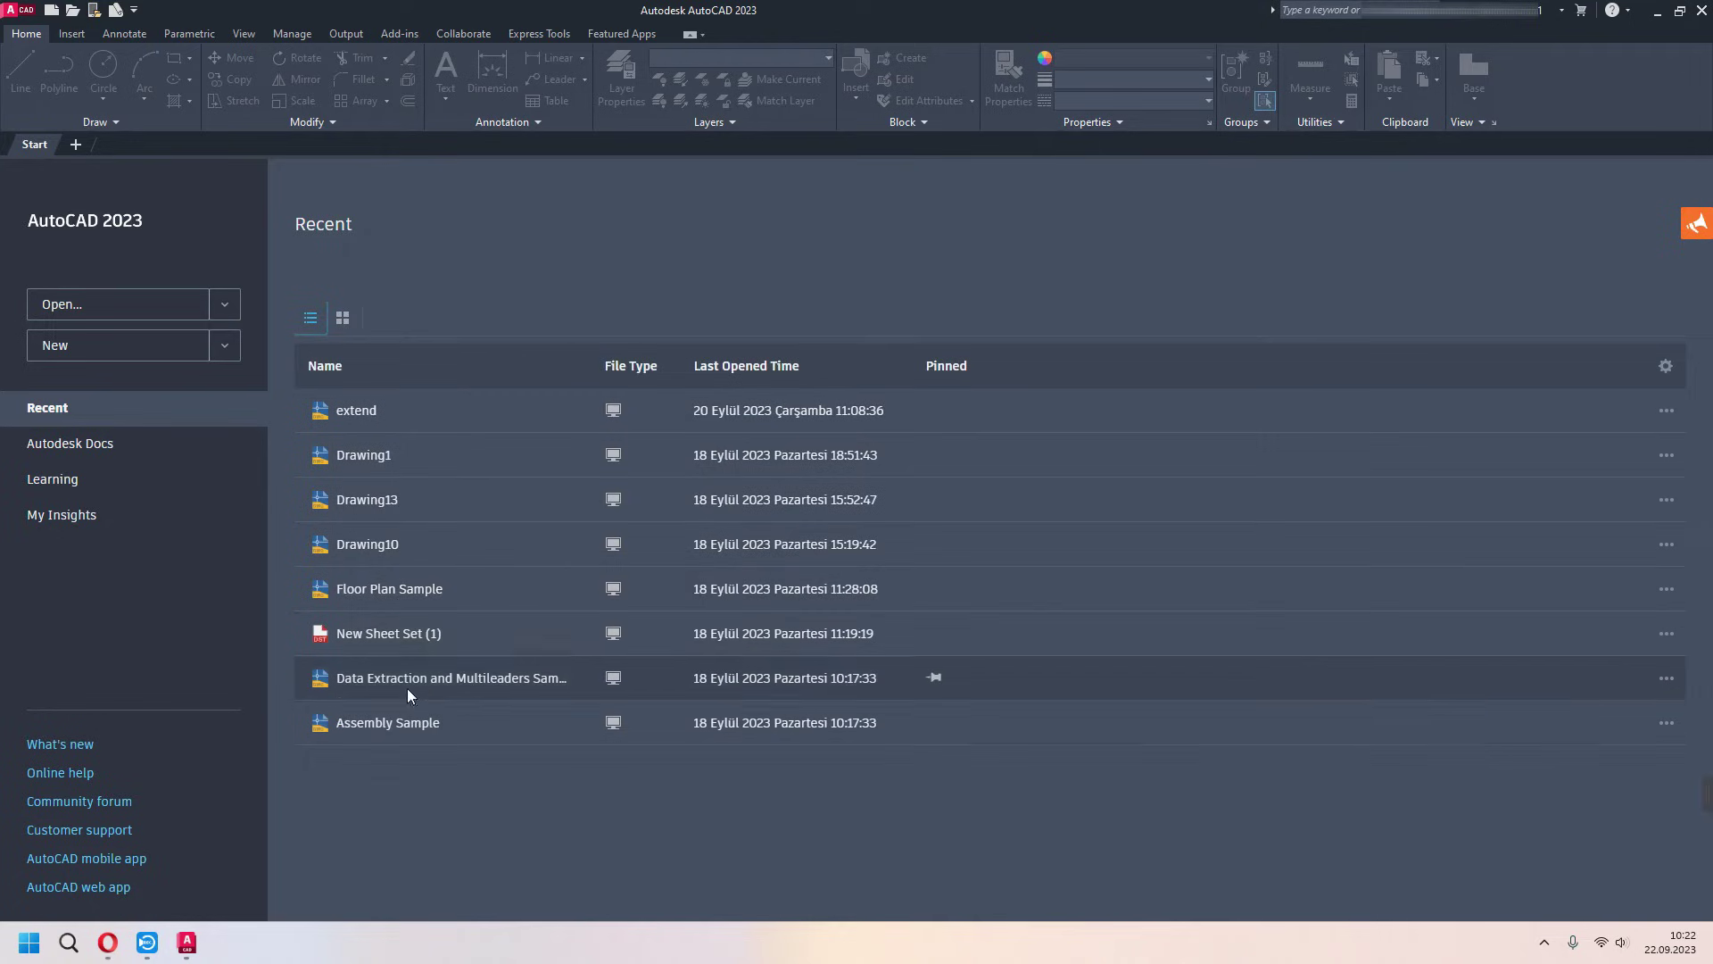
{"action": "left_click", "coordinate": [342, 318]}
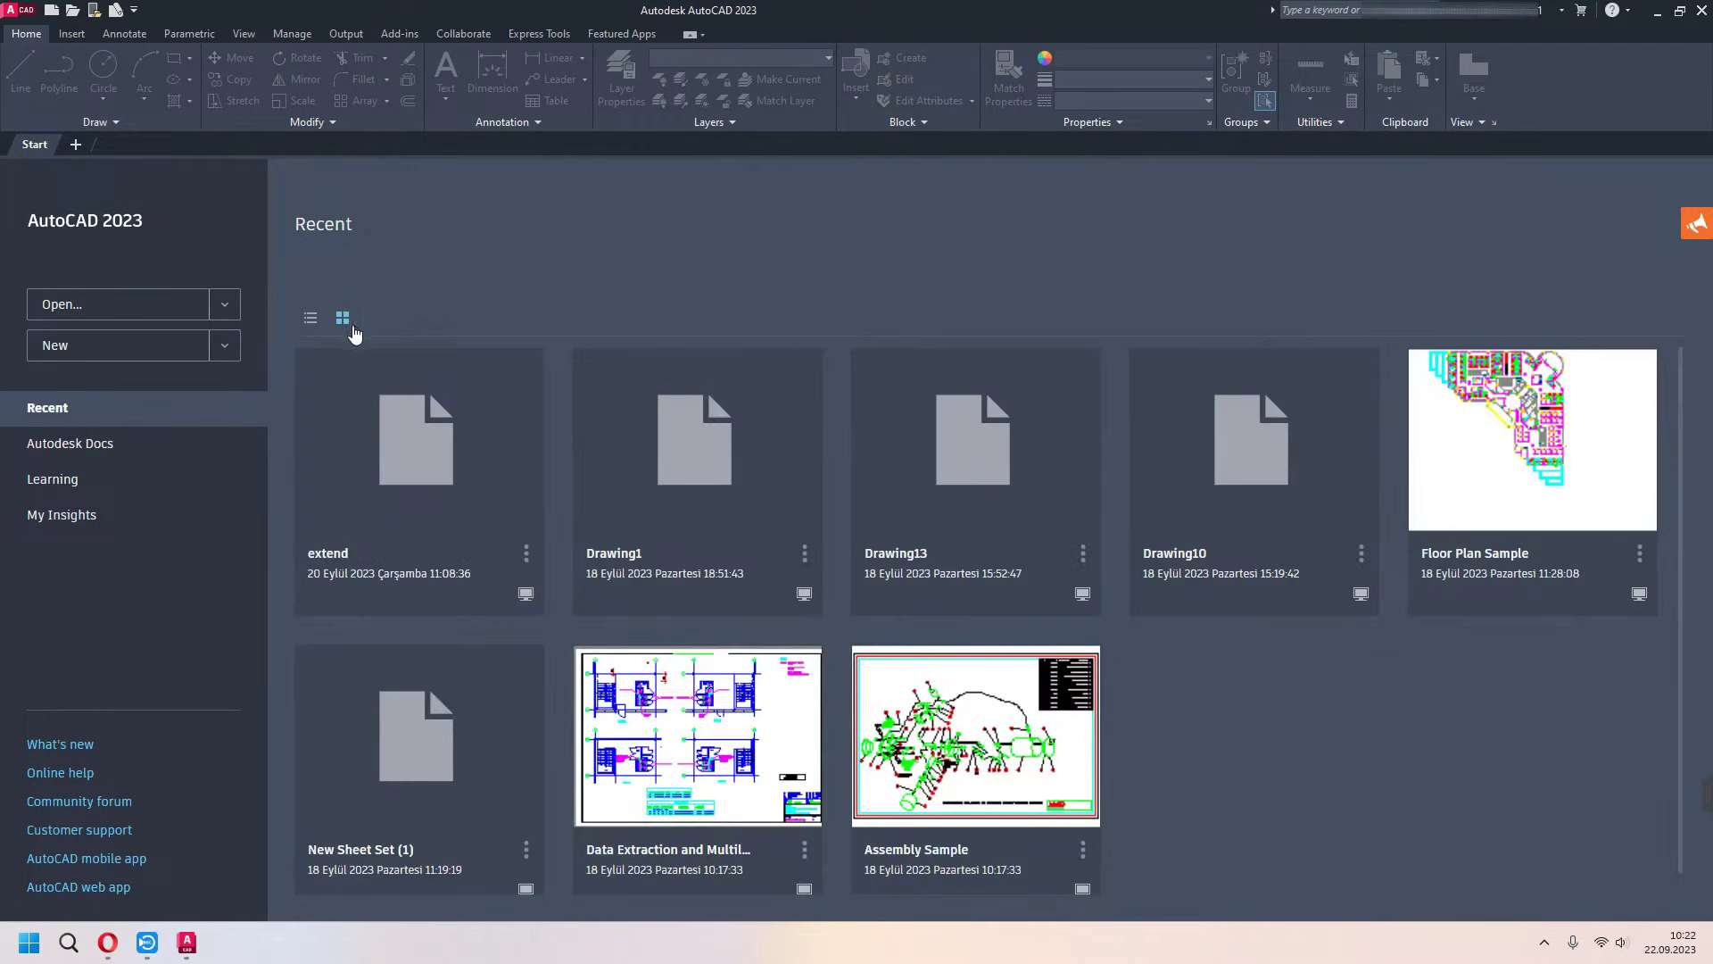
{"action": "left_click", "coordinate": [311, 318]}
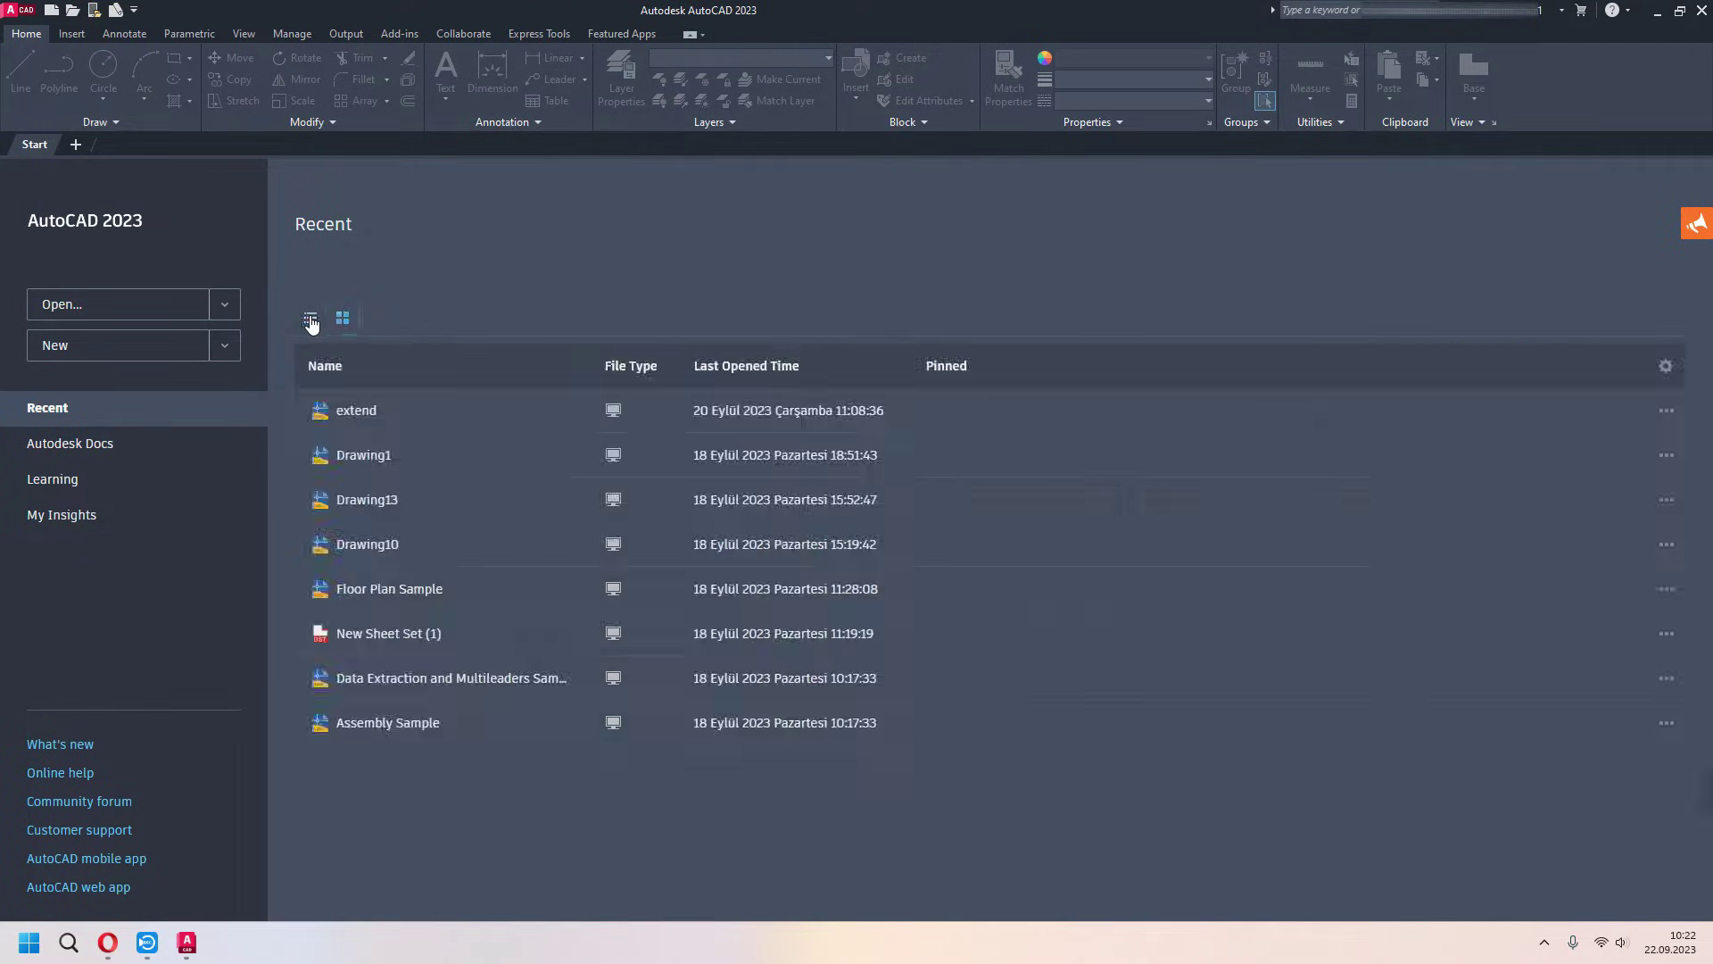
{"action": "left_click", "coordinate": [343, 321]}
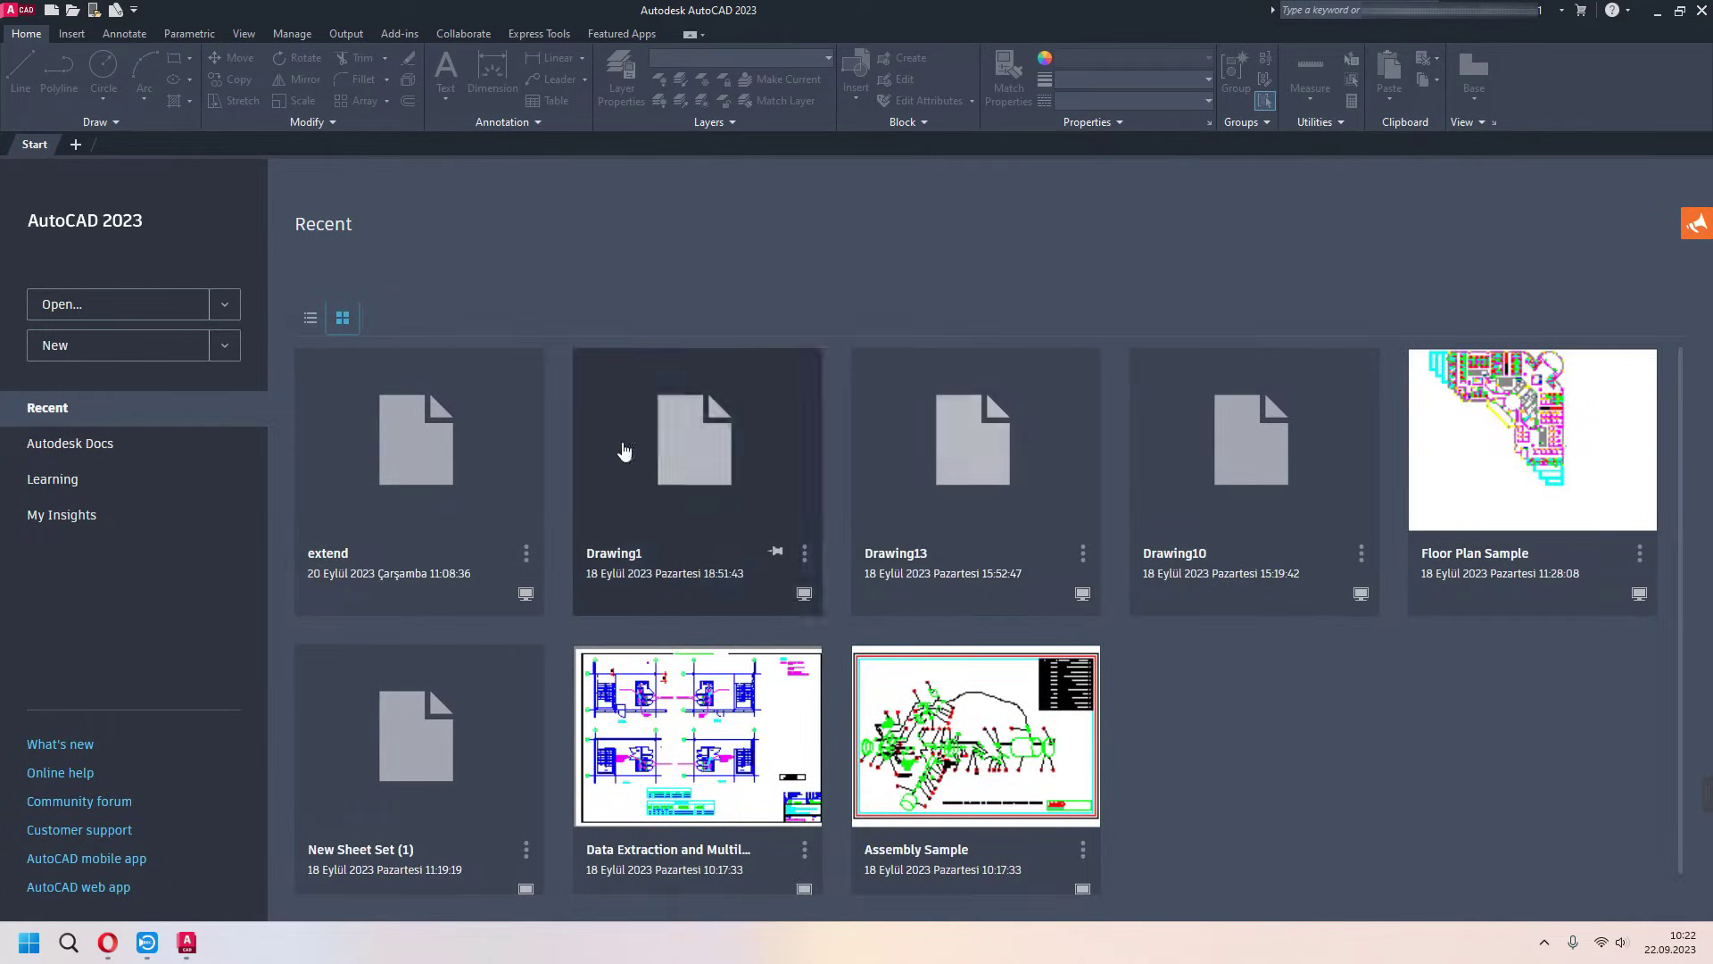
{"action": "left_click", "coordinate": [226, 304]}
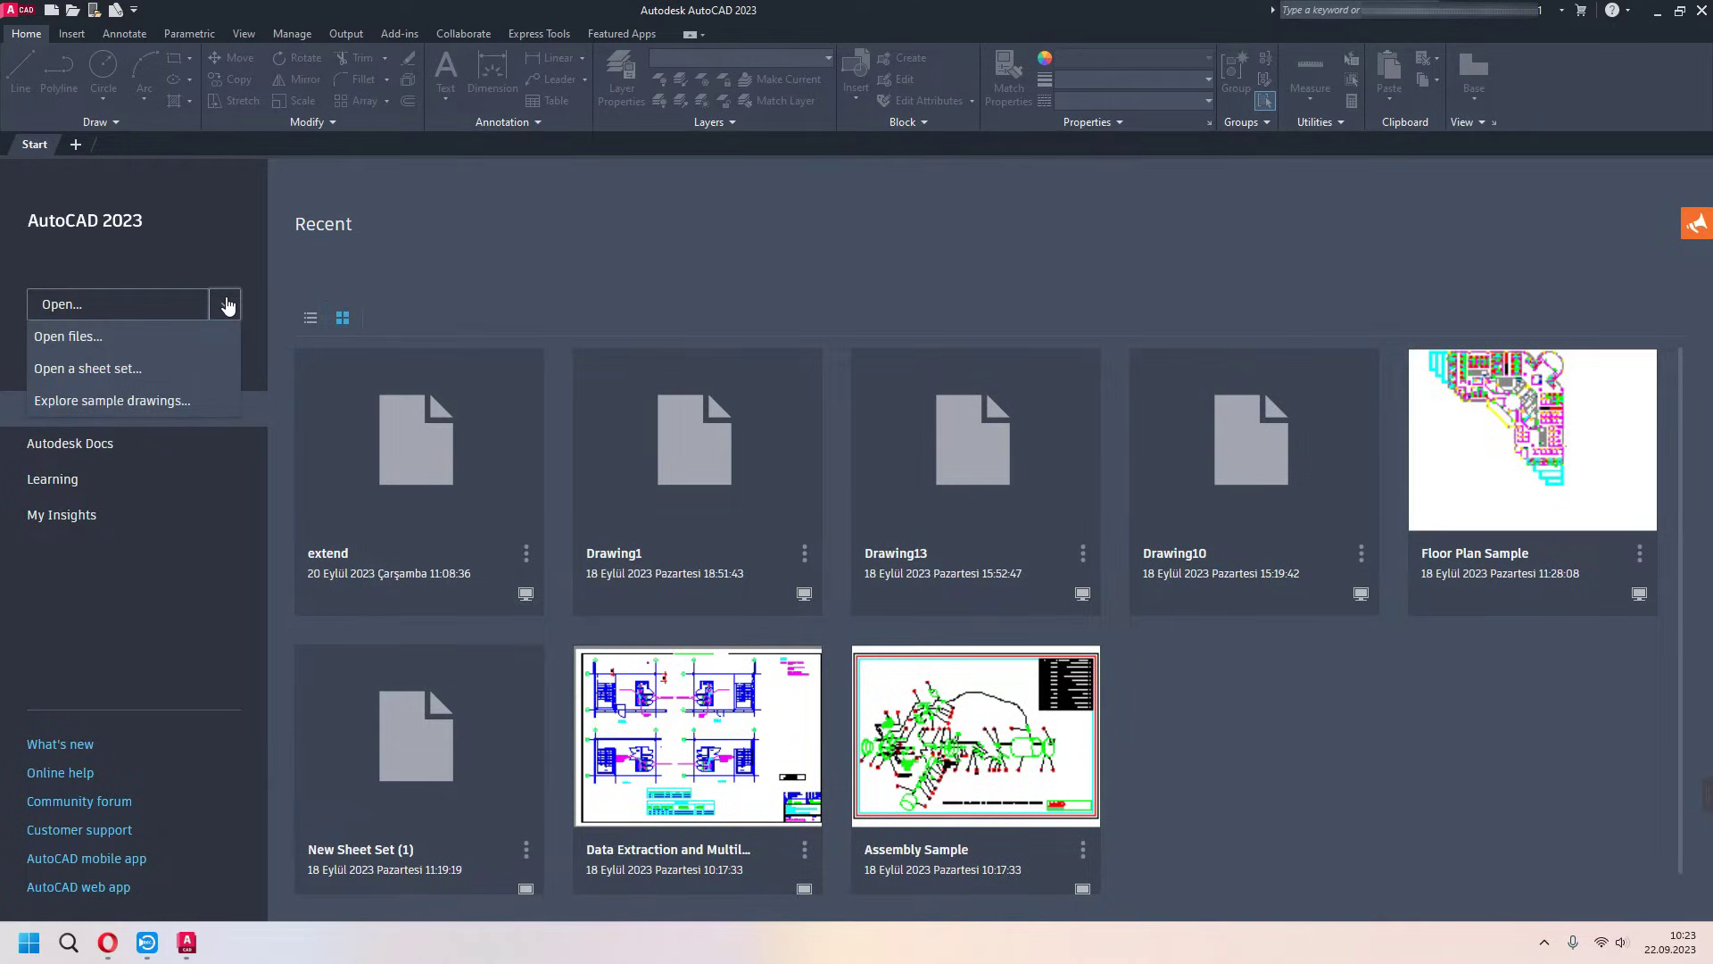
{"action": "left_click", "coordinate": [160, 337]}
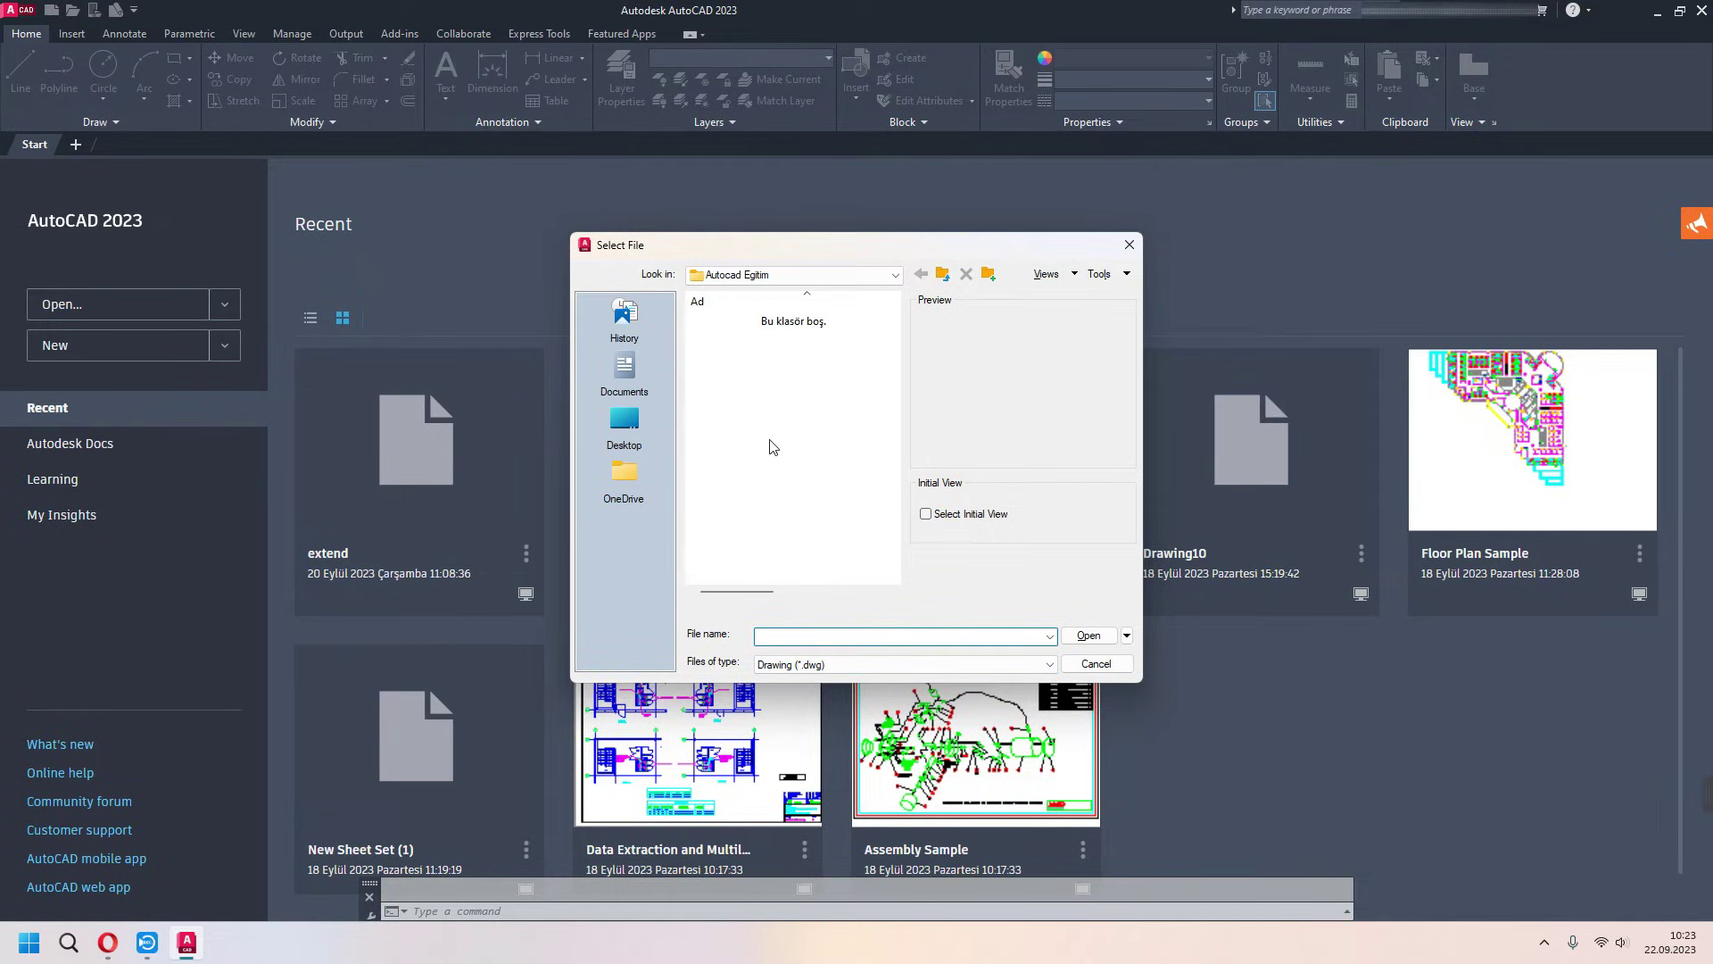
{"action": "left_click", "coordinate": [1082, 638]}
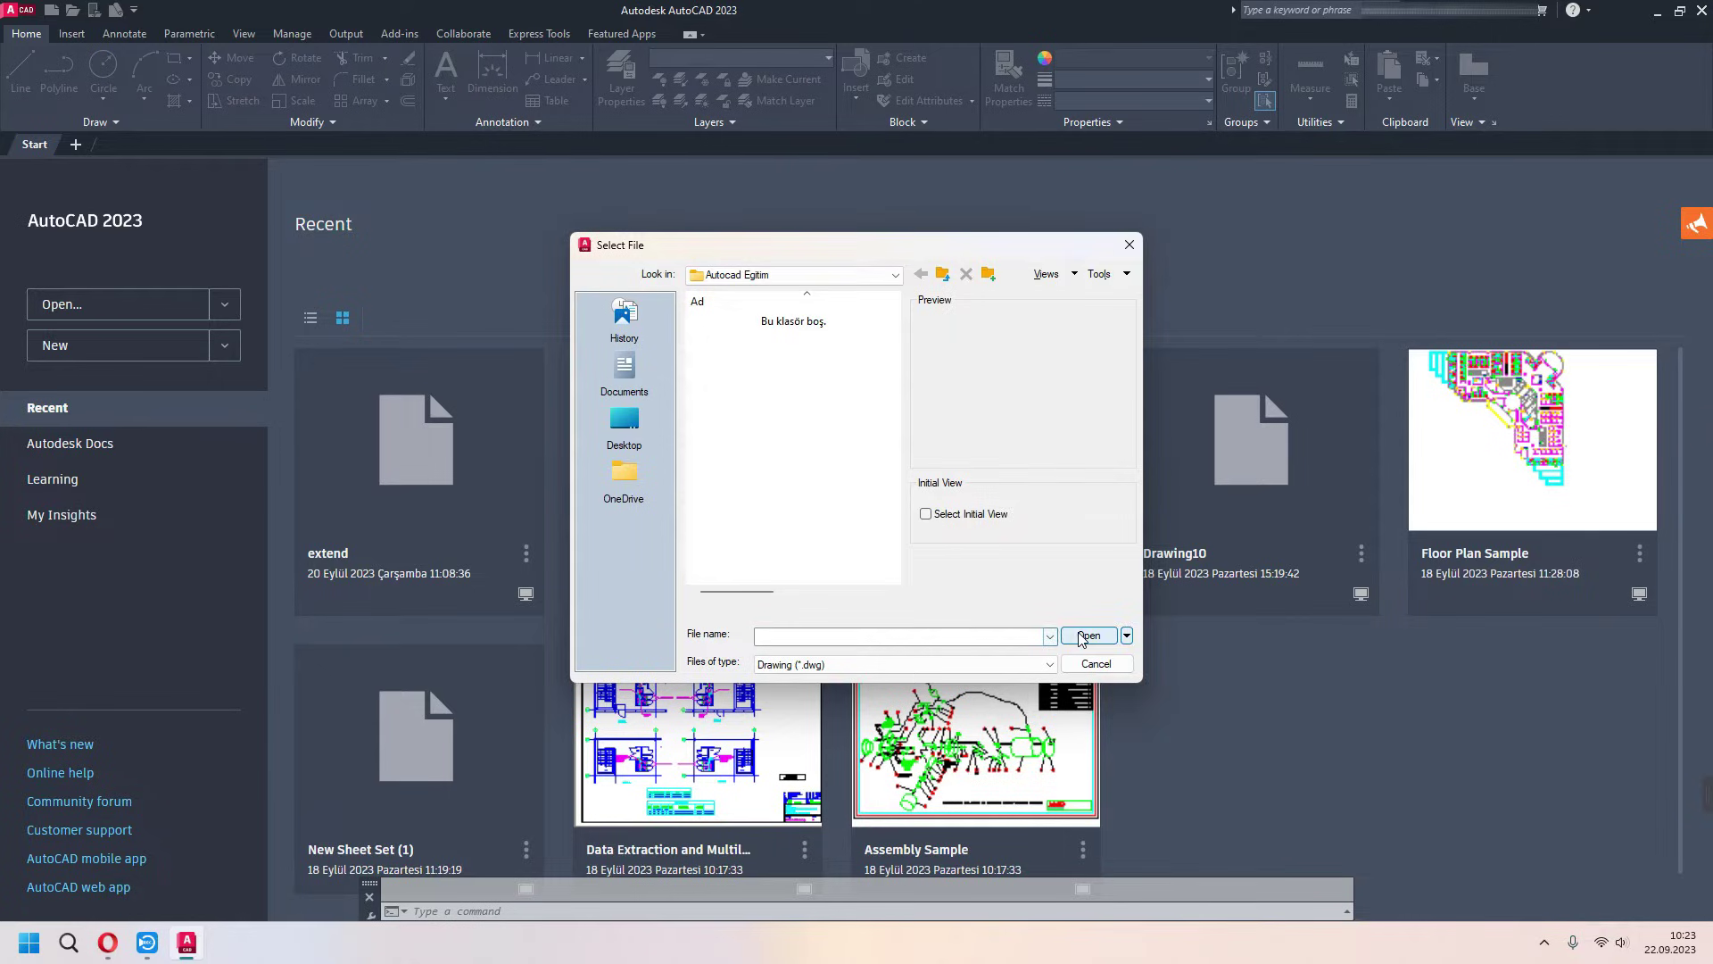
{"action": "left_click", "coordinate": [1128, 246]}
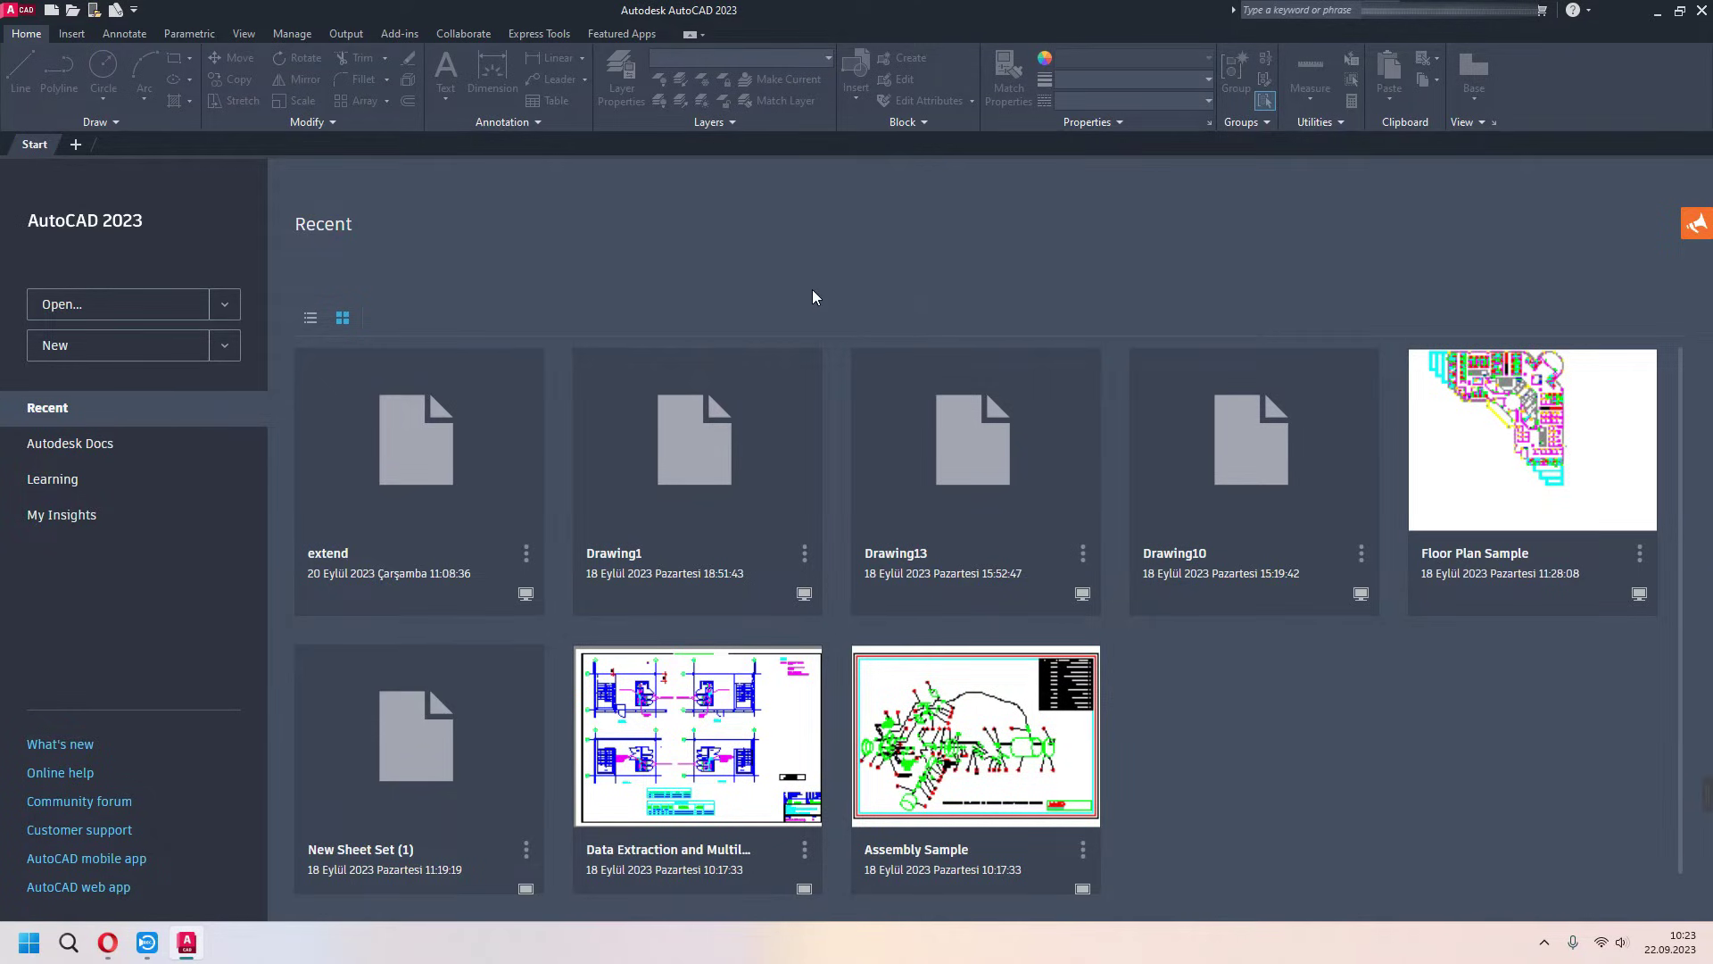
{"action": "left_click", "coordinate": [221, 356]}
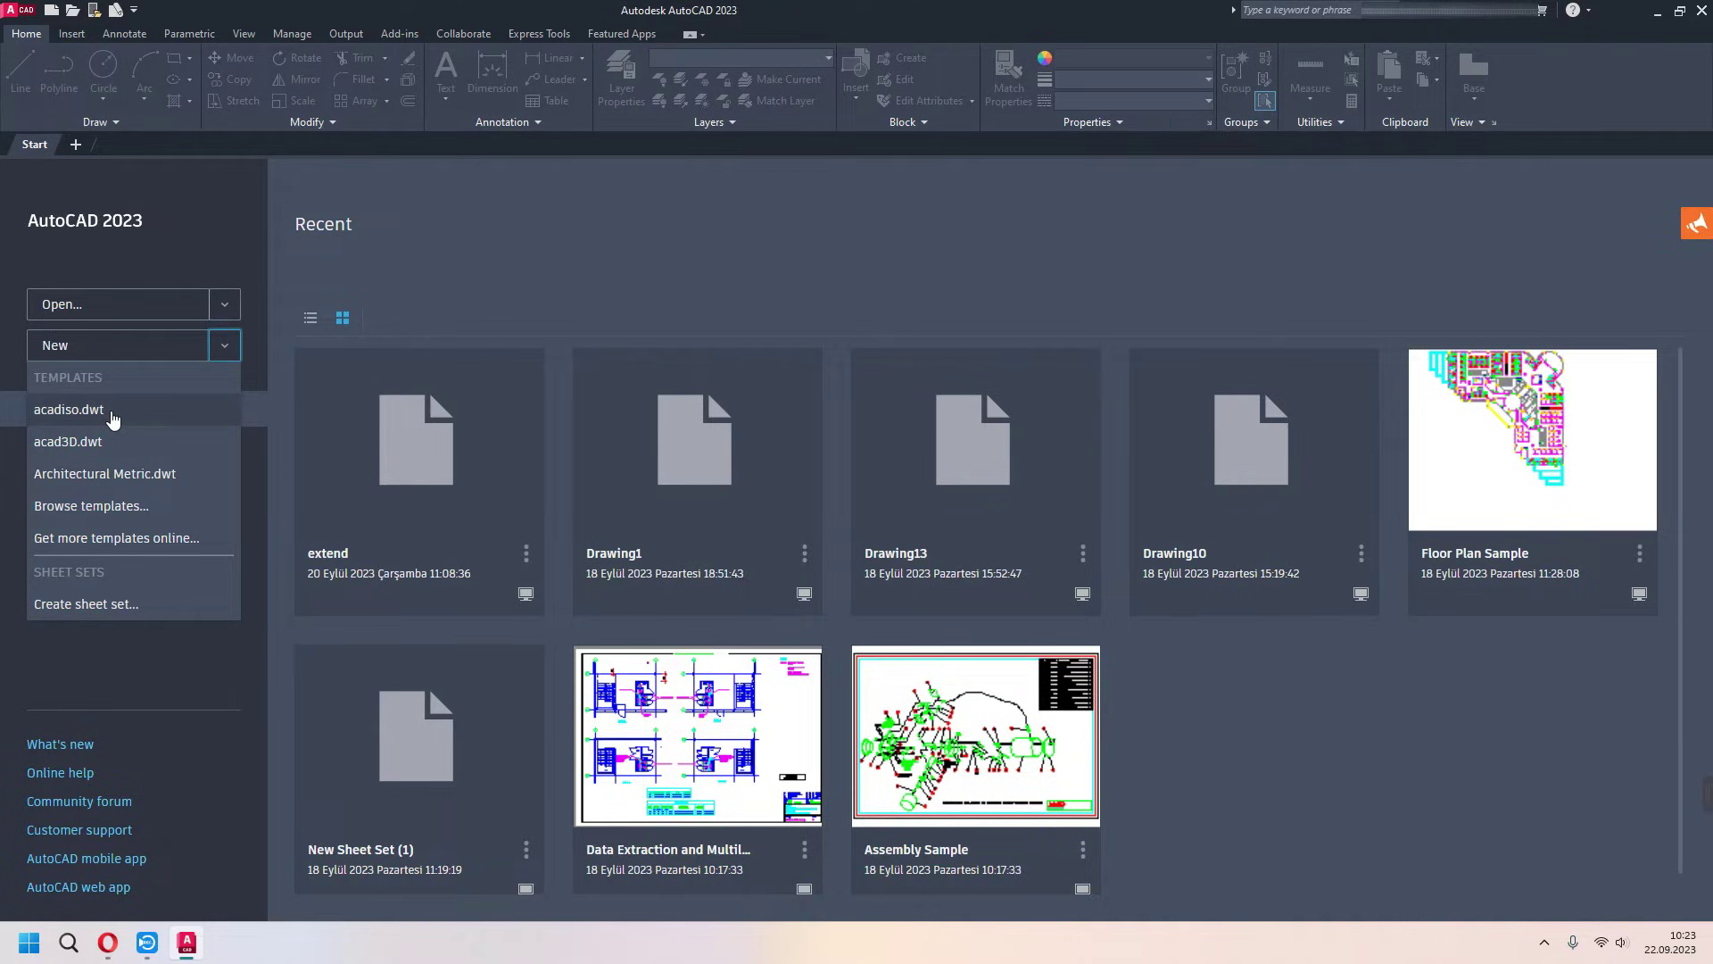
{"action": "left_click", "coordinate": [125, 507]}
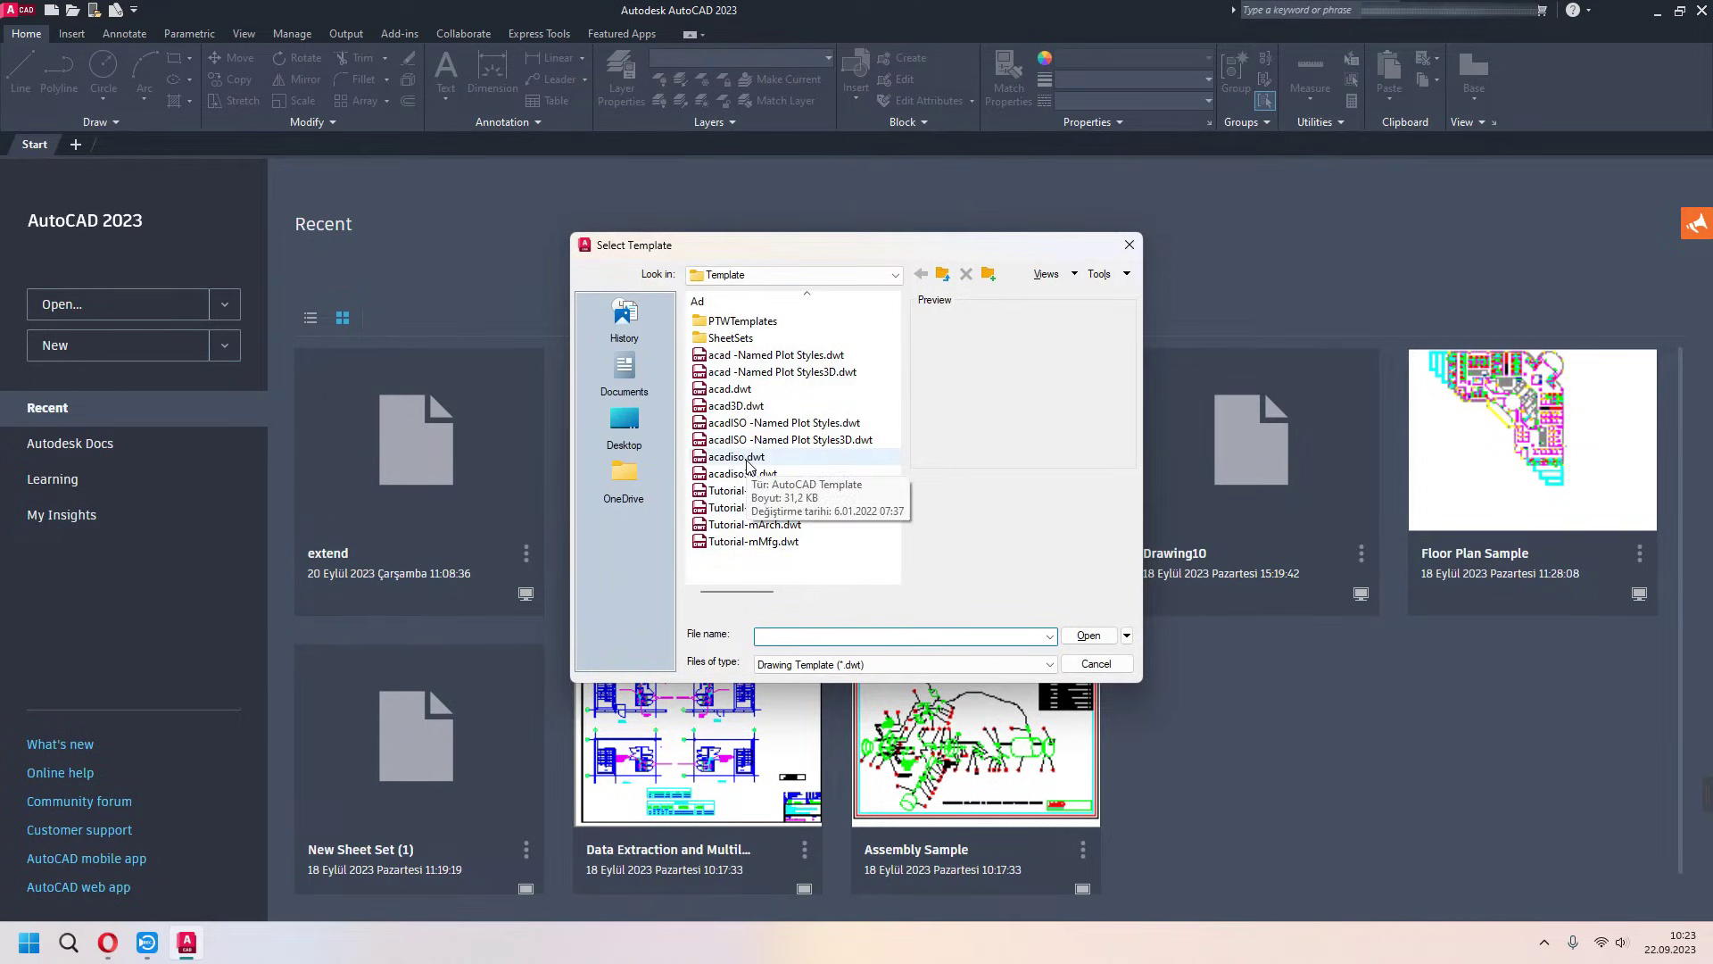
{"action": "double_click", "coordinate": [734, 338]}
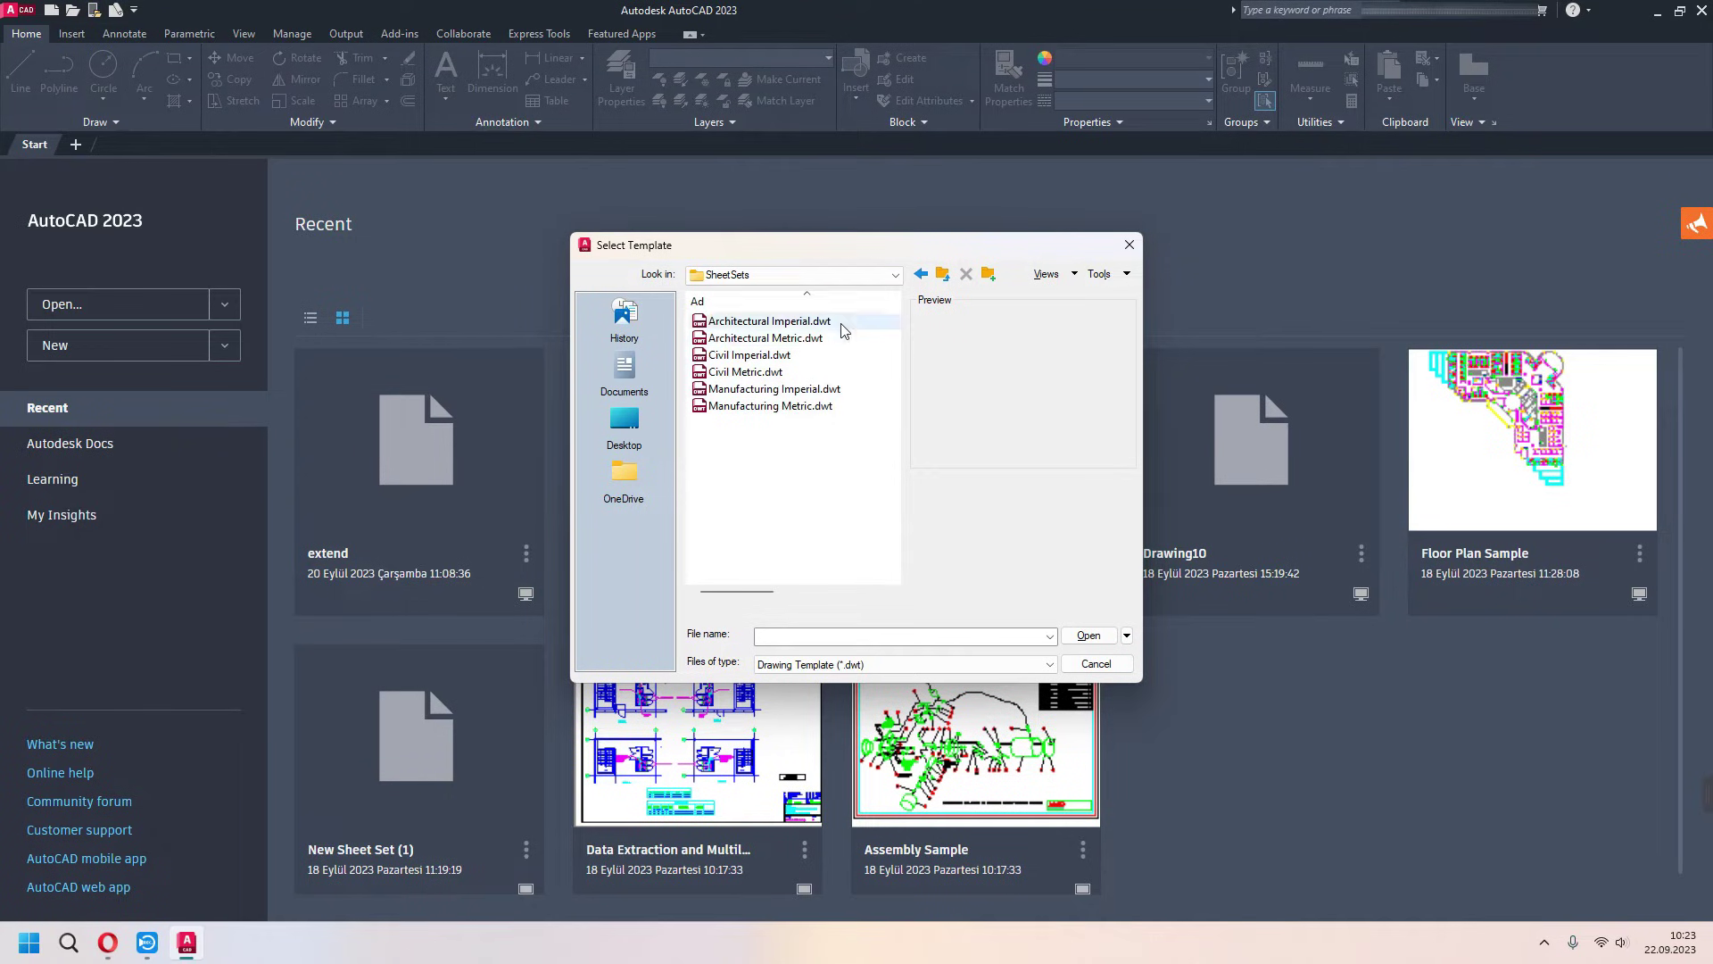
{"action": "left_click", "coordinate": [921, 275]}
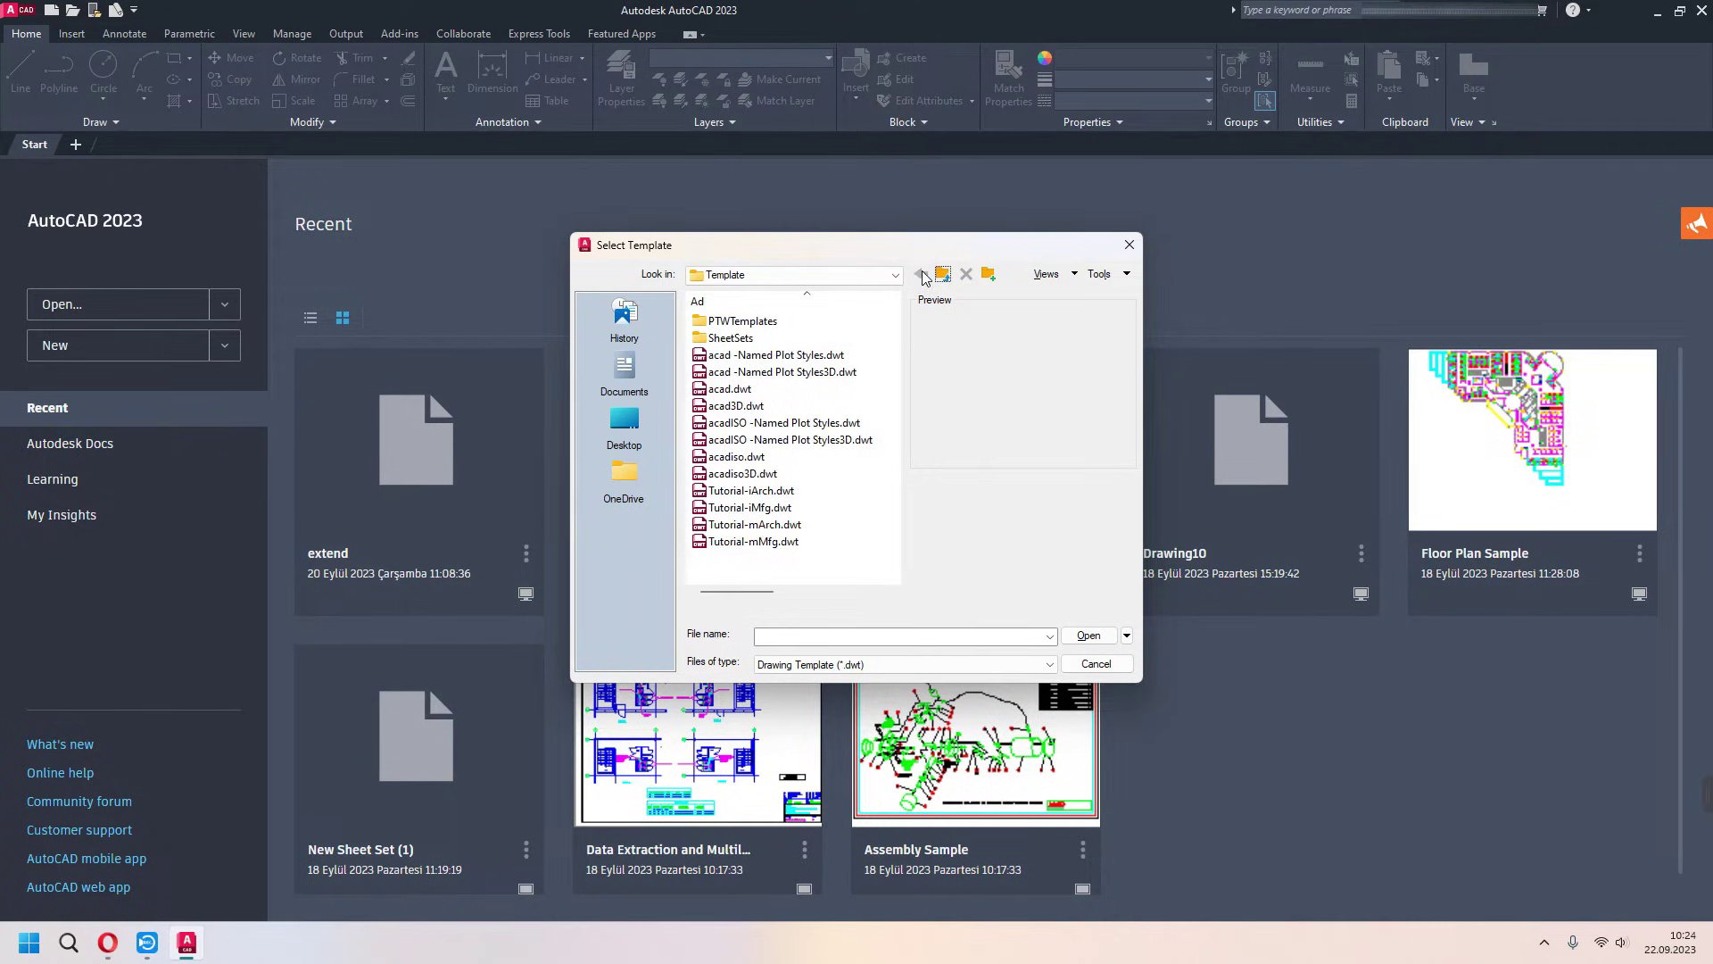
{"action": "left_click", "coordinate": [740, 462]}
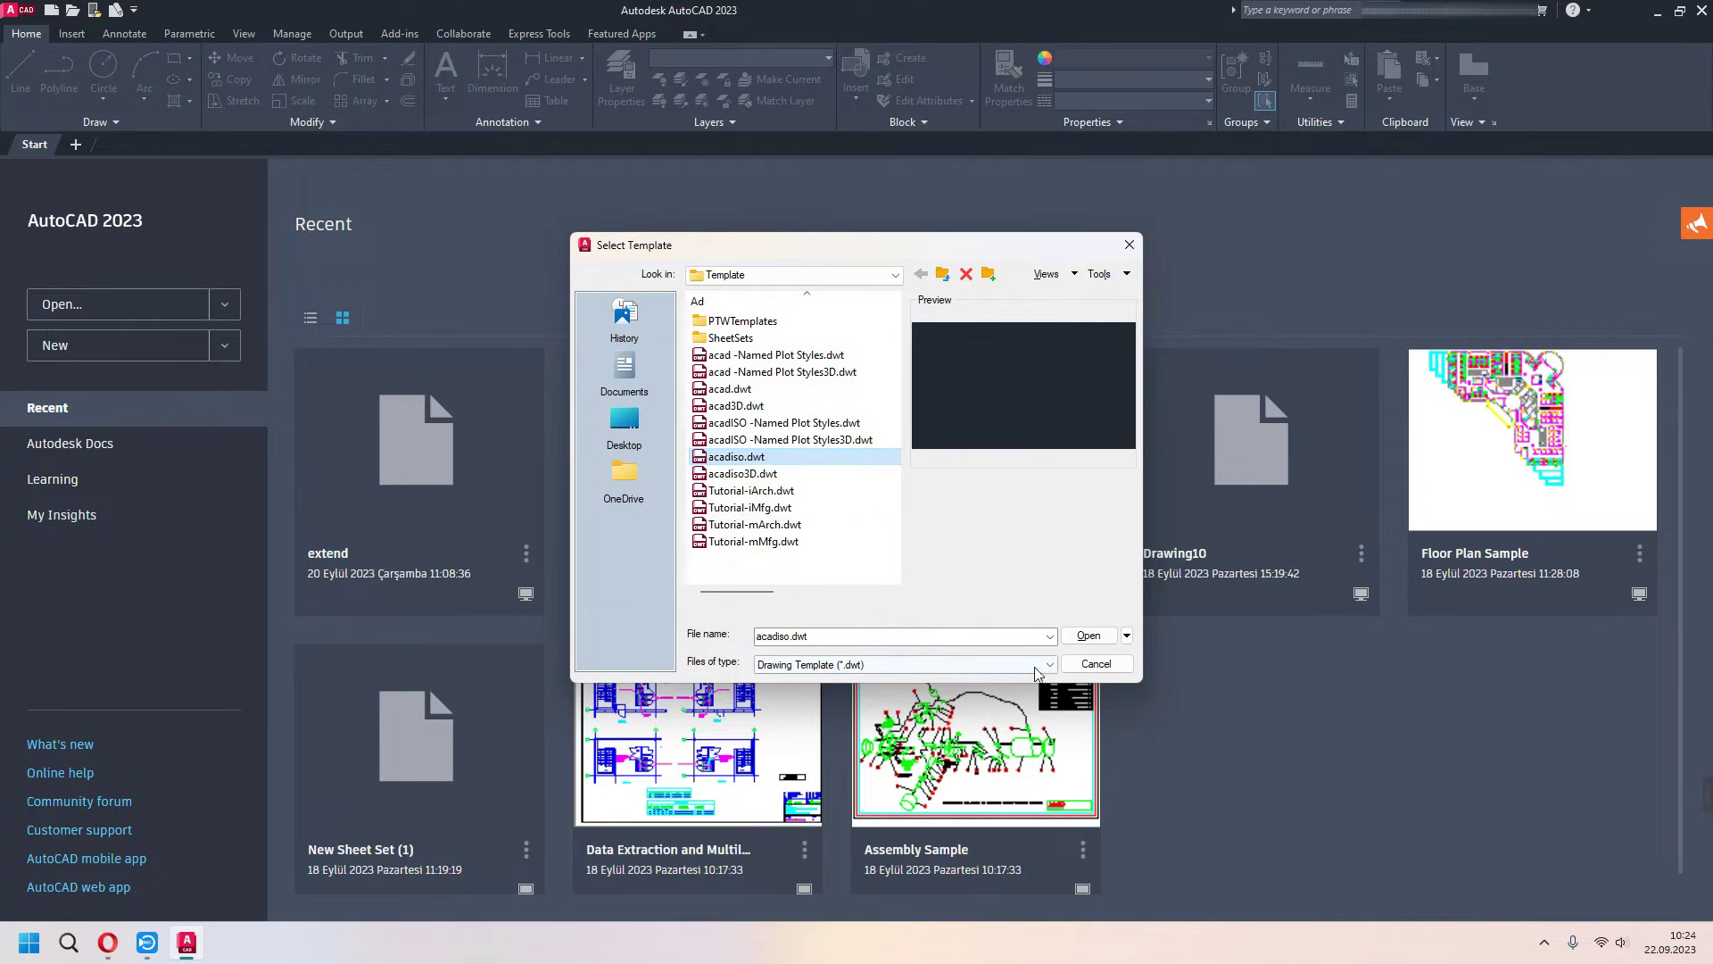
{"action": "left_click", "coordinate": [1089, 671]}
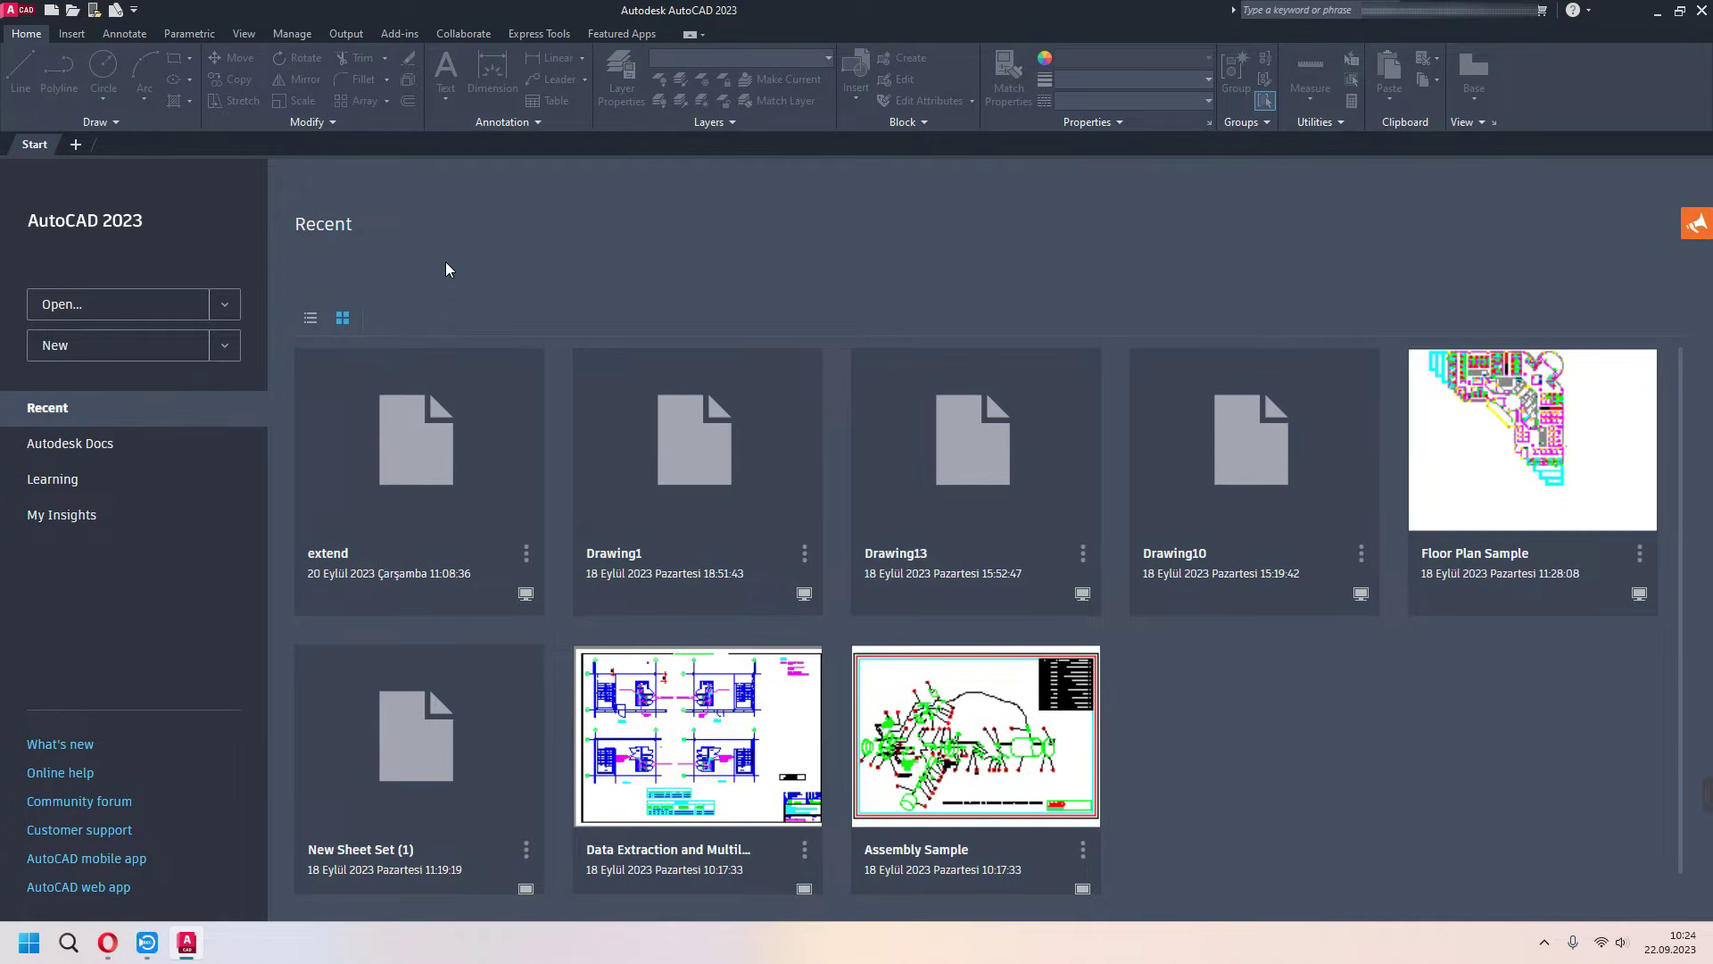
- Create a new drawing from the acadiso.dwt template
{"action": "left_click", "coordinate": [225, 353]}
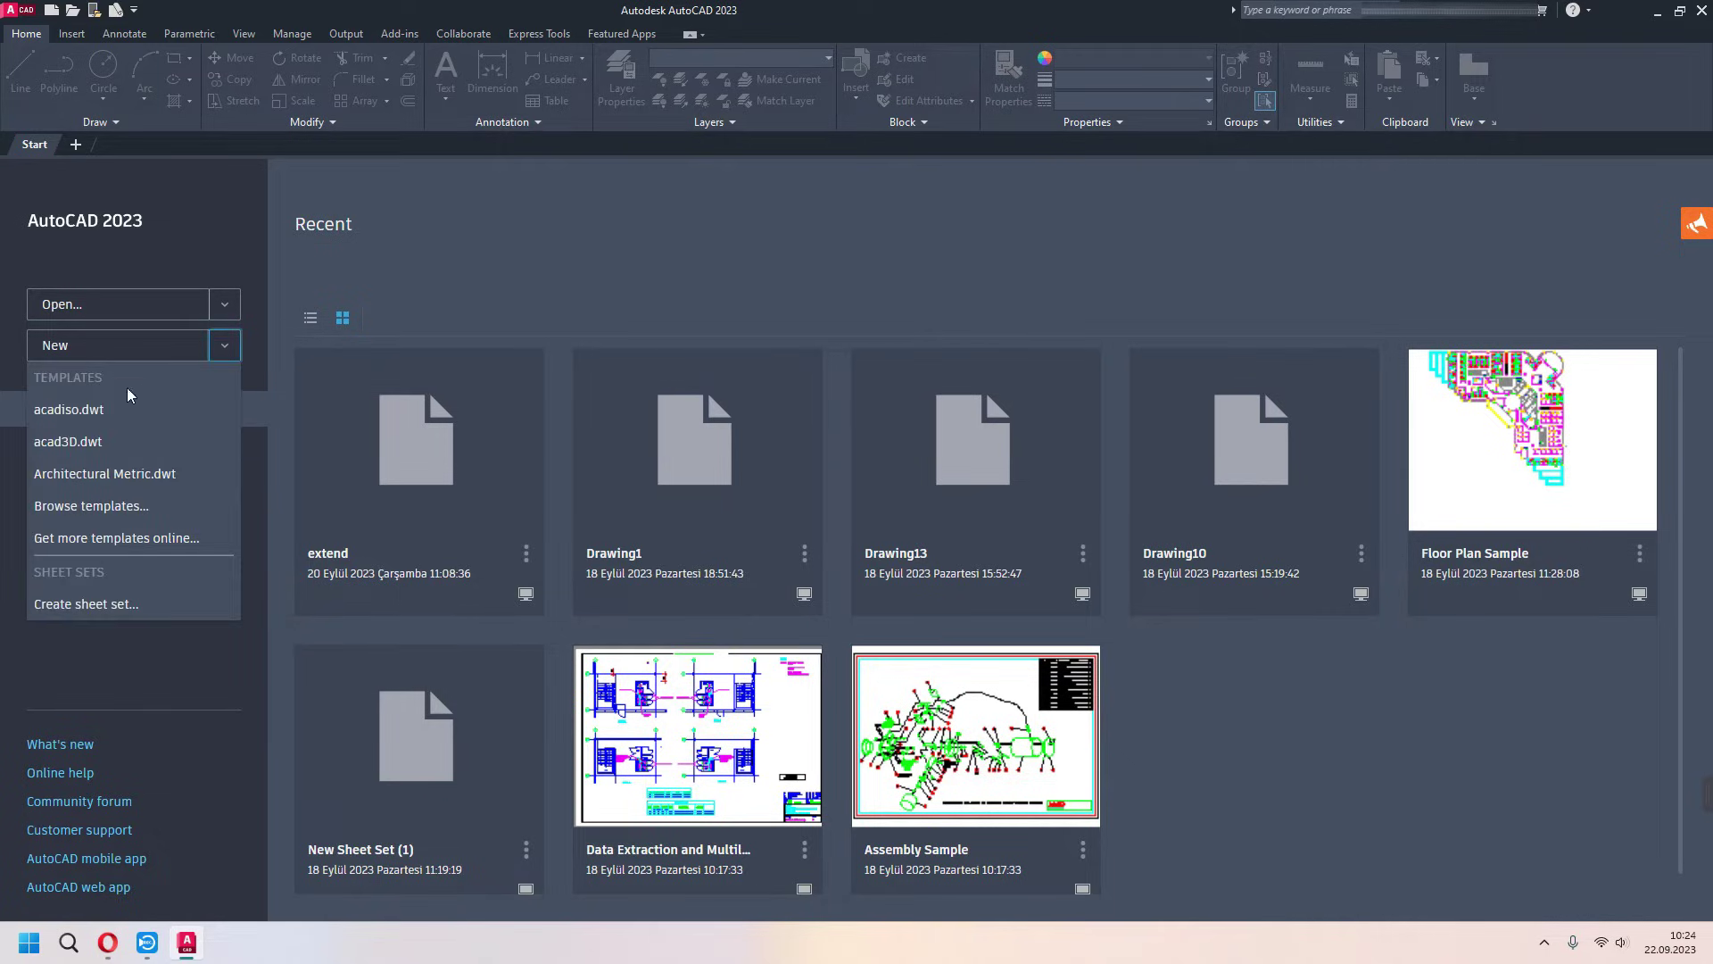
{"action": "left_click", "coordinate": [80, 417]}
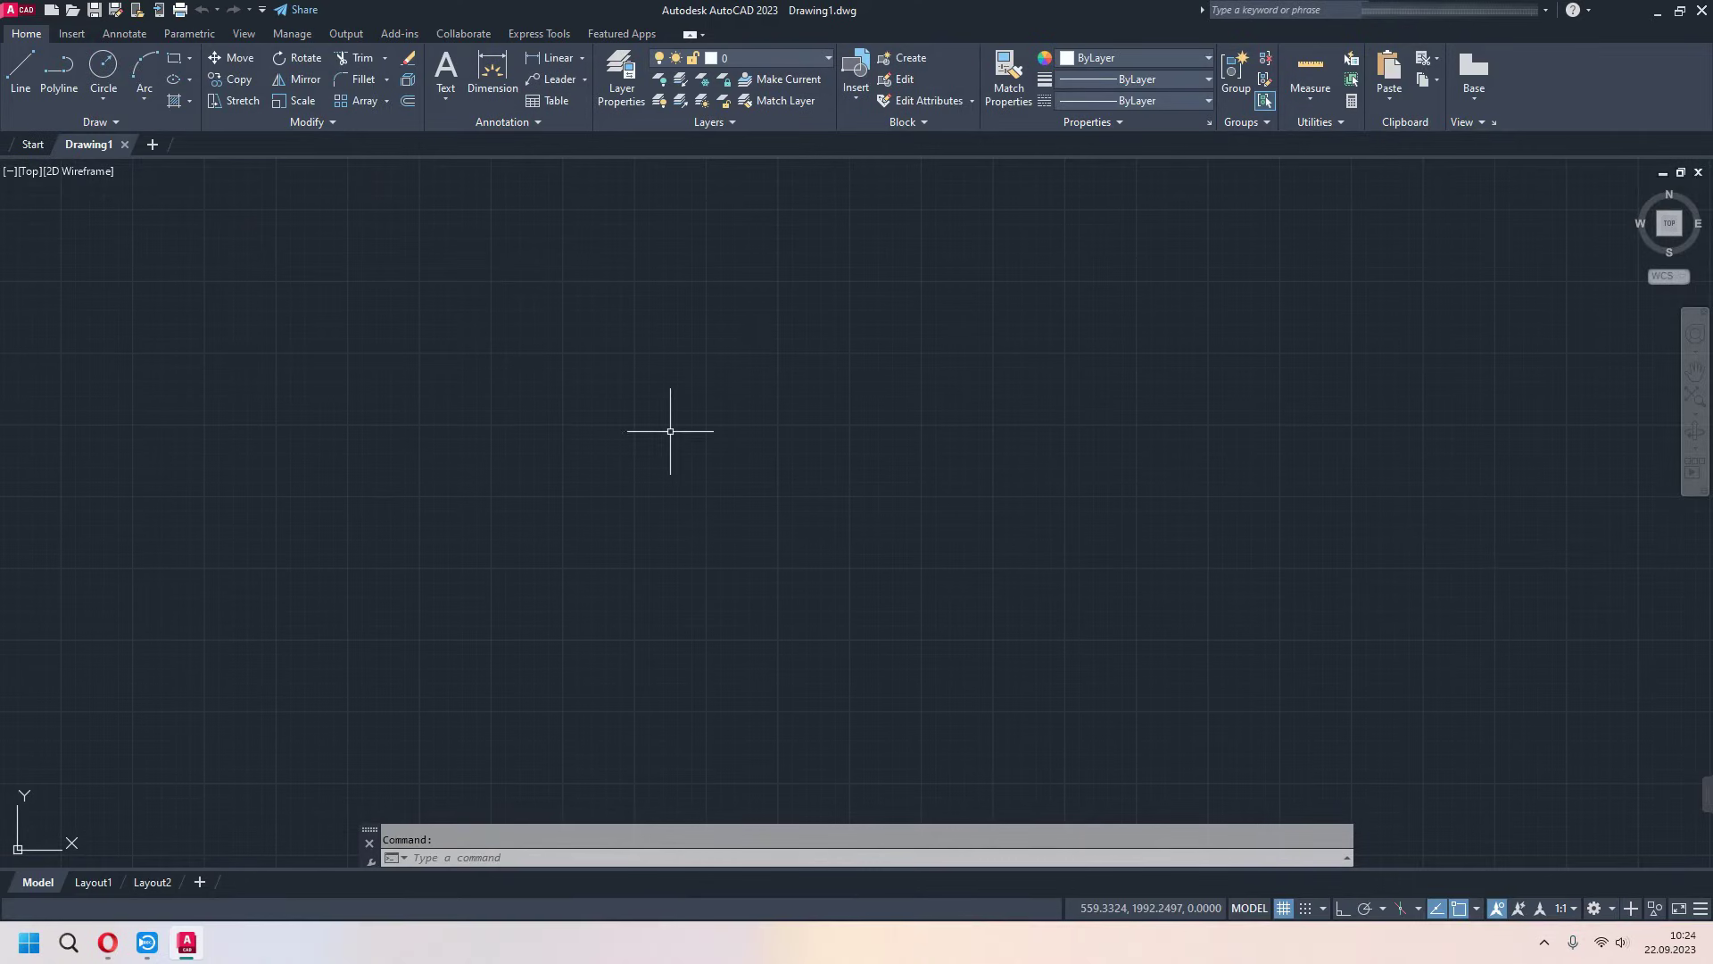
{"action": "scroll", "coordinate": [419, 539], "scroll_direction": "down", "scroll_amount": 3}
{"action": "mouse_move", "coordinate": [493, 529]}
{"action": "middle_mouse_down"}
{"action": "mouse_move", "coordinate": [411, 640]}
{"action": "mouse_move", "coordinate": [376, 651]}
{"action": "middle_mouse_up"}
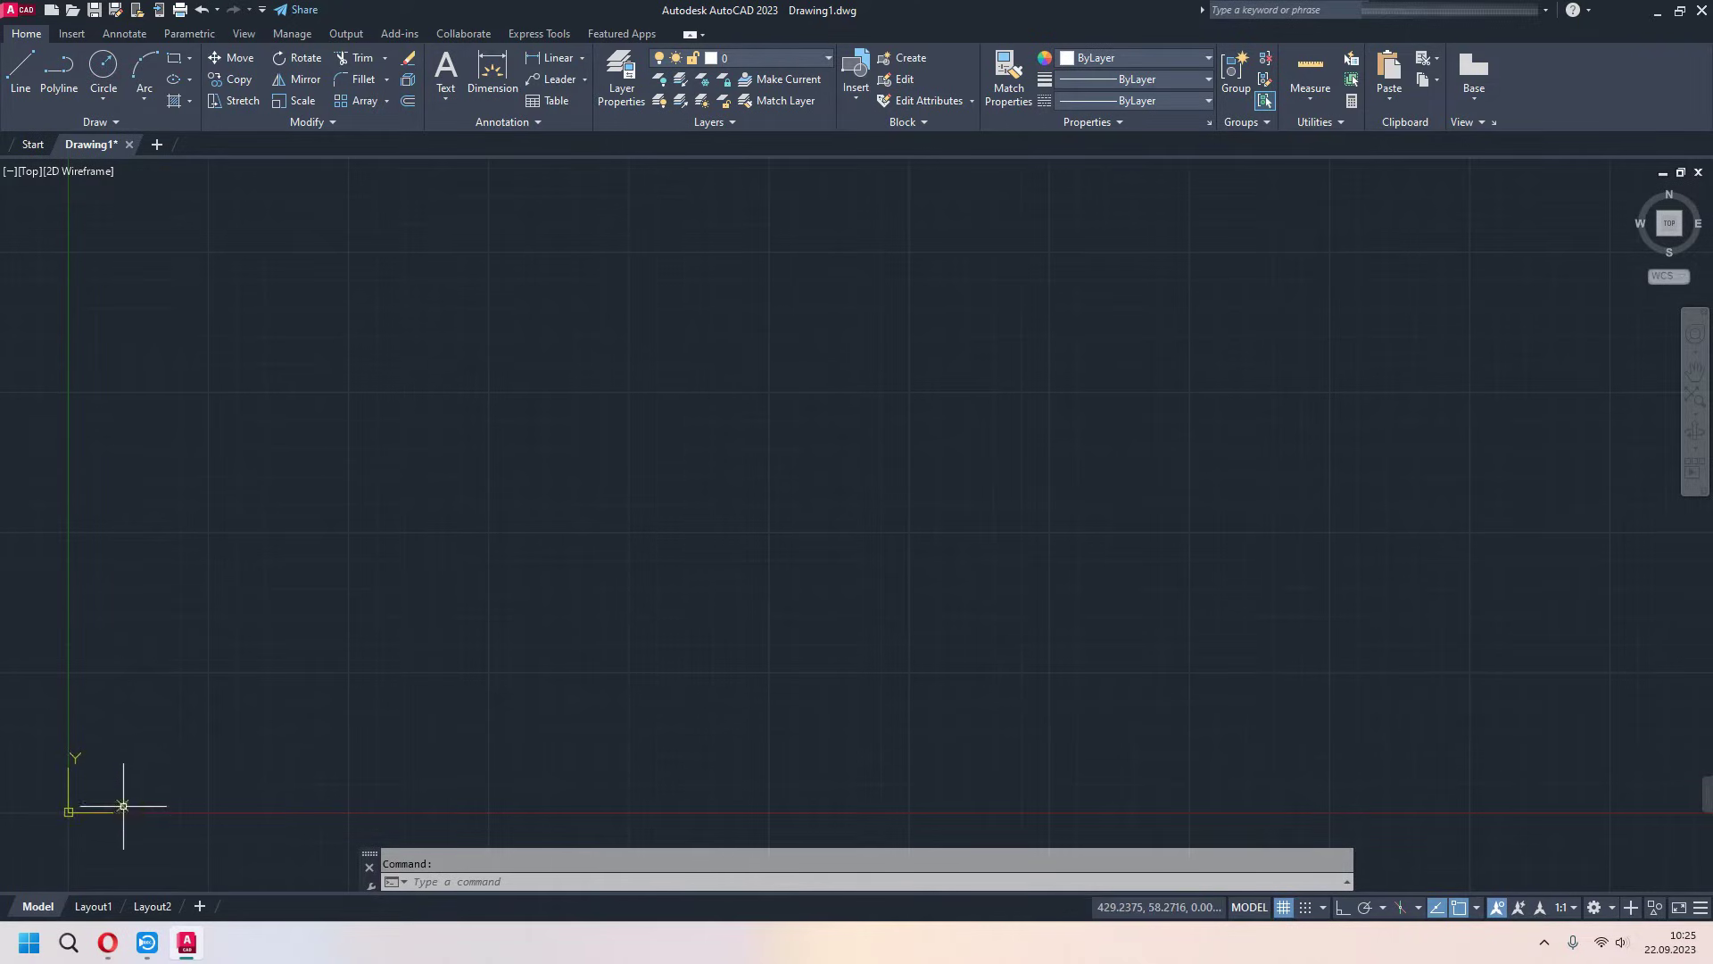
- Pan and orbit the view, then return to the flat TOP view and adjust zoom
{"action": "middle_click_drag", "start_coordinate": [574, 681], "coordinate": [602, 691]}
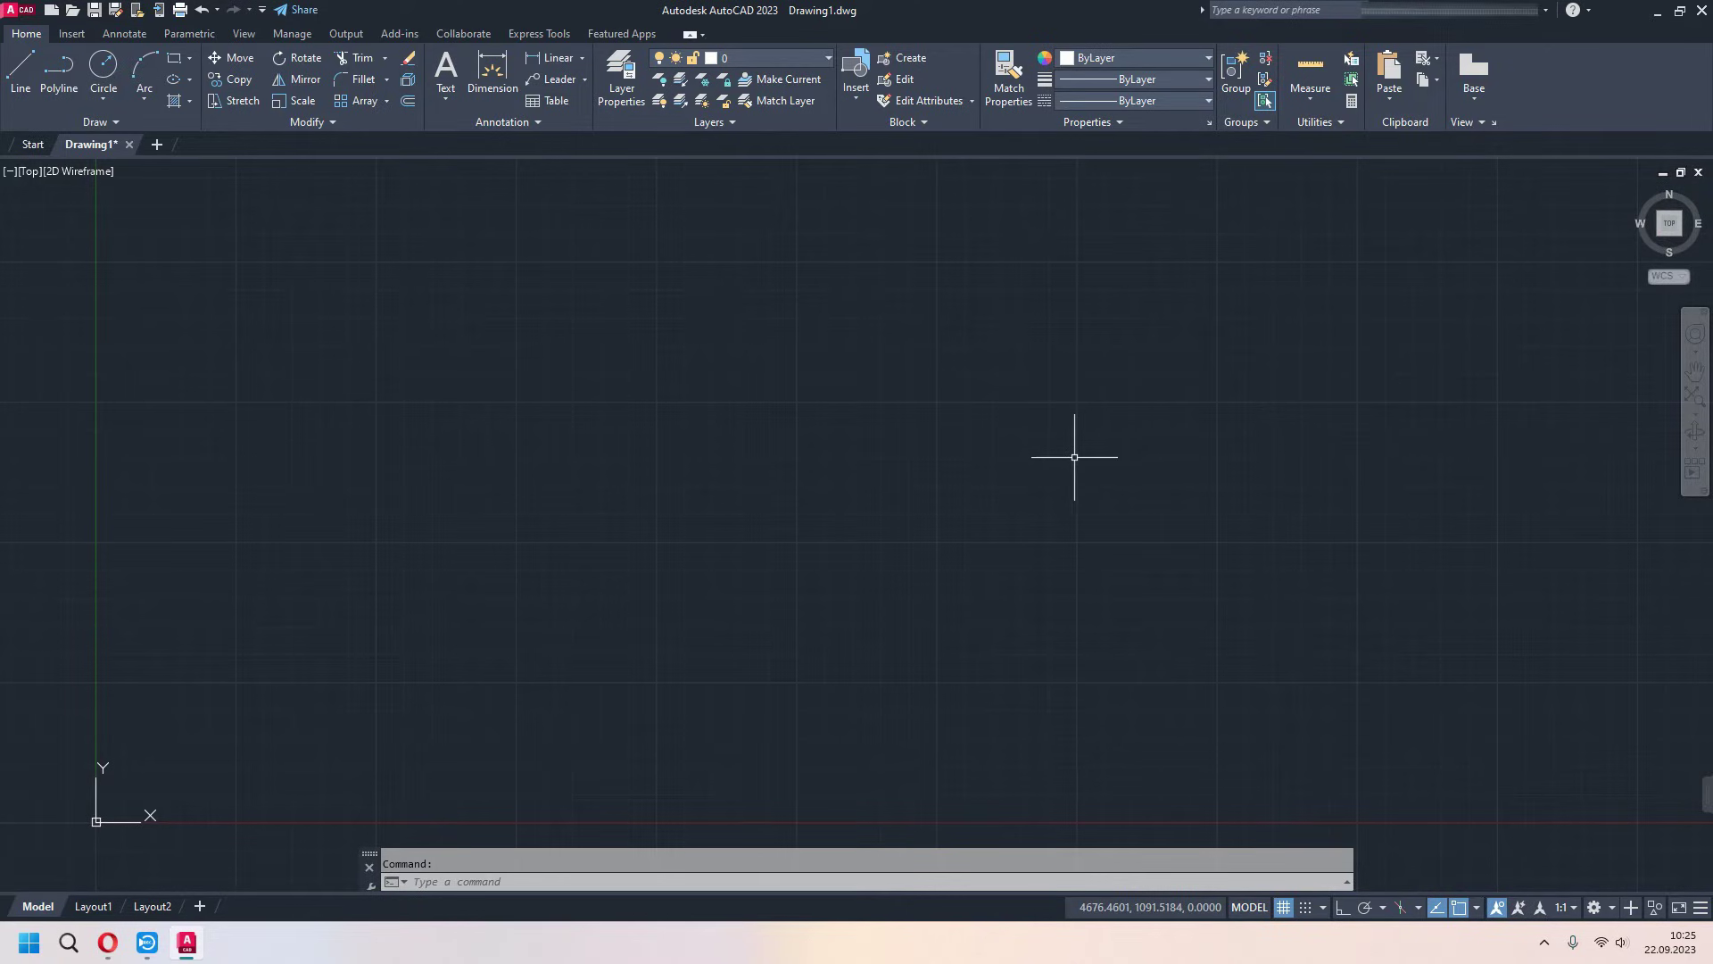
{"action": "mouse_move", "coordinate": [644, 582]}
{"action": "middle_mouse_down", "text": "shift"}
{"action": "mouse_move", "coordinate": [621, 592]}
{"action": "mouse_move", "coordinate": [530, 373]}
{"action": "mouse_move", "coordinate": [551, 352]}
{"action": "mouse_move", "coordinate": [581, 367]}
{"action": "mouse_move", "coordinate": [554, 386]}
{"action": "mouse_move", "coordinate": [538, 370]}
{"action": "mouse_move", "coordinate": [570, 367]}
{"action": "mouse_move", "coordinate": [703, 497]}
{"action": "middle_mouse_up", "text": "shift"}
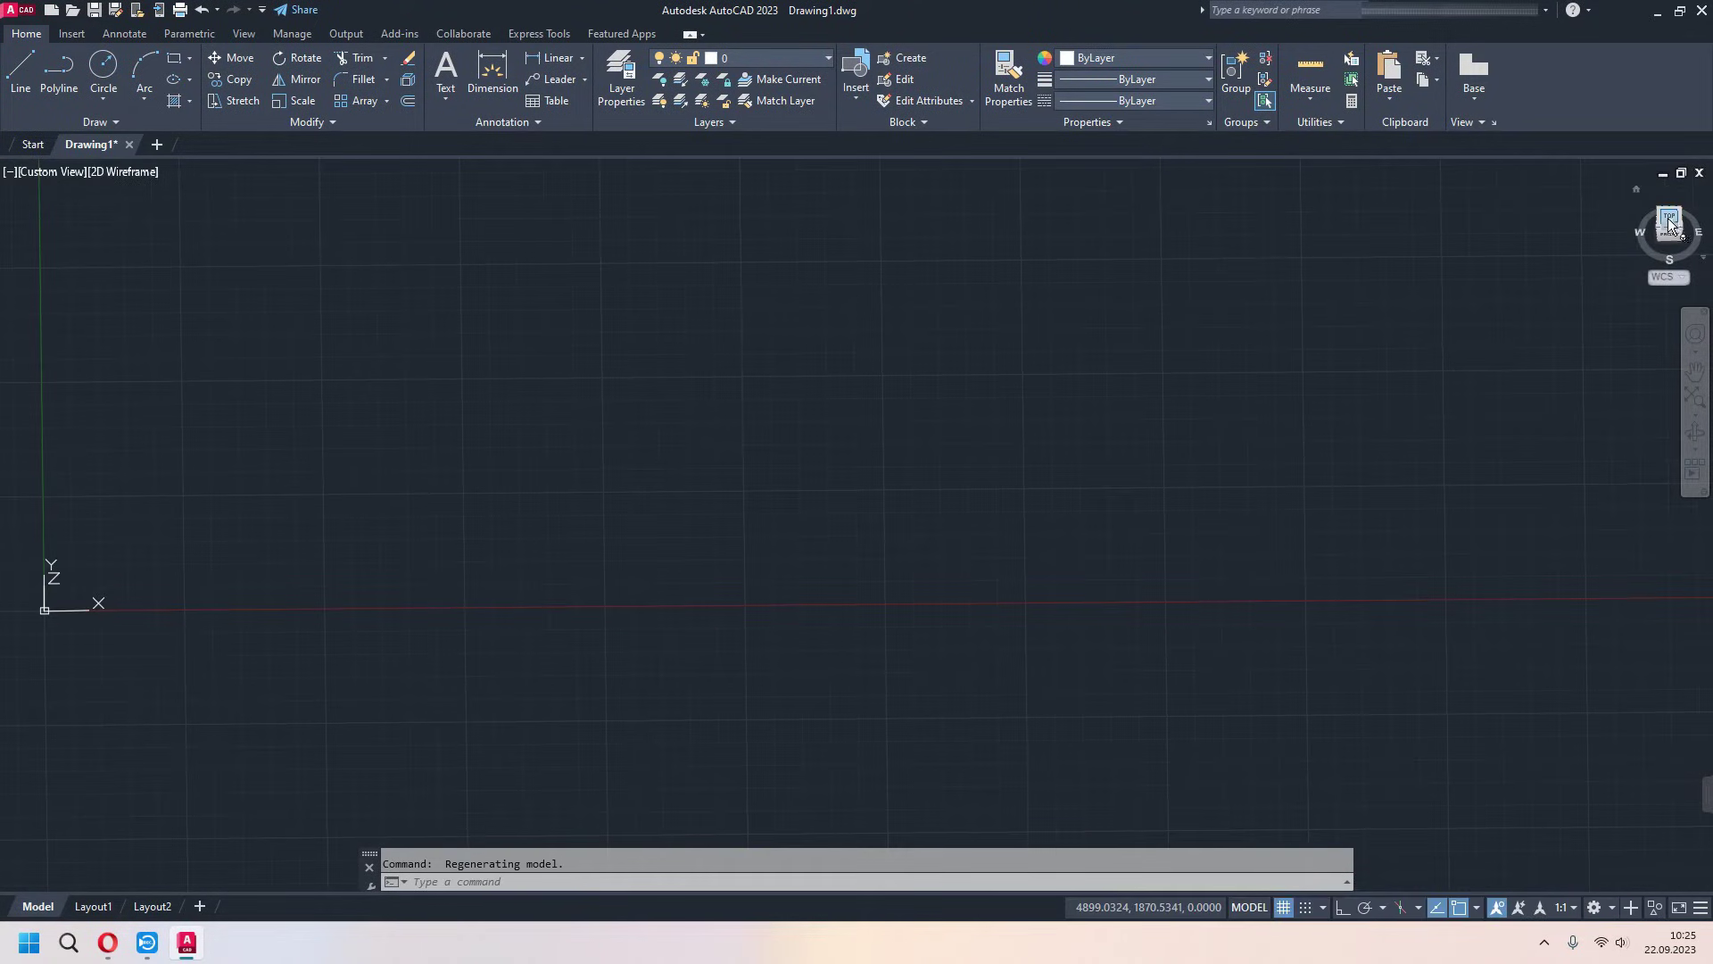
{"action": "left_click", "coordinate": [1669, 218]}
{"action": "scroll", "coordinate": [1212, 464], "scroll_direction": "down", "scroll_amount": 2}
{"action": "scroll", "coordinate": [1216, 451], "scroll_direction": "down", "scroll_amount": 2}
{"action": "scroll", "coordinate": [696, 606], "scroll_direction": "up", "scroll_amount": 5}
{"action": "scroll", "coordinate": [696, 606], "scroll_direction": "down", "scroll_amount": 3}
{"action": "scroll", "coordinate": [543, 642], "scroll_direction": "up", "scroll_amount": 3}
{"action": "scroll", "coordinate": [574, 681], "scroll_direction": "up", "scroll_amount": 1}
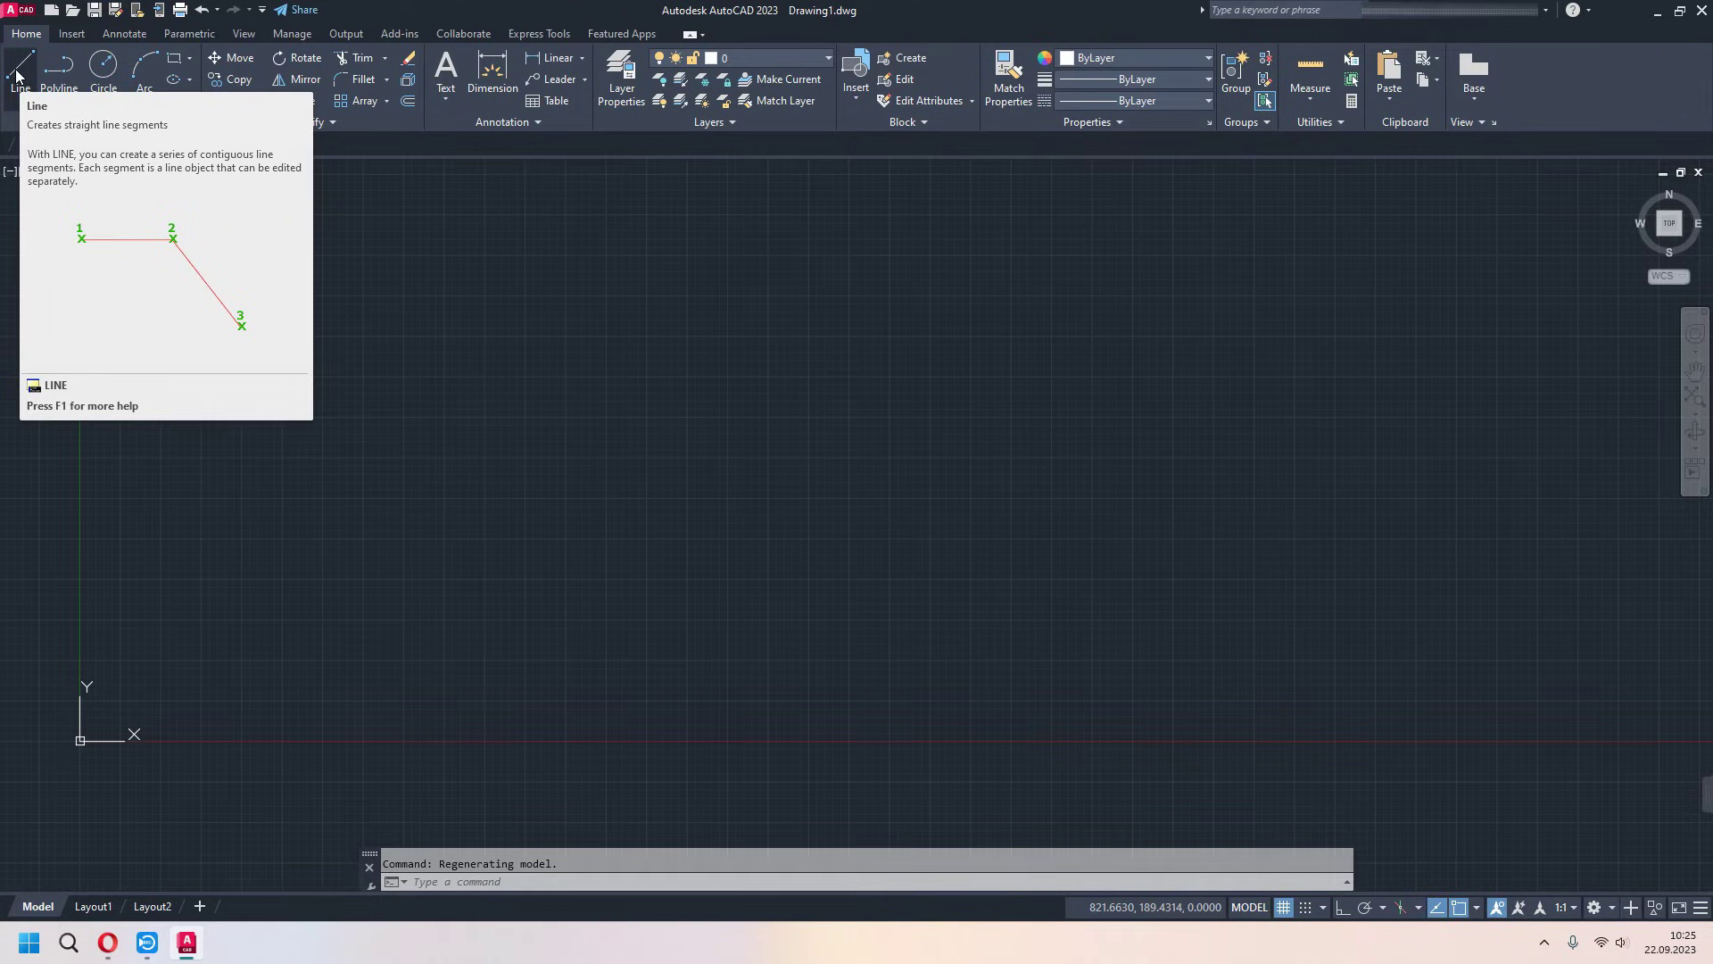
{"action": "key", "text": "F1"}
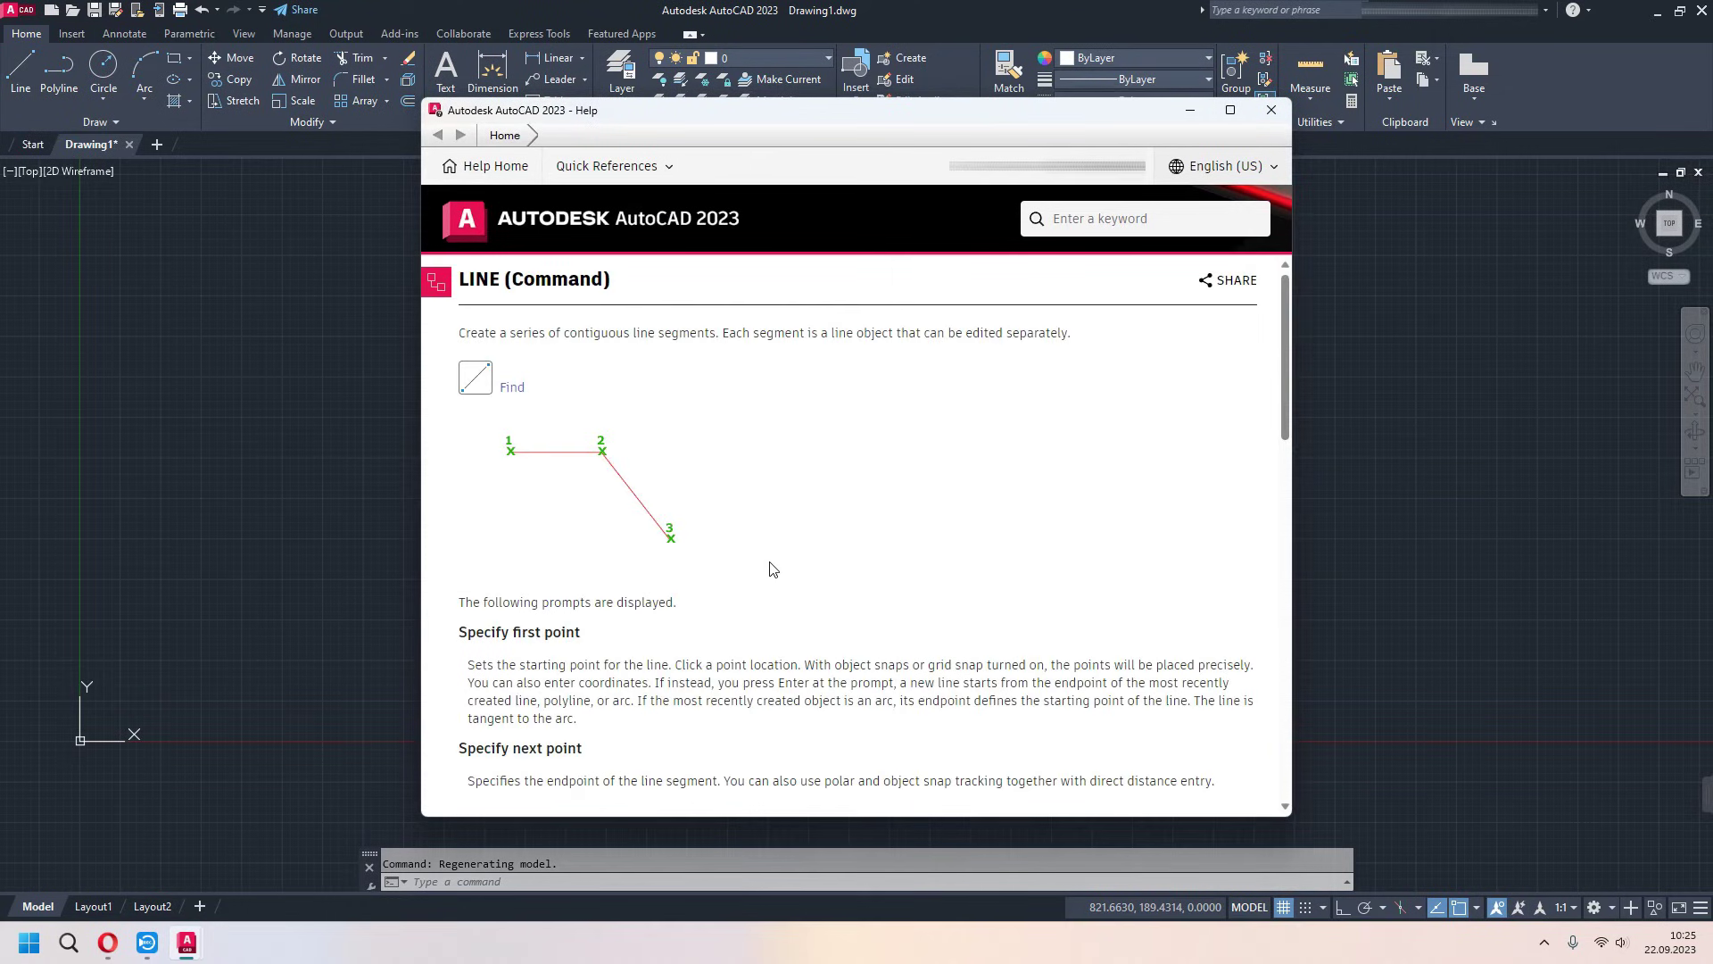
{"action": "scroll", "coordinate": [756, 589], "scroll_direction": "down", "scroll_amount": 2}
{"action": "scroll", "coordinate": [756, 589], "scroll_direction": "down", "scroll_amount": 3}
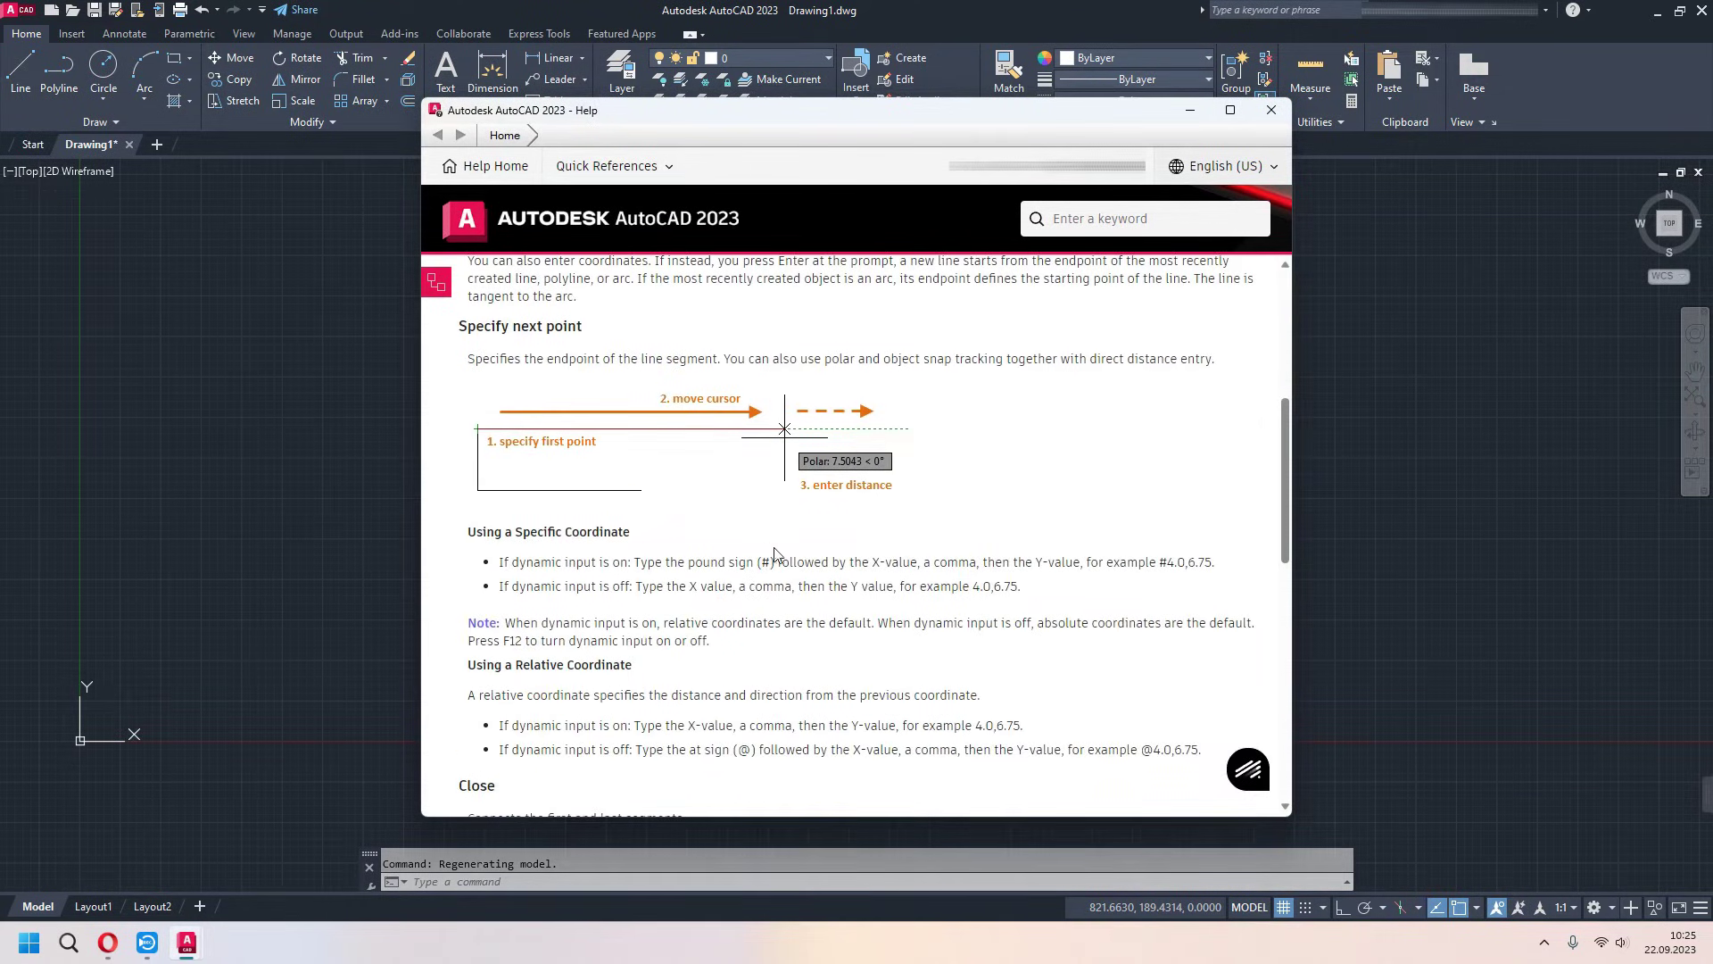
{"action": "left_click", "coordinate": [1286, 105]}
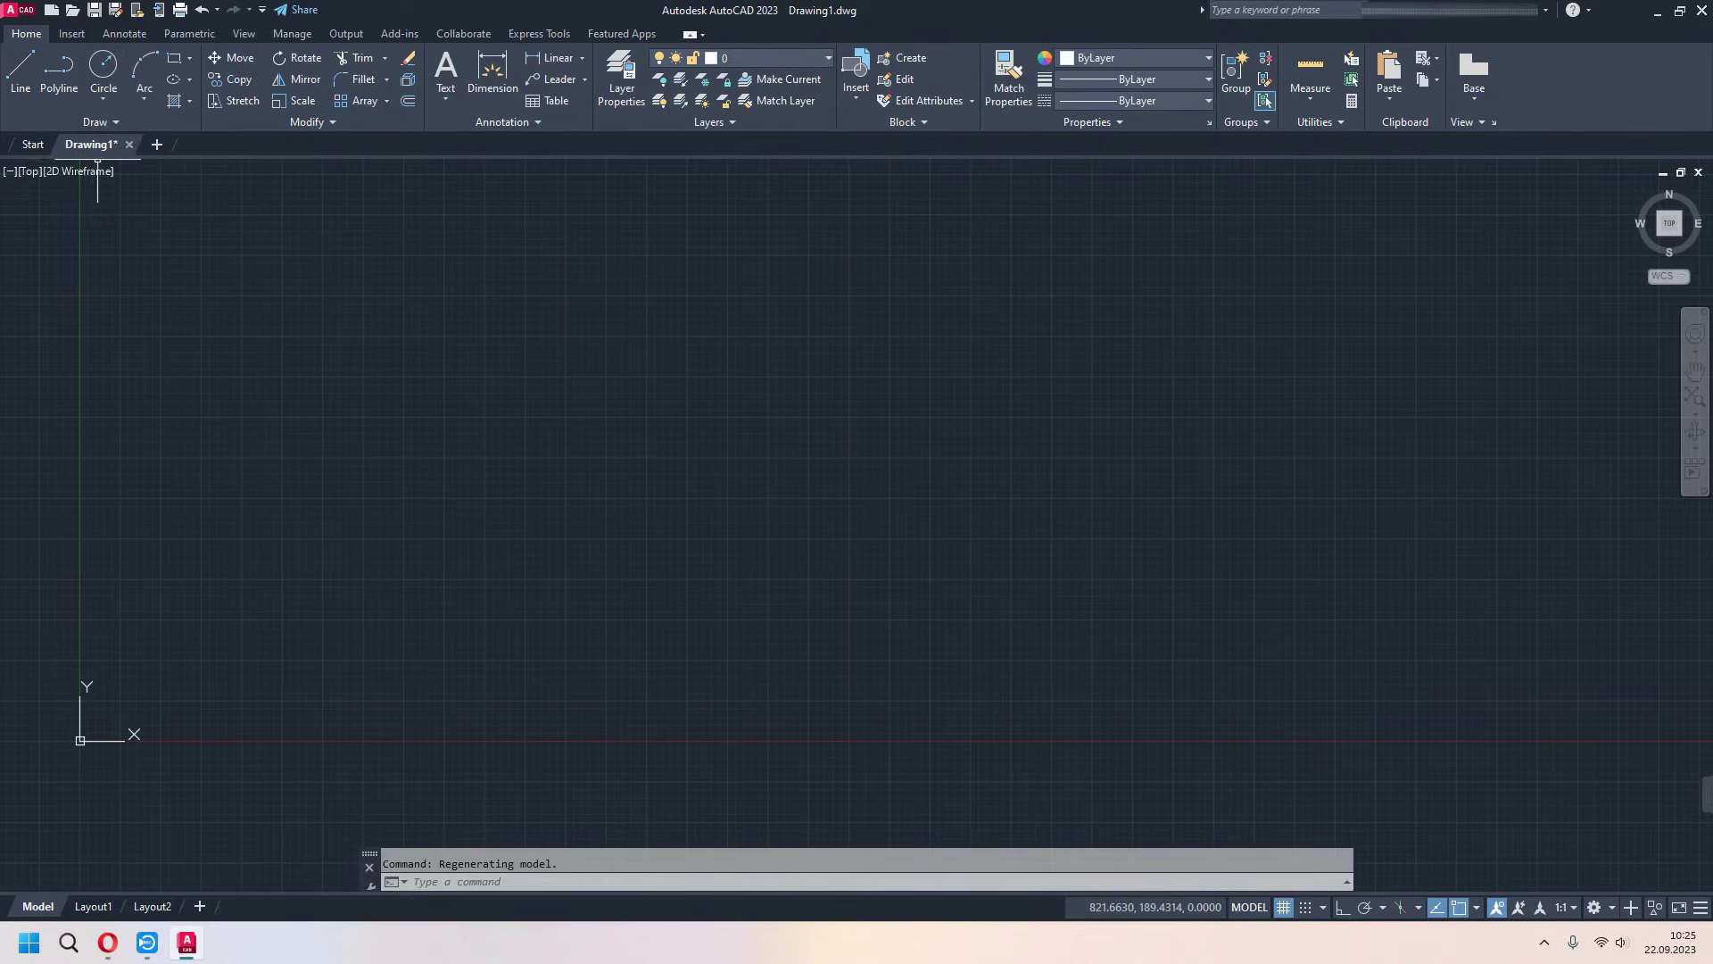
{"action": "left_click", "coordinate": [104, 100]}
{"action": "left_click", "coordinate": [190, 59]}
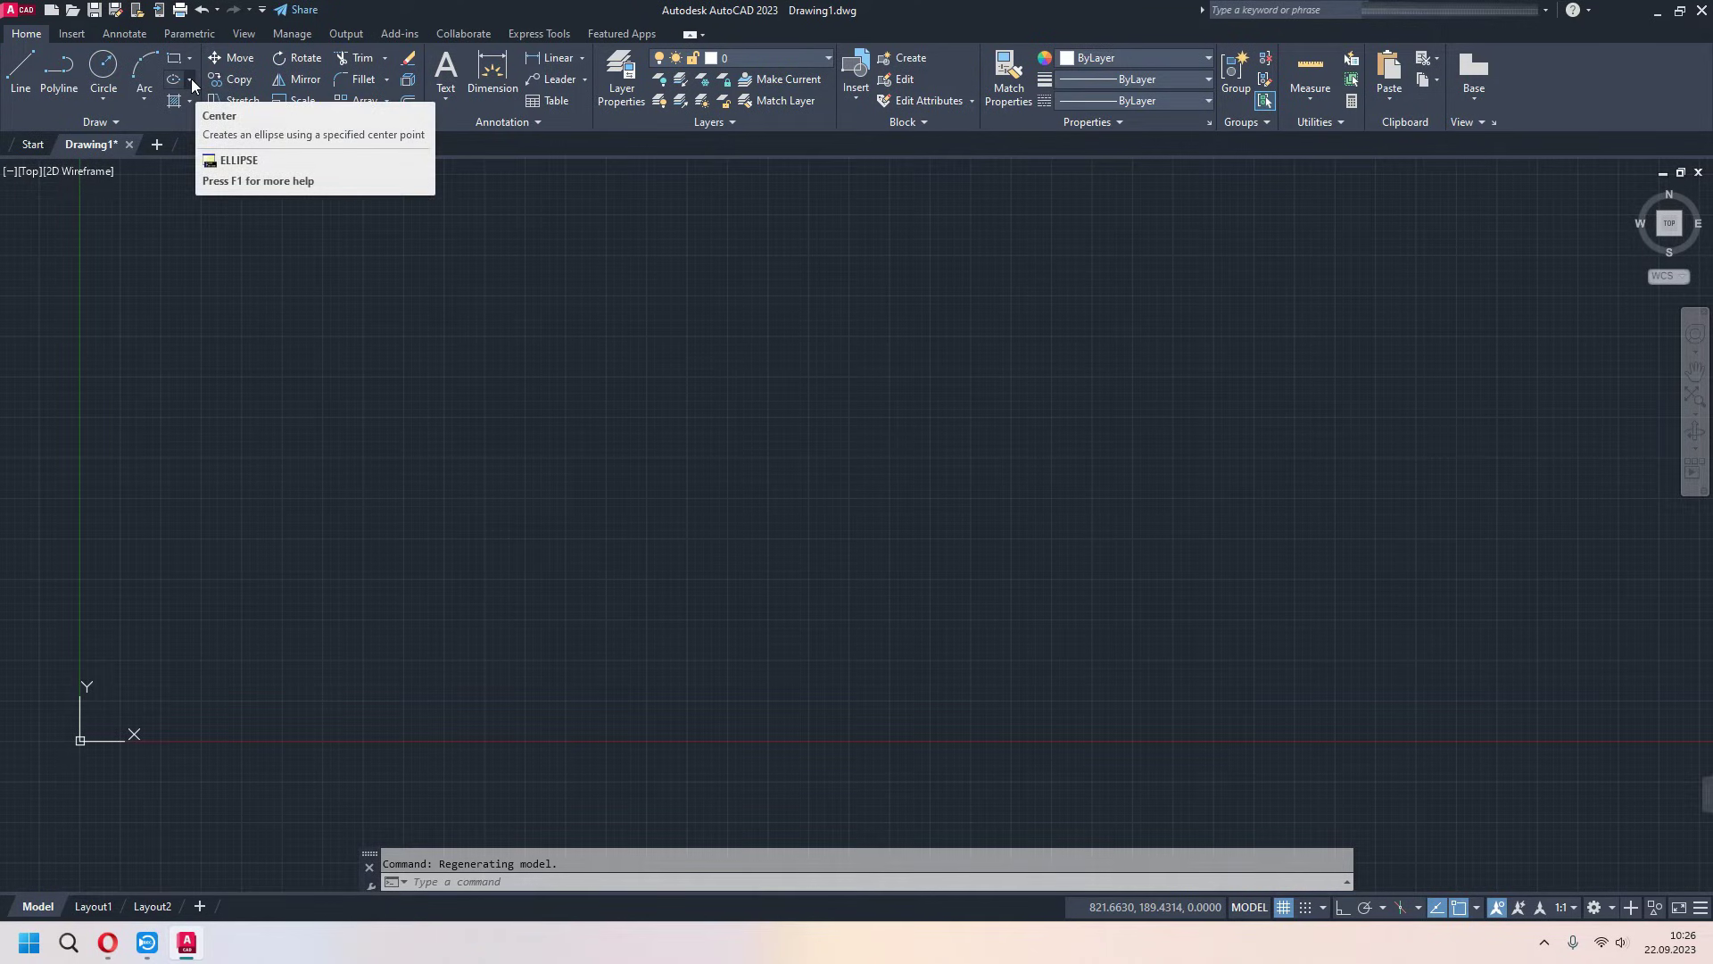
{"action": "mouse_move", "coordinate": [173, 78]}
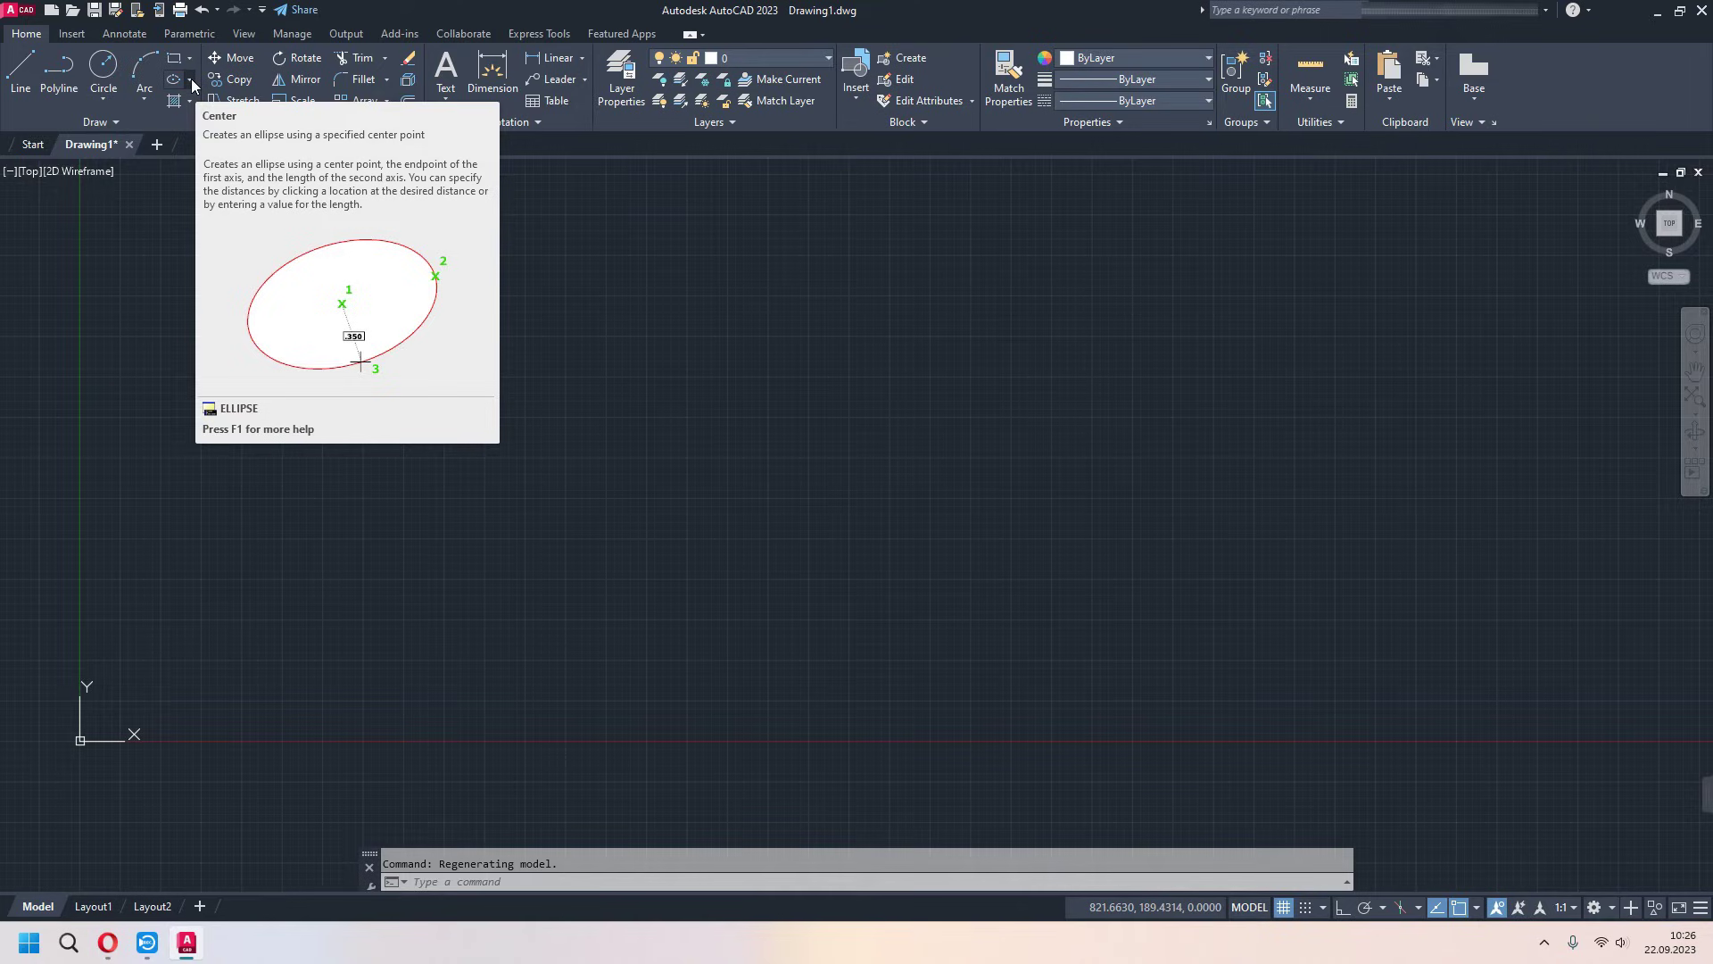
{"action": "left_click", "coordinate": [191, 79]}
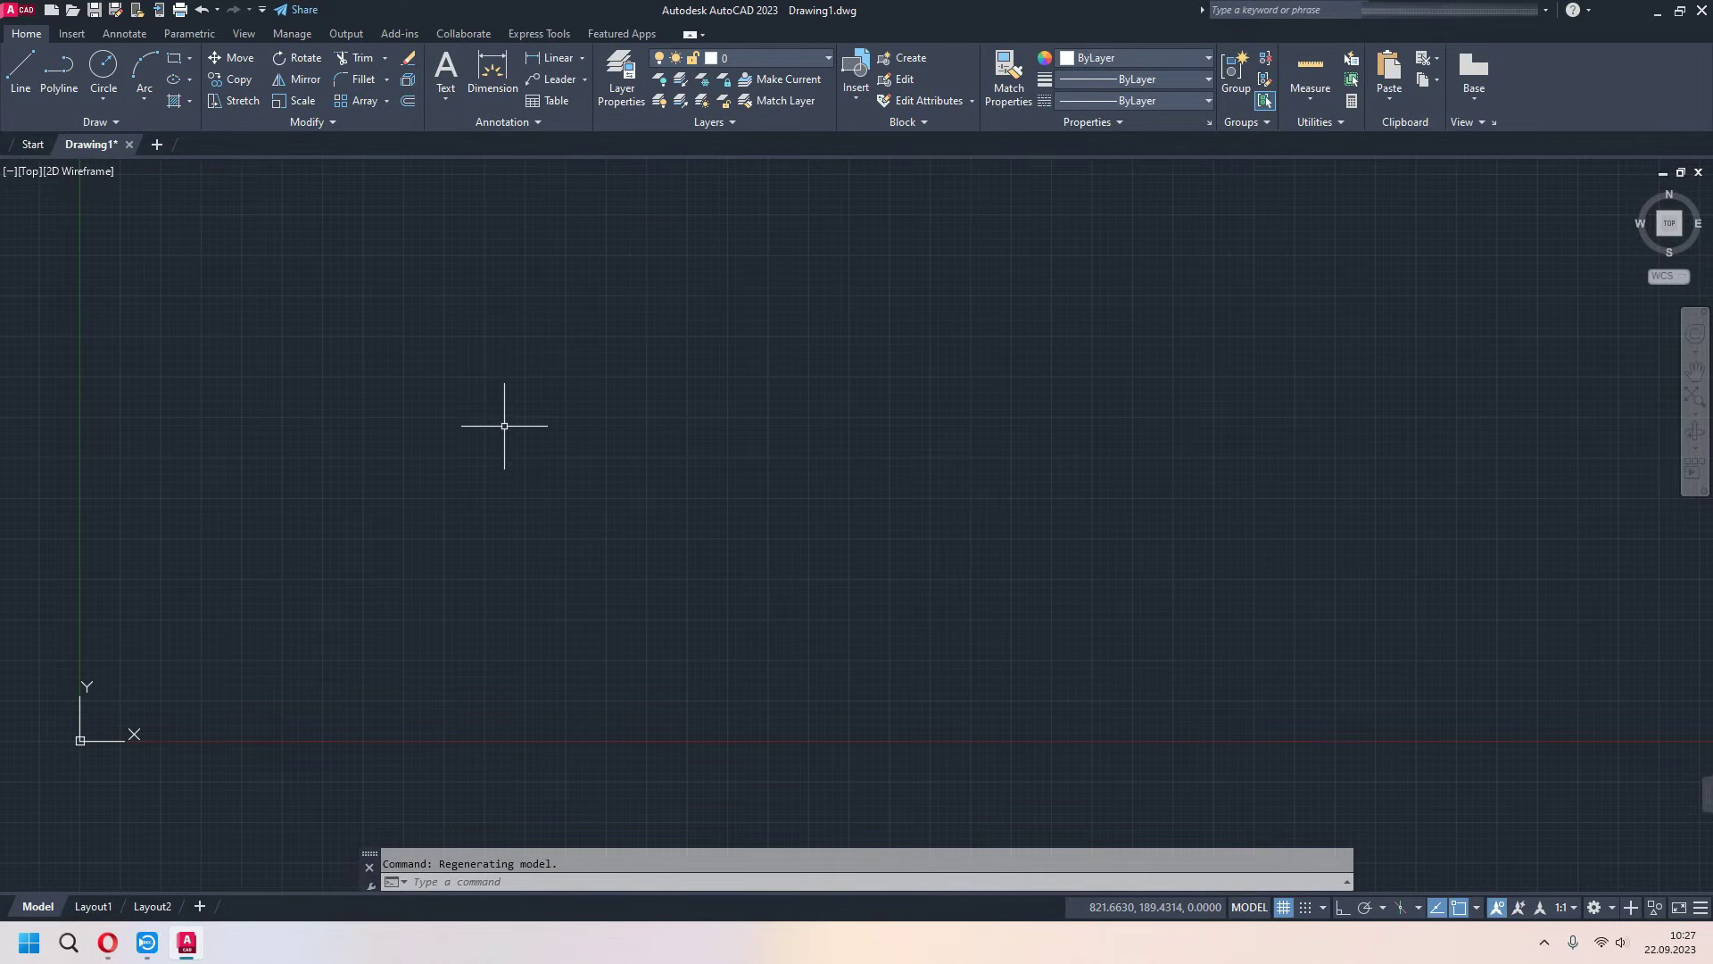
{"action": "type", "text": "LINE"}
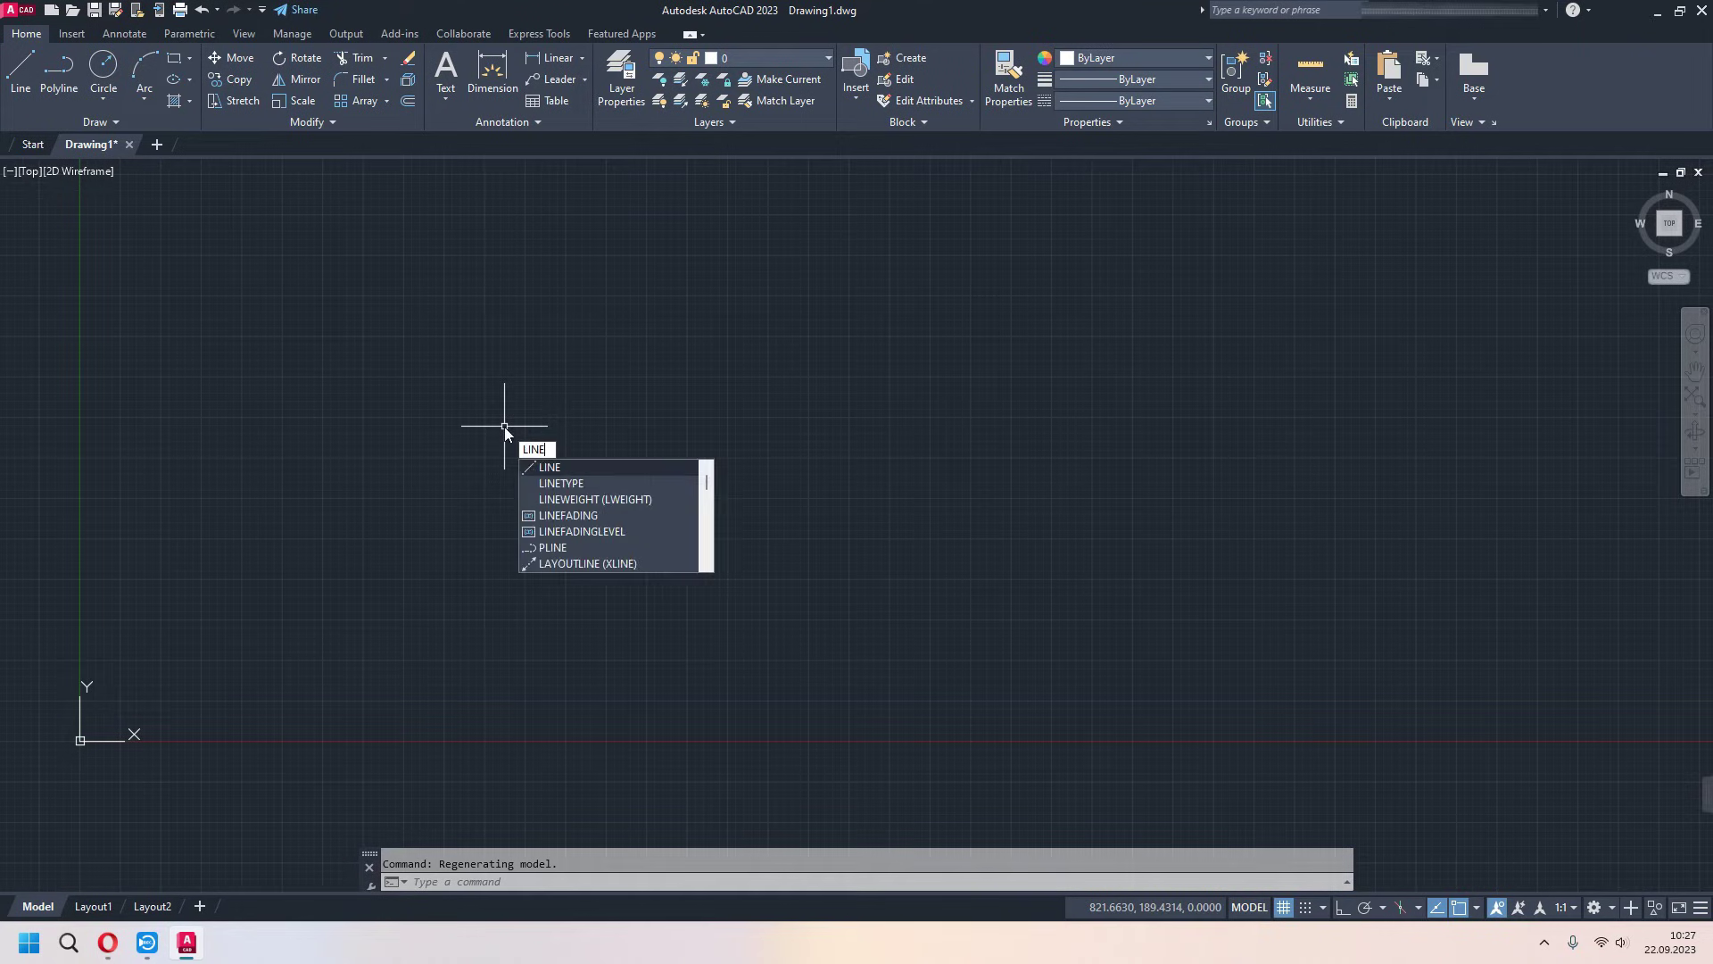
{"action": "scroll", "coordinate": [586, 527], "scroll_direction": "down", "scroll_amount": 2}
{"action": "scroll", "coordinate": [592, 527], "scroll_direction": "down", "scroll_amount": 2}
{"action": "scroll", "coordinate": [593, 533], "scroll_direction": "down", "scroll_amount": 2}
{"action": "scroll", "coordinate": [592, 528], "scroll_direction": "down", "scroll_amount": 1}
{"action": "scroll", "coordinate": [604, 530], "scroll_direction": "up", "scroll_amount": 1}
{"action": "scroll", "coordinate": [602, 528], "scroll_direction": "up", "scroll_amount": 3}
{"action": "scroll", "coordinate": [603, 523], "scroll_direction": "up", "scroll_amount": 3}
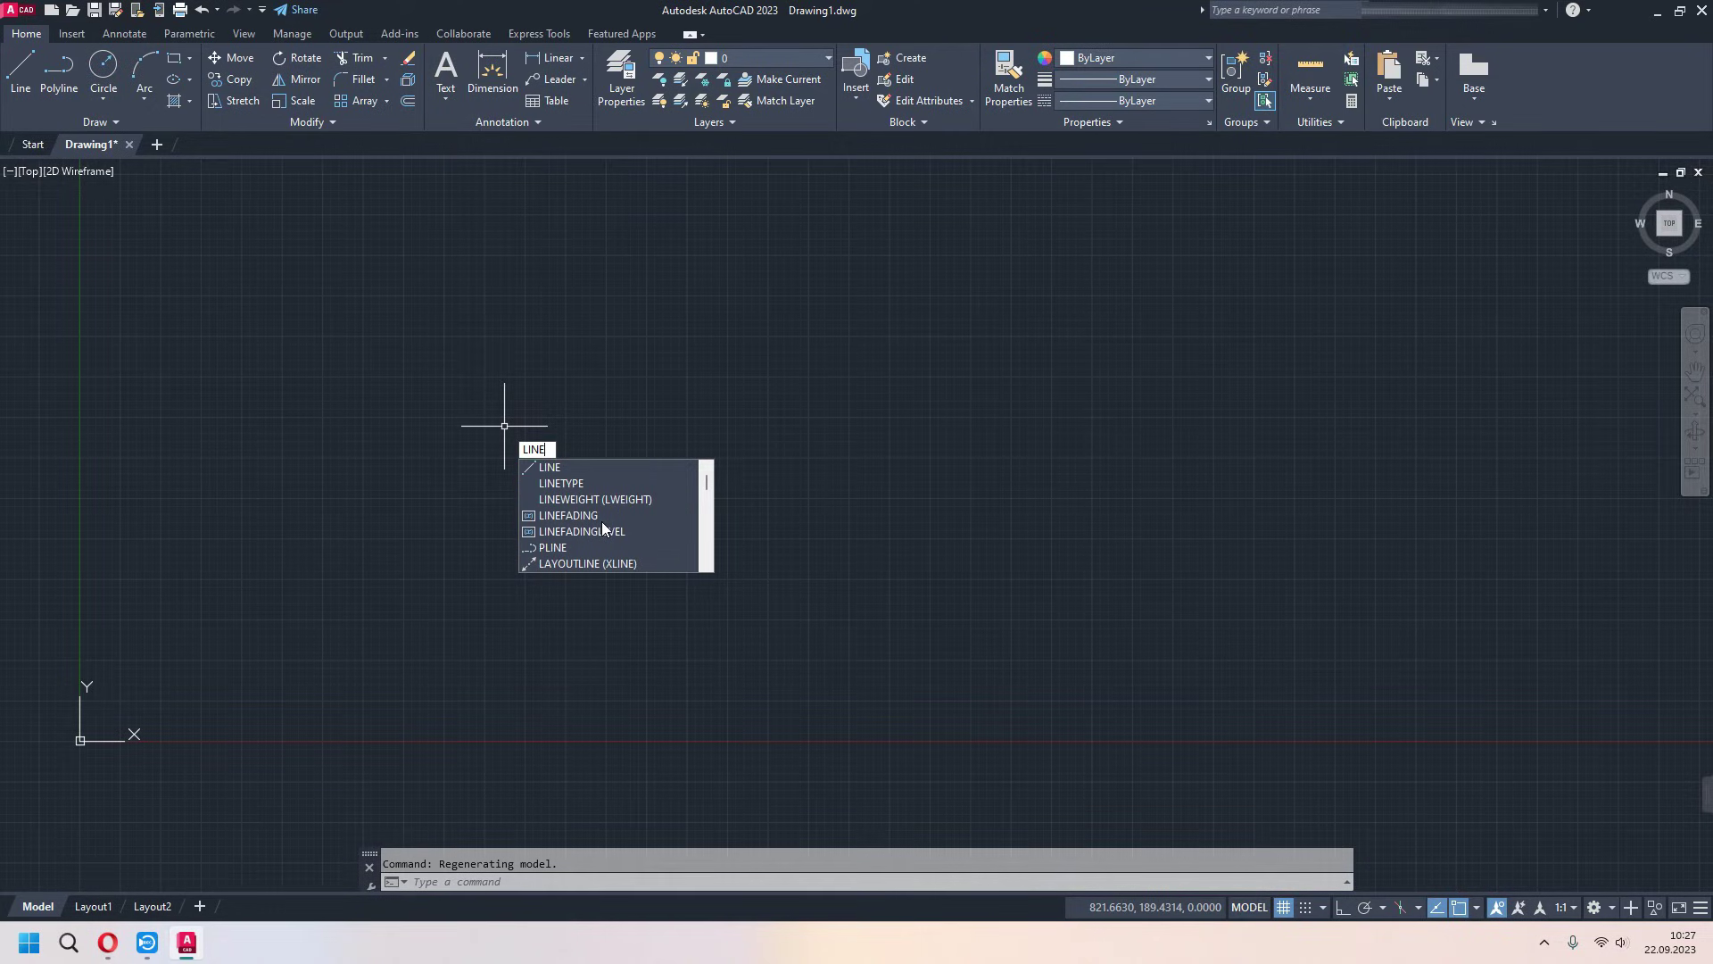
{"action": "left_click", "coordinate": [552, 466]}
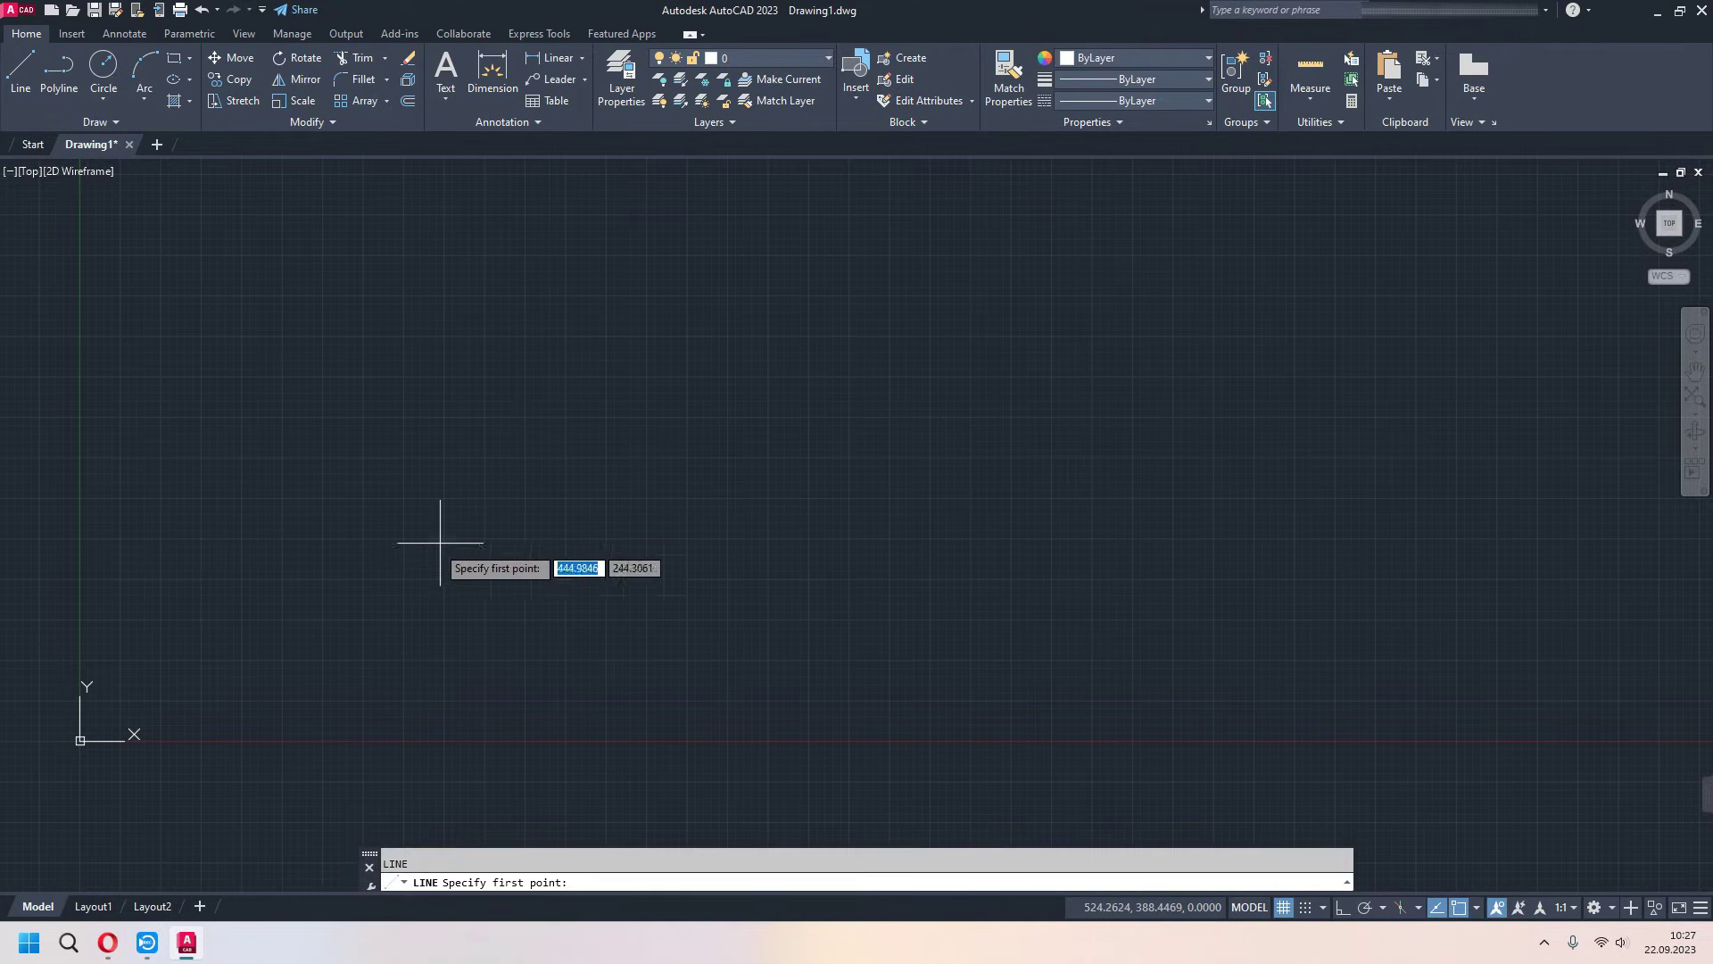
{"action": "left_click", "coordinate": [361, 488]}
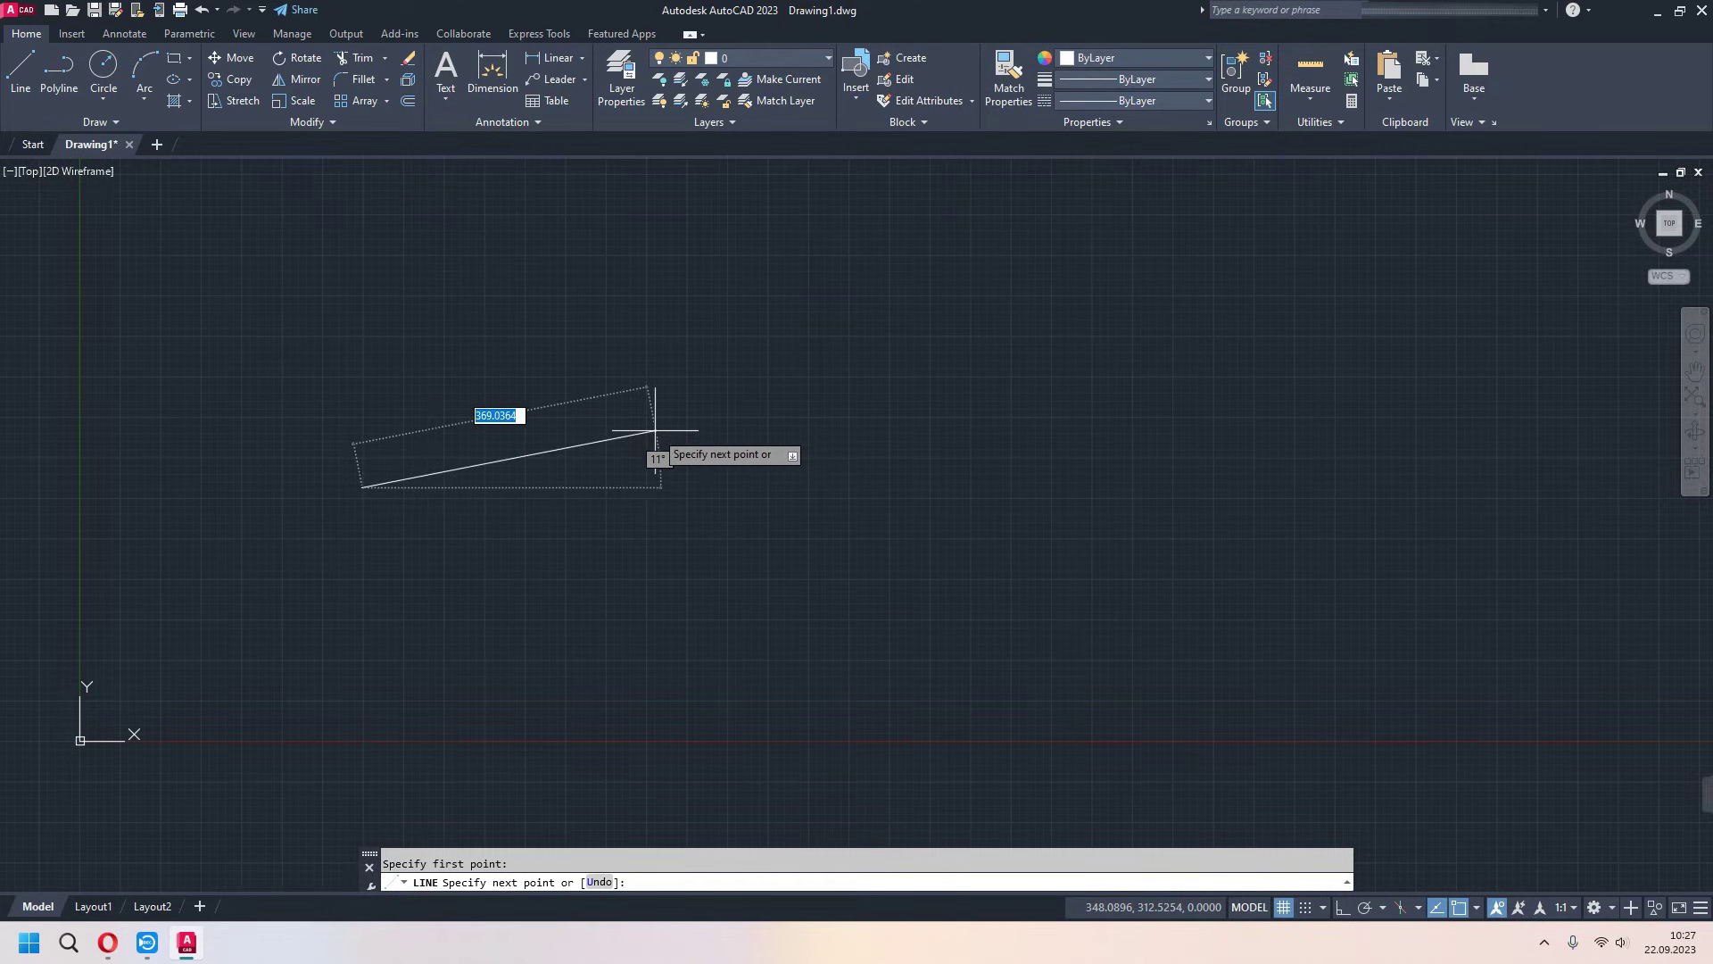
{"action": "key", "text": "Escape"}
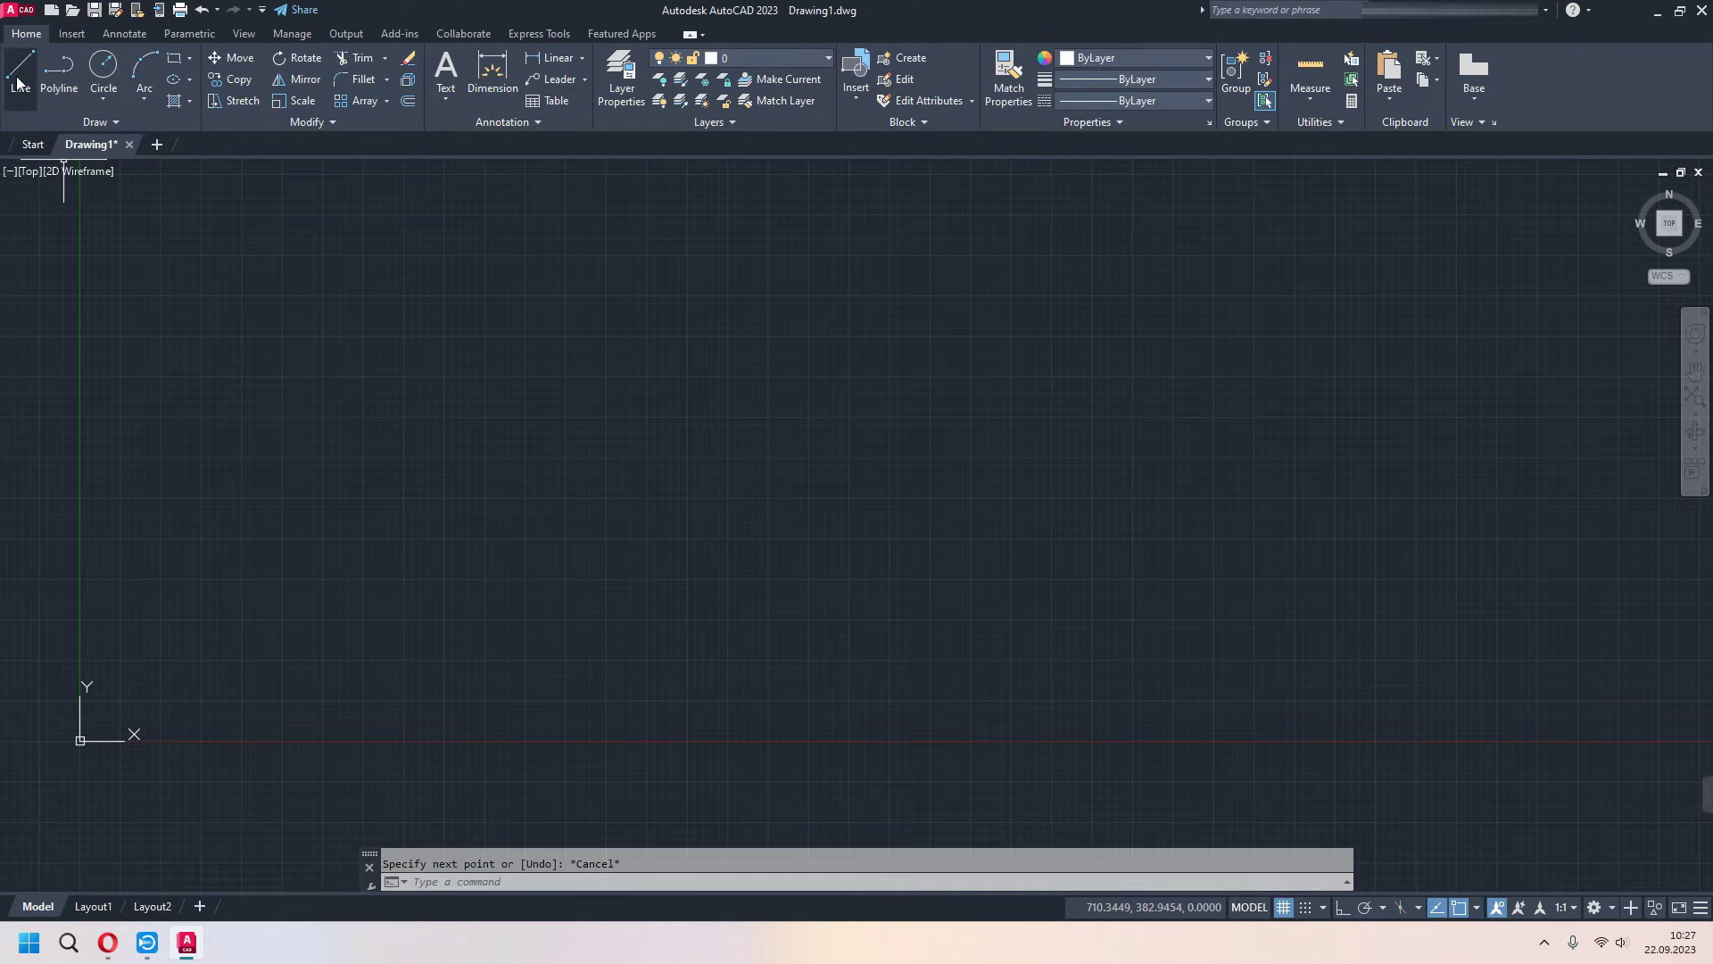
{"action": "left_click", "coordinate": [18, 83]}
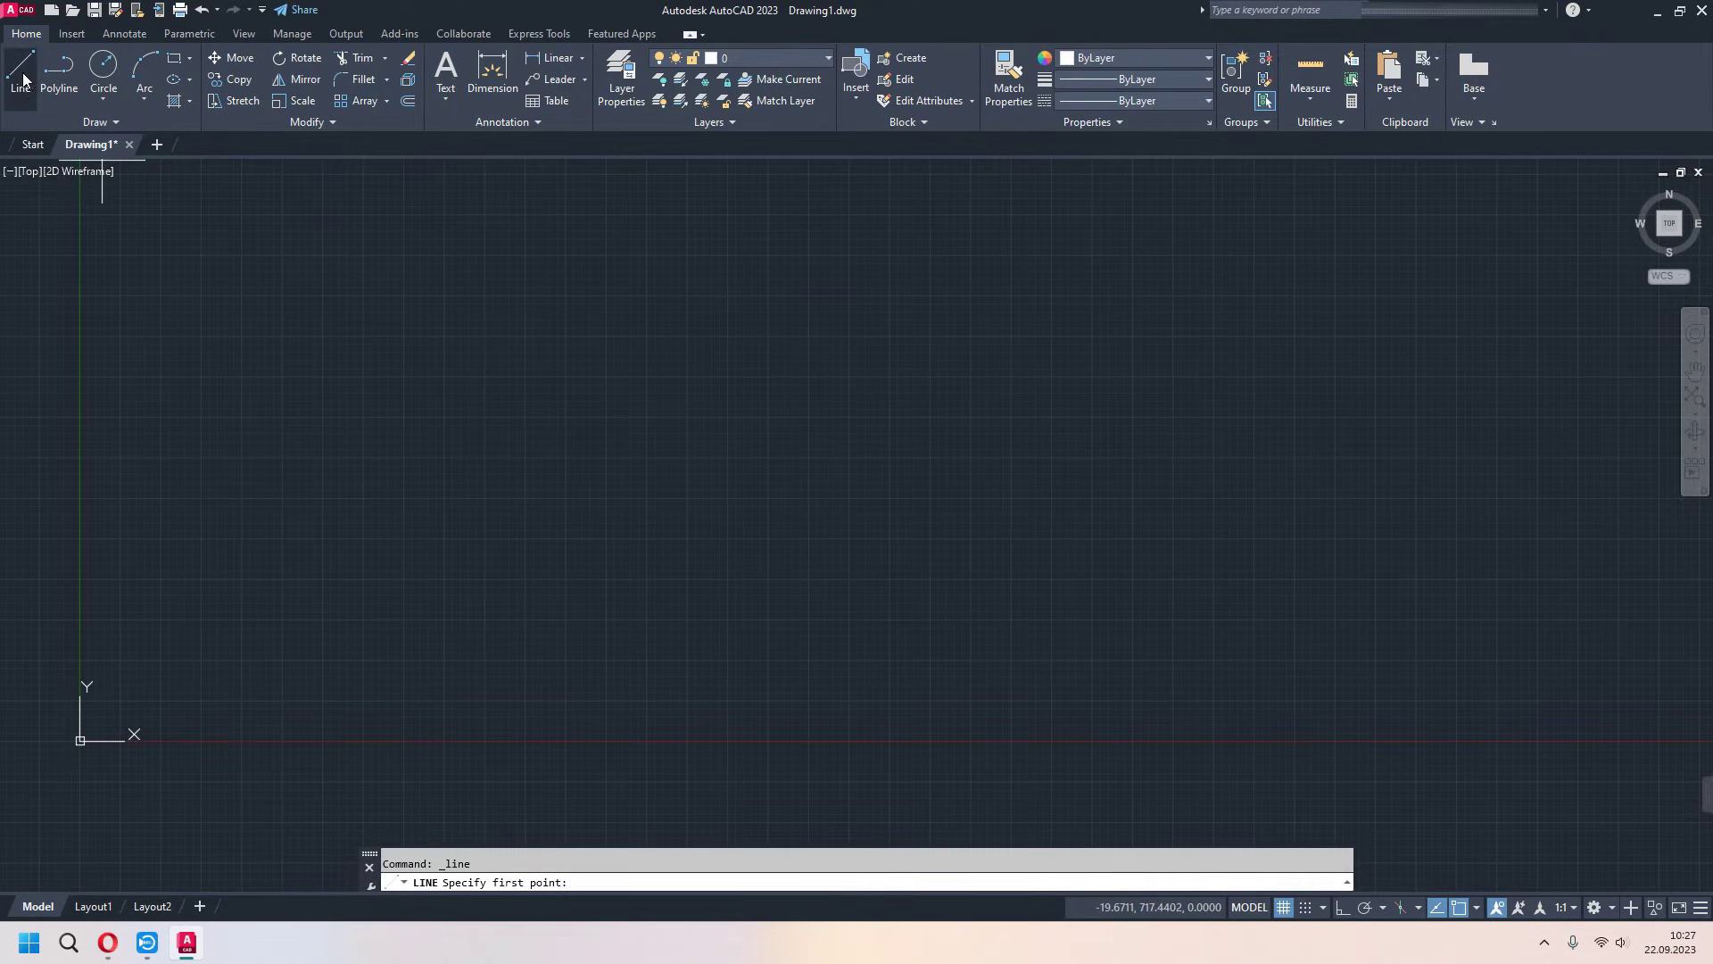
{"action": "left_click", "coordinate": [429, 521]}
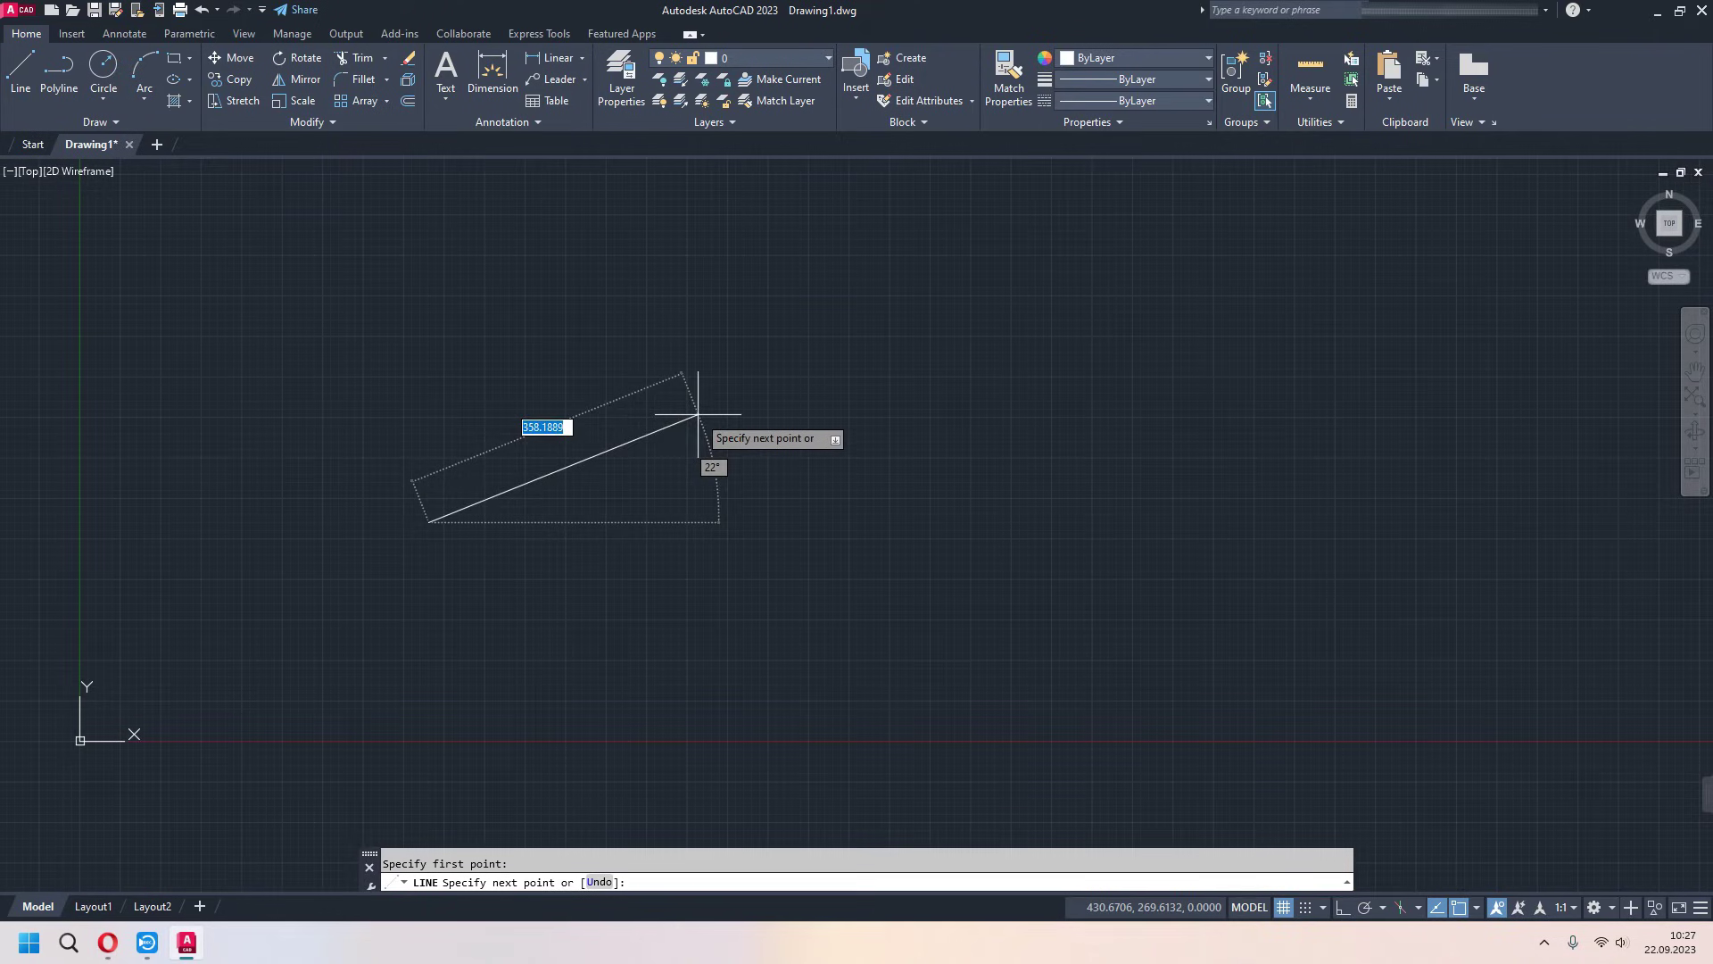
{"action": "key", "text": "Escape"}
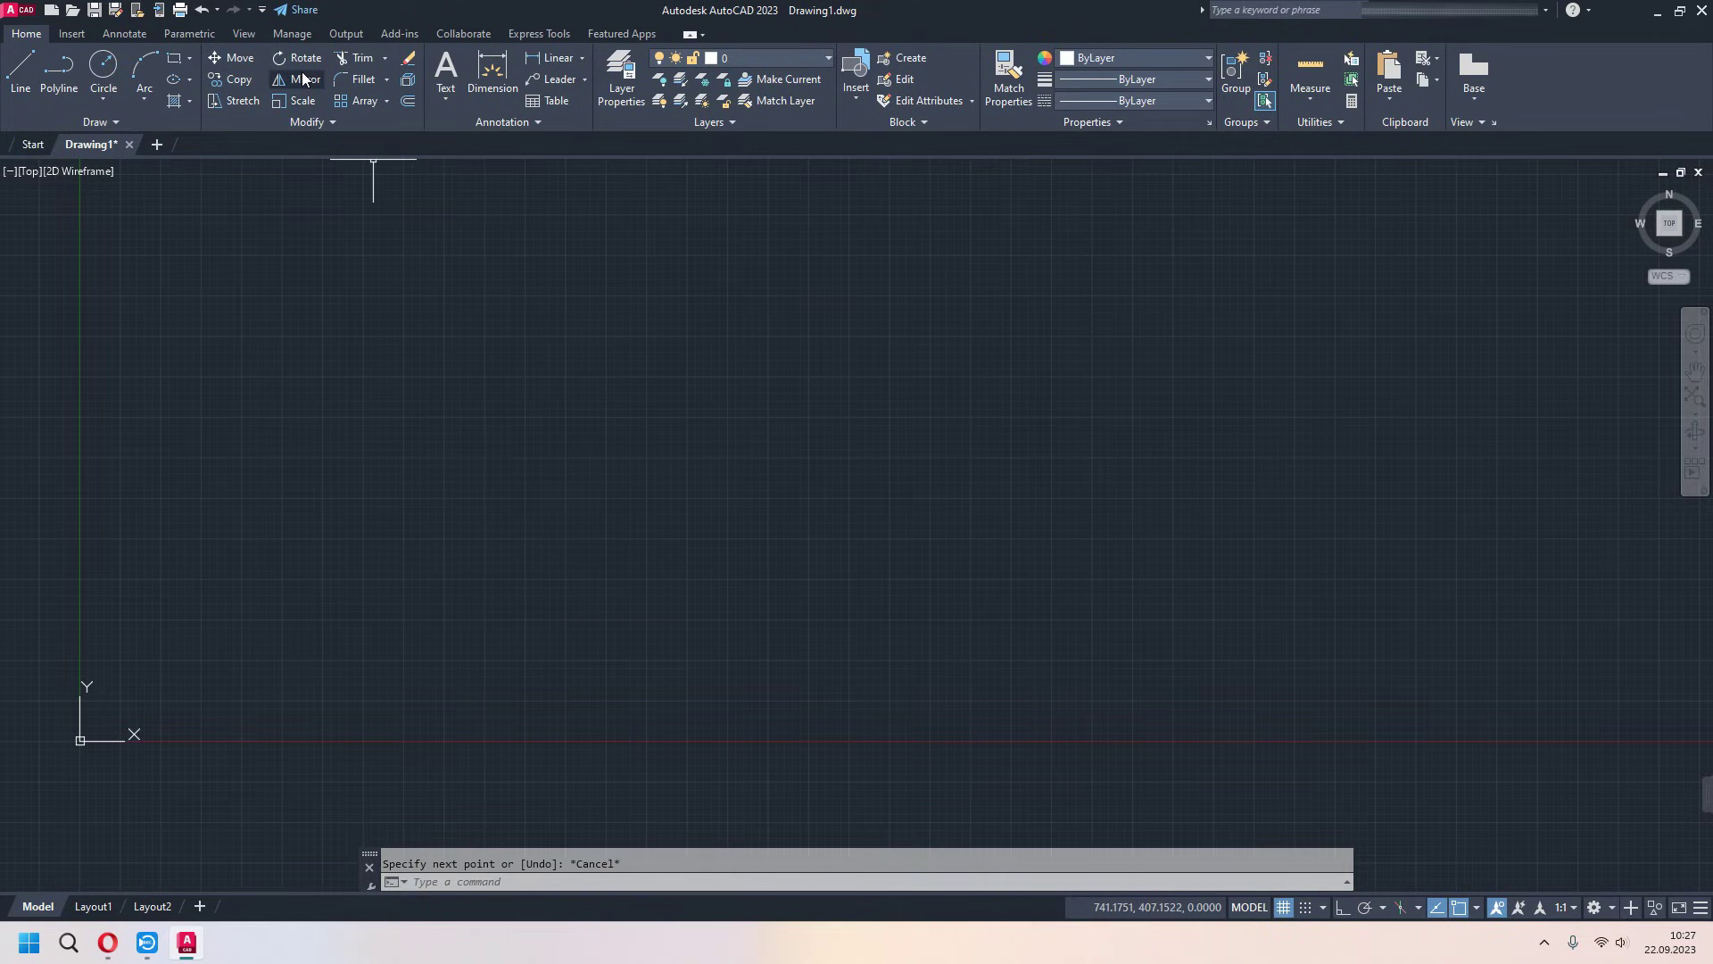
- Turn on Show Menu Bar from the Quick Access Toolbar, then browse the Window and Draw menus
{"action": "left_click", "coordinate": [262, 10]}
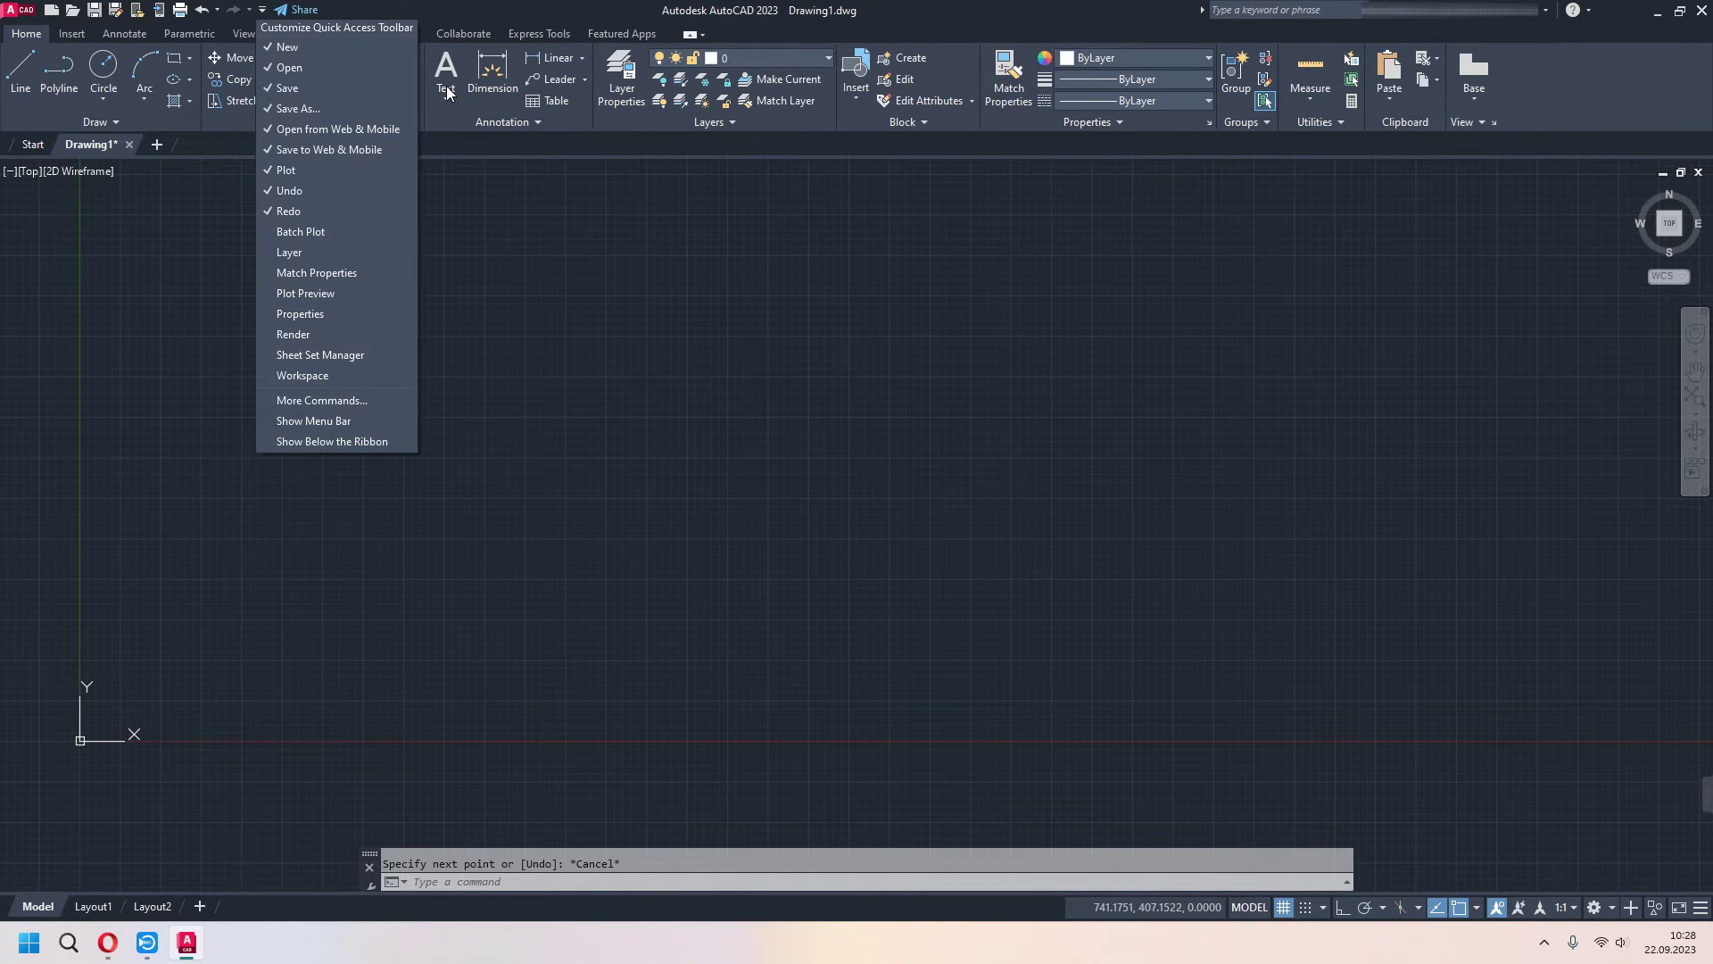
{"action": "left_click", "coordinate": [340, 426]}
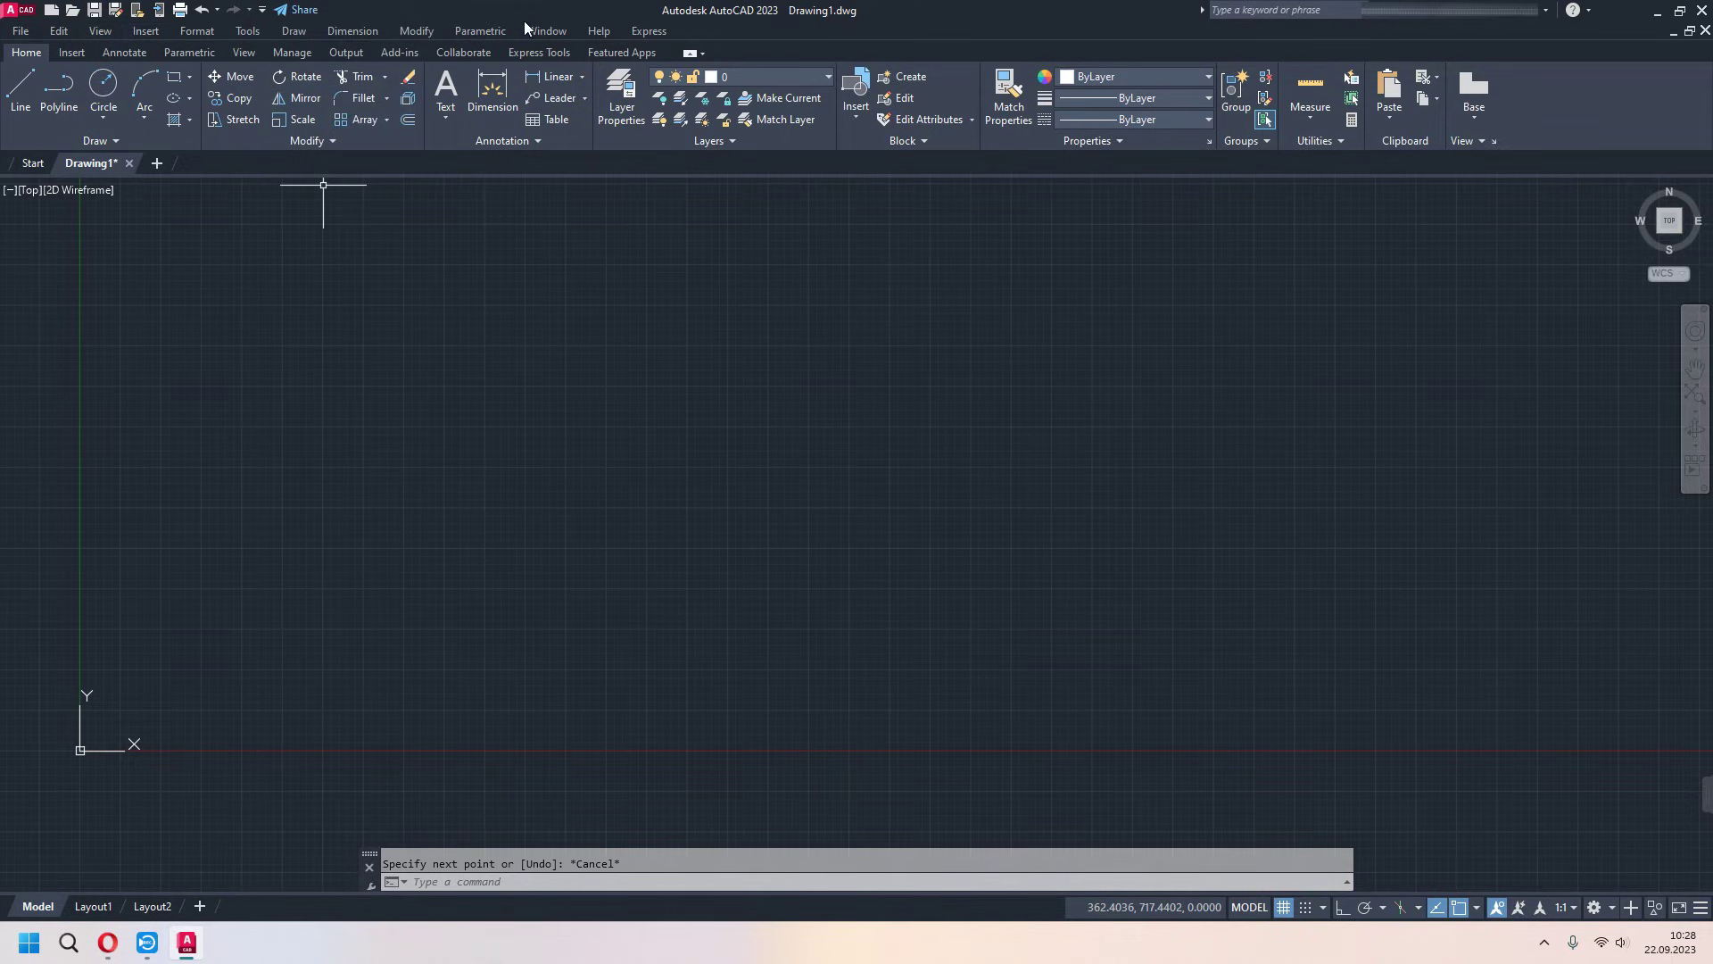
{"action": "left_click", "coordinate": [544, 32]}
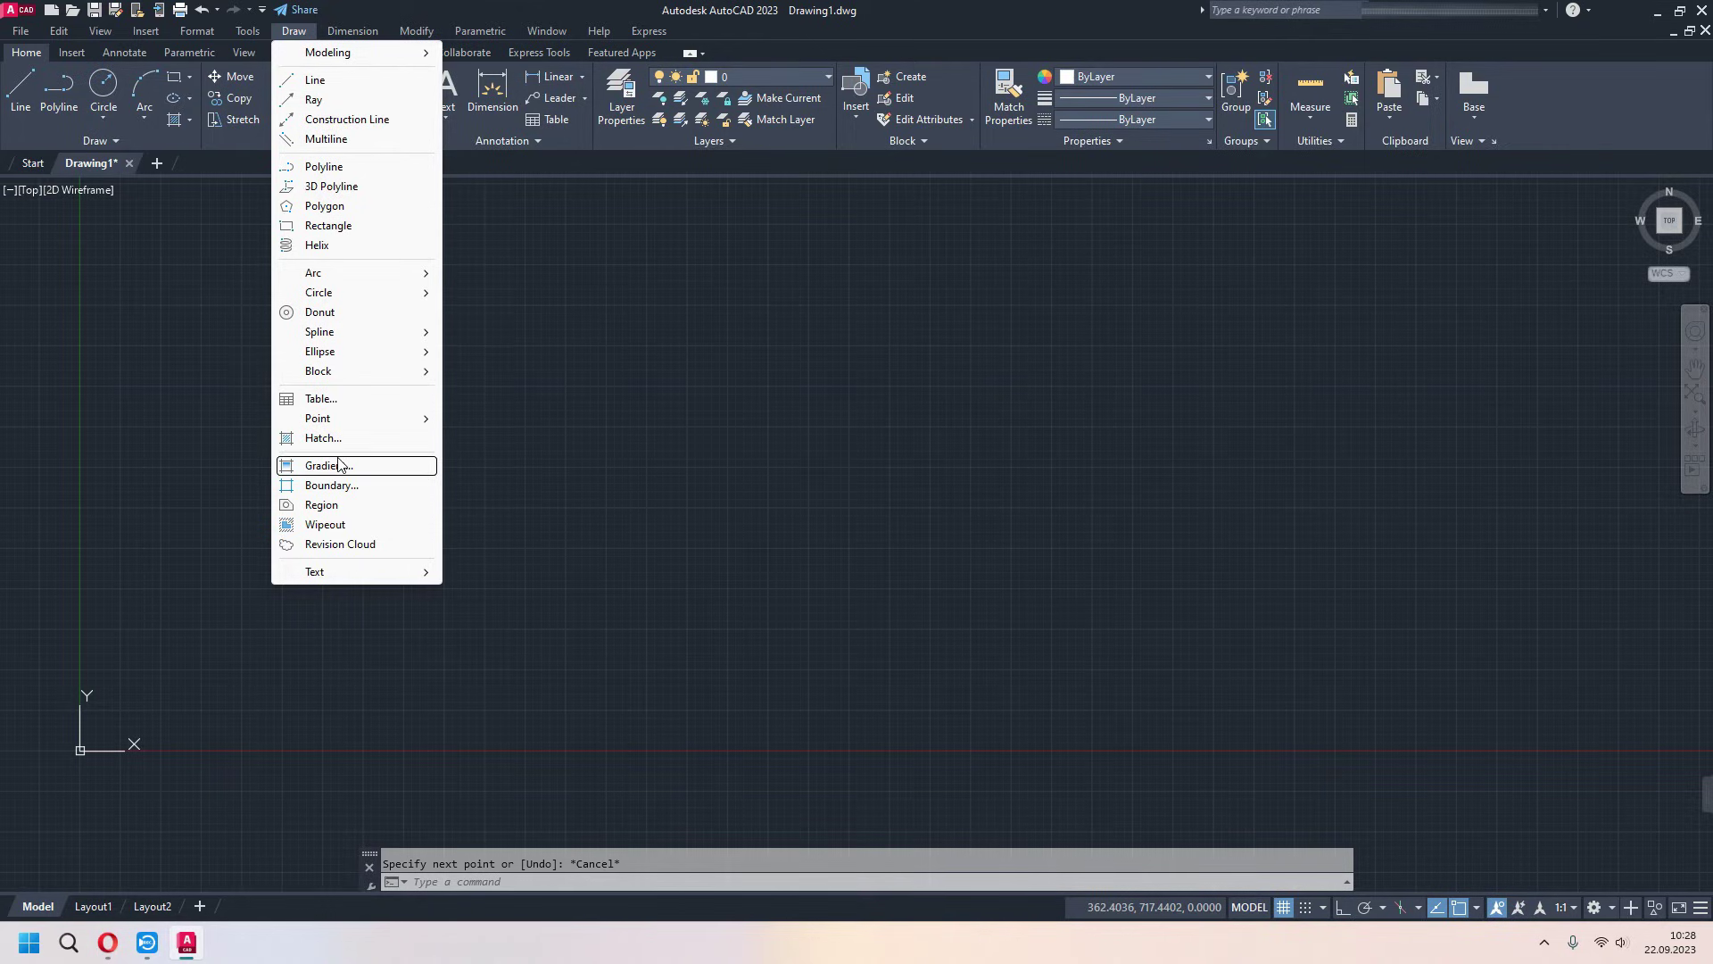
{"action": "left_click", "coordinate": [833, 157]}
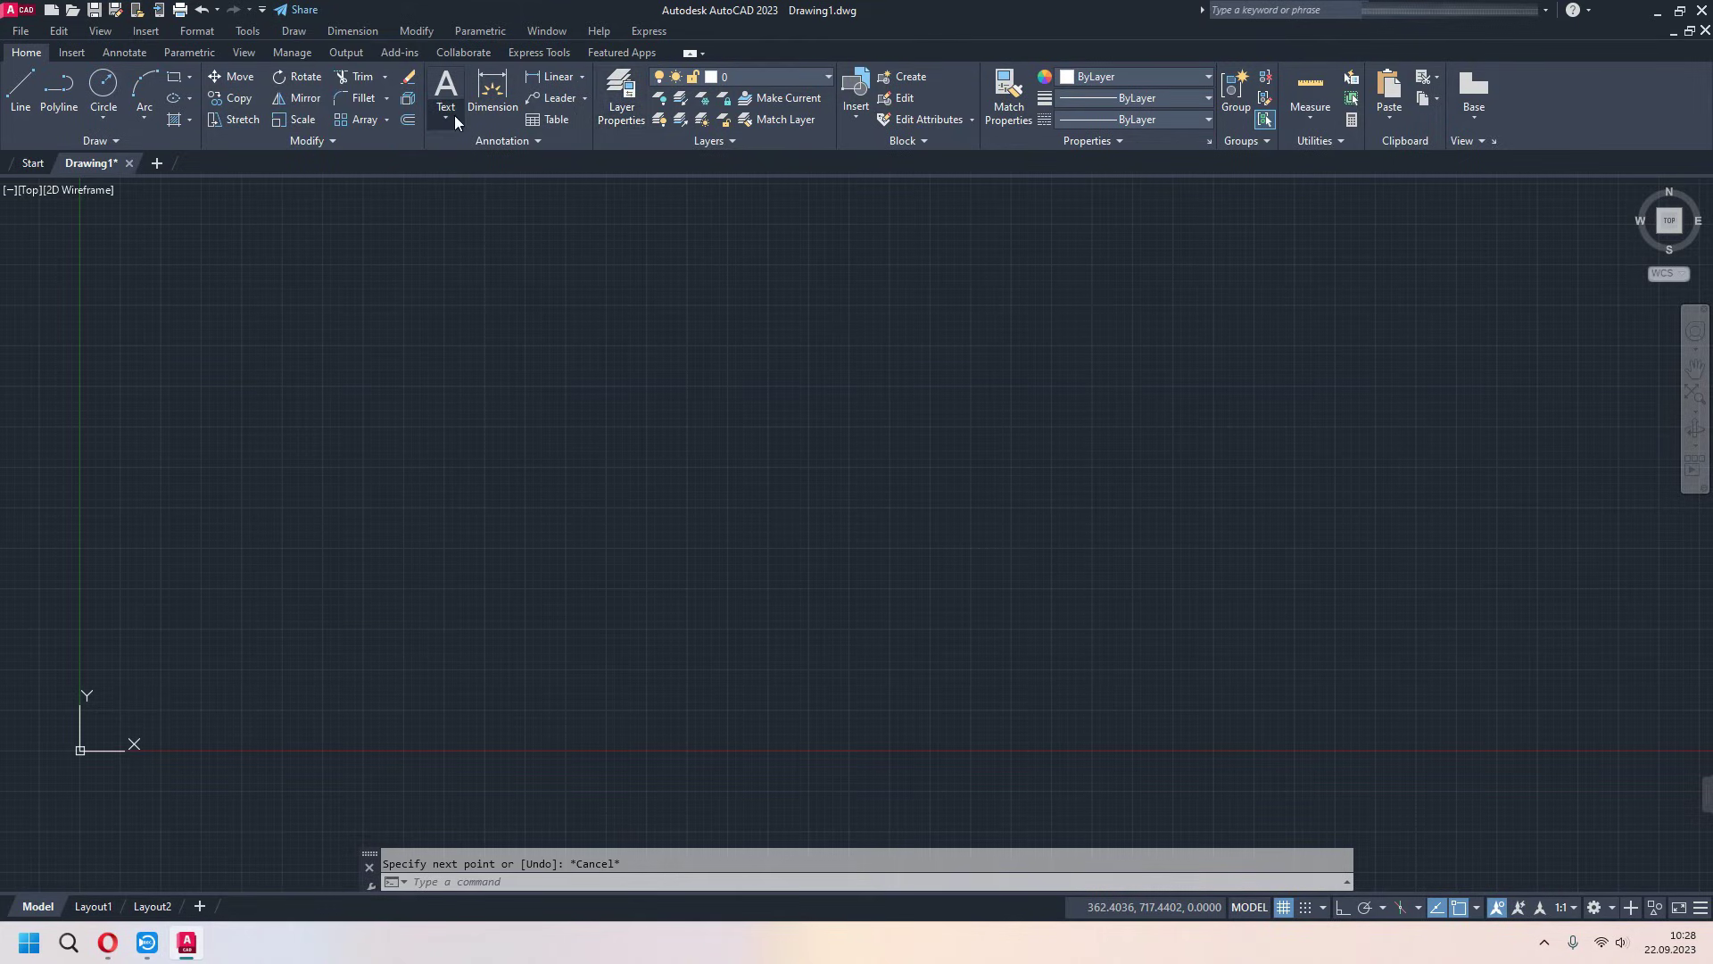
{"action": "left_click", "coordinate": [262, 10]}
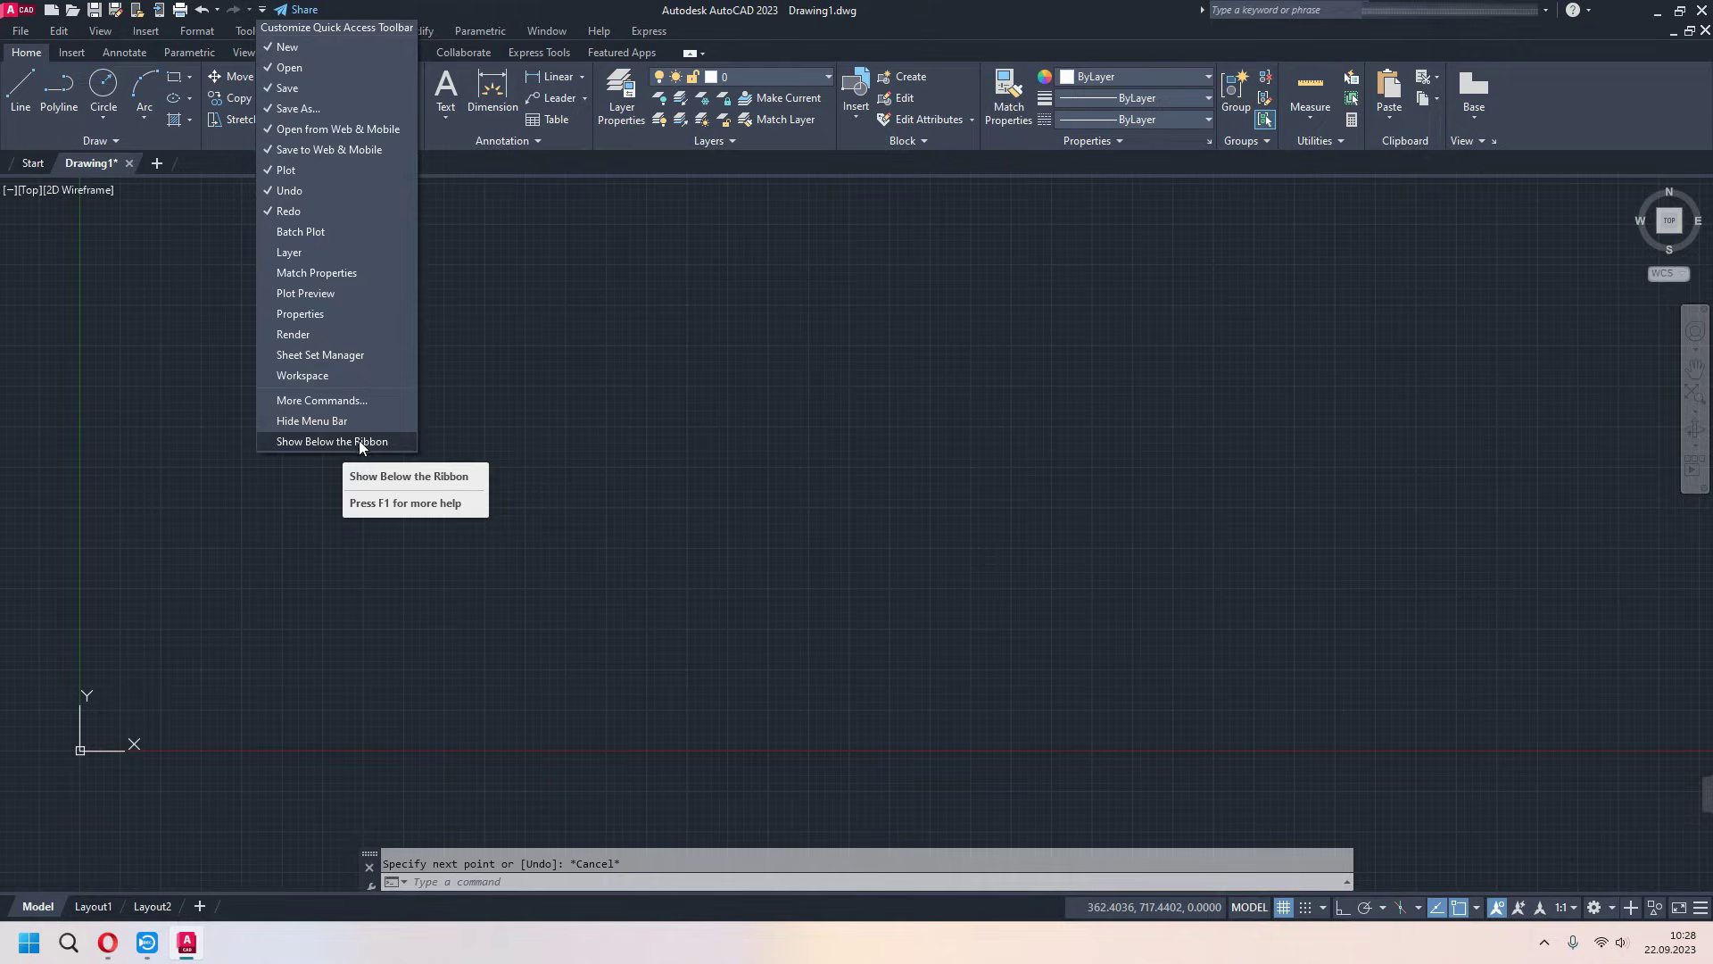
{"action": "left_click", "coordinate": [373, 442]}
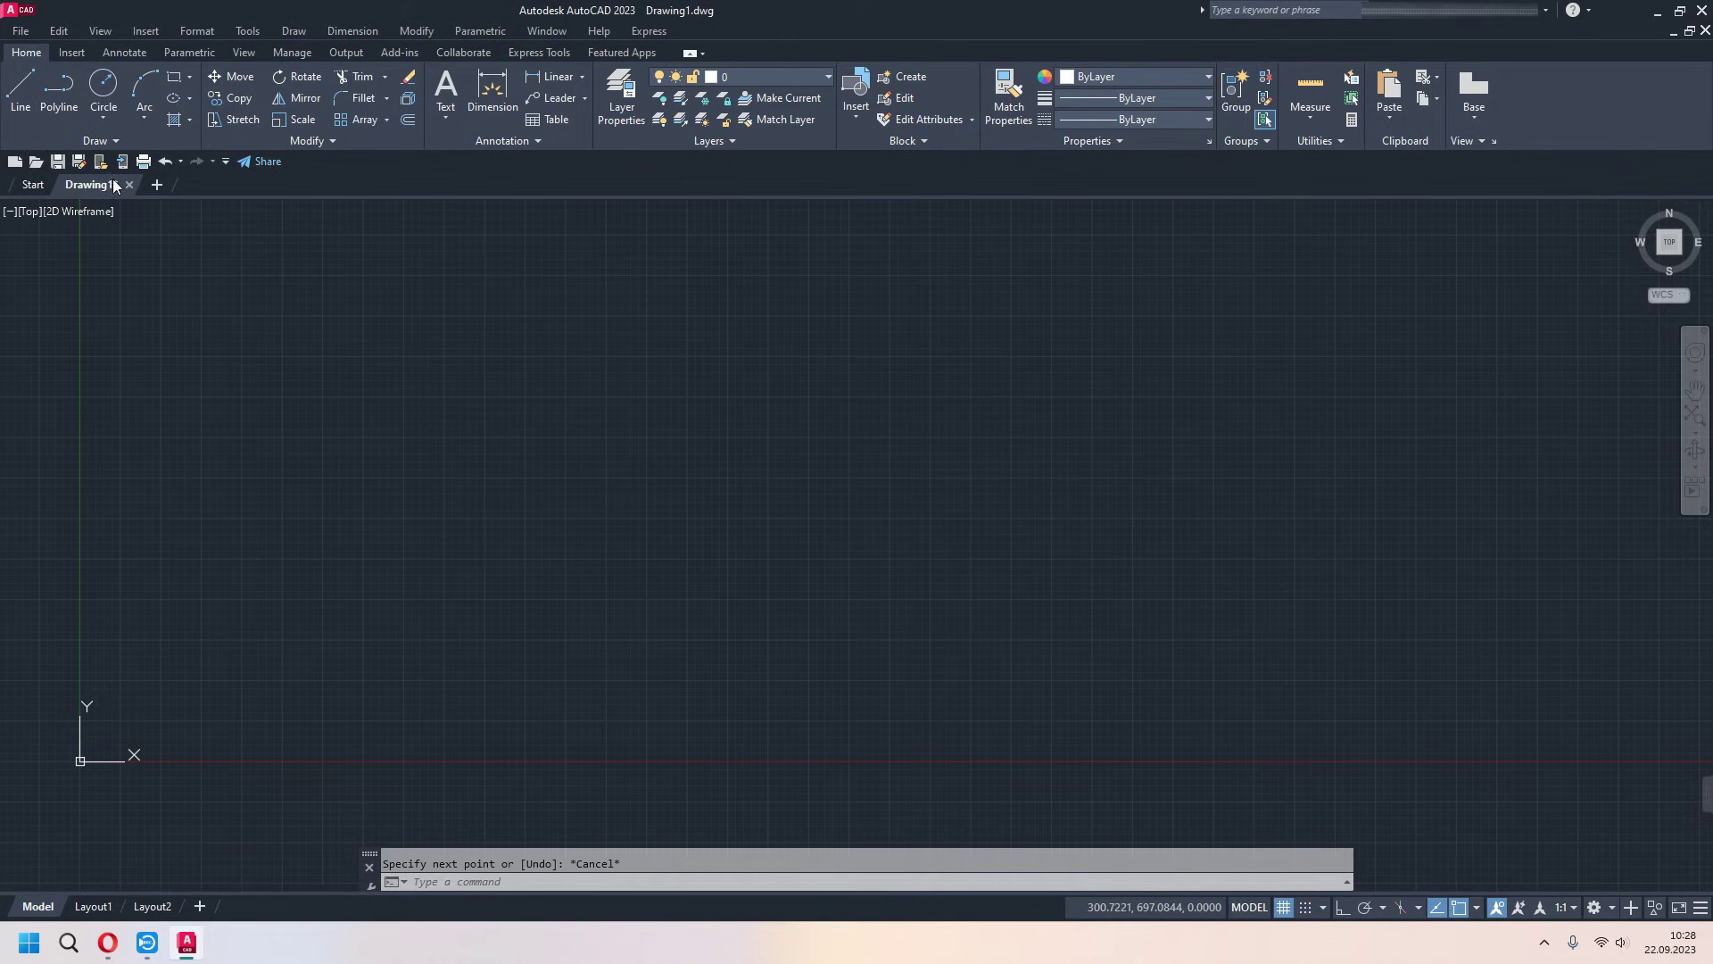
{"action": "left_click", "coordinate": [527, 39]}
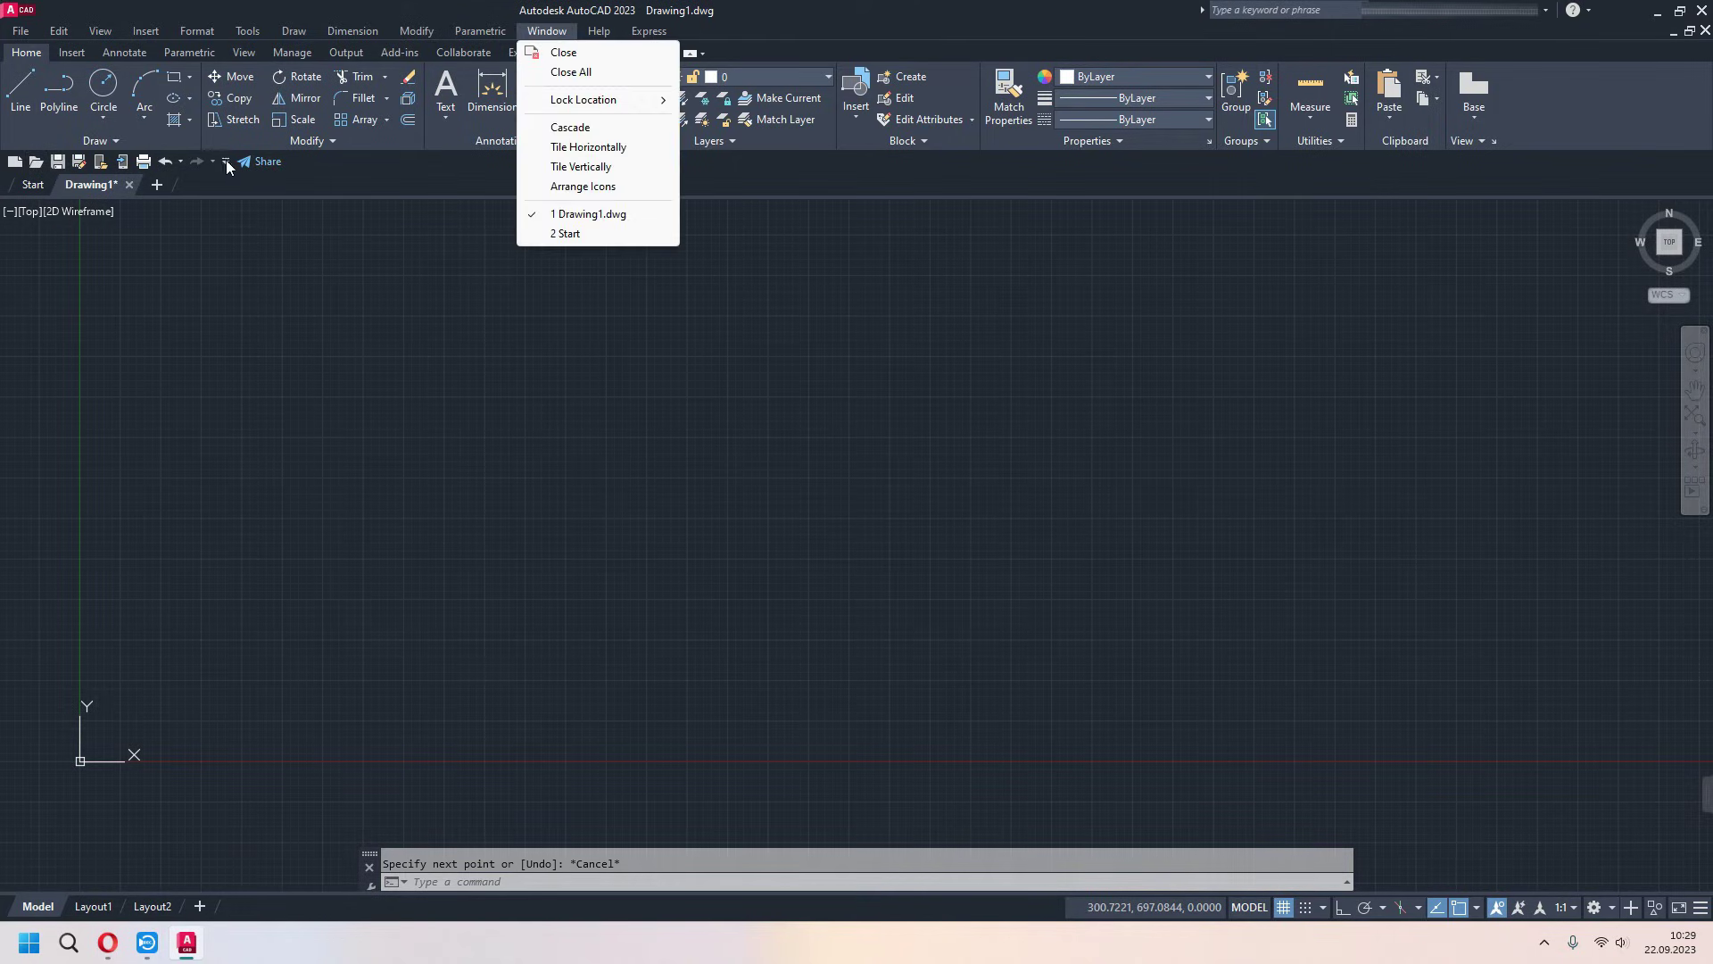
{"action": "left_click", "coordinate": [451, 11]}
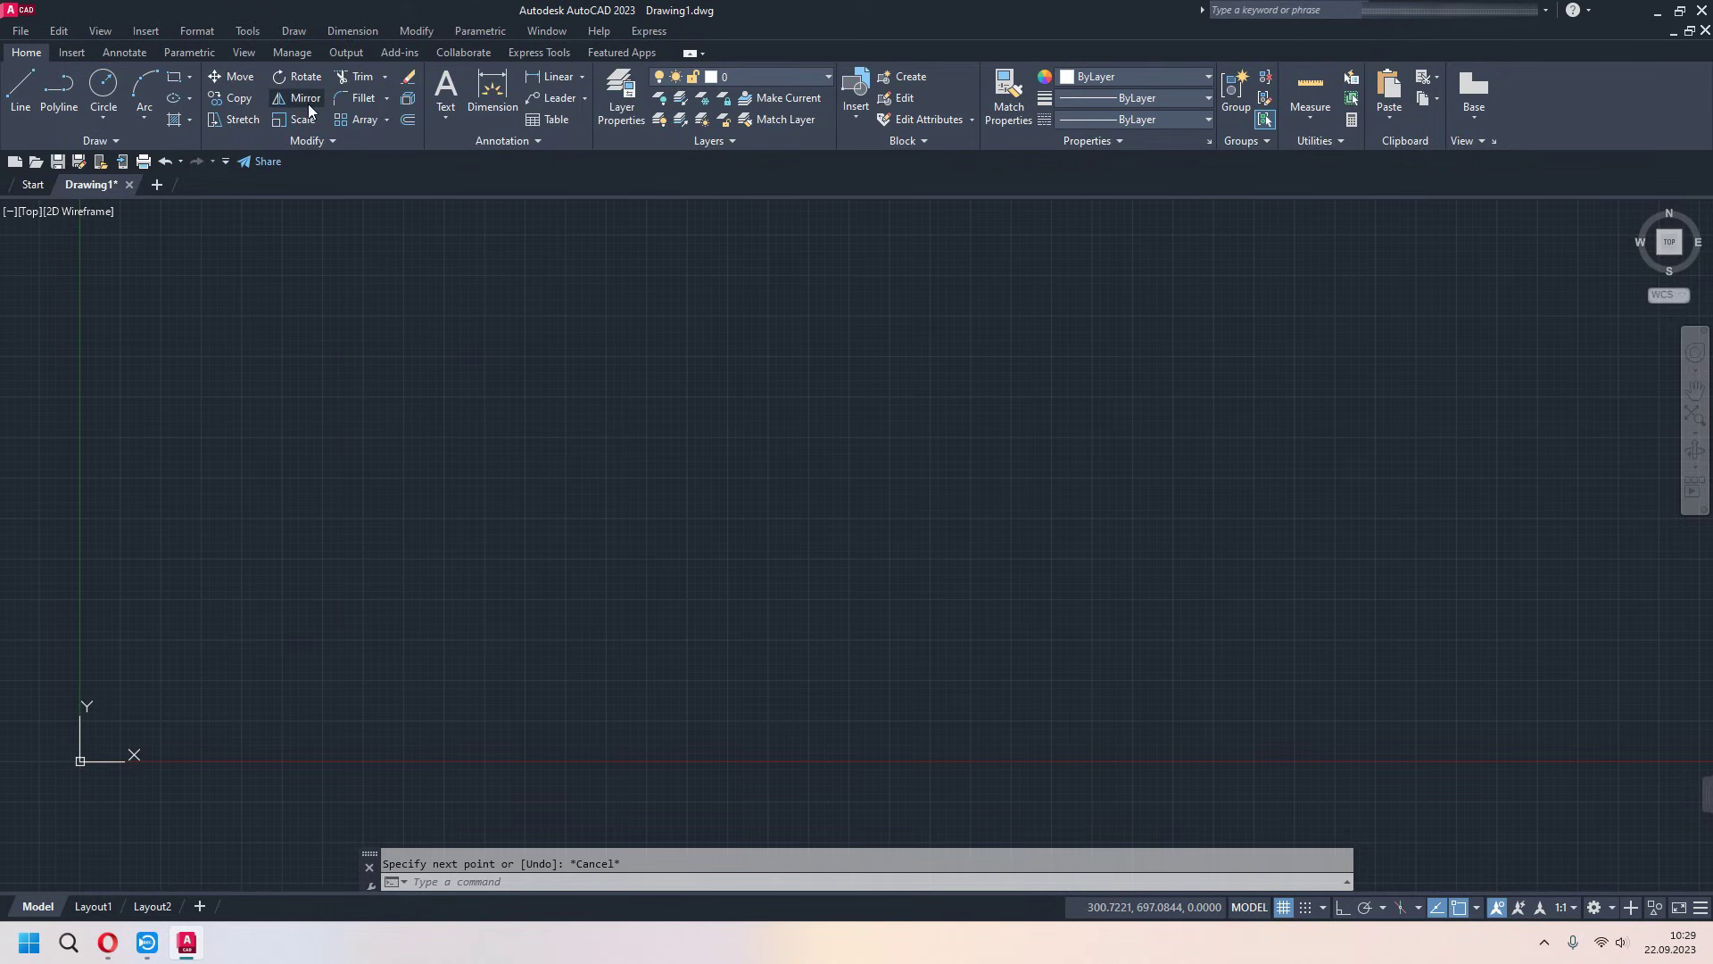
{"action": "left_click", "coordinate": [226, 161]}
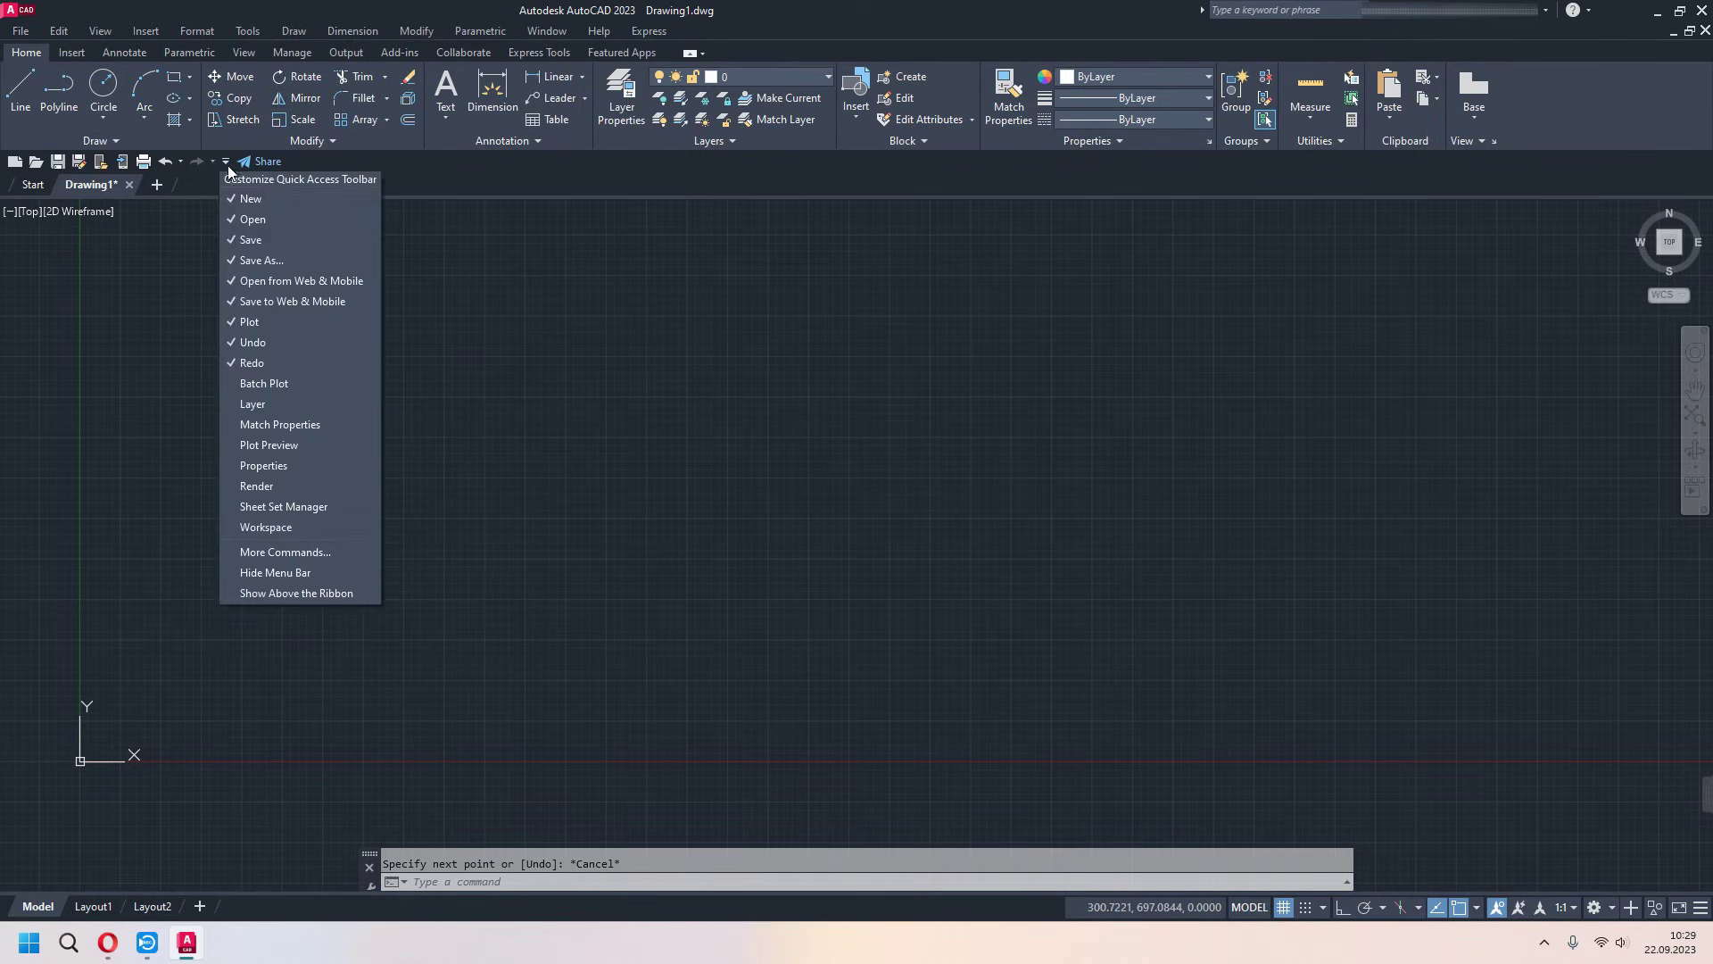
{"action": "left_click", "coordinate": [277, 592]}
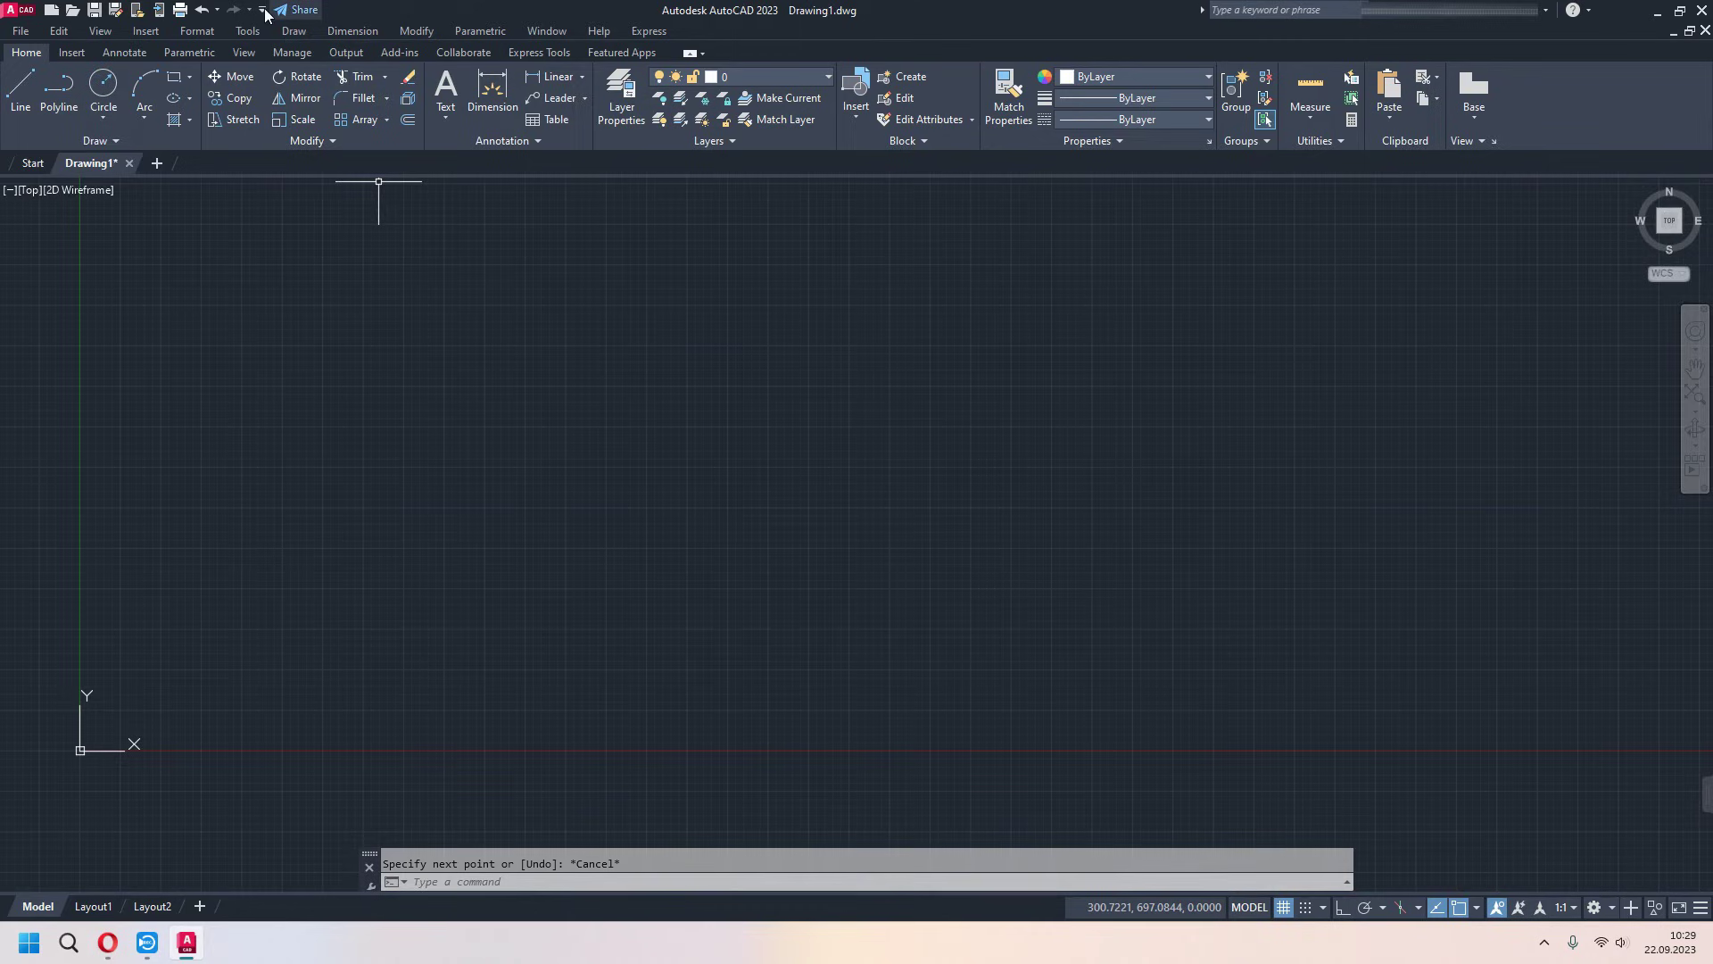
{"action": "left_click", "coordinate": [52, 14]}
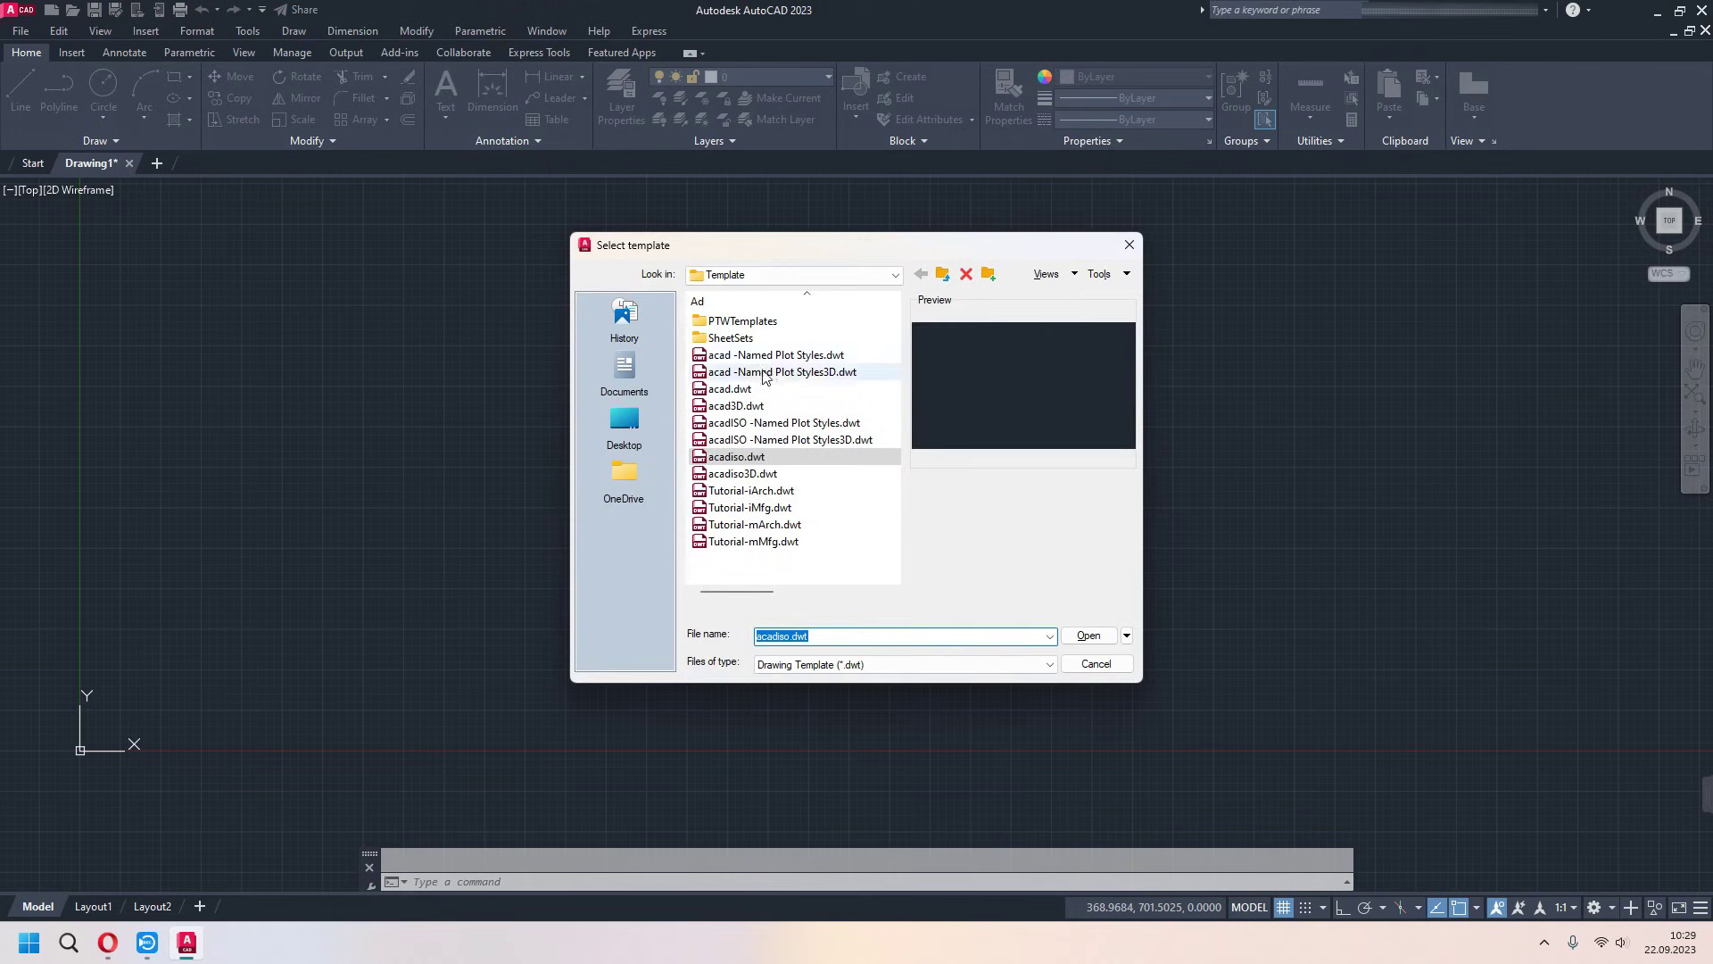
{"action": "left_click", "coordinate": [1126, 247]}
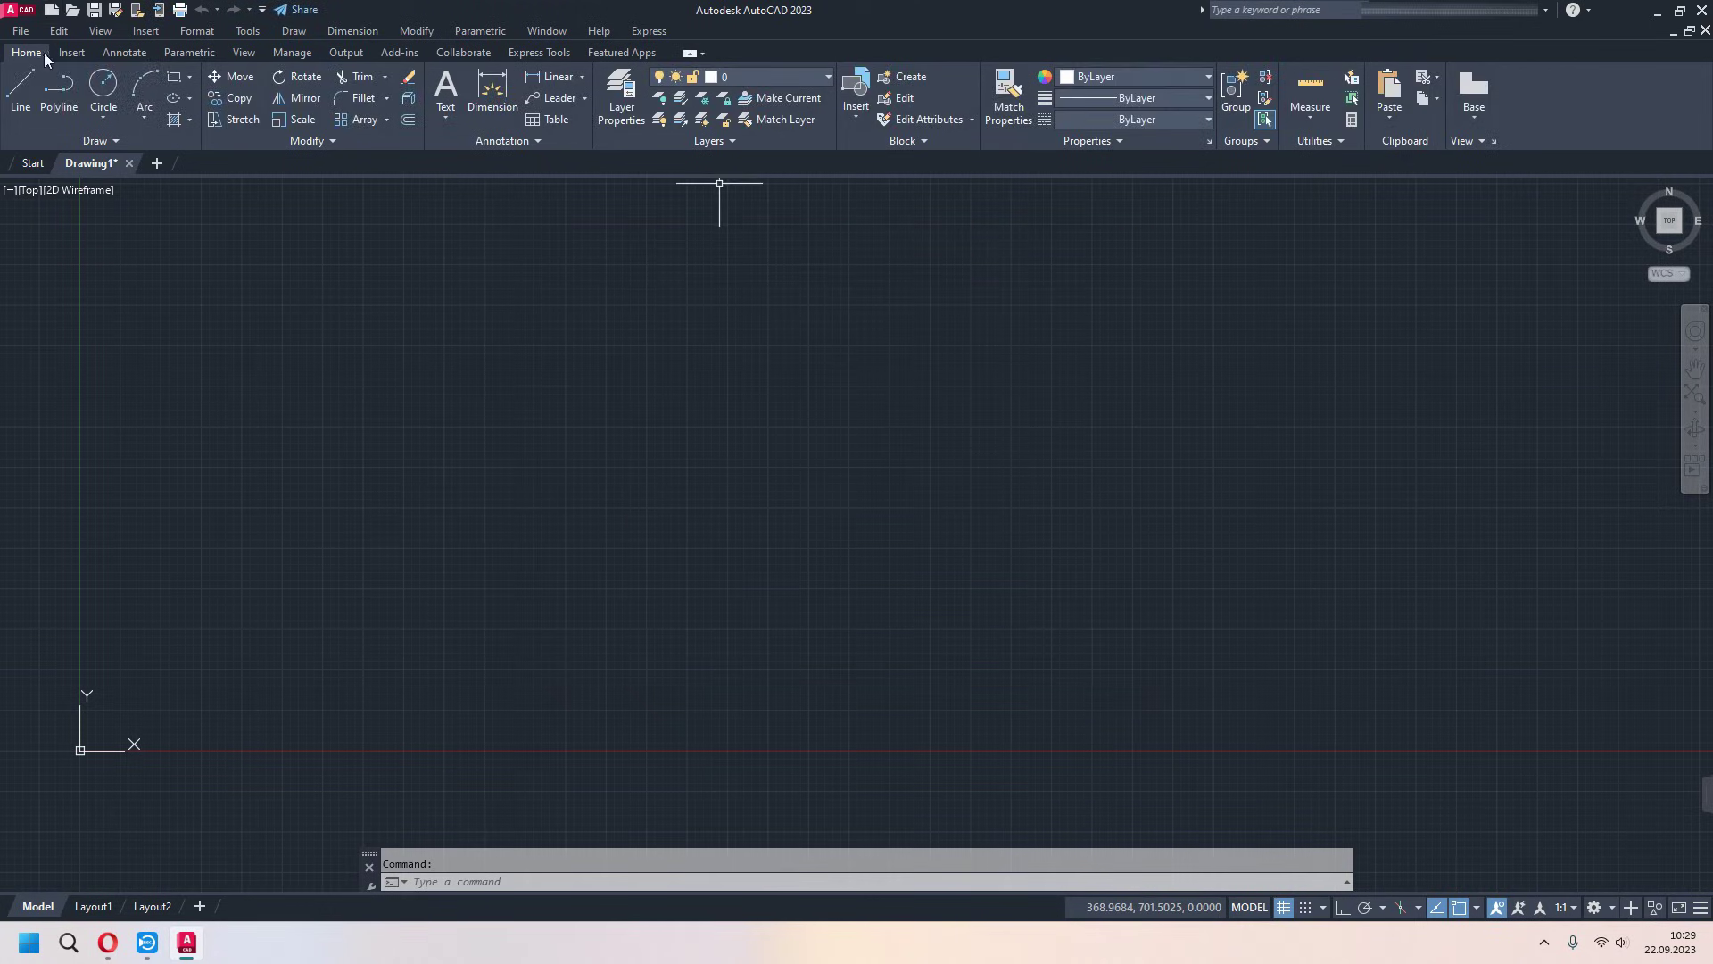
{"action": "left_click", "coordinate": [75, 10]}
{"action": "left_click", "coordinate": [1129, 245]}
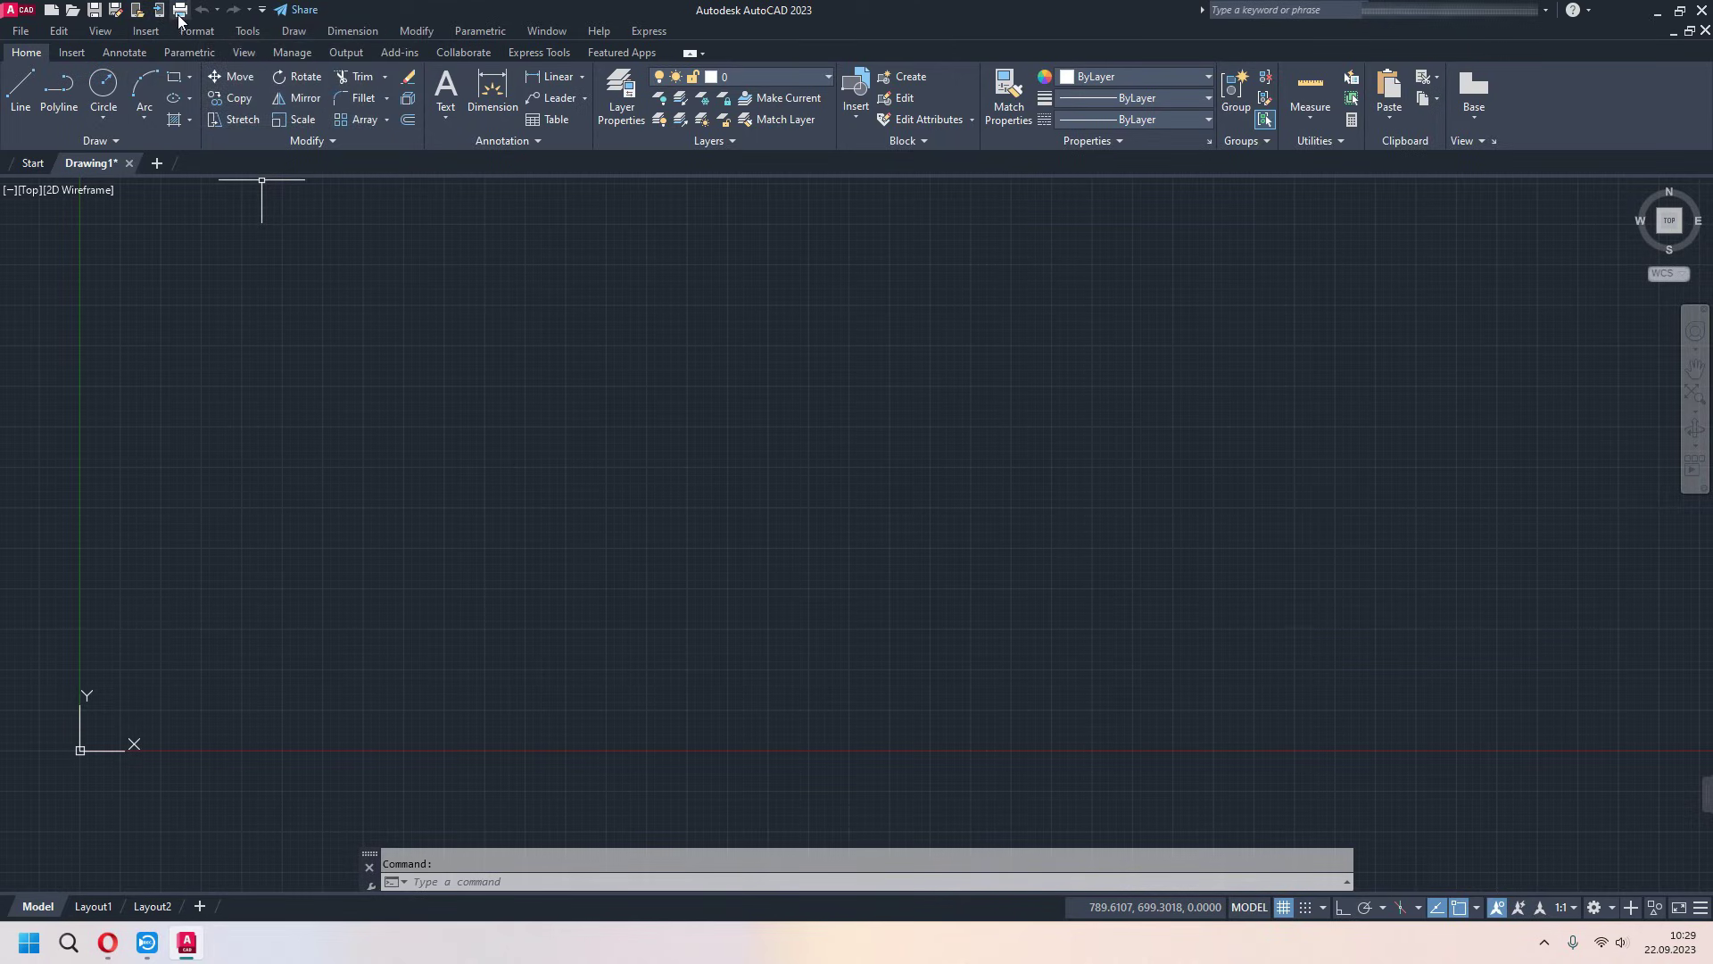
- Pan the view, enlarge the command history, and undock the command line so it floats
{"action": "middle_click_drag", "start_coordinate": [775, 544], "coordinate": [781, 599]}
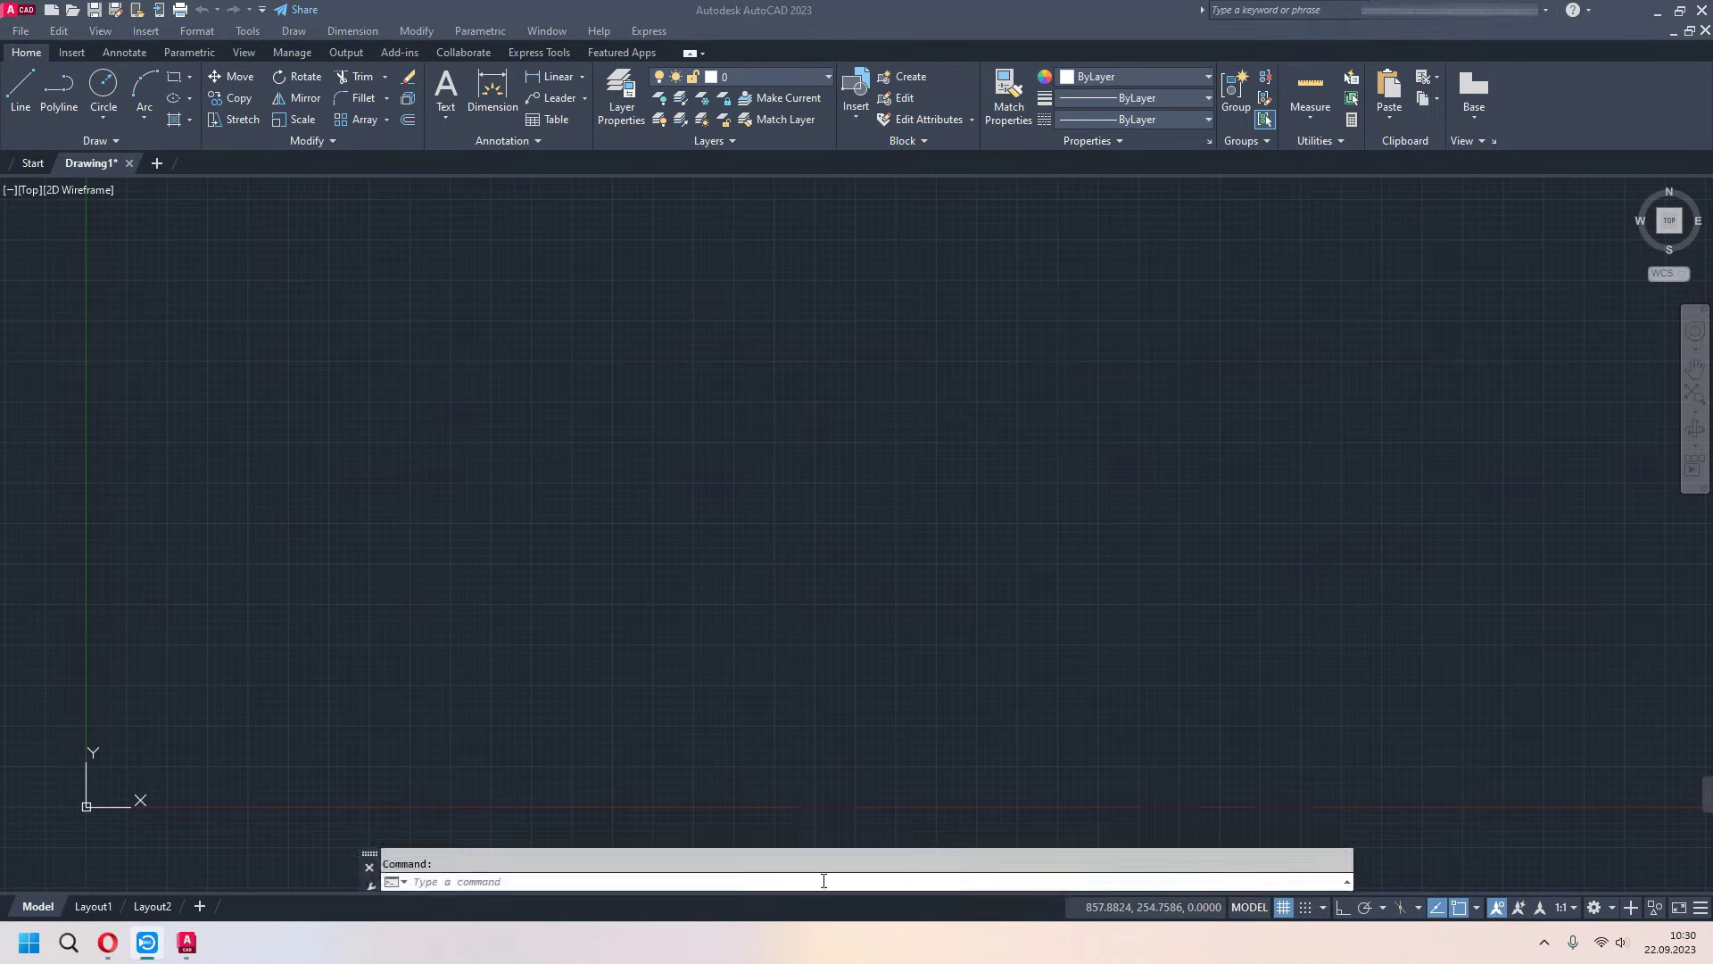
{"action": "mouse_move", "coordinate": [469, 847]}
{"action": "left_mouse_down"}
{"action": "mouse_move", "coordinate": [497, 660]}
{"action": "mouse_move", "coordinate": [480, 846]}
{"action": "left_mouse_up"}
{"action": "mouse_move", "coordinate": [370, 853]}
{"action": "left_mouse_down"}
{"action": "mouse_move", "coordinate": [357, 808]}
{"action": "mouse_move", "coordinate": [9, 696]}
{"action": "mouse_move", "coordinate": [733, 635]}
{"action": "mouse_move", "coordinate": [603, 298]}
{"action": "mouse_move", "coordinate": [425, 528]}
{"action": "mouse_move", "coordinate": [361, 846]}
{"action": "left_mouse_up"}
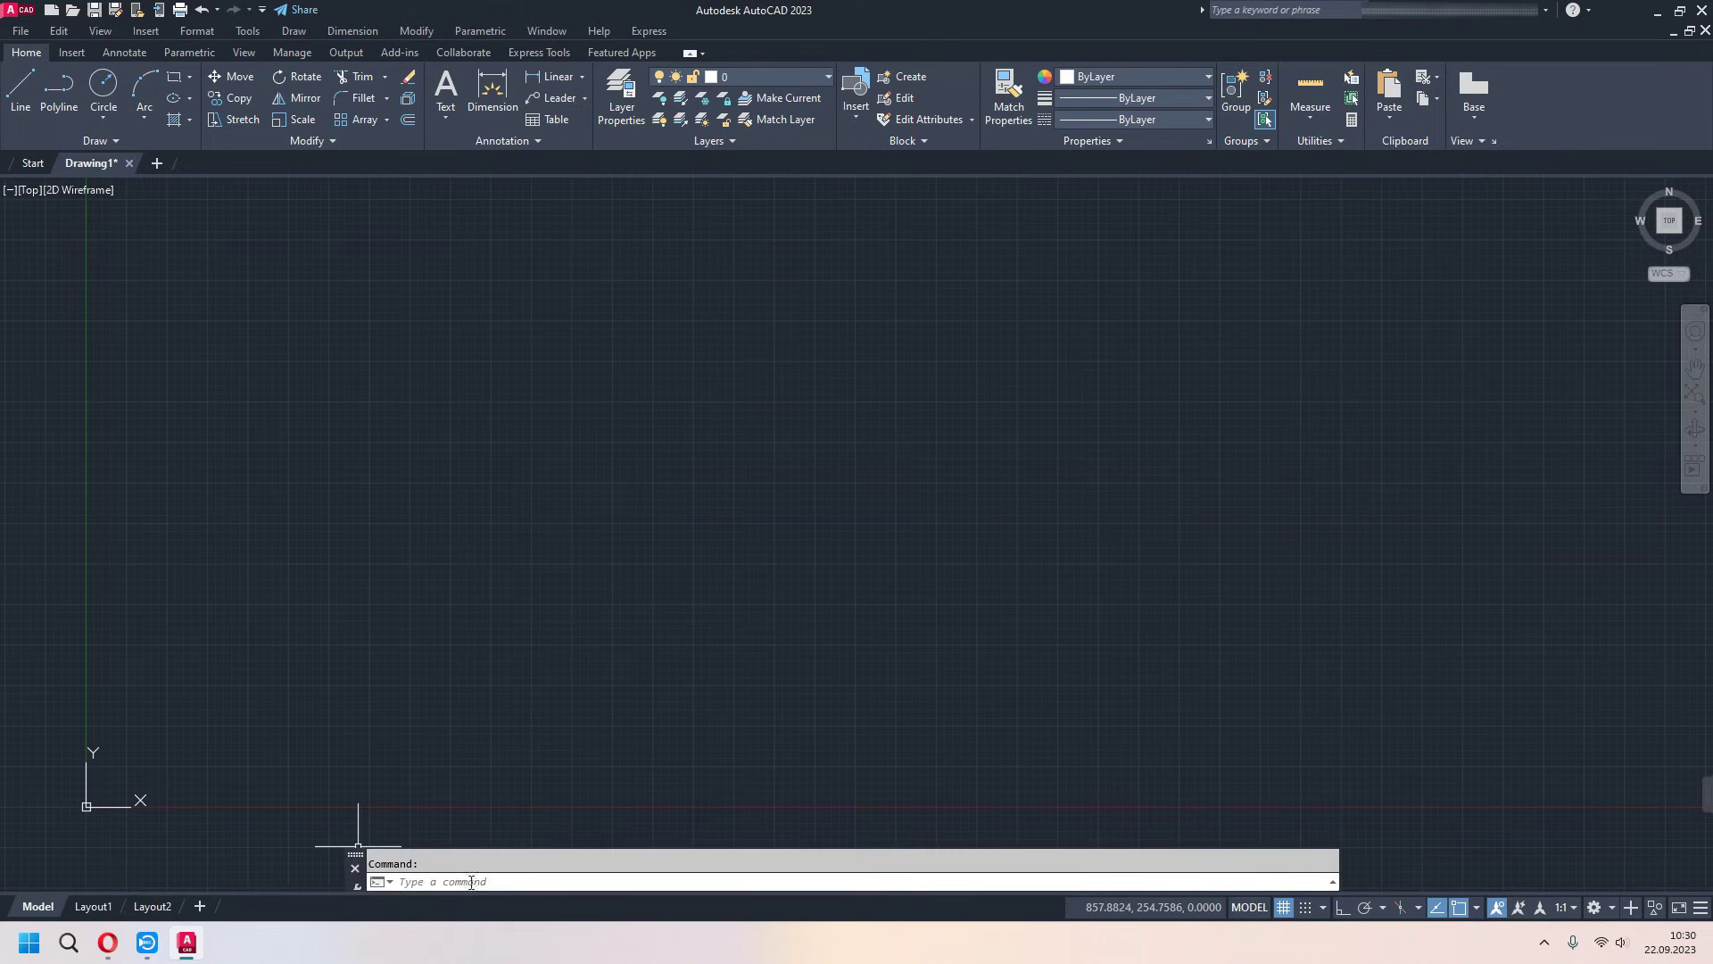
{"action": "left_click", "coordinate": [501, 880]}
{"action": "type", "text": "ne"}
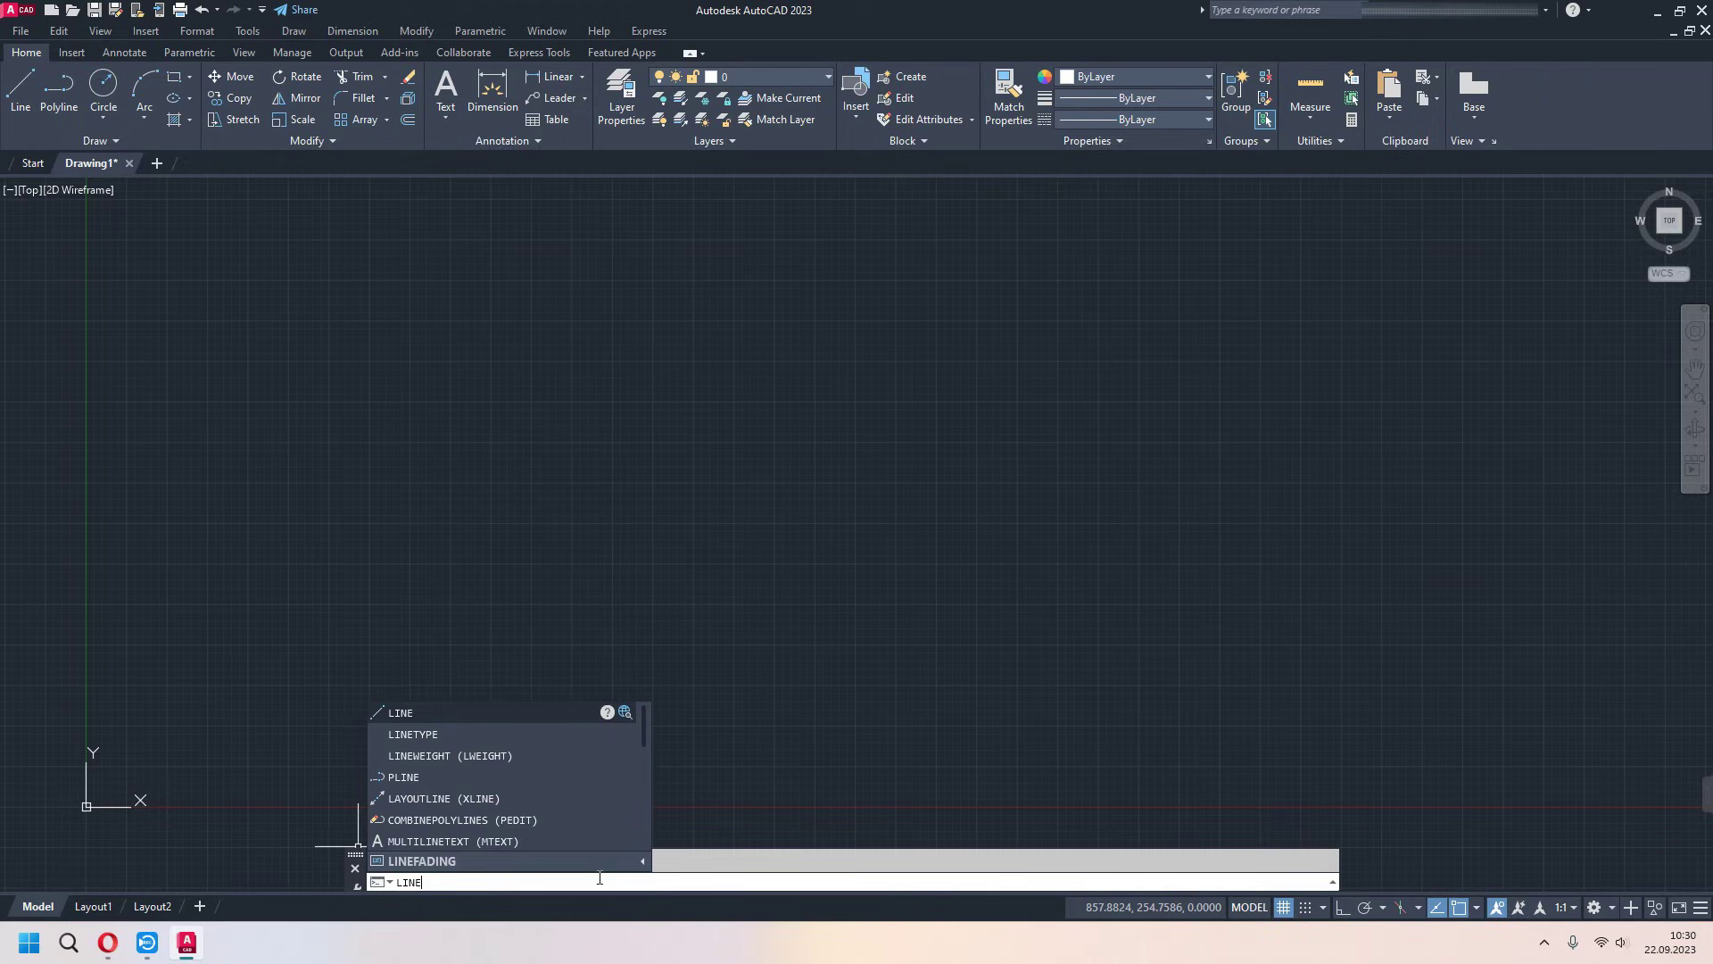
{"action": "left_click", "coordinate": [448, 712]}
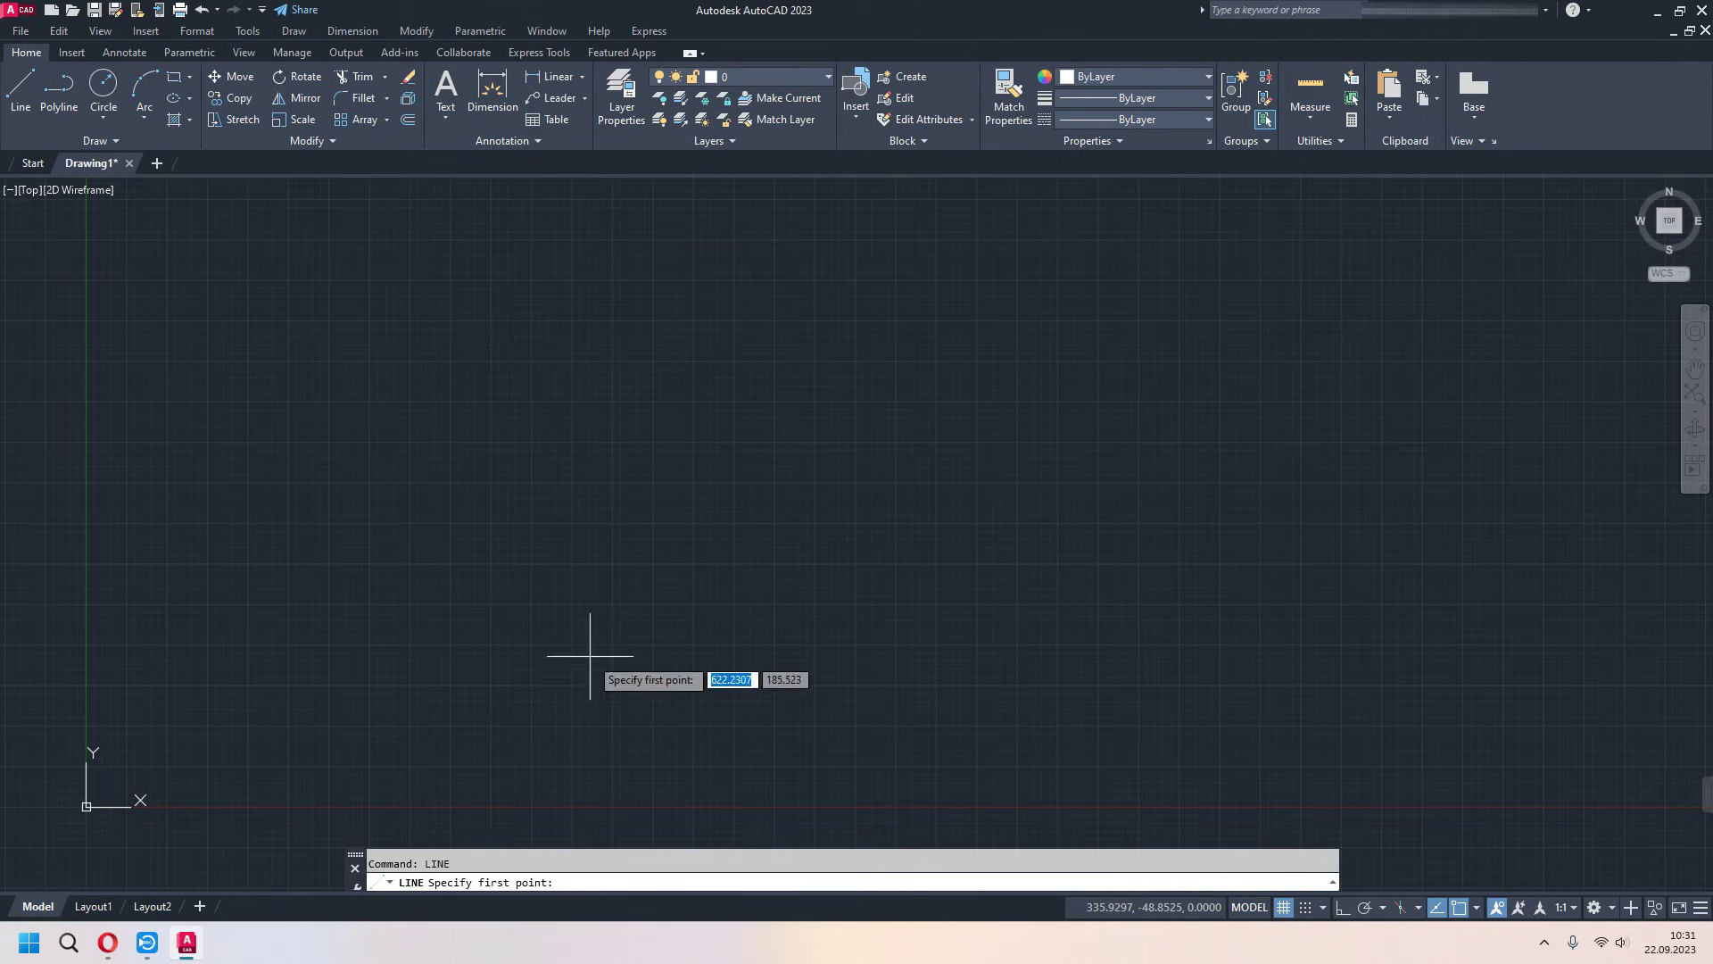
{"action": "key", "text": "Escape"}
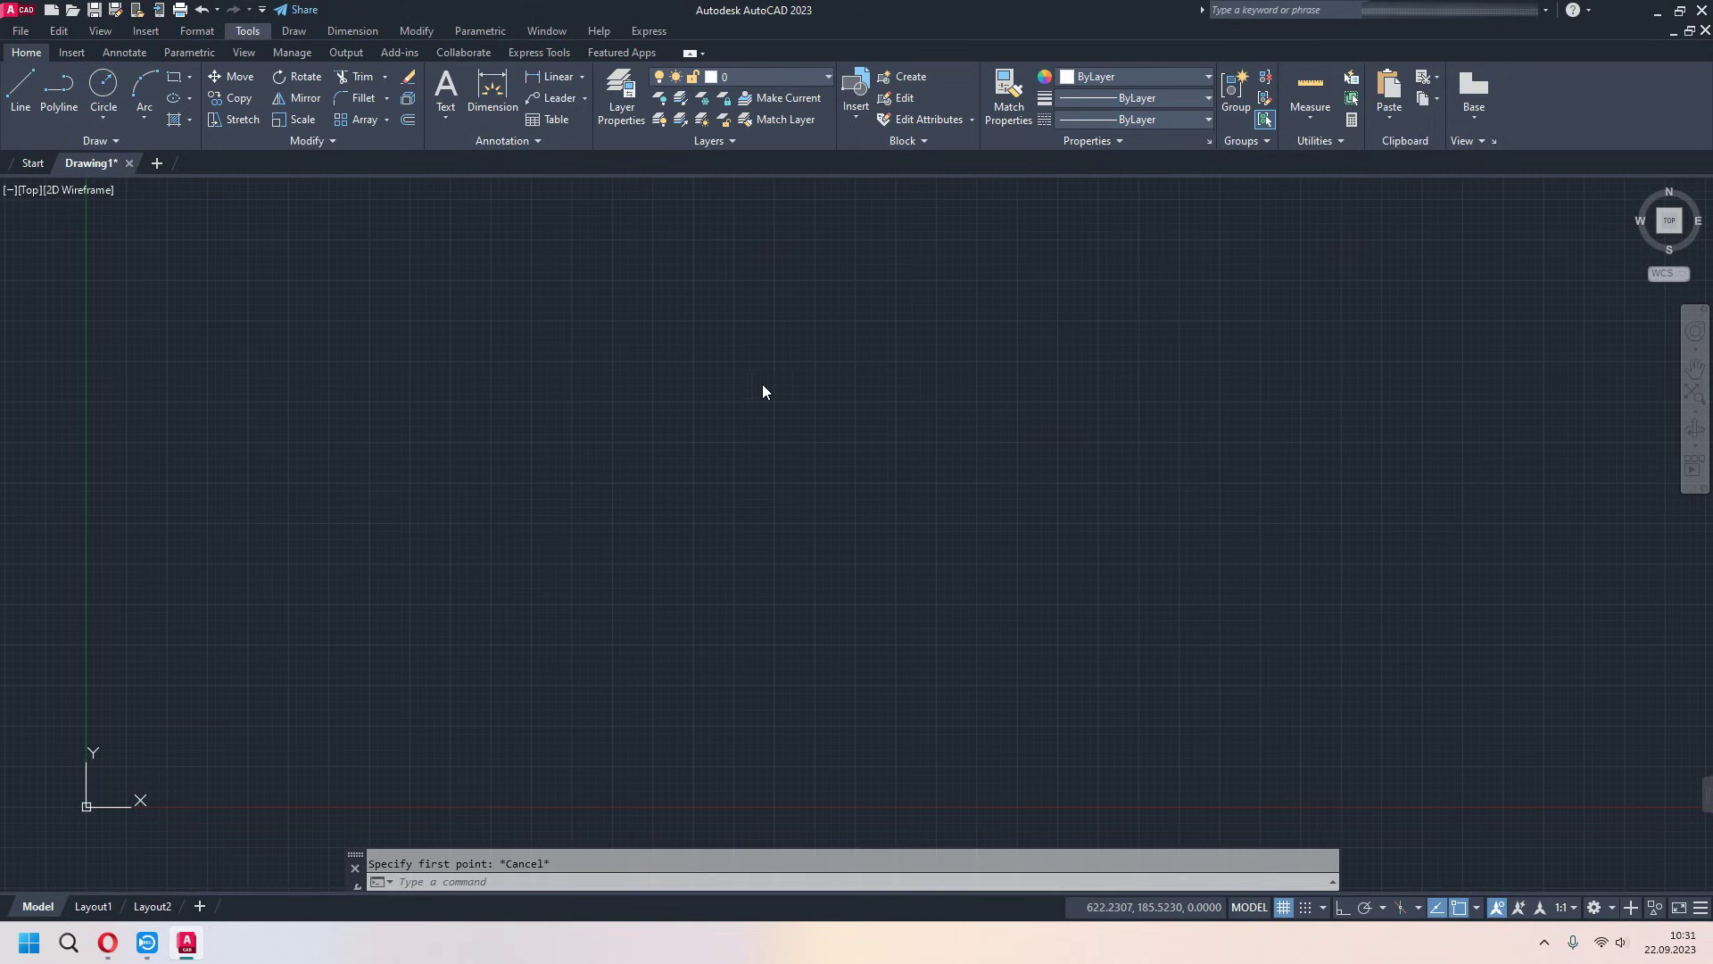
- Cancel the stray selection windows on the canvas and start the Circle command
{"action": "left_click_drag", "start_coordinate": [826, 353], "coordinate": [803, 363]}
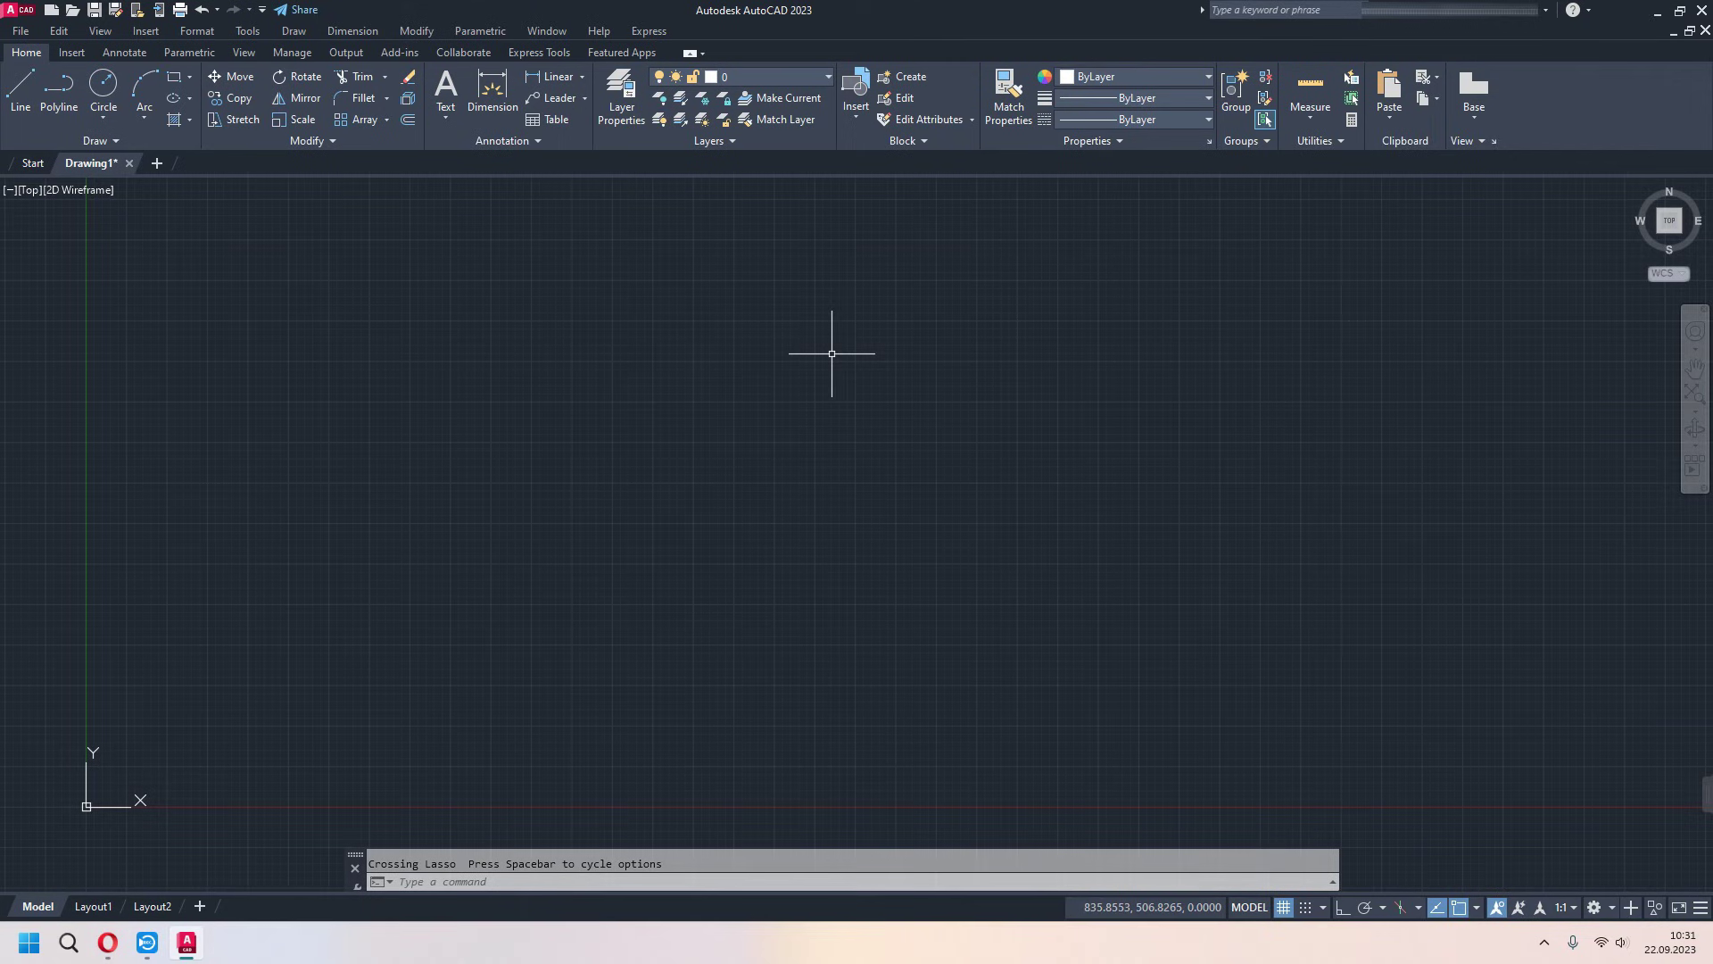
{"action": "left_click", "coordinate": [832, 353]}
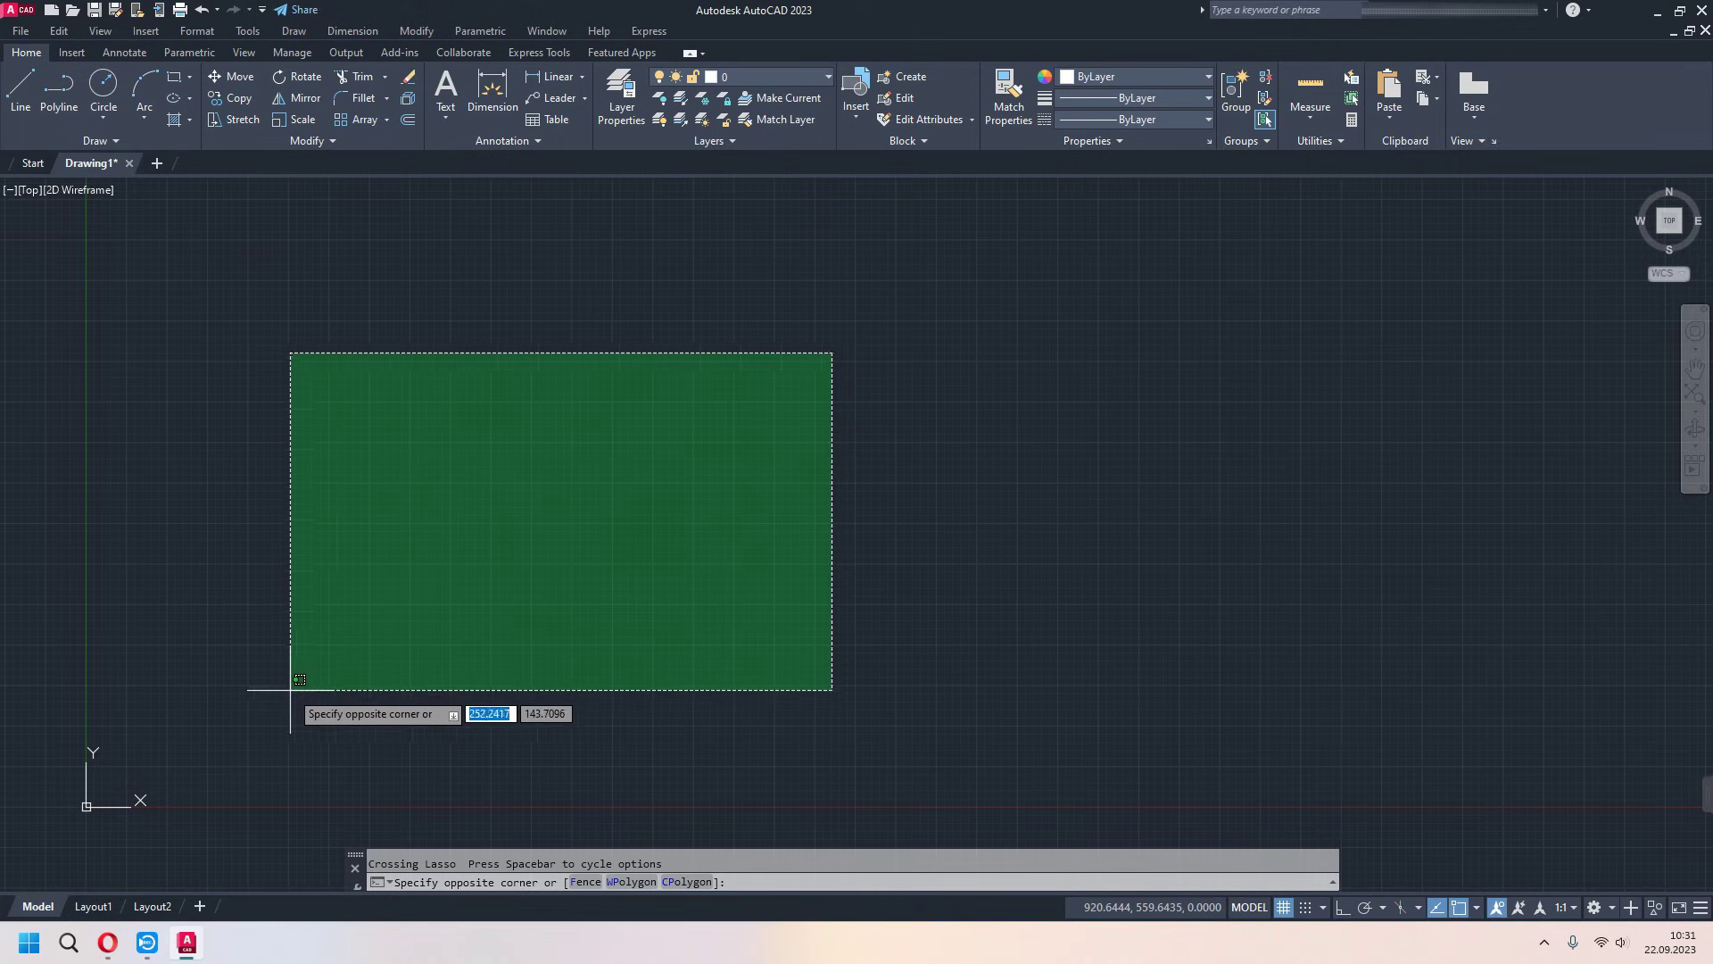
{"action": "key", "text": "Escape"}
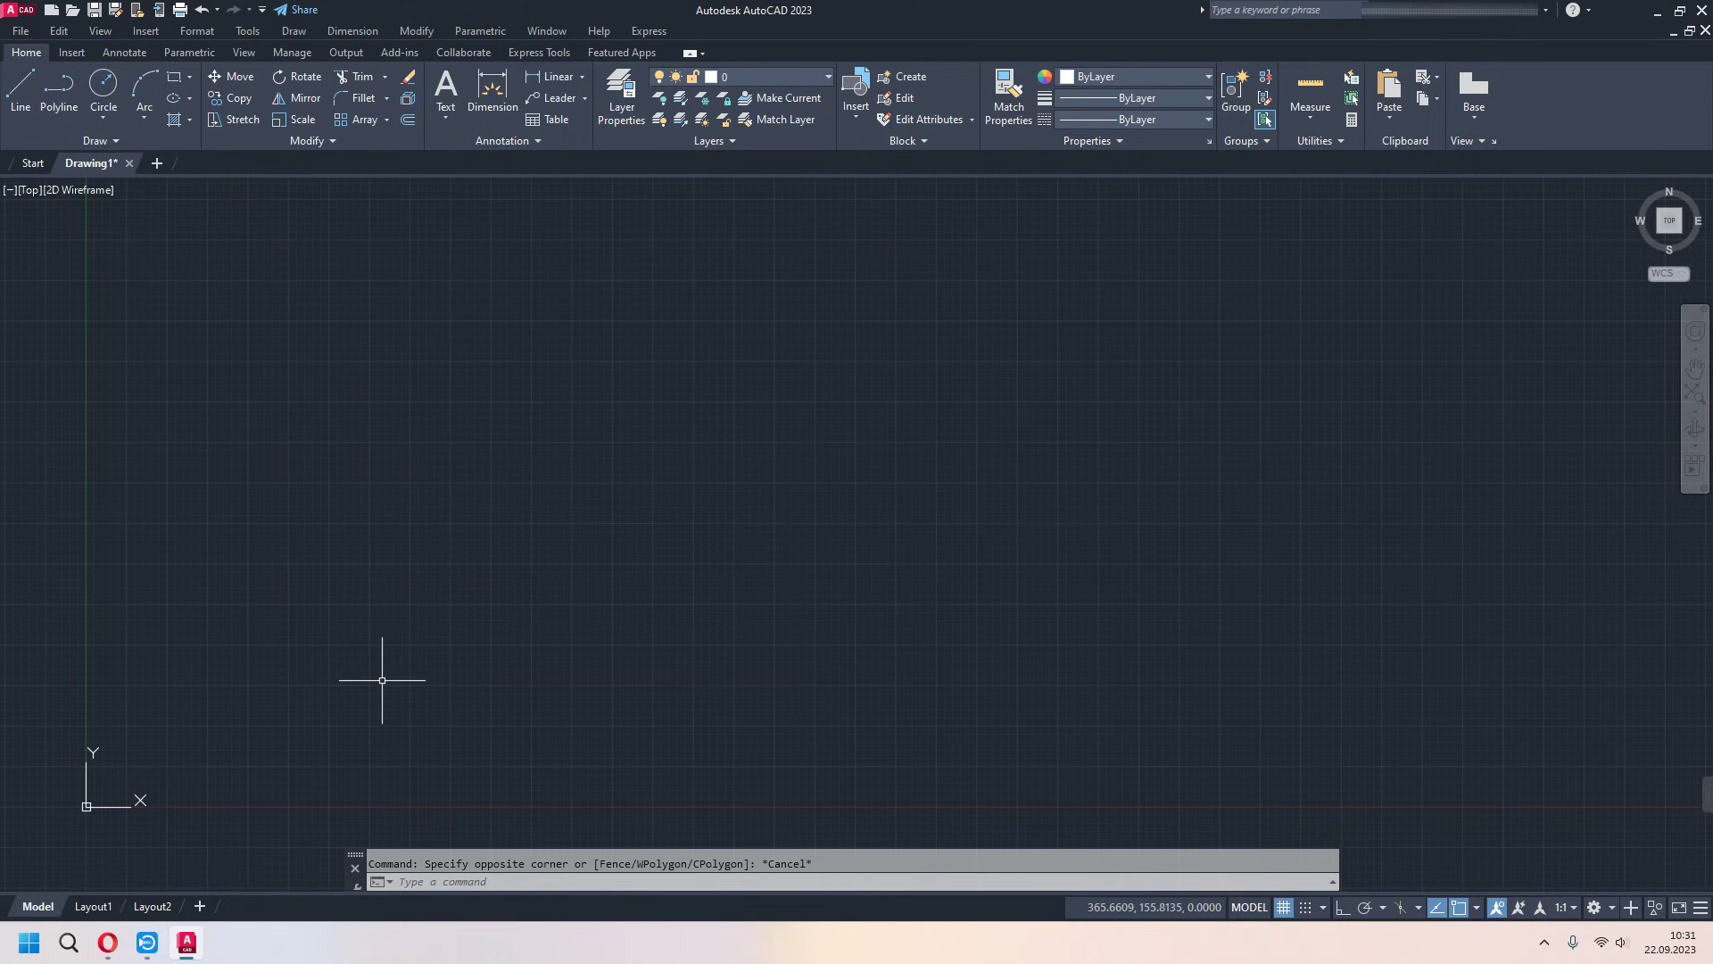
{"action": "left_click", "coordinate": [380, 351]}
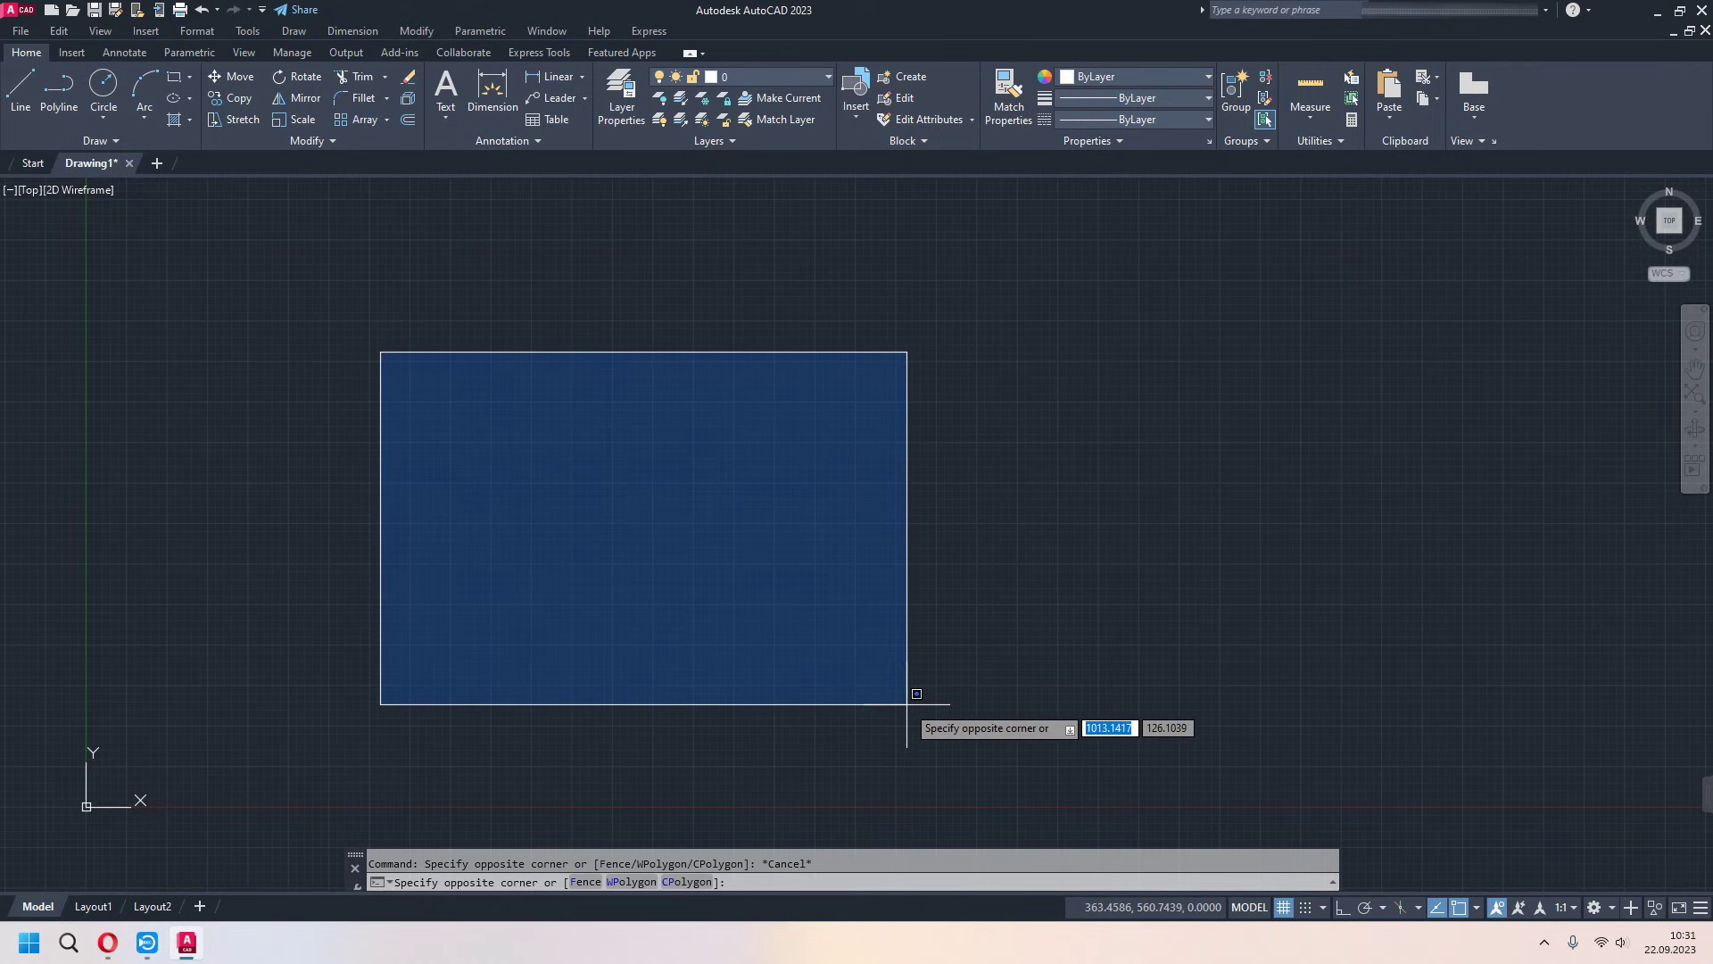
{"action": "left_click", "coordinate": [104, 89]}
- Draw two overlapping circles side by side, cancelling an accidental selection between them
{"action": "left_click", "coordinate": [445, 444]}
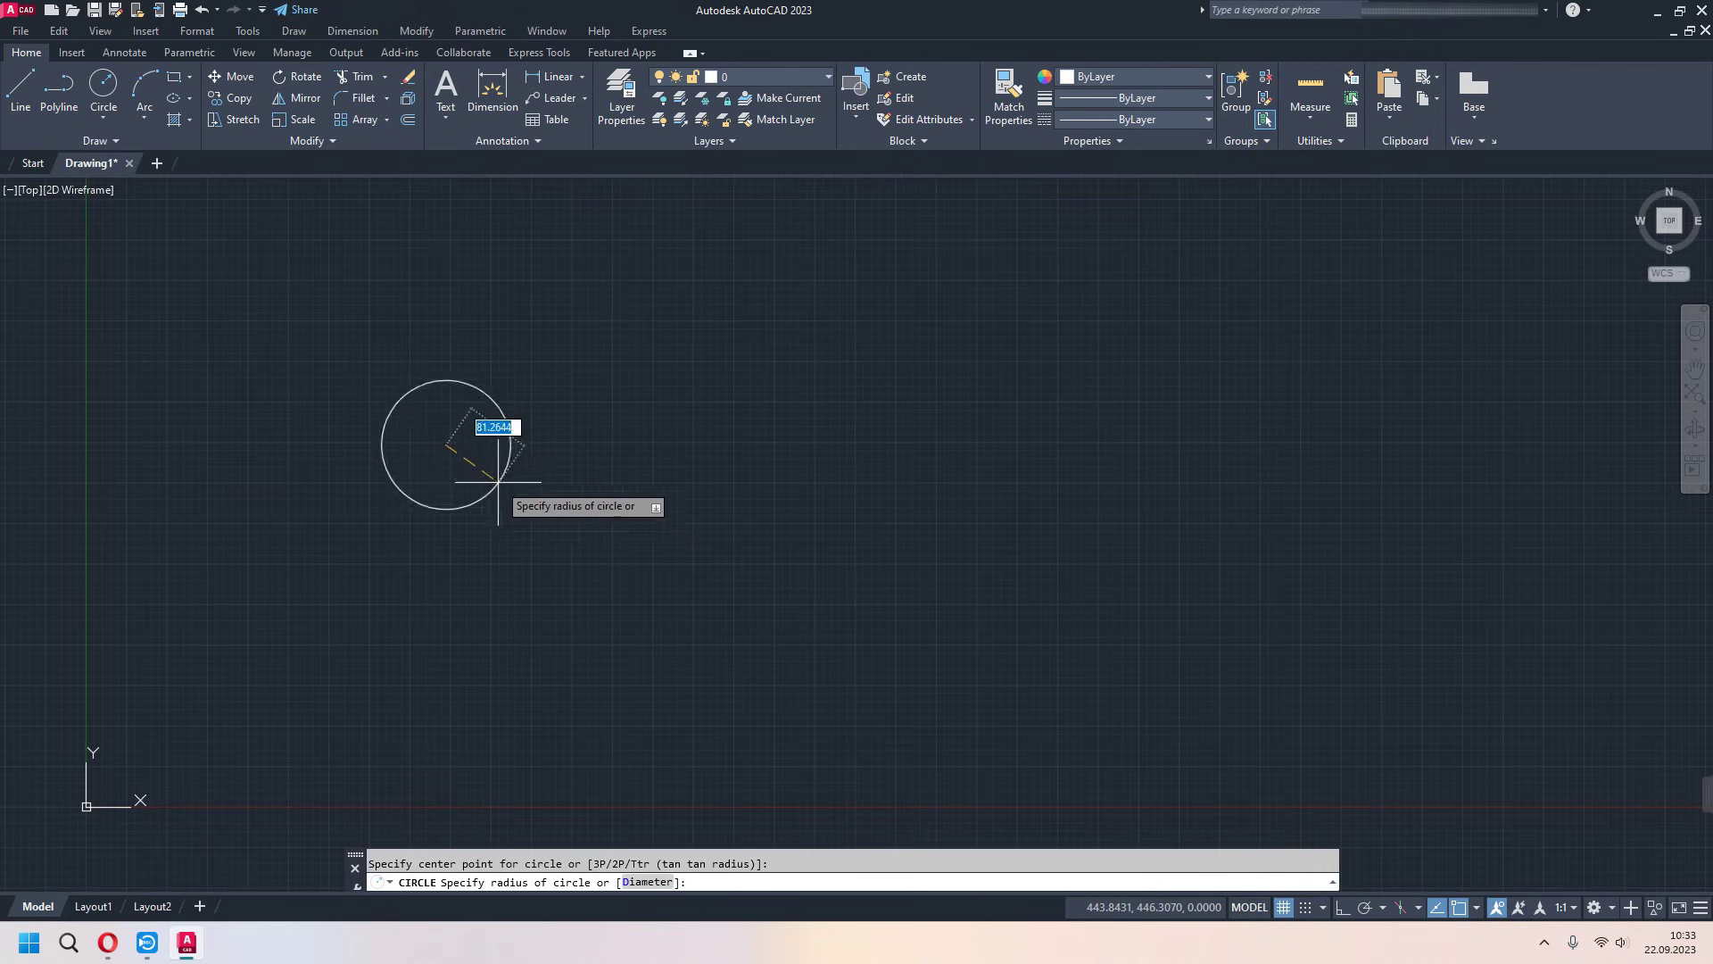
{"action": "left_click", "coordinate": [583, 526]}
{"action": "left_click", "coordinate": [551, 458]}
{"action": "key", "text": "Escape"}
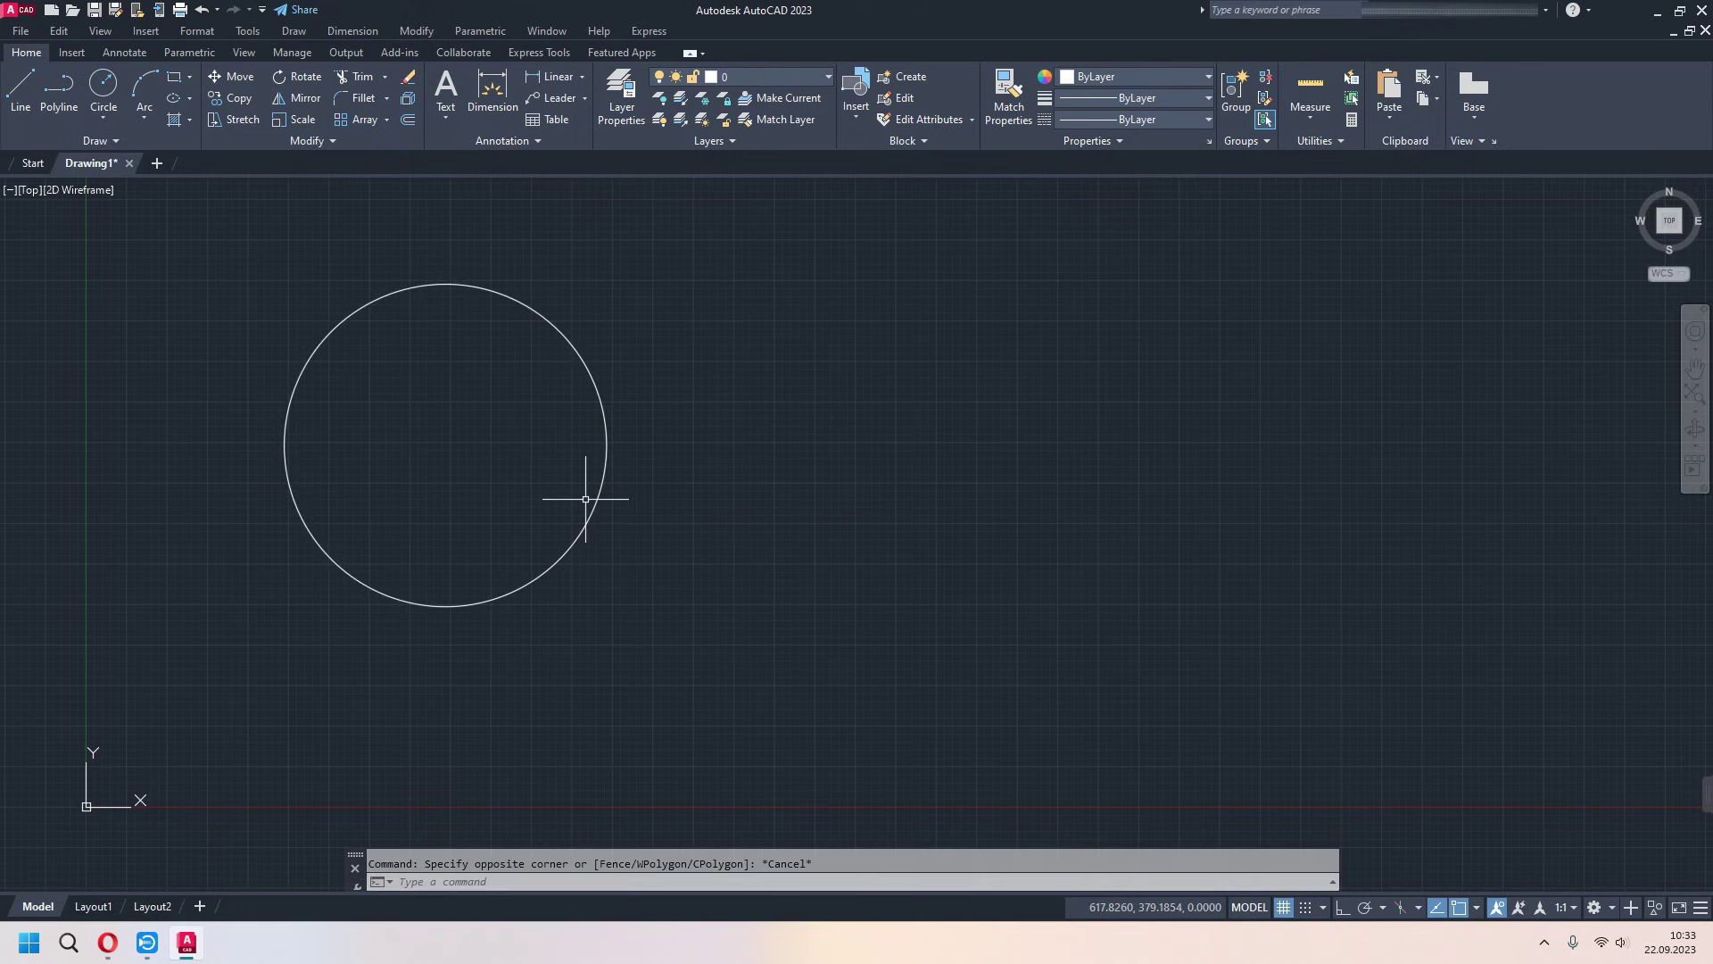
{"action": "key", "text": "space"}
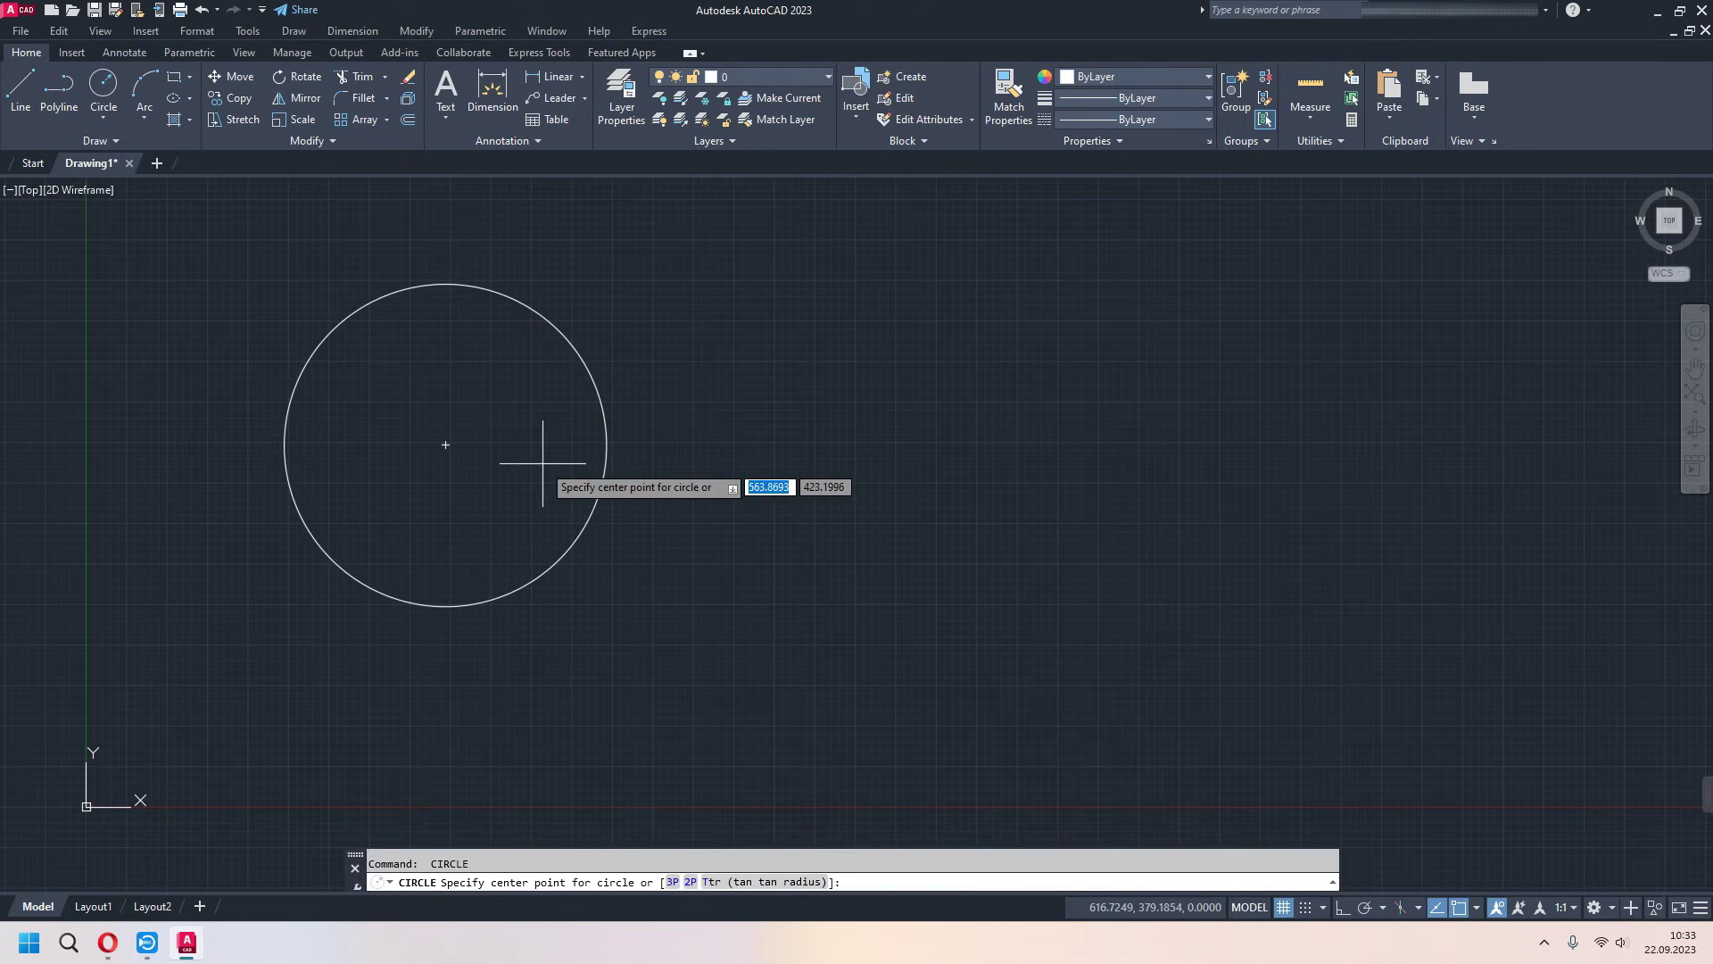
{"action": "left_click", "coordinate": [538, 462]}
{"action": "left_click", "coordinate": [646, 517]}
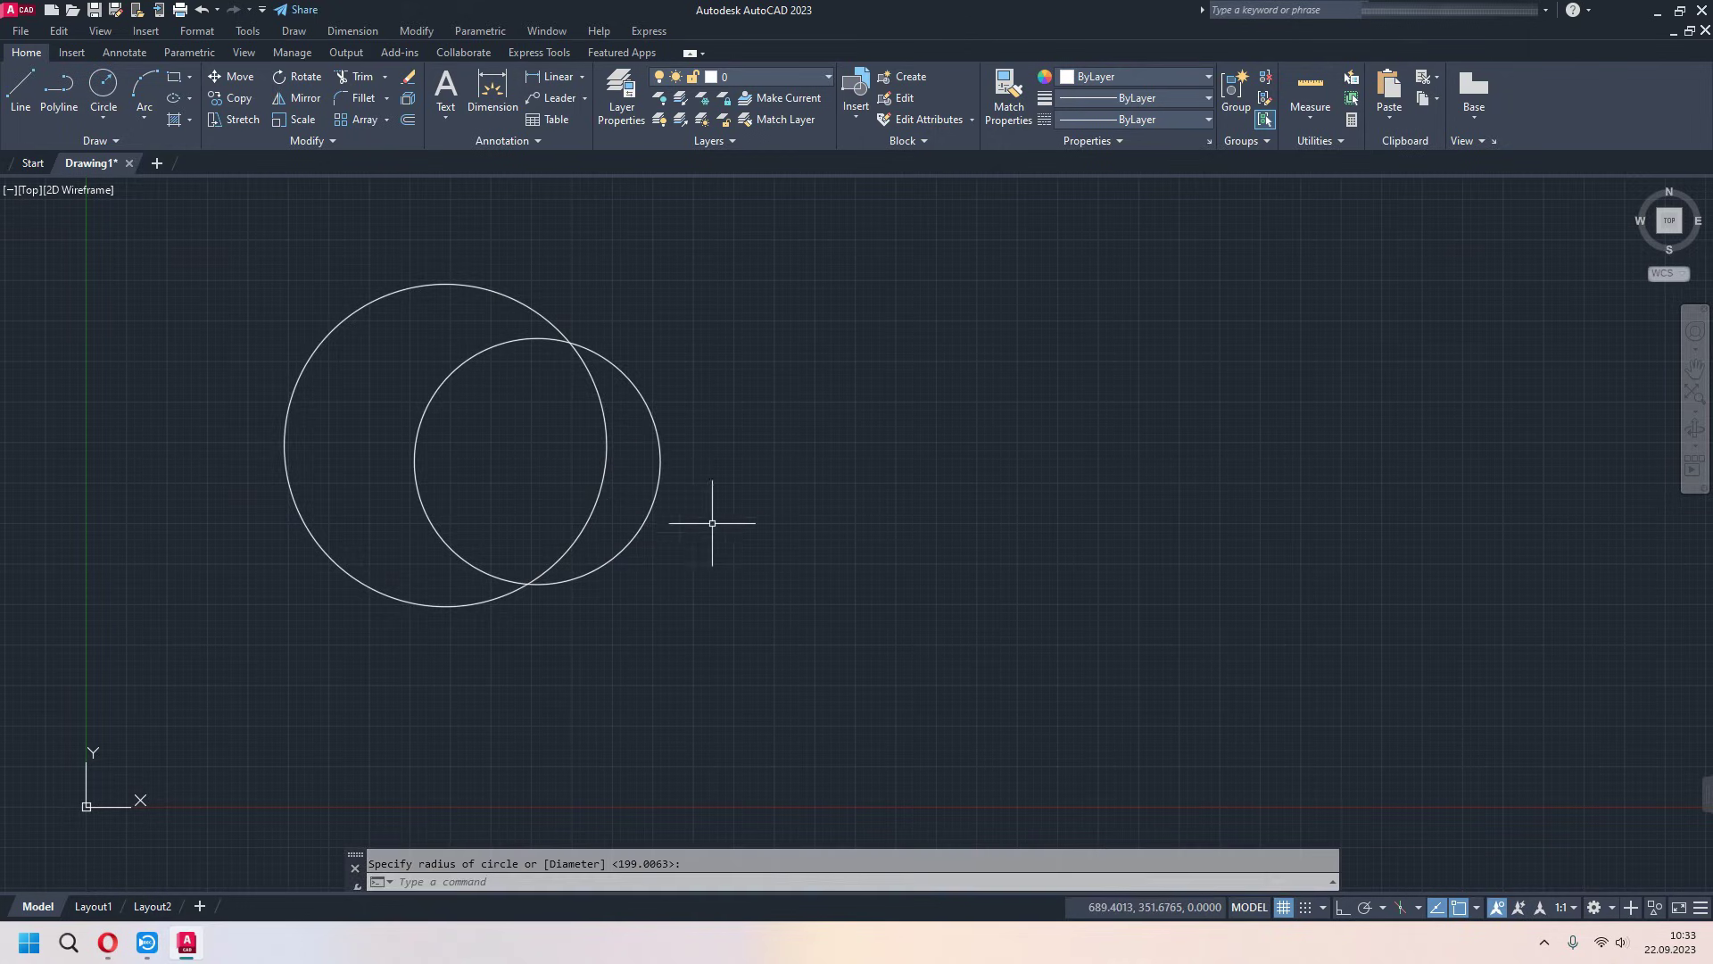
- Add a third overlapping circle further right, then select it and grab its centre to shift it
{"action": "key", "text": "space"}
{"action": "left_click", "coordinate": [633, 459]}
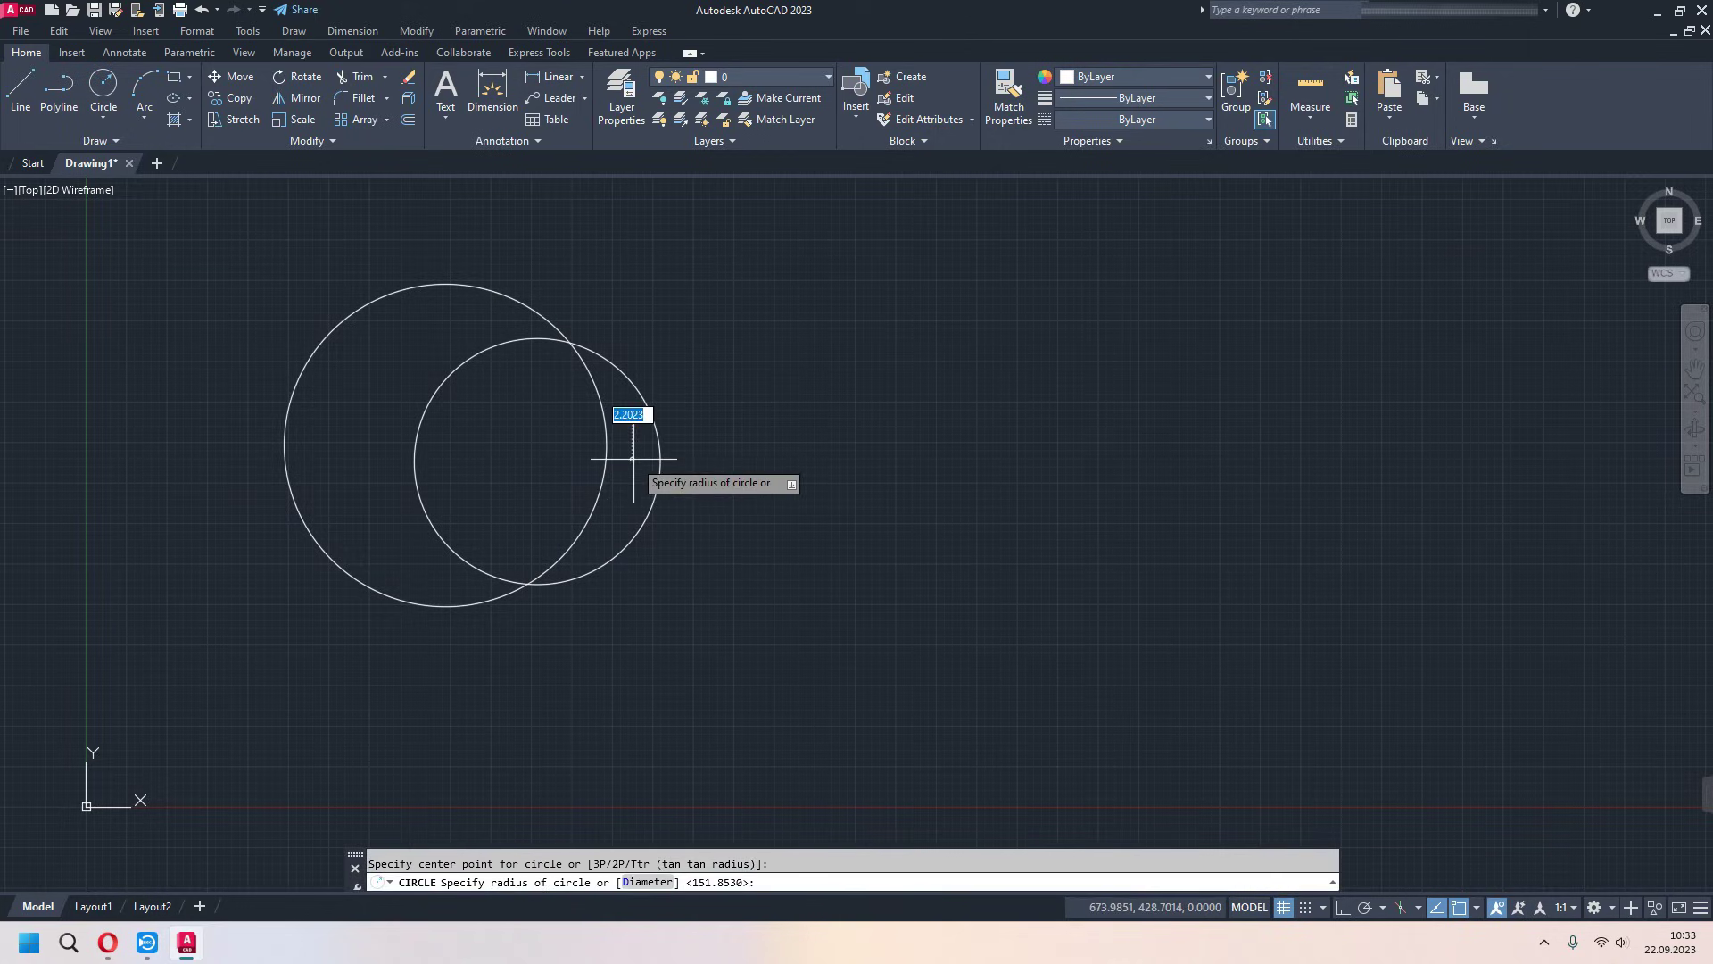
{"action": "left_click", "coordinate": [768, 507]}
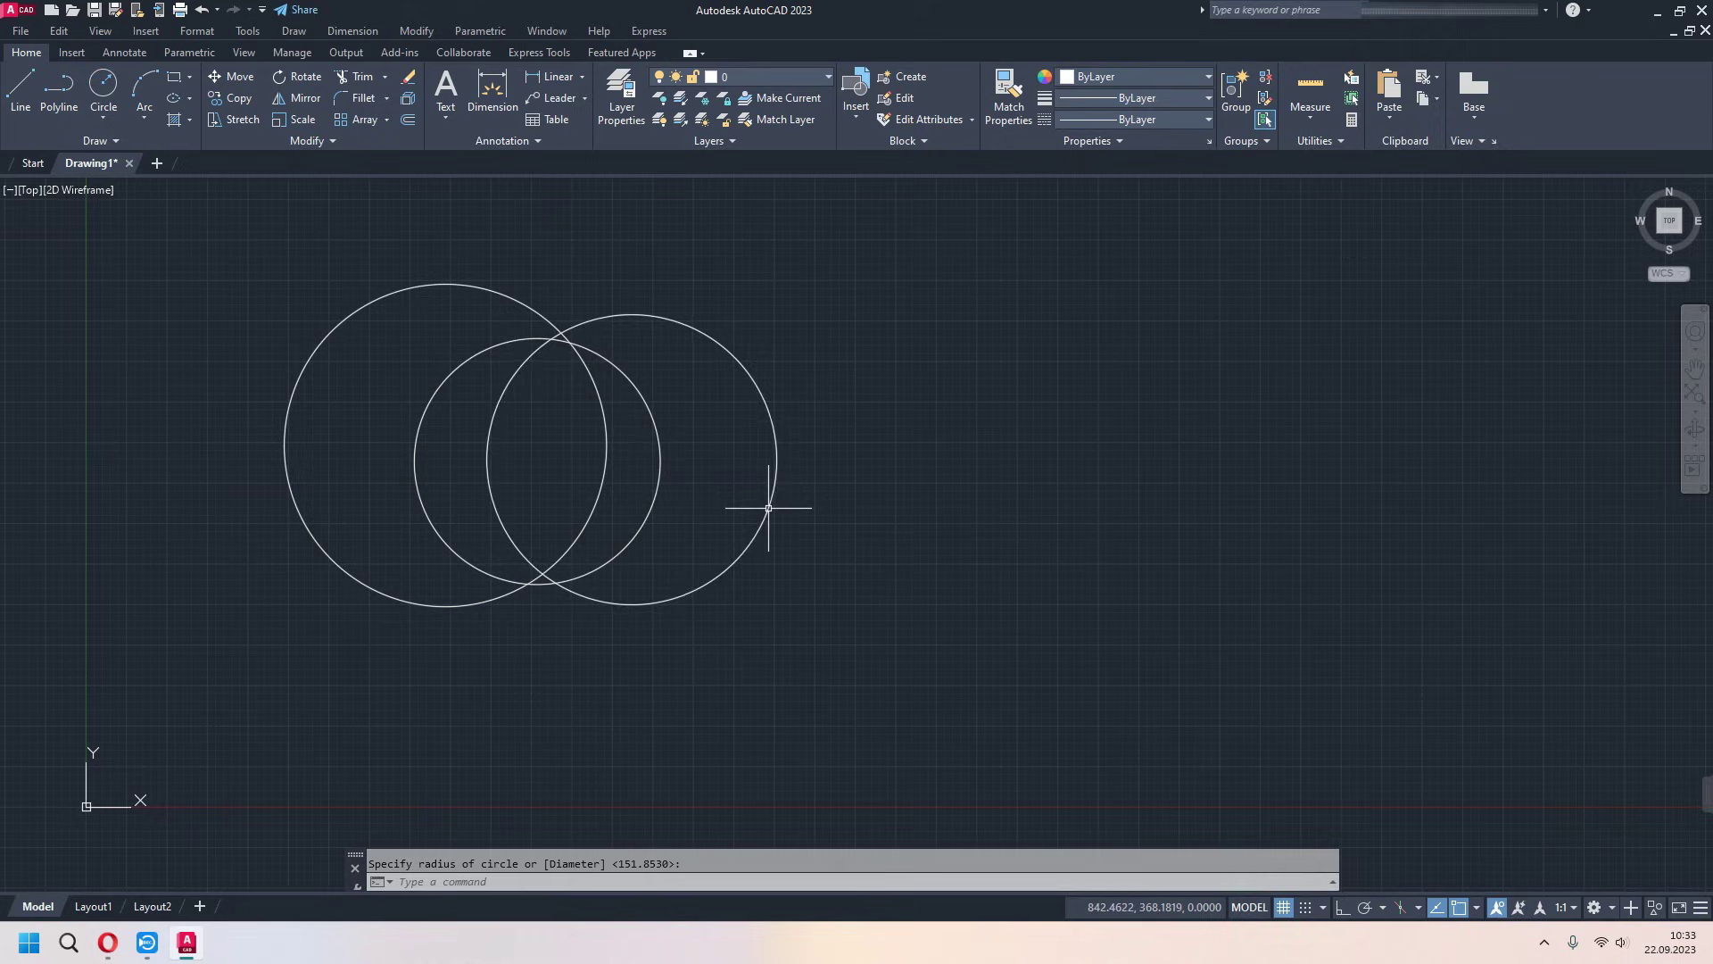
{"action": "left_click", "coordinate": [771, 507]}
{"action": "left_click", "coordinate": [638, 461]}
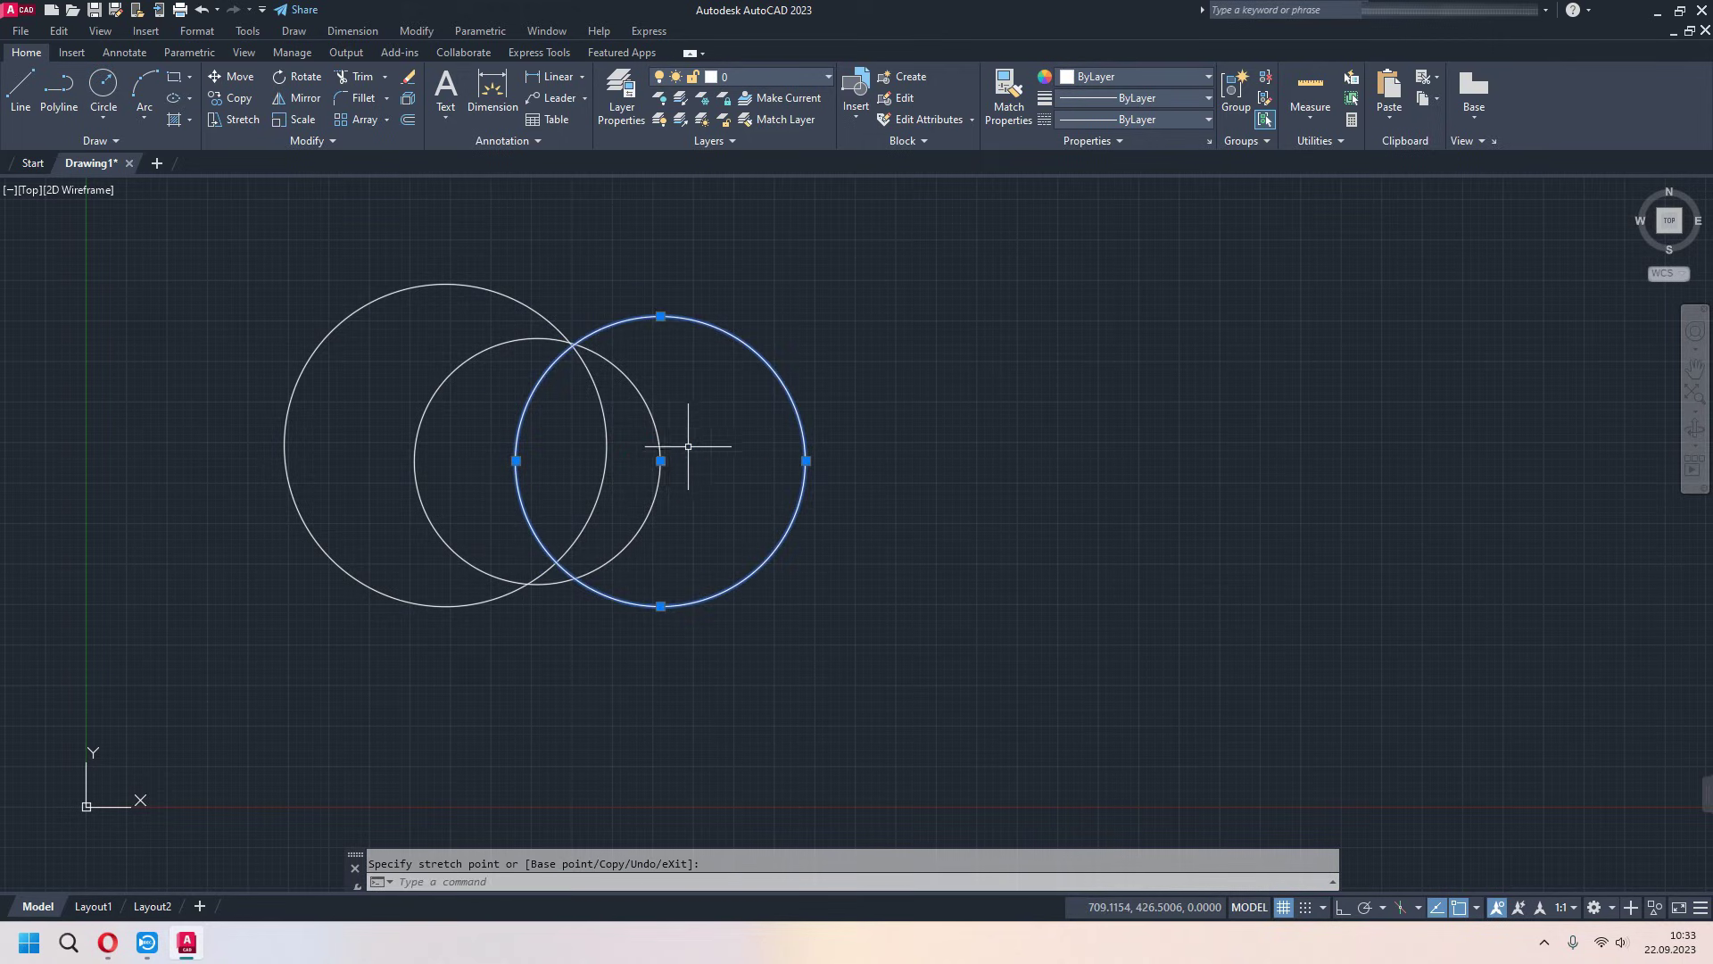
- Try crossing and window selections on the circles, cancelling each one
{"action": "key", "text": "Escape"}
{"action": "left_click", "coordinate": [952, 275]}
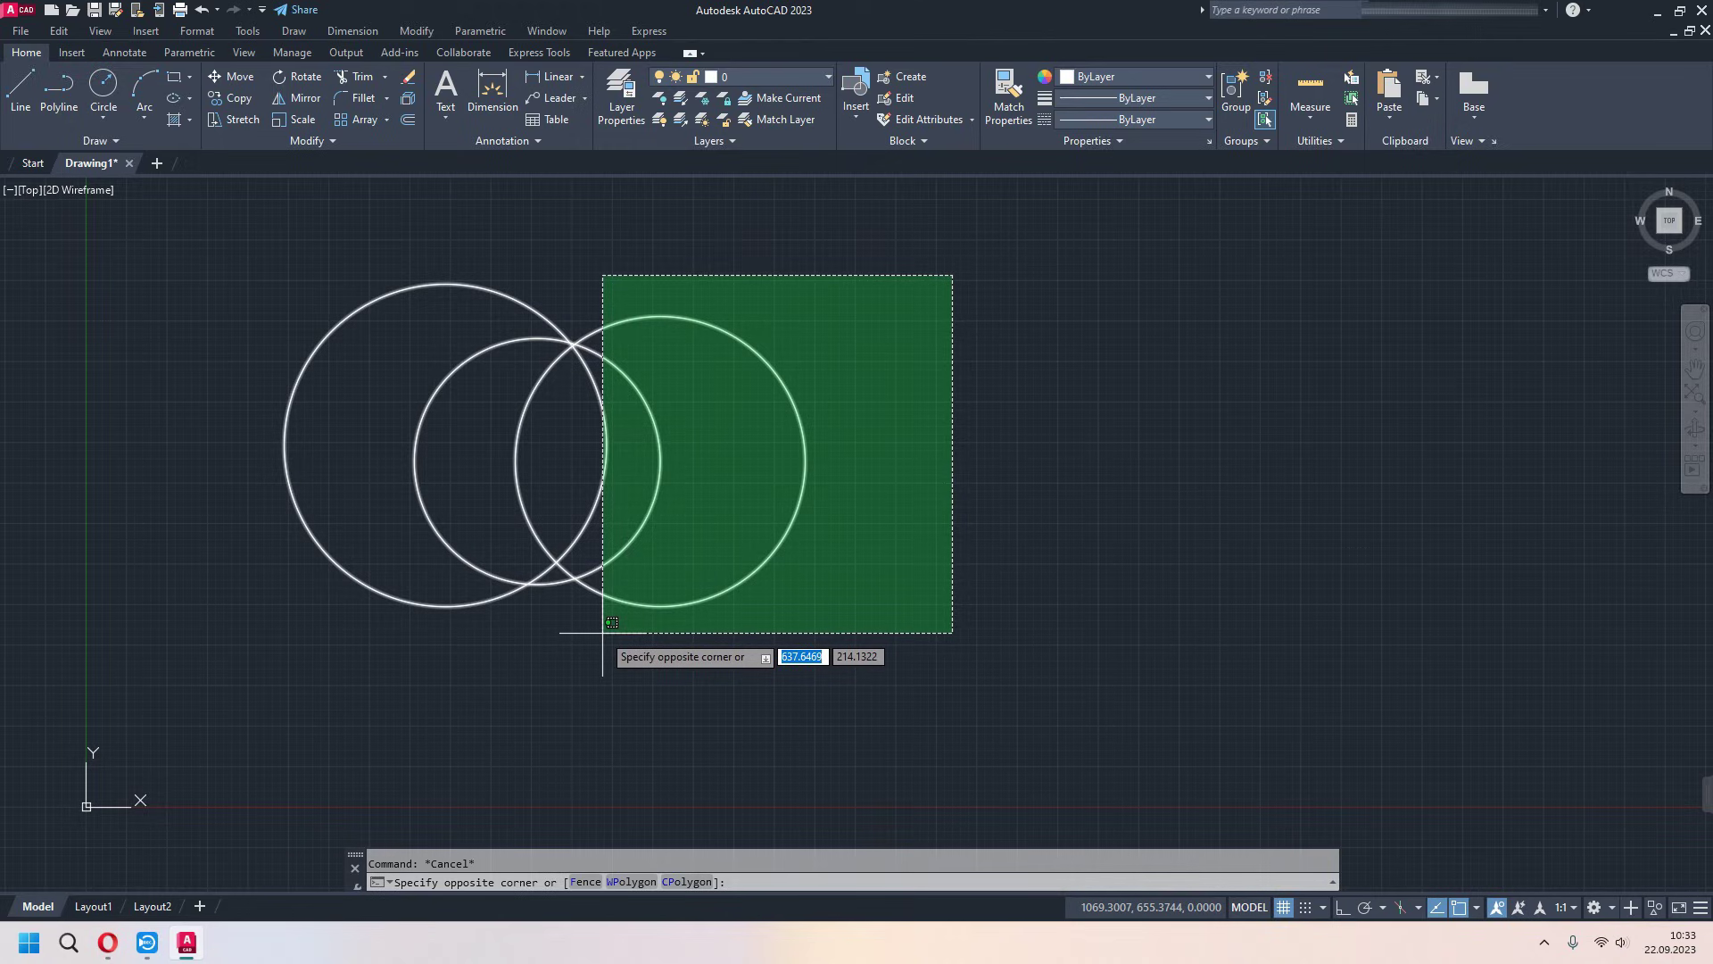
{"action": "key", "text": "Escape"}
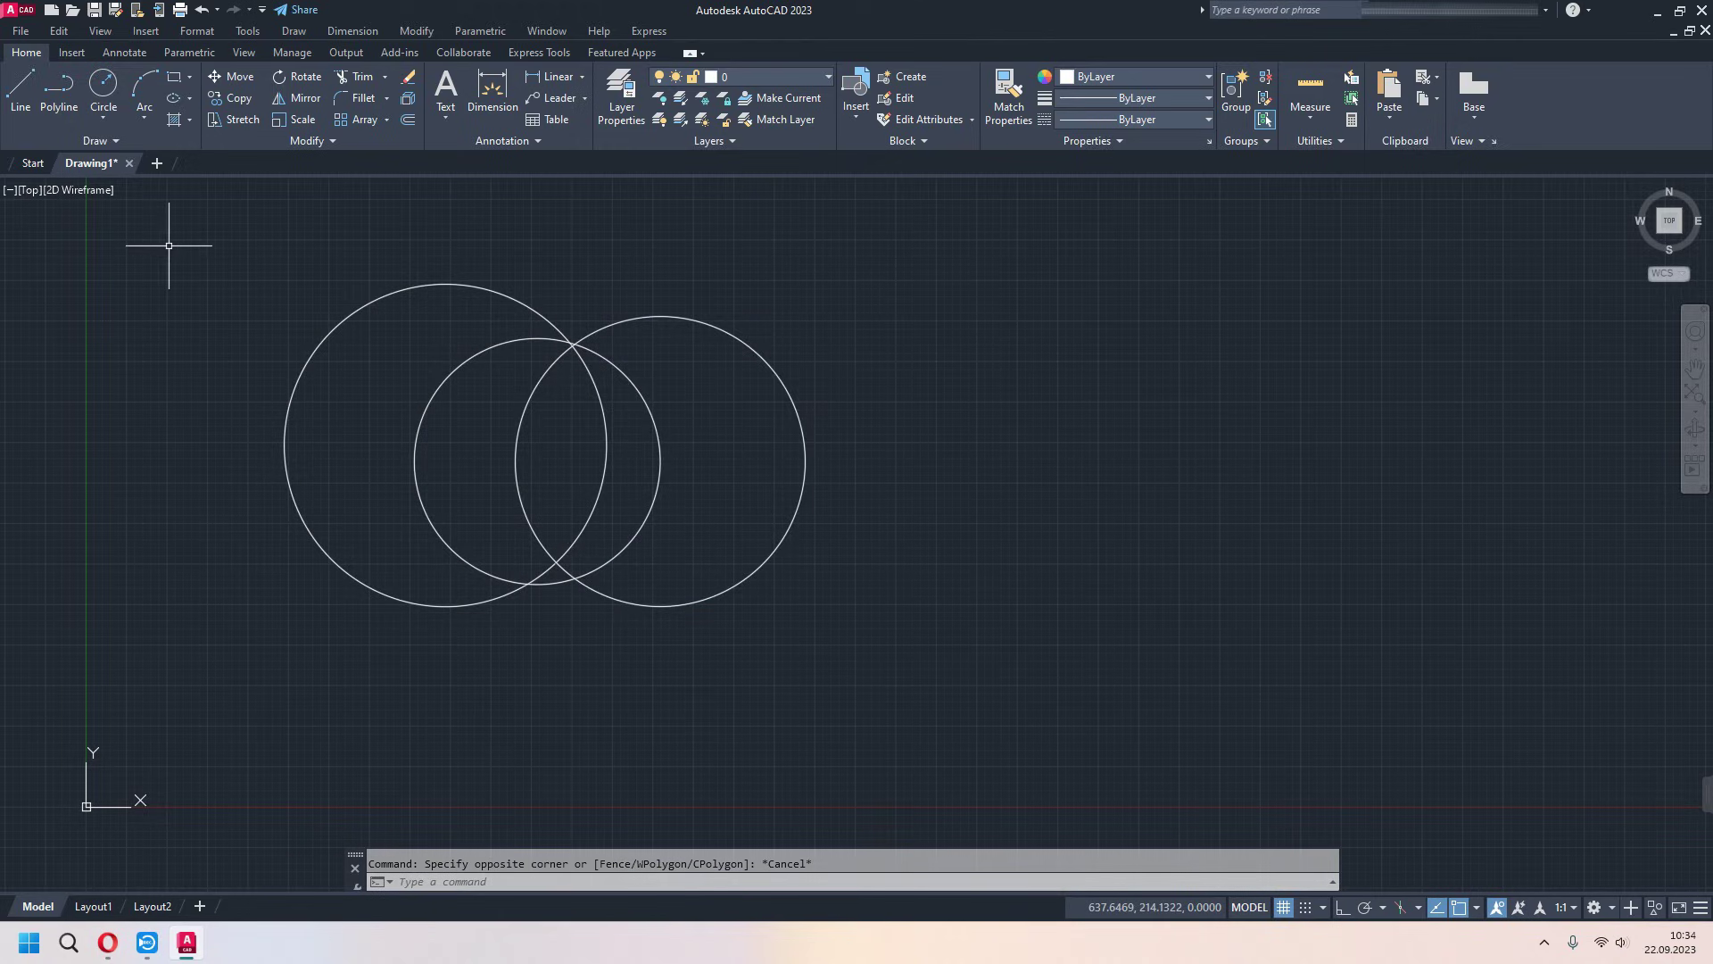
{"action": "left_click", "coordinate": [168, 245]}
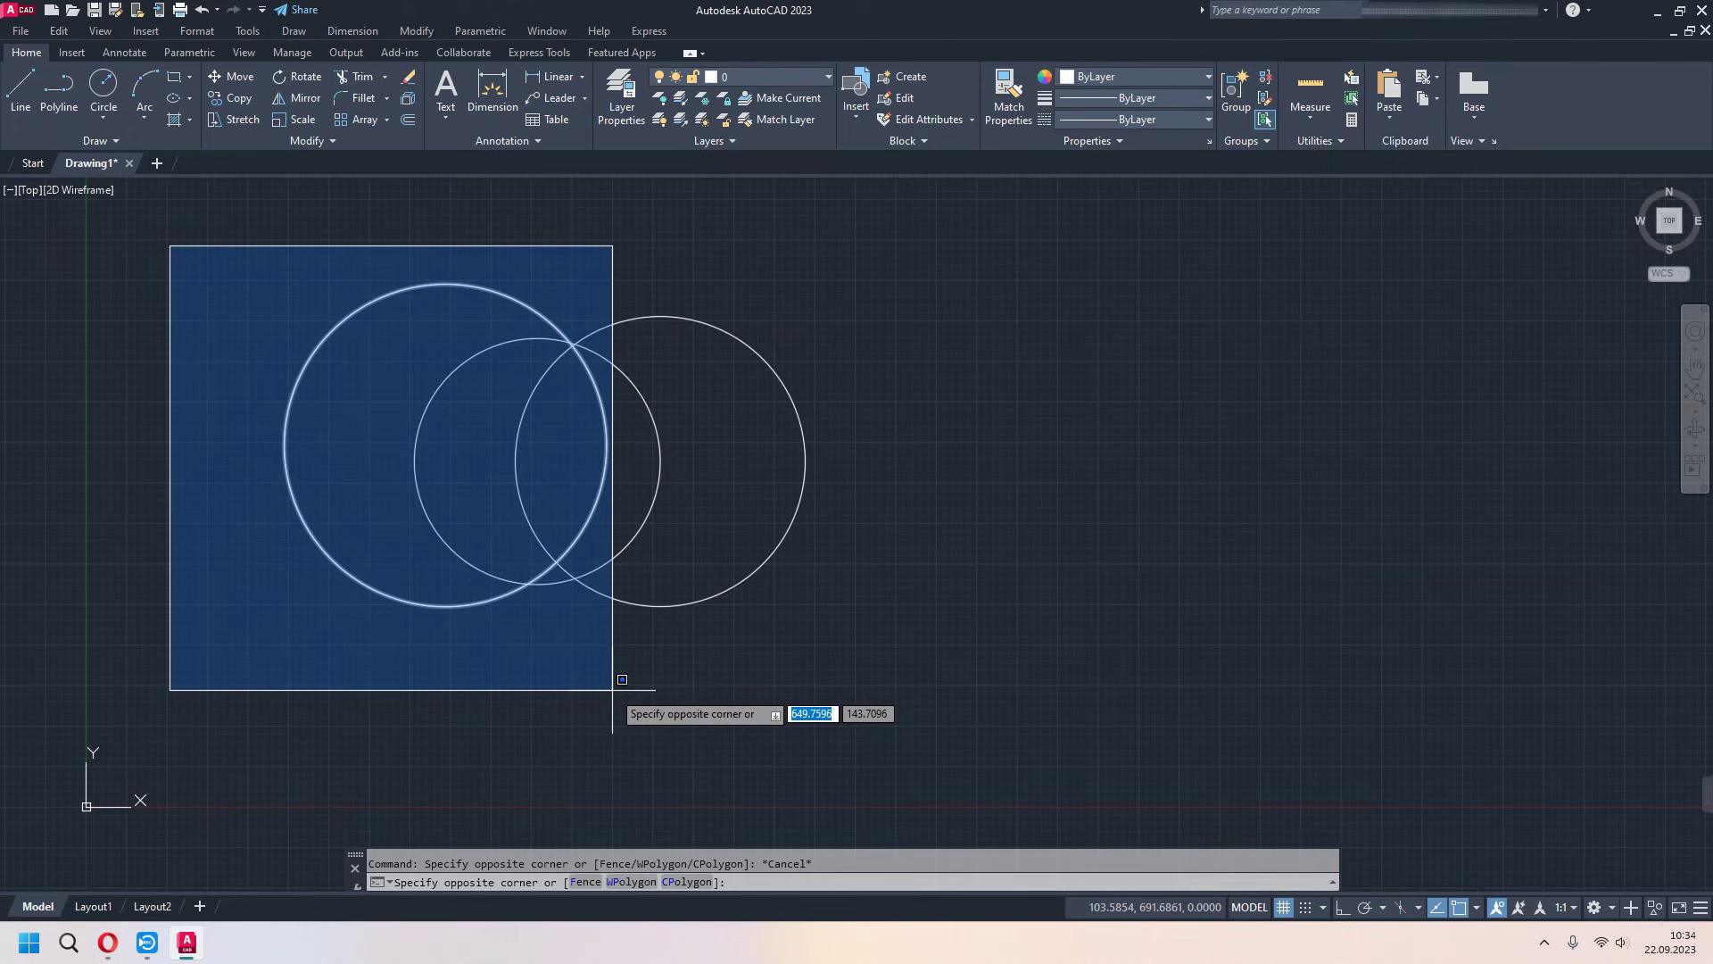
{"action": "left_click", "coordinate": [612, 689]}
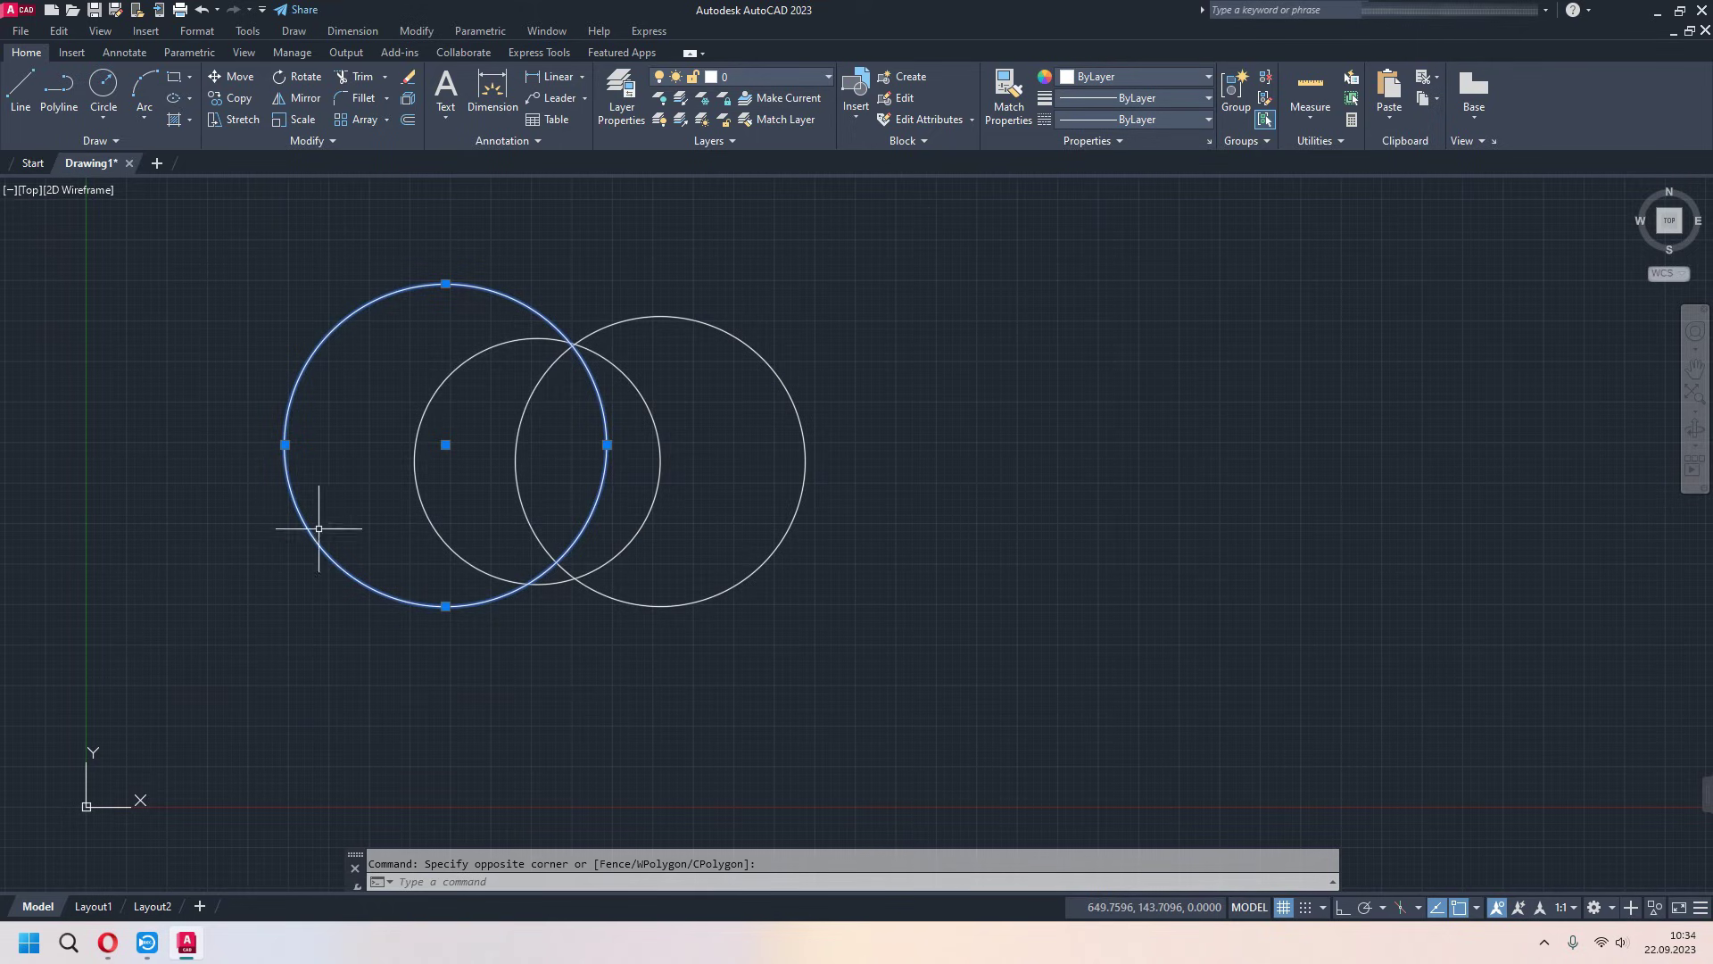
{"action": "key", "text": "Escape"}
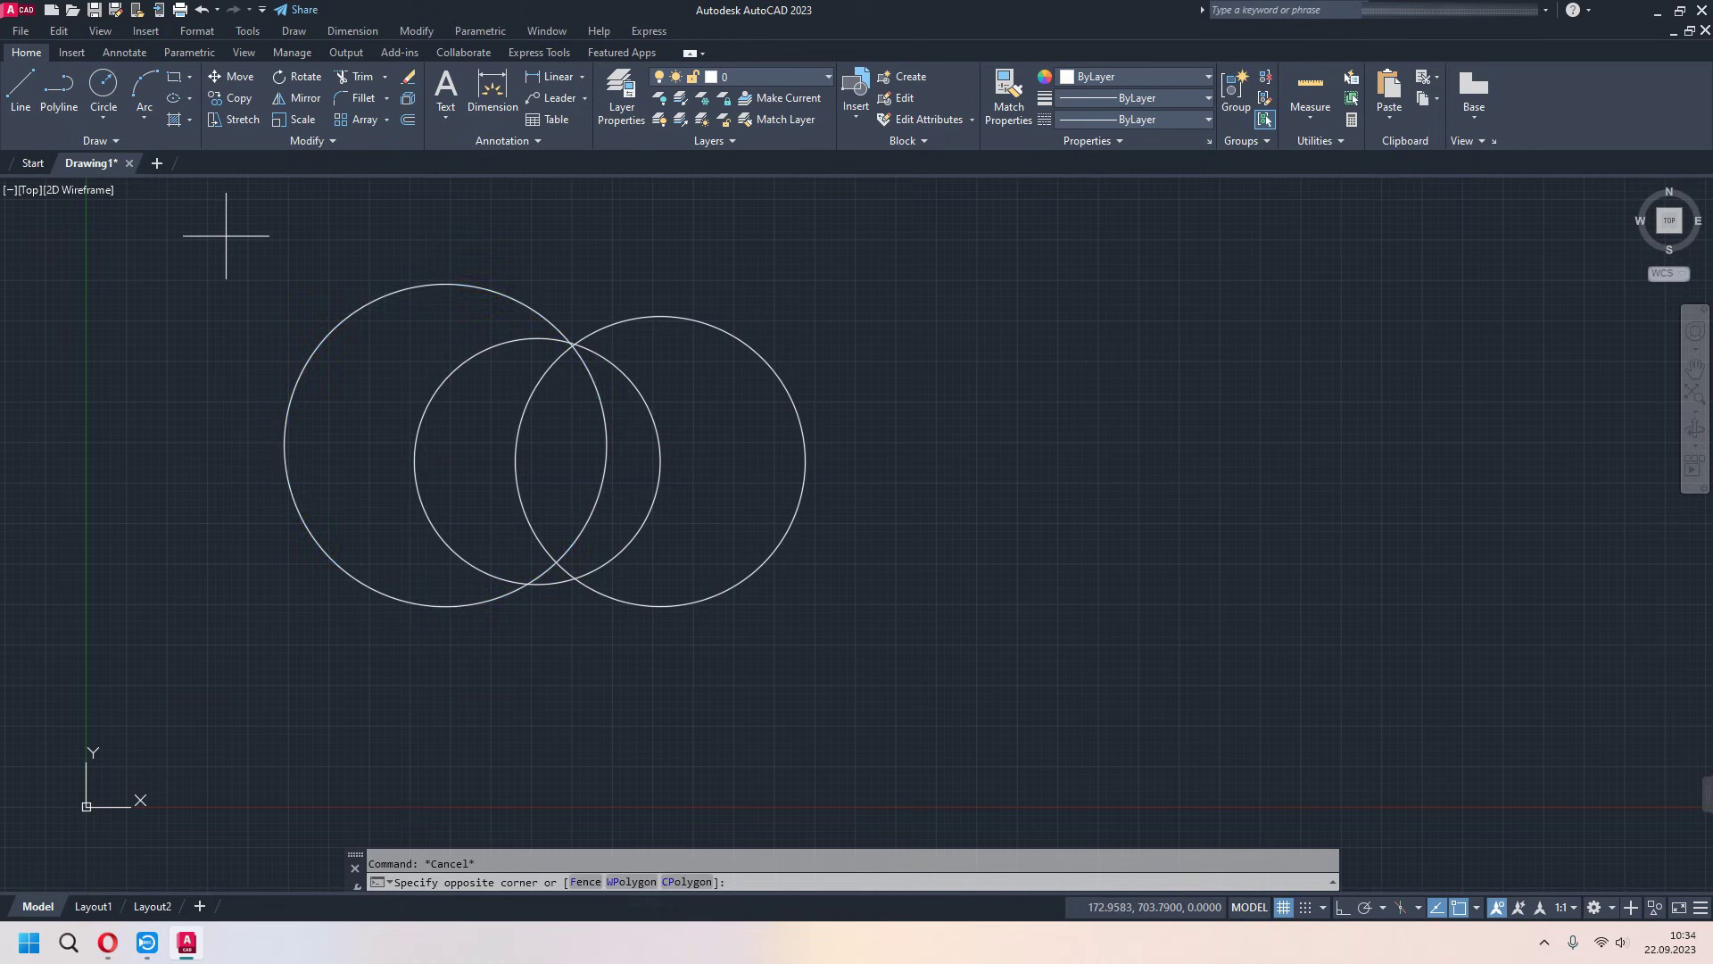
{"action": "left_click", "coordinate": [227, 237]}
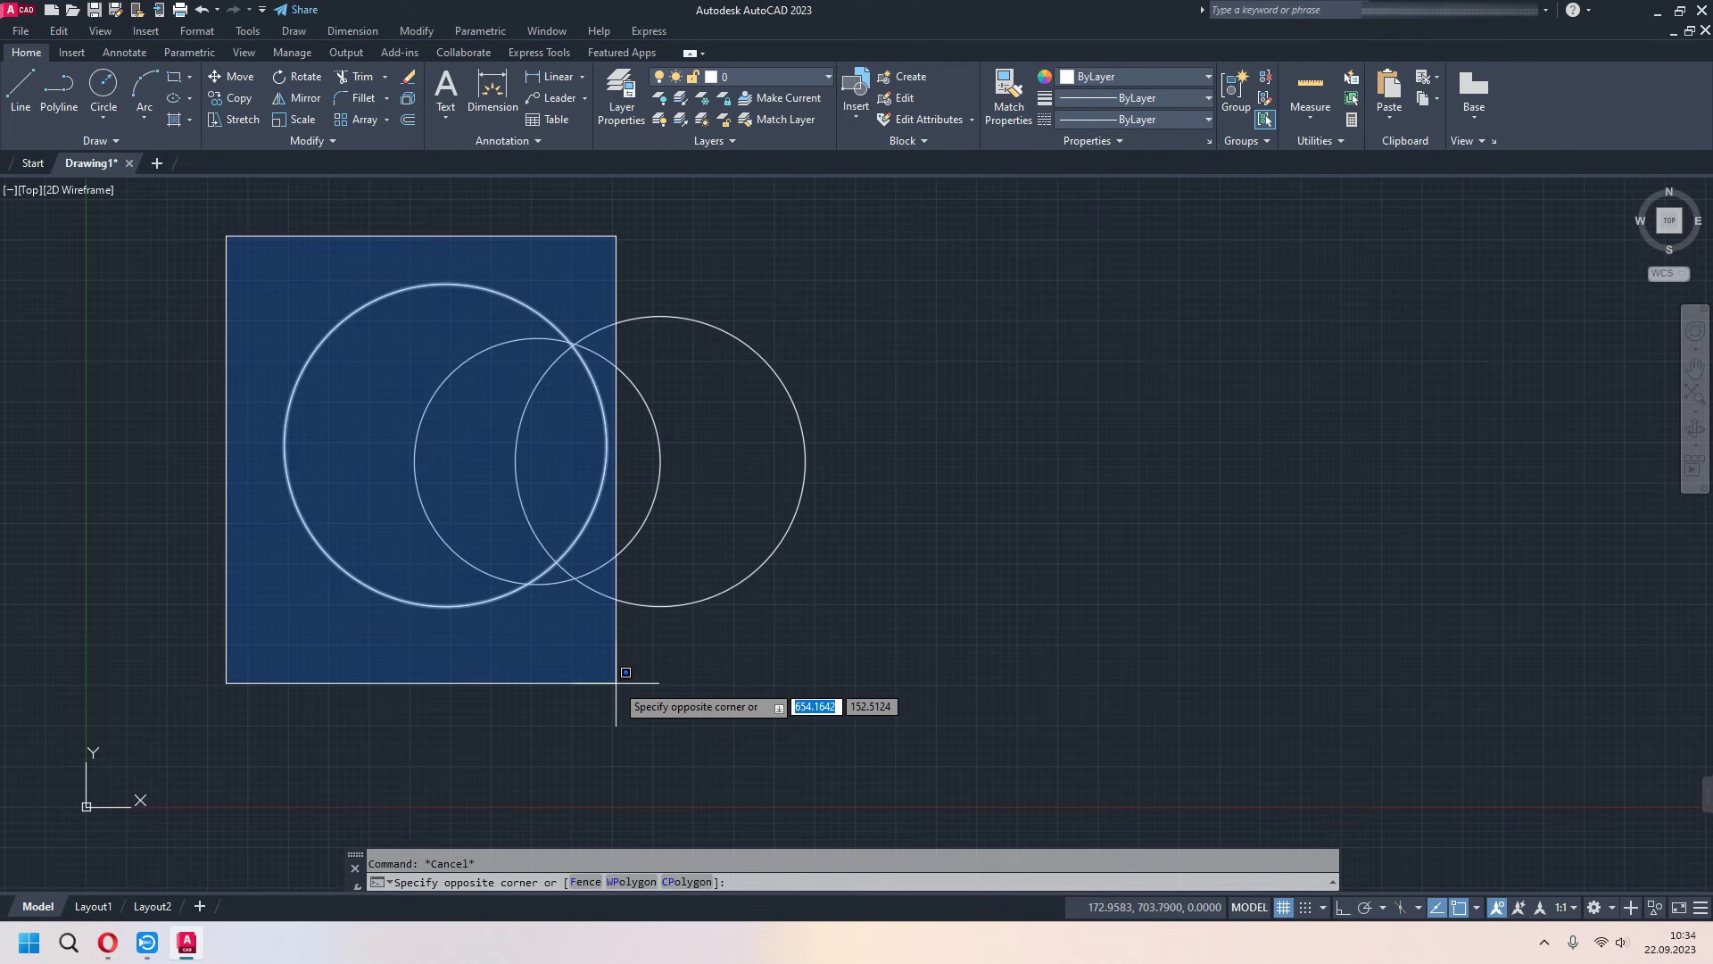
{"action": "key", "text": "Escape"}
- Crossing-select all three circles from the right and delete them
{"action": "left_click", "coordinate": [964, 250]}
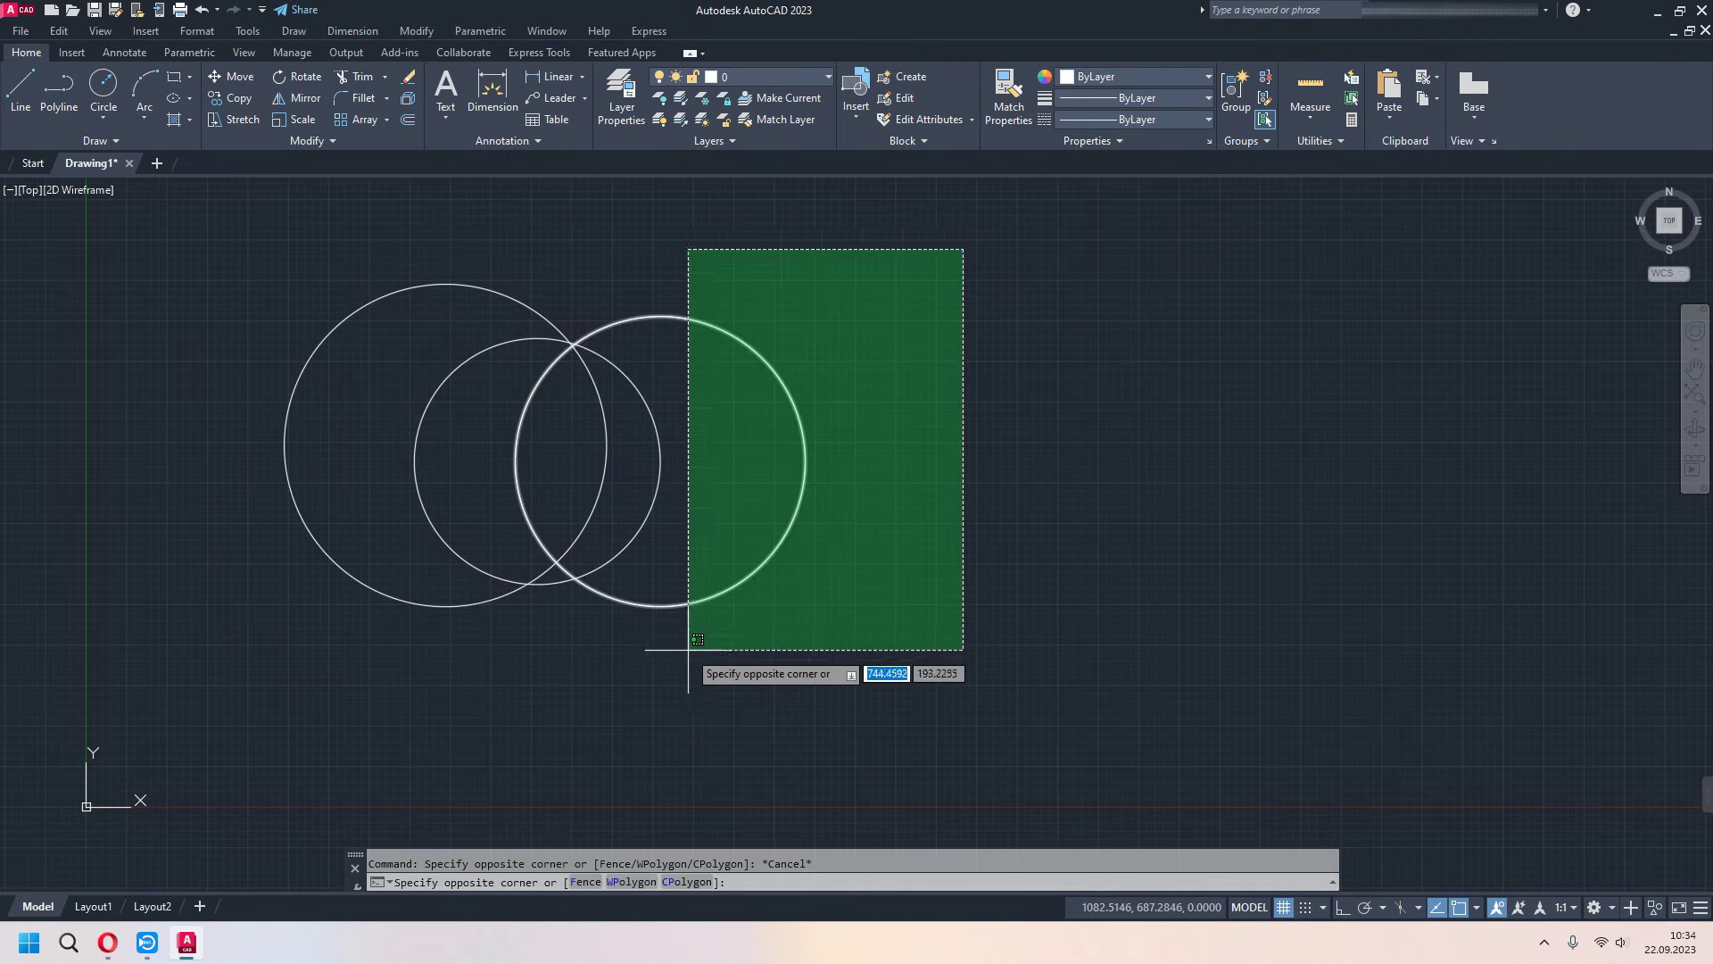
{"action": "left_click", "coordinate": [600, 669]}
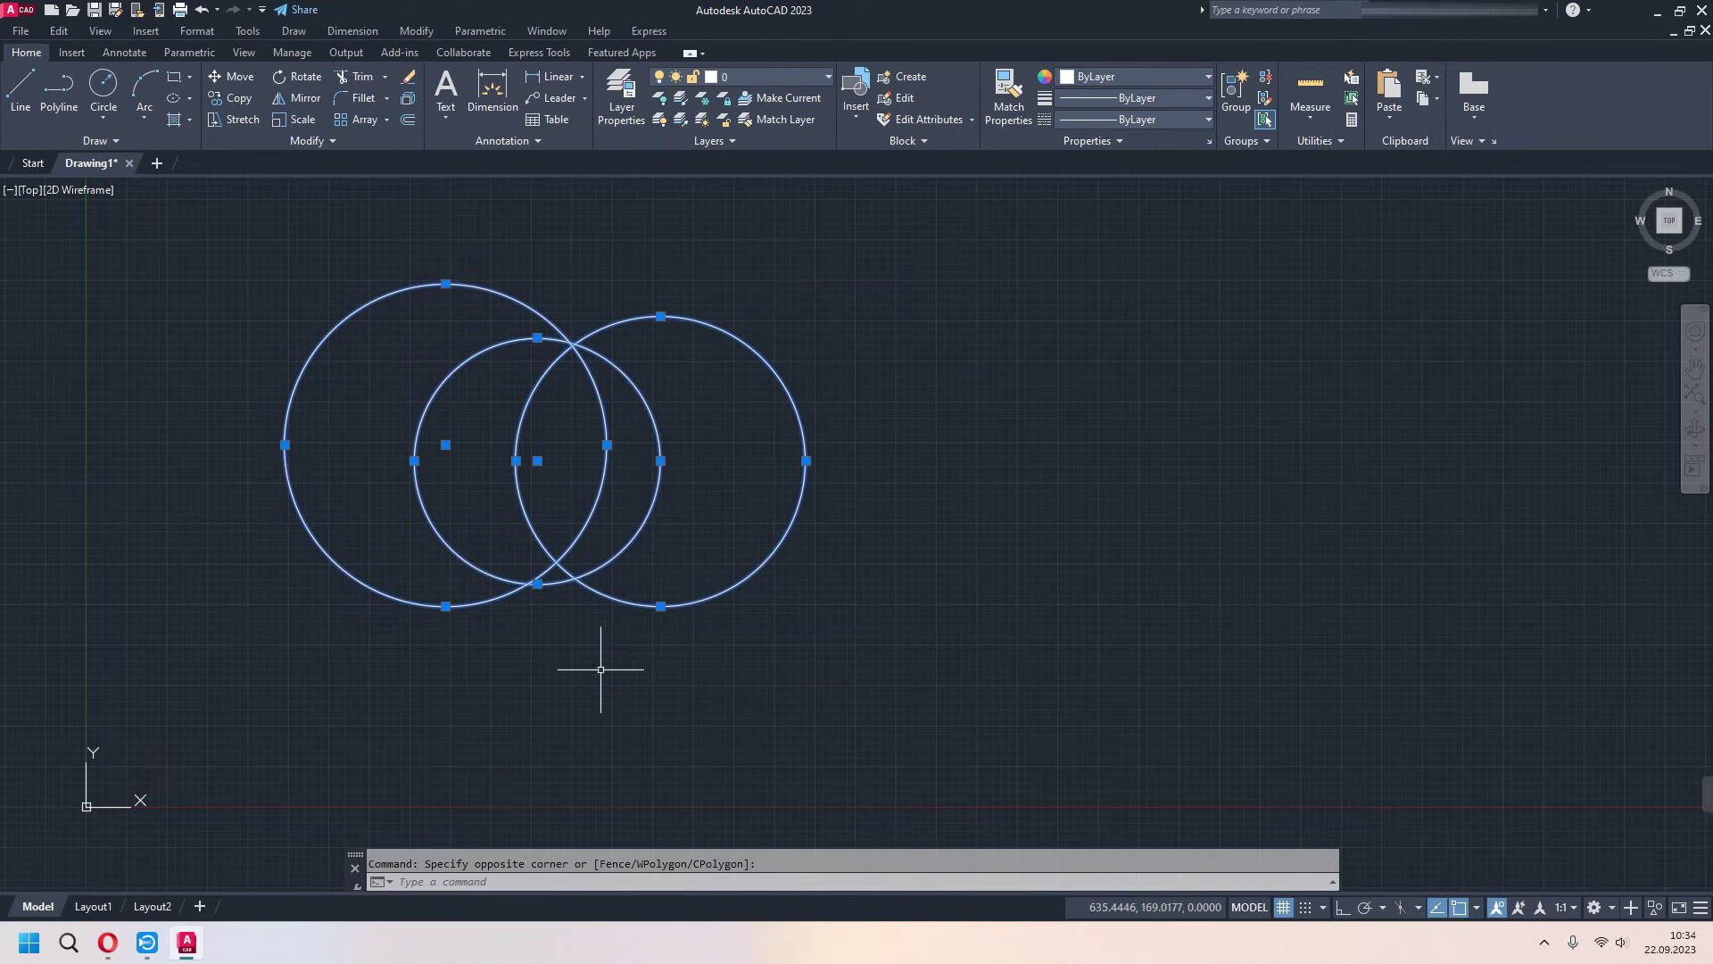
{"action": "key", "text": "Escape"}
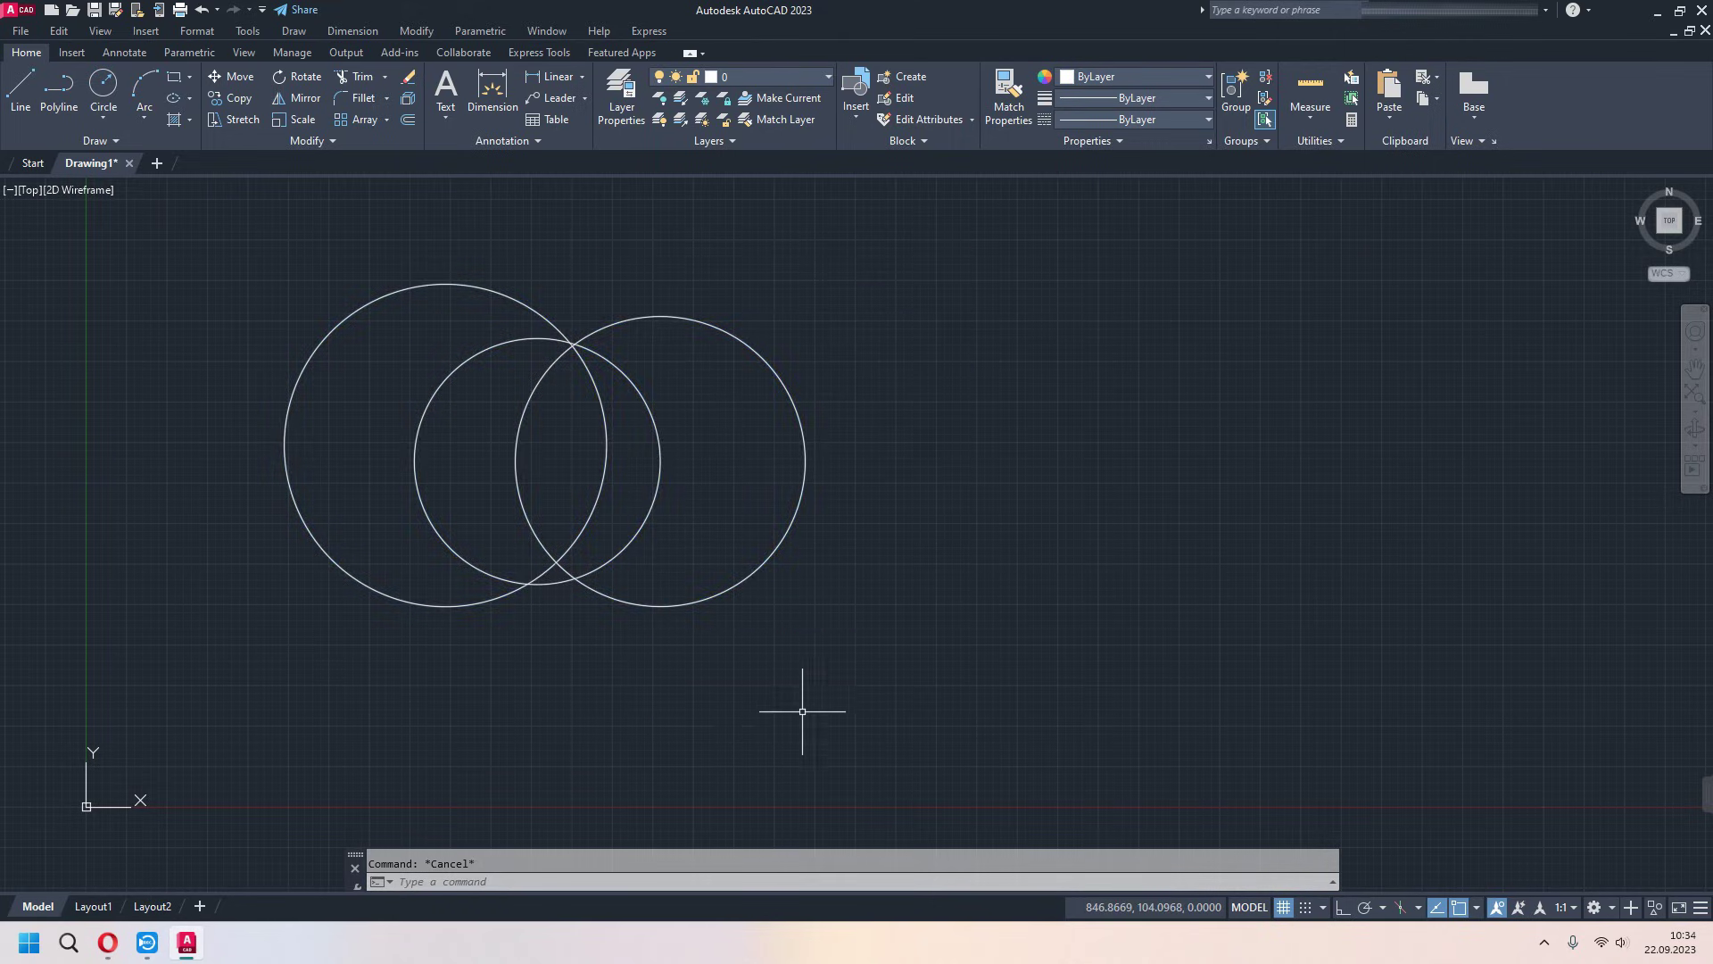
{"action": "left_click", "coordinate": [1012, 265]}
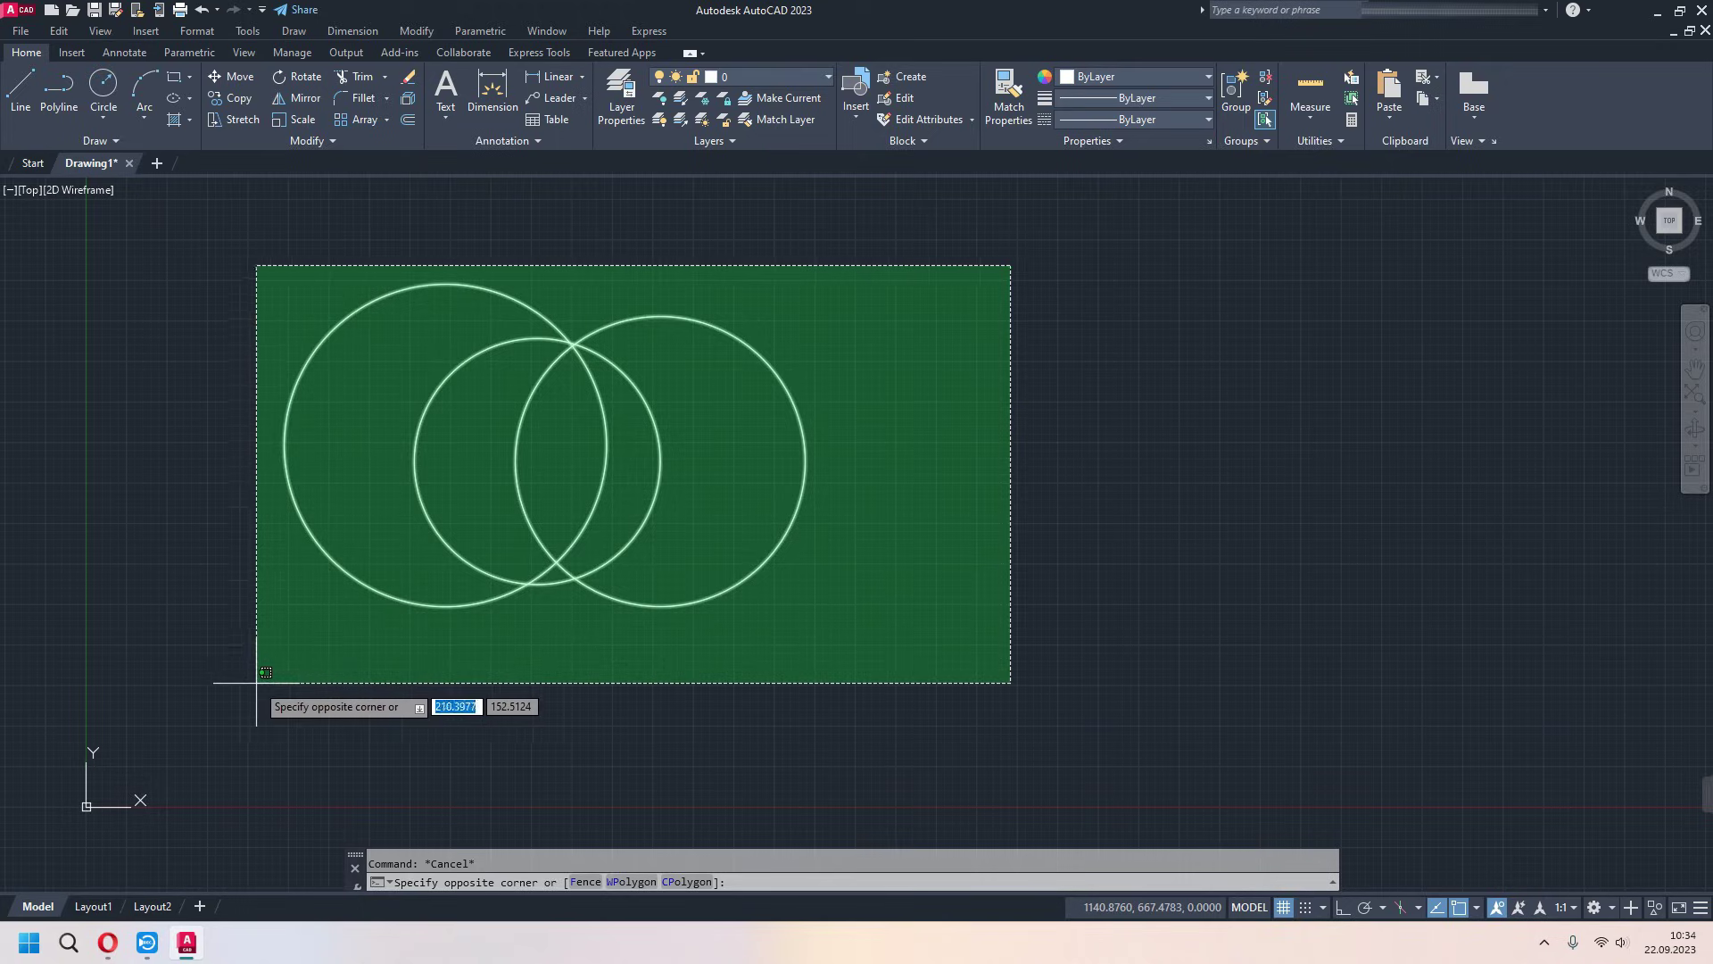
{"action": "left_click", "coordinate": [251, 687]}
{"action": "key", "text": "Delete"}
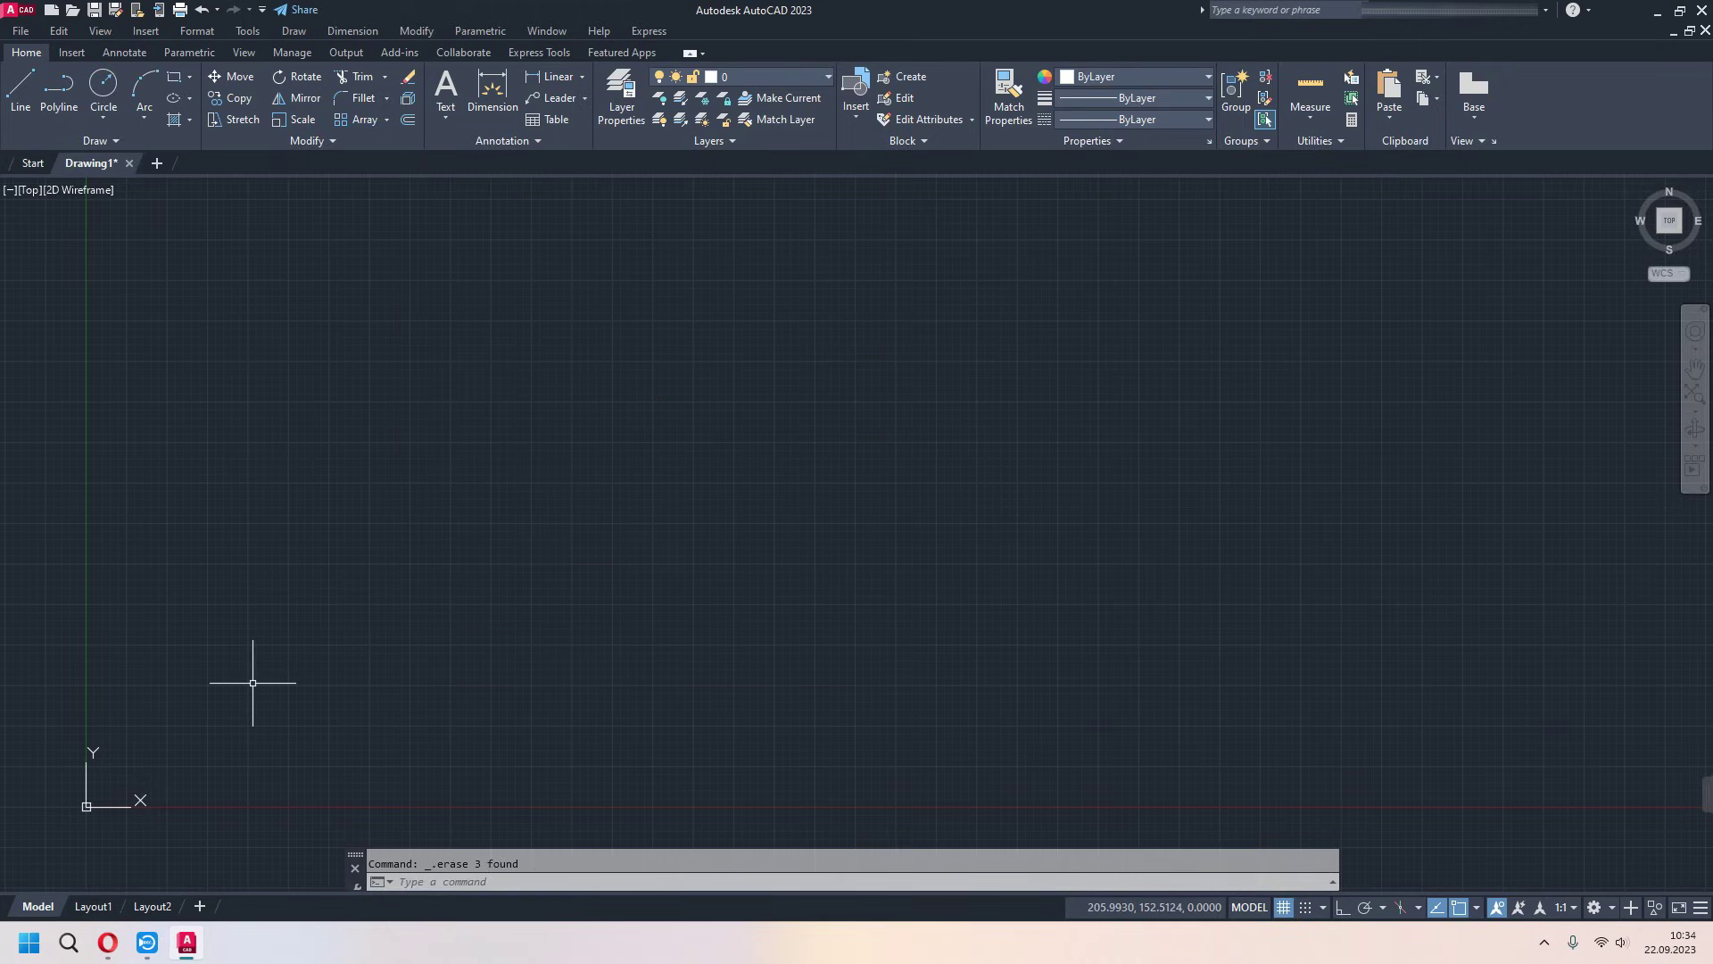
- Switch to the 3D Basics workspace using the status-bar workspace gear
{"action": "left_click", "coordinate": [1706, 912]}
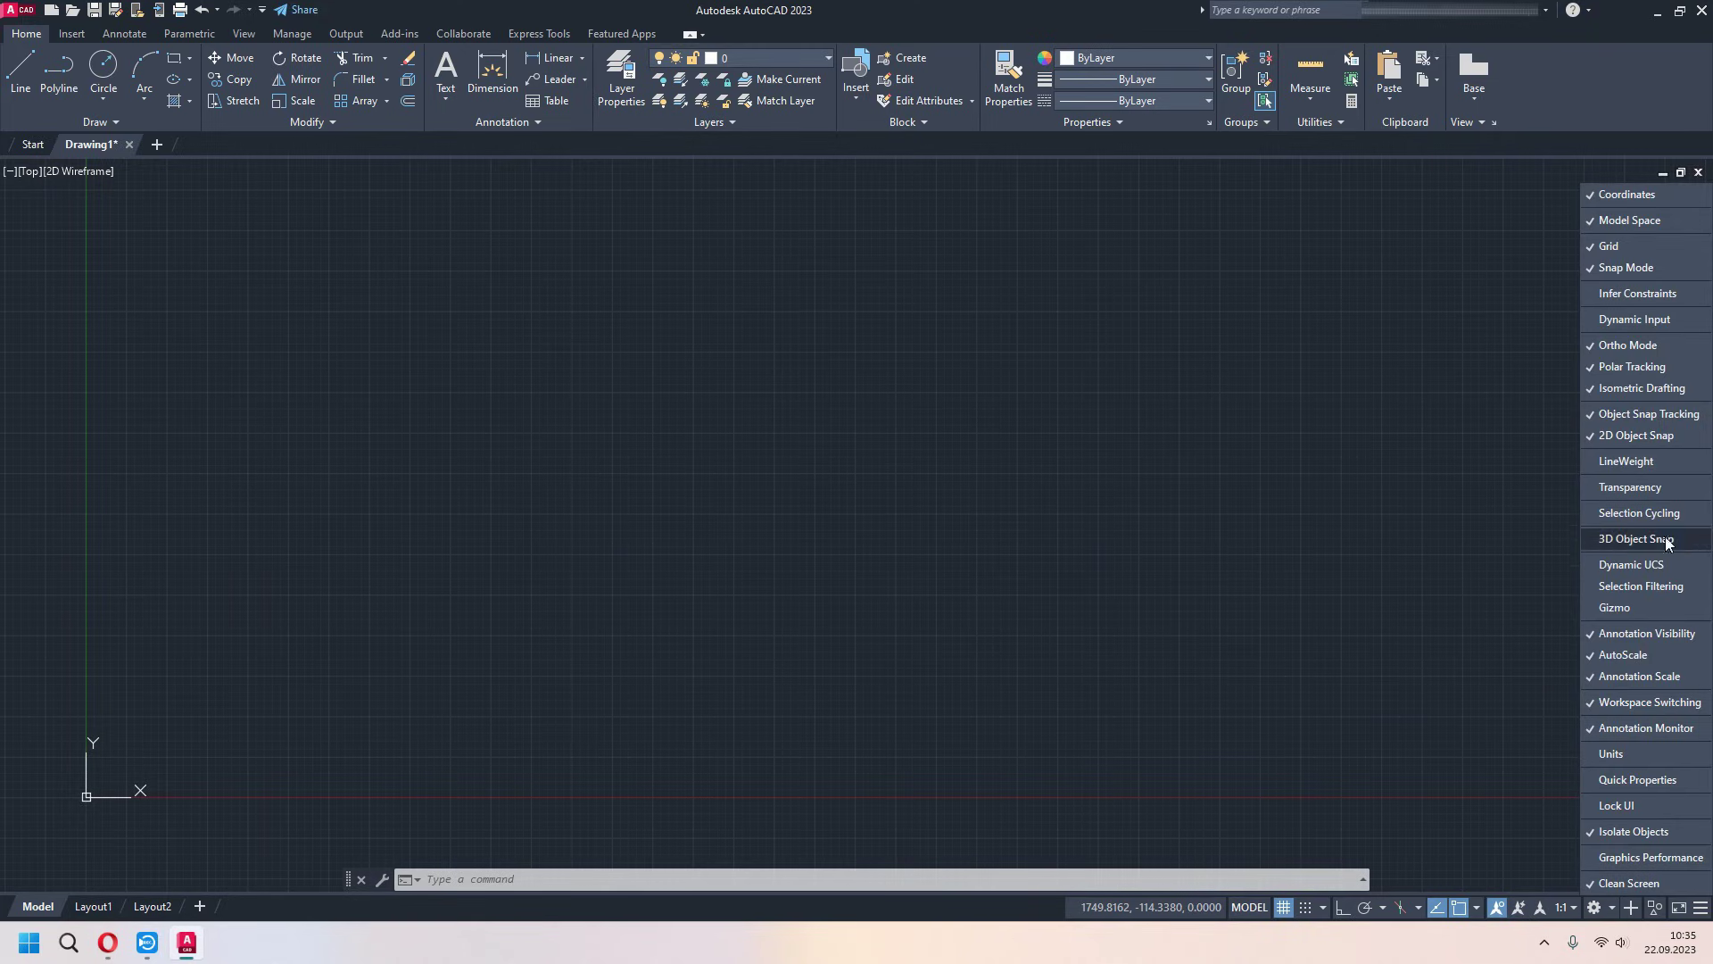
{"action": "left_click", "coordinate": [1705, 912]}
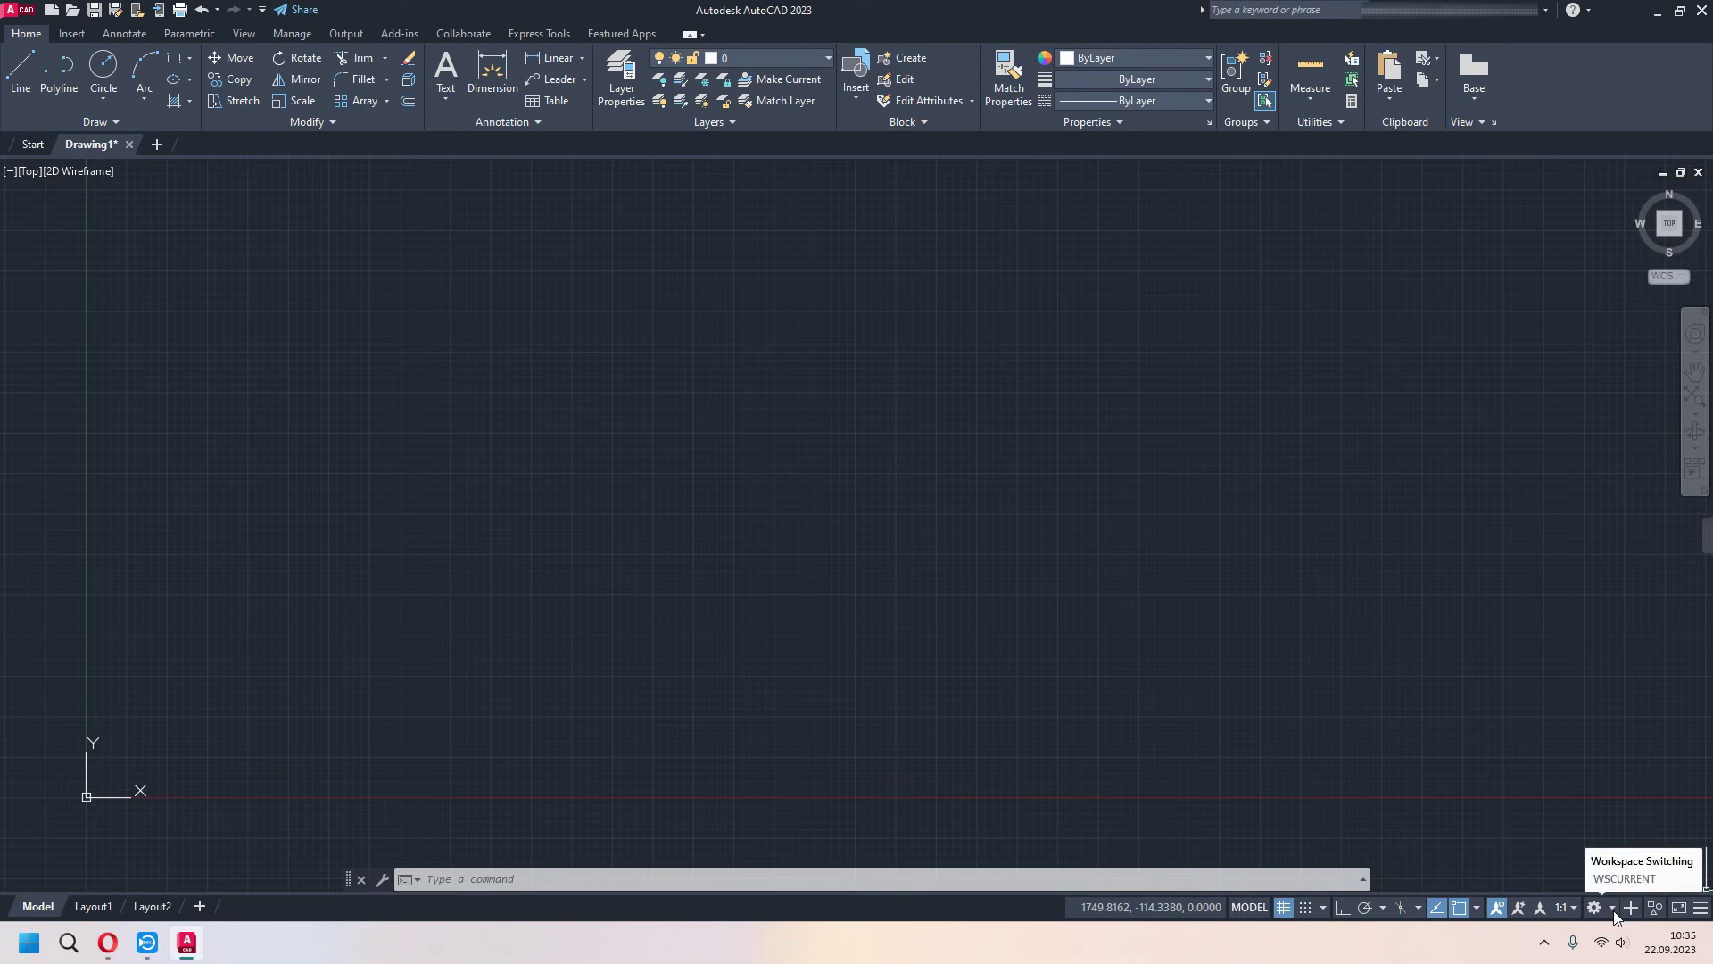
{"action": "left_click", "coordinate": [1613, 909]}
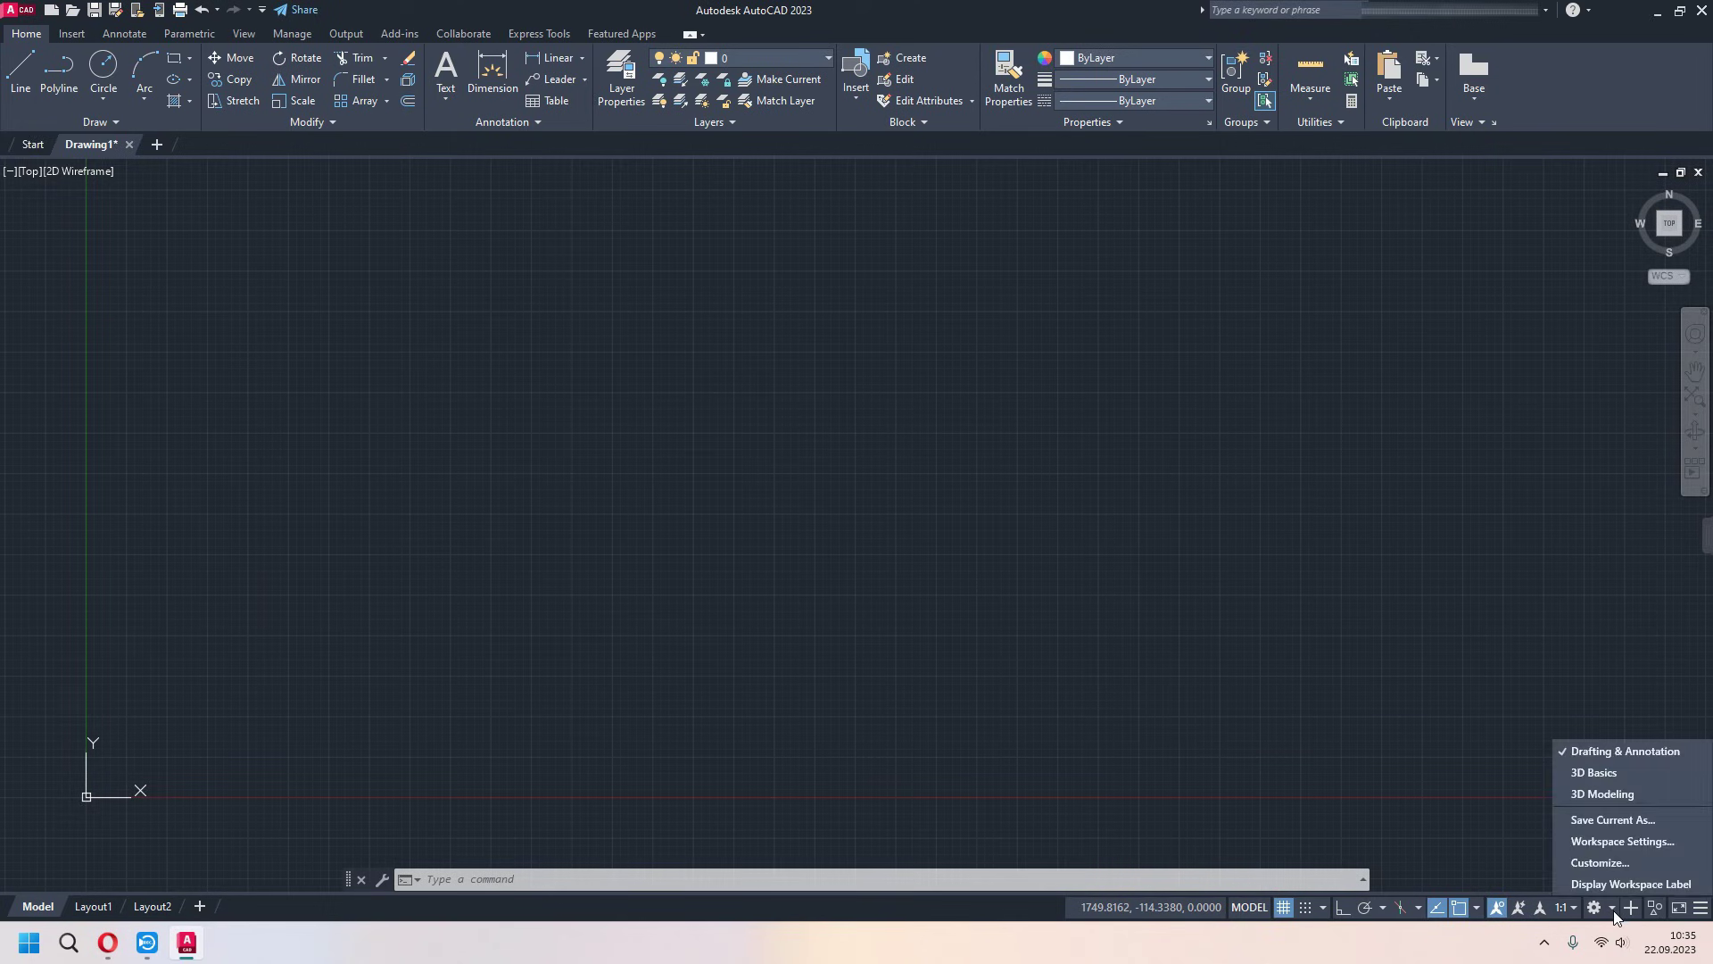
{"action": "left_click", "coordinate": [1617, 775]}
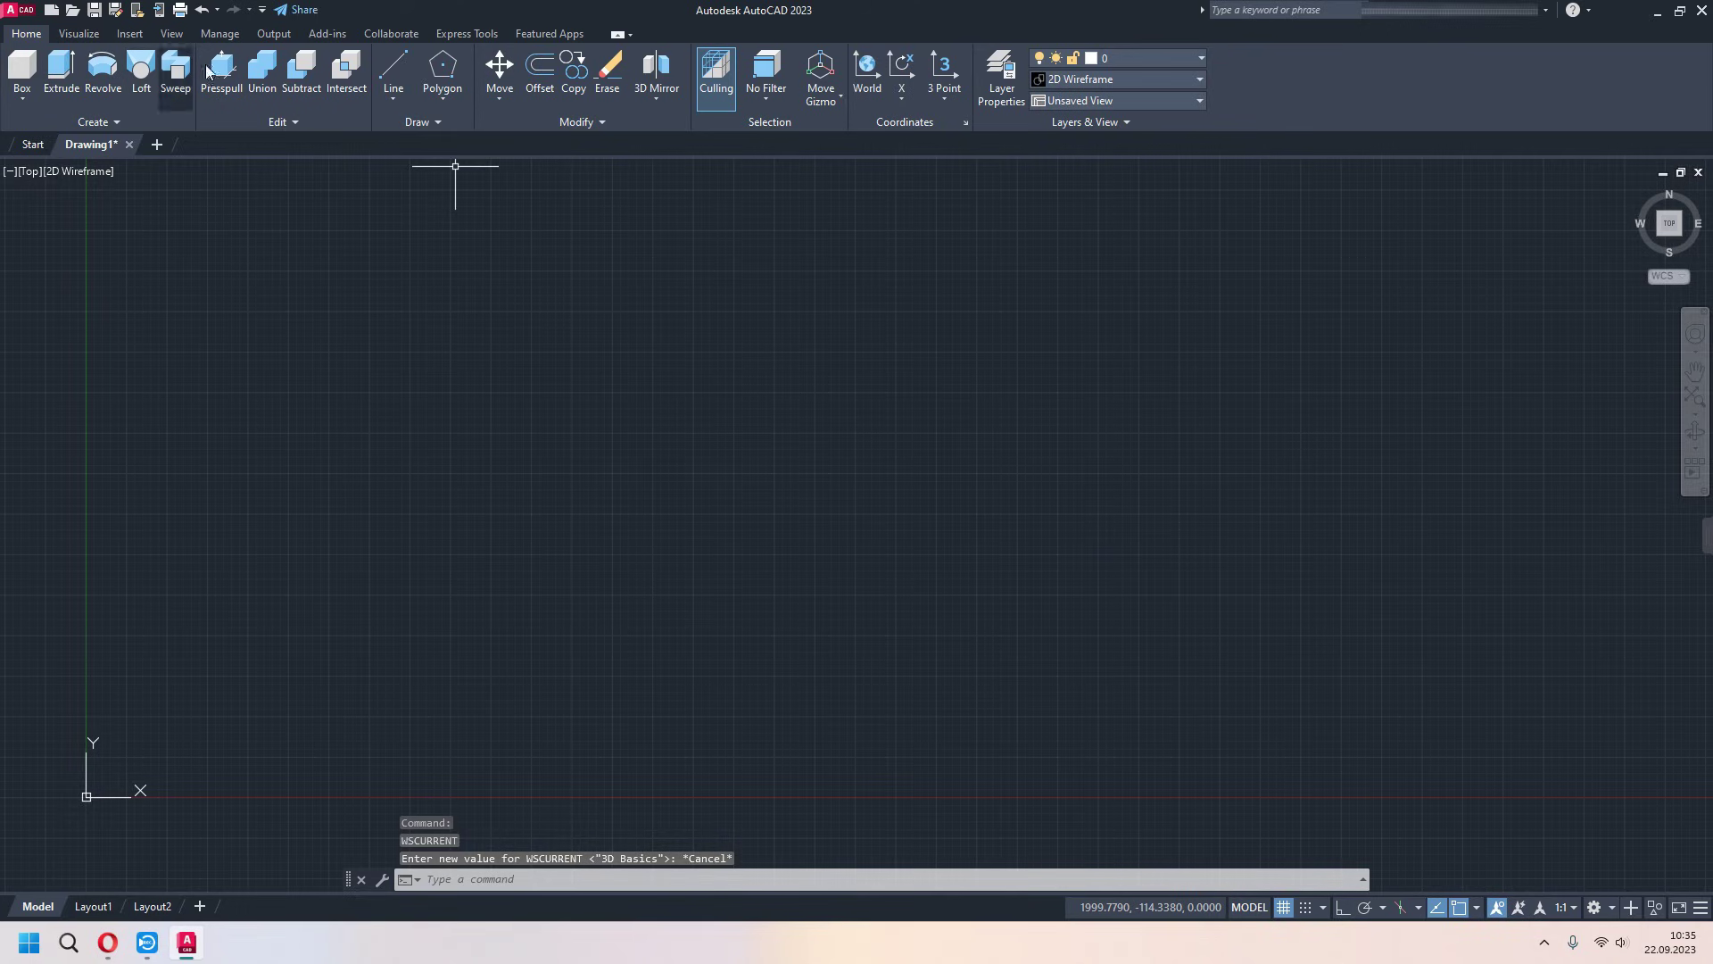
- Create a box solid from two base corners with a height of 100
{"action": "left_click", "coordinate": [22, 100]}
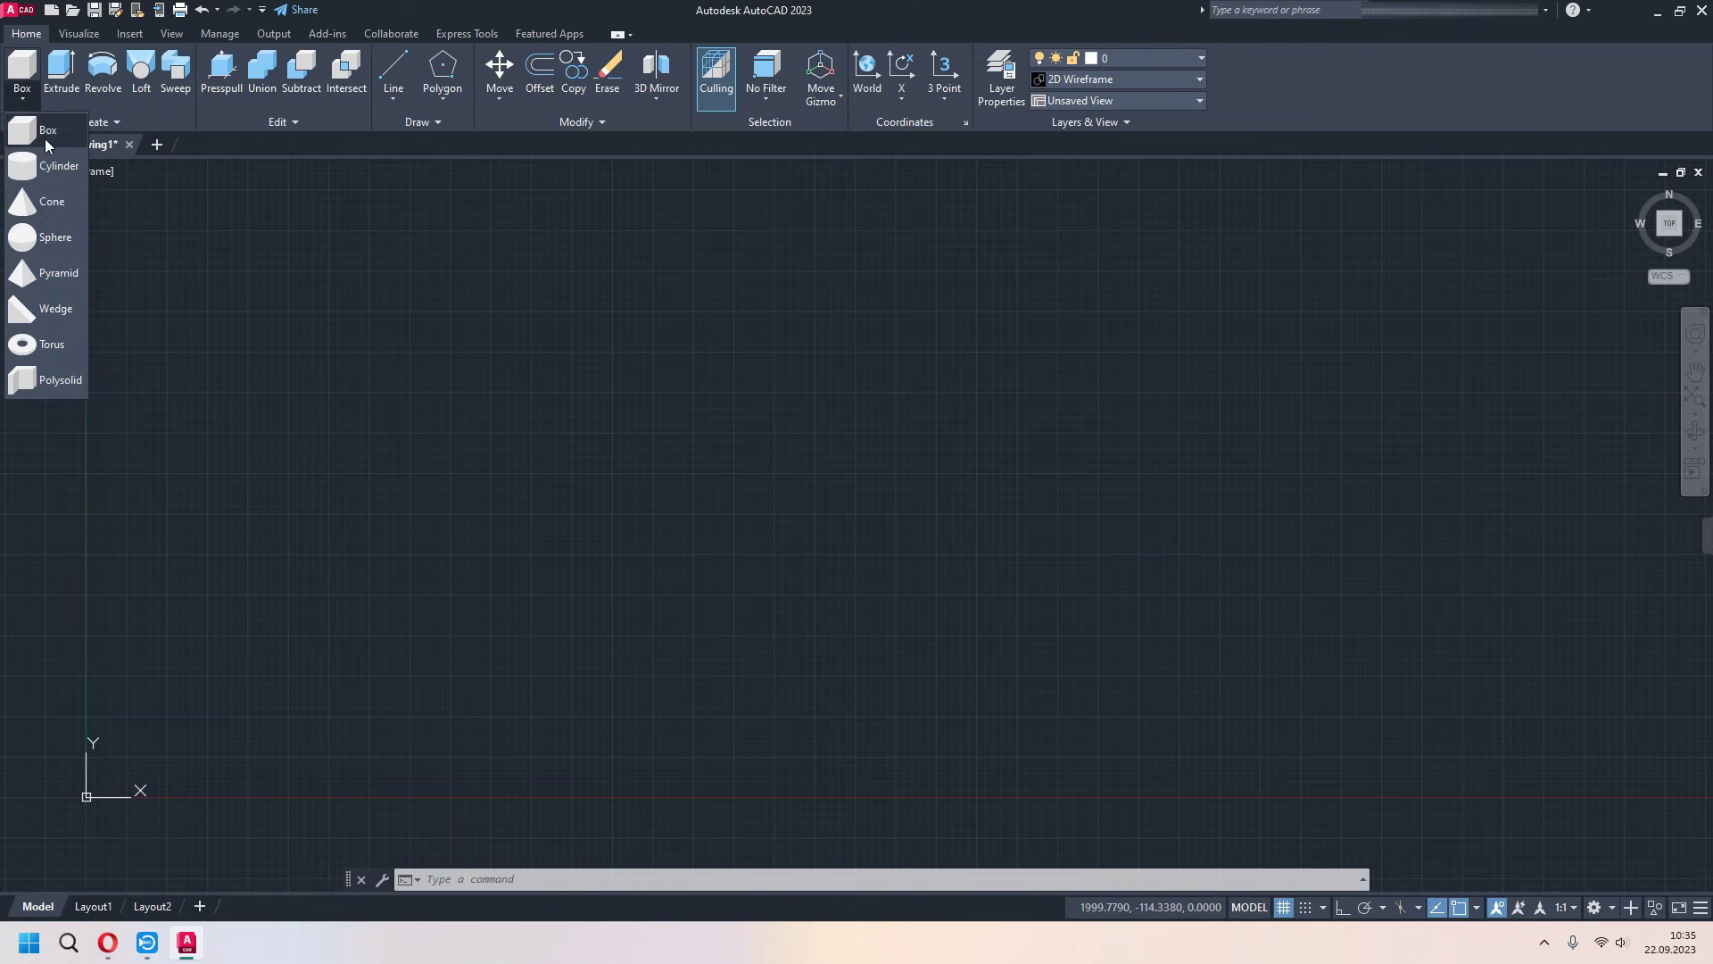
{"action": "left_click", "coordinate": [44, 138]}
{"action": "left_click", "coordinate": [469, 535]}
{"action": "left_click", "coordinate": [845, 686]}
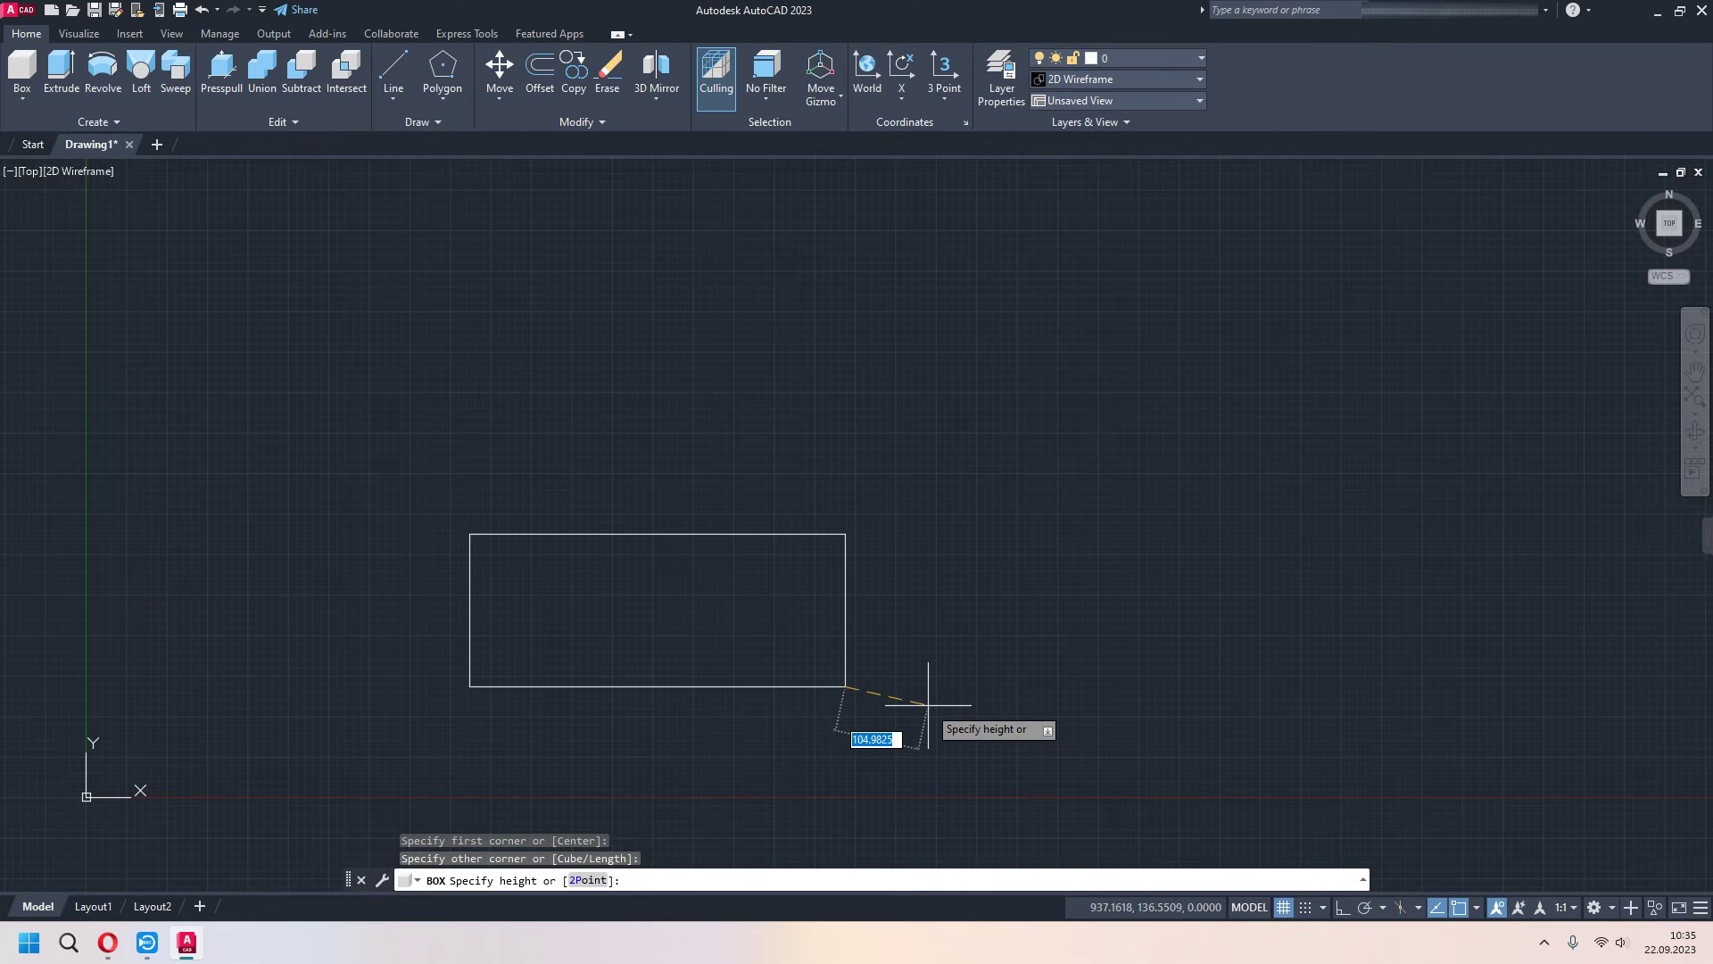
{"action": "type", "text": "100"}
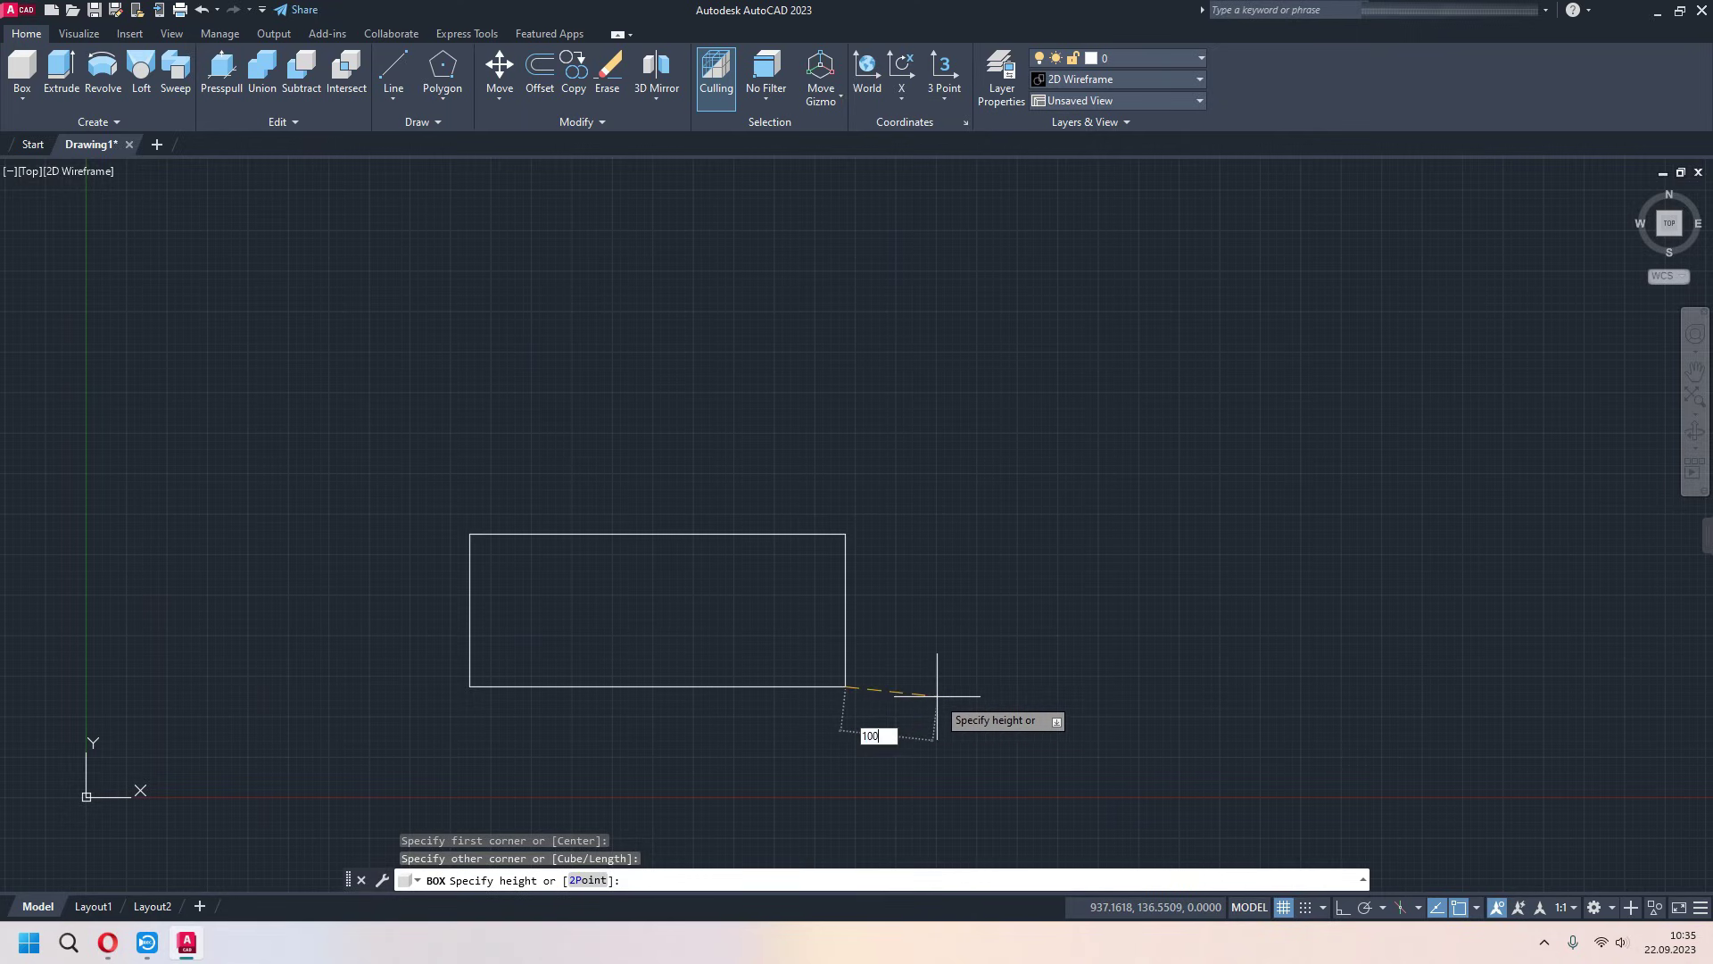
{"action": "key", "text": "Return"}
{"action": "middle_click_drag", "start_coordinate": [968, 607], "coordinate": [1040, 595]}
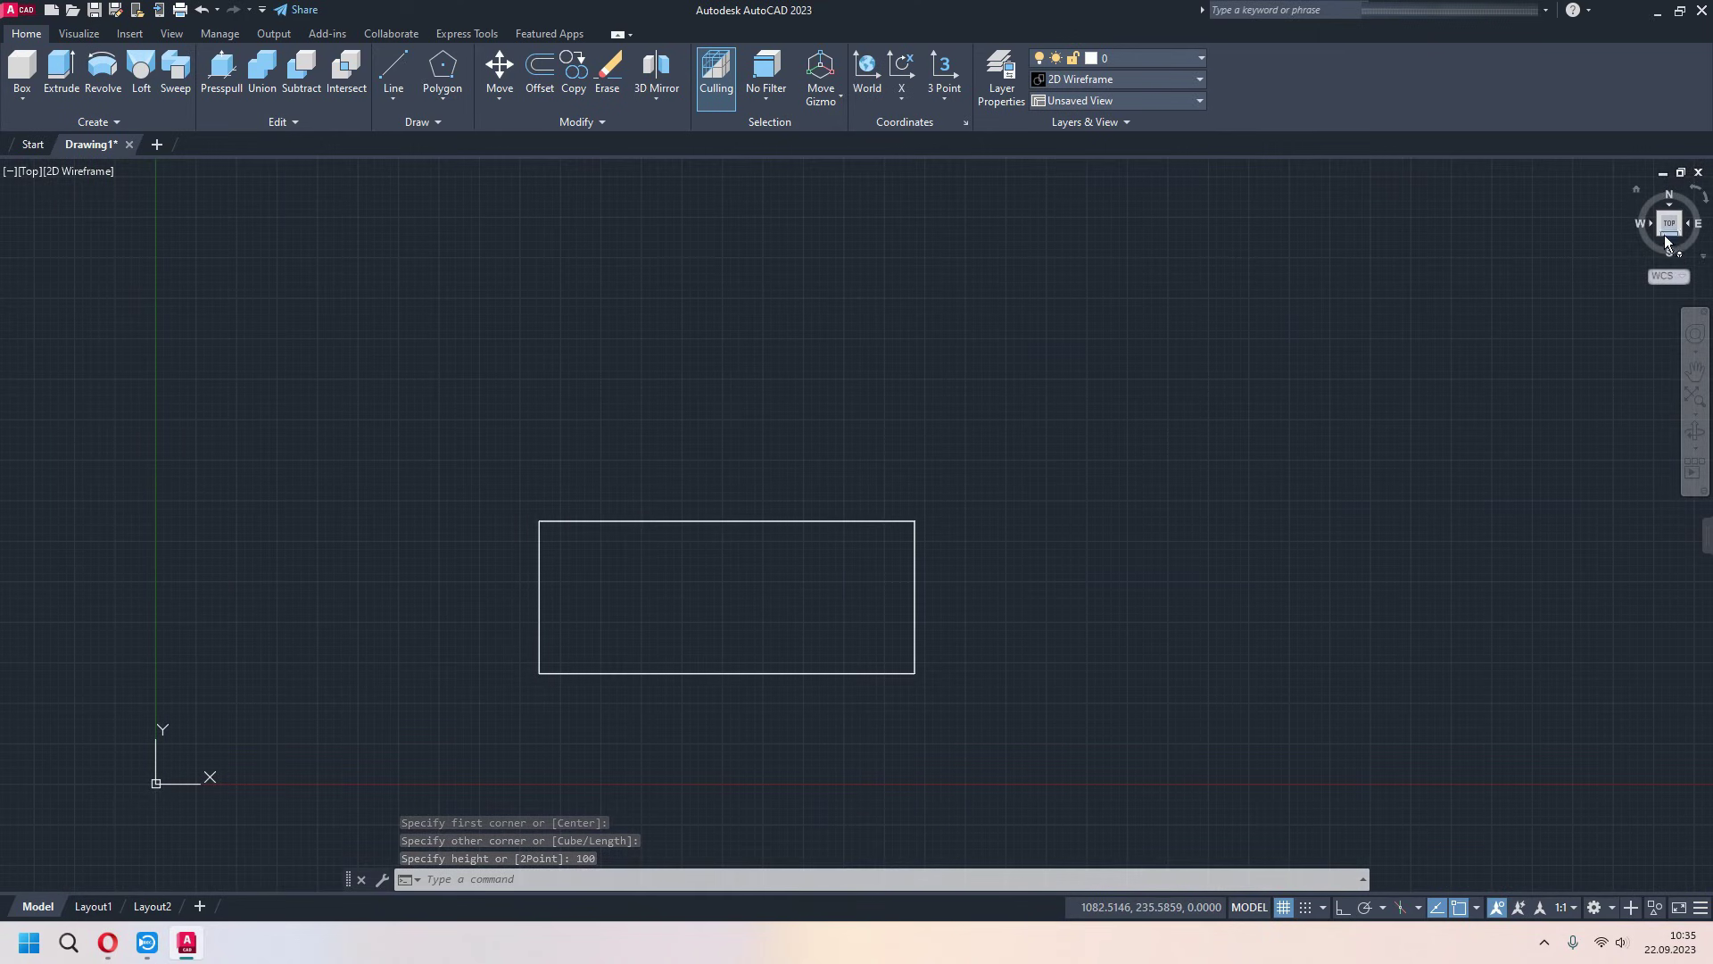
- Orbit and pan the view to see the height-100 box at an angle as a 3D solid
{"action": "left_click_drag", "start_coordinate": [1663, 232], "coordinate": [1640, 210]}
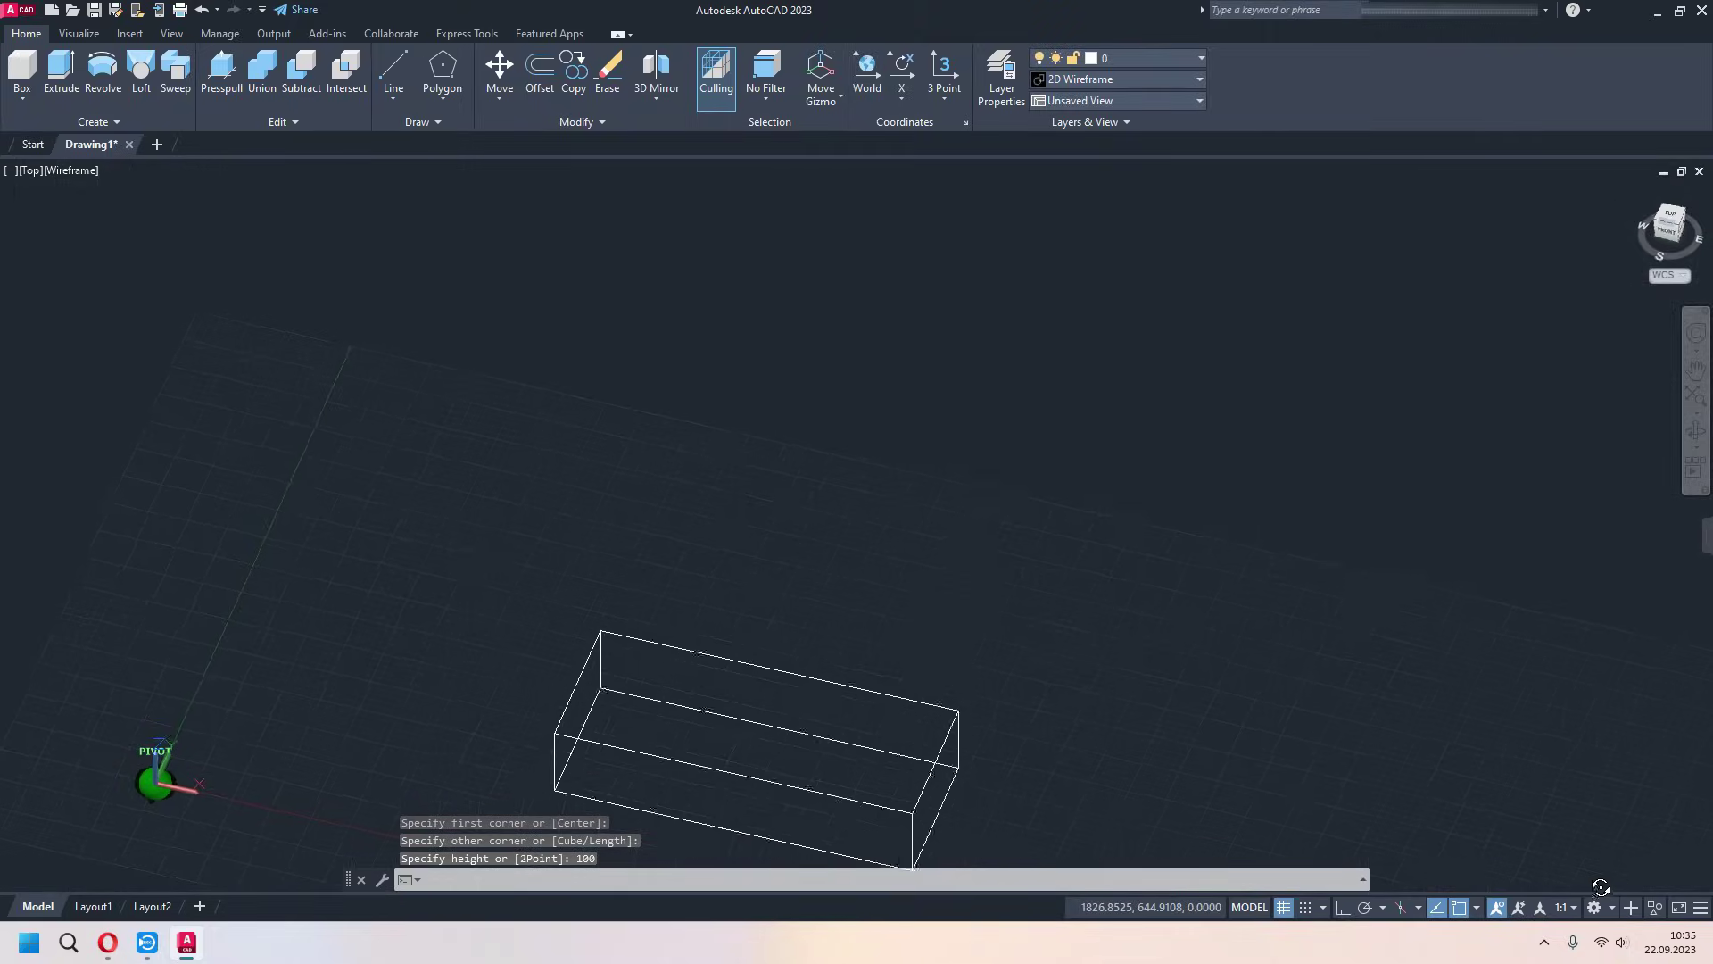
{"action": "left_click_drag", "start_coordinate": [1640, 210], "coordinate": [1642, 219]}
{"action": "middle_click_drag", "start_coordinate": [1025, 730], "coordinate": [1044, 474]}
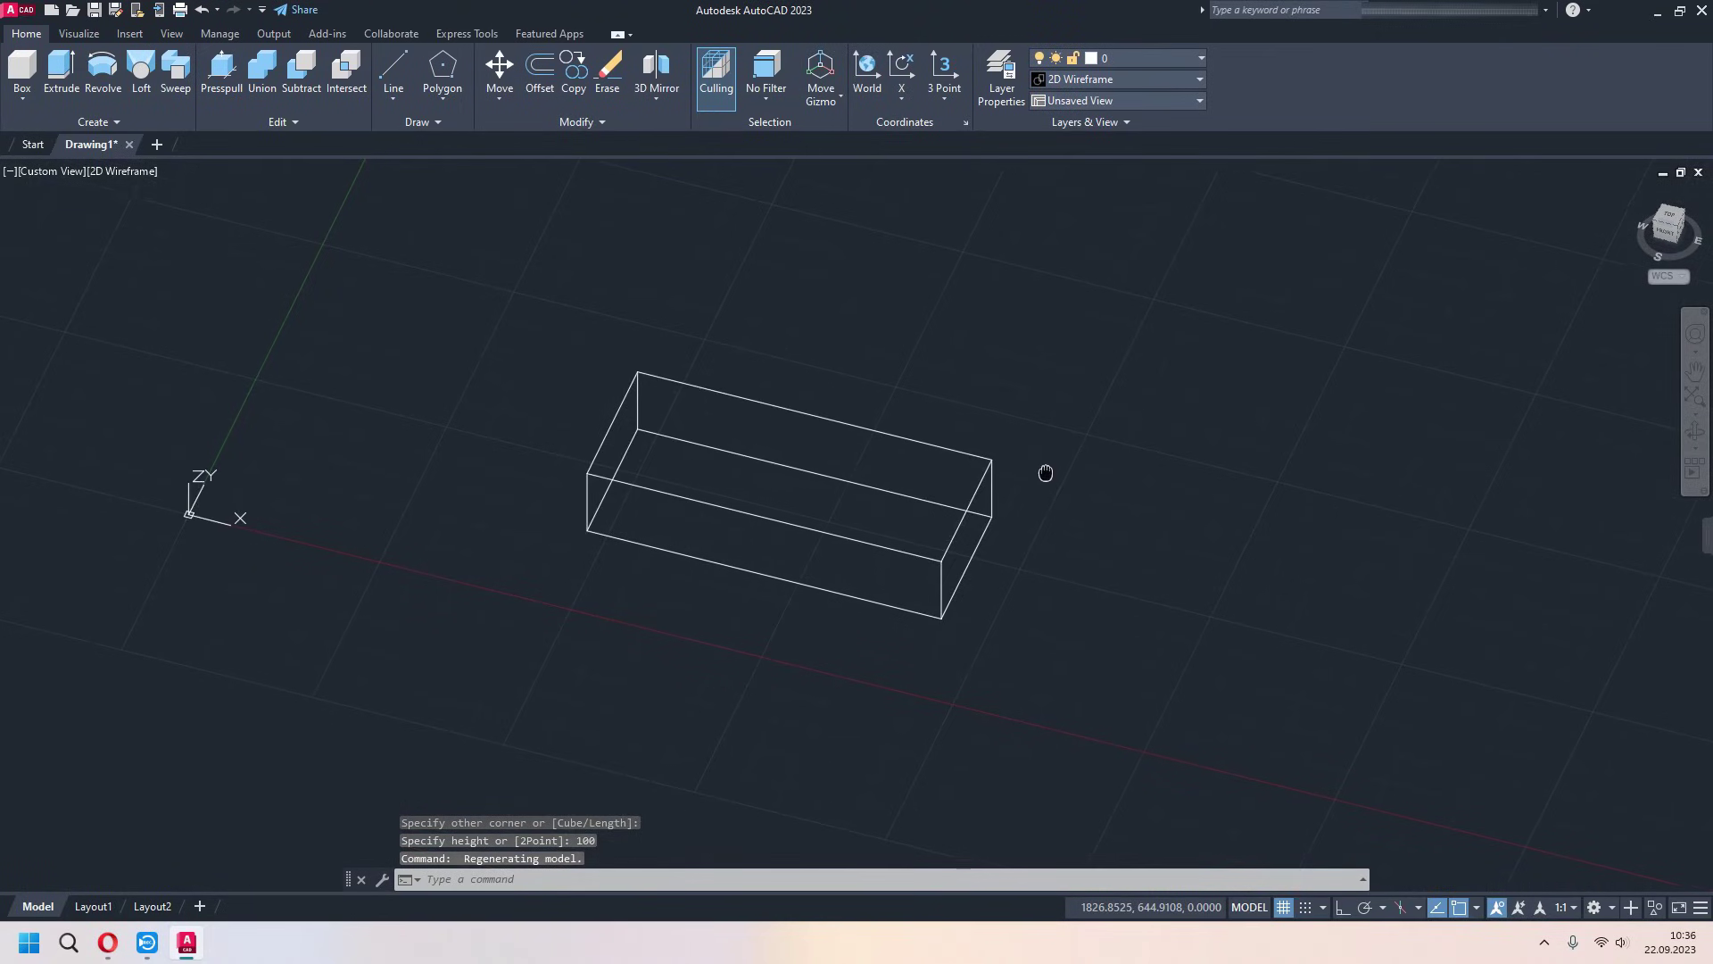
{"action": "mouse_move", "coordinate": [1090, 631]}
{"action": "middle_mouse_down"}
{"action": "mouse_move", "coordinate": [1021, 607]}
{"action": "mouse_move", "coordinate": [1054, 536]}
{"action": "mouse_move", "coordinate": [1082, 669]}
{"action": "mouse_move", "coordinate": [1074, 758]}
{"action": "mouse_move", "coordinate": [1075, 694]}
{"action": "mouse_move", "coordinate": [1086, 765]}
{"action": "mouse_move", "coordinate": [1097, 735]}
{"action": "middle_mouse_up"}
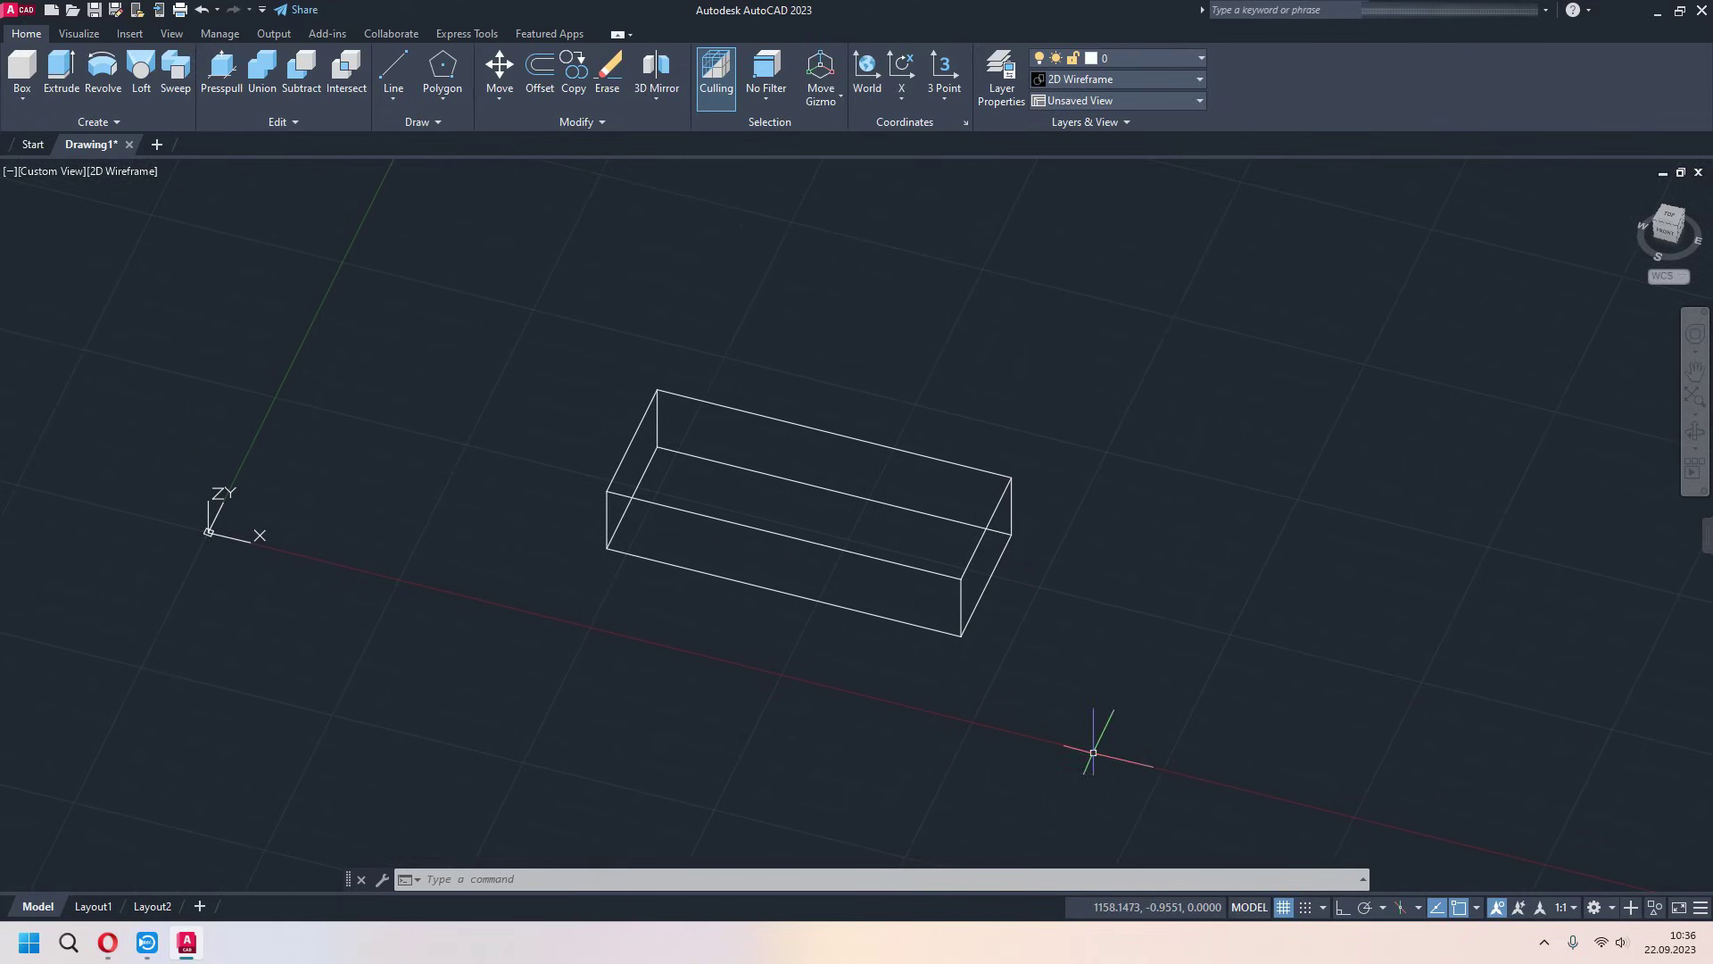
{"action": "mouse_move", "coordinate": [1209, 588]}
{"action": "middle_mouse_down"}
{"action": "mouse_move", "coordinate": [1163, 602]}
{"action": "mouse_move", "coordinate": [1178, 650]}
{"action": "middle_mouse_up"}
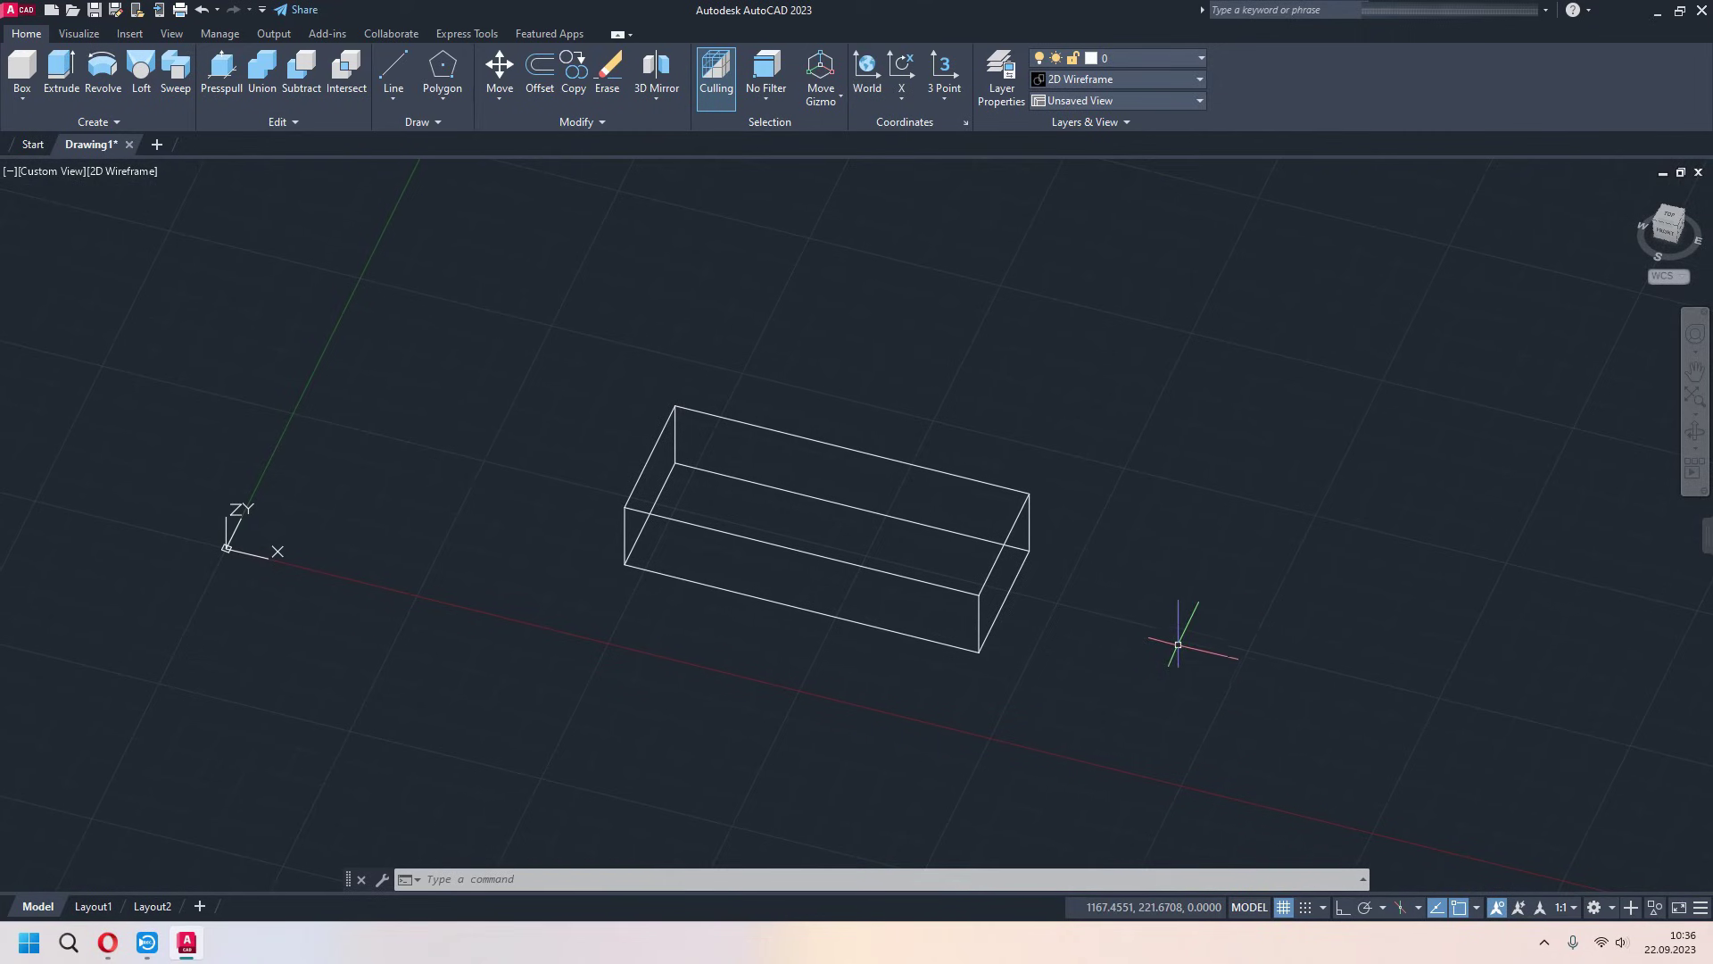
{"action": "mouse_move", "coordinate": [1105, 674]}
{"action": "middle_mouse_down", "text": "shift"}
{"action": "mouse_move", "coordinate": [1098, 692]}
{"action": "mouse_move", "coordinate": [1113, 654]}
{"action": "mouse_move", "coordinate": [1097, 605]}
{"action": "mouse_move", "coordinate": [1151, 607]}
{"action": "mouse_move", "coordinate": [1133, 650]}
{"action": "mouse_move", "coordinate": [1159, 777]}
{"action": "middle_mouse_up", "text": "shift"}
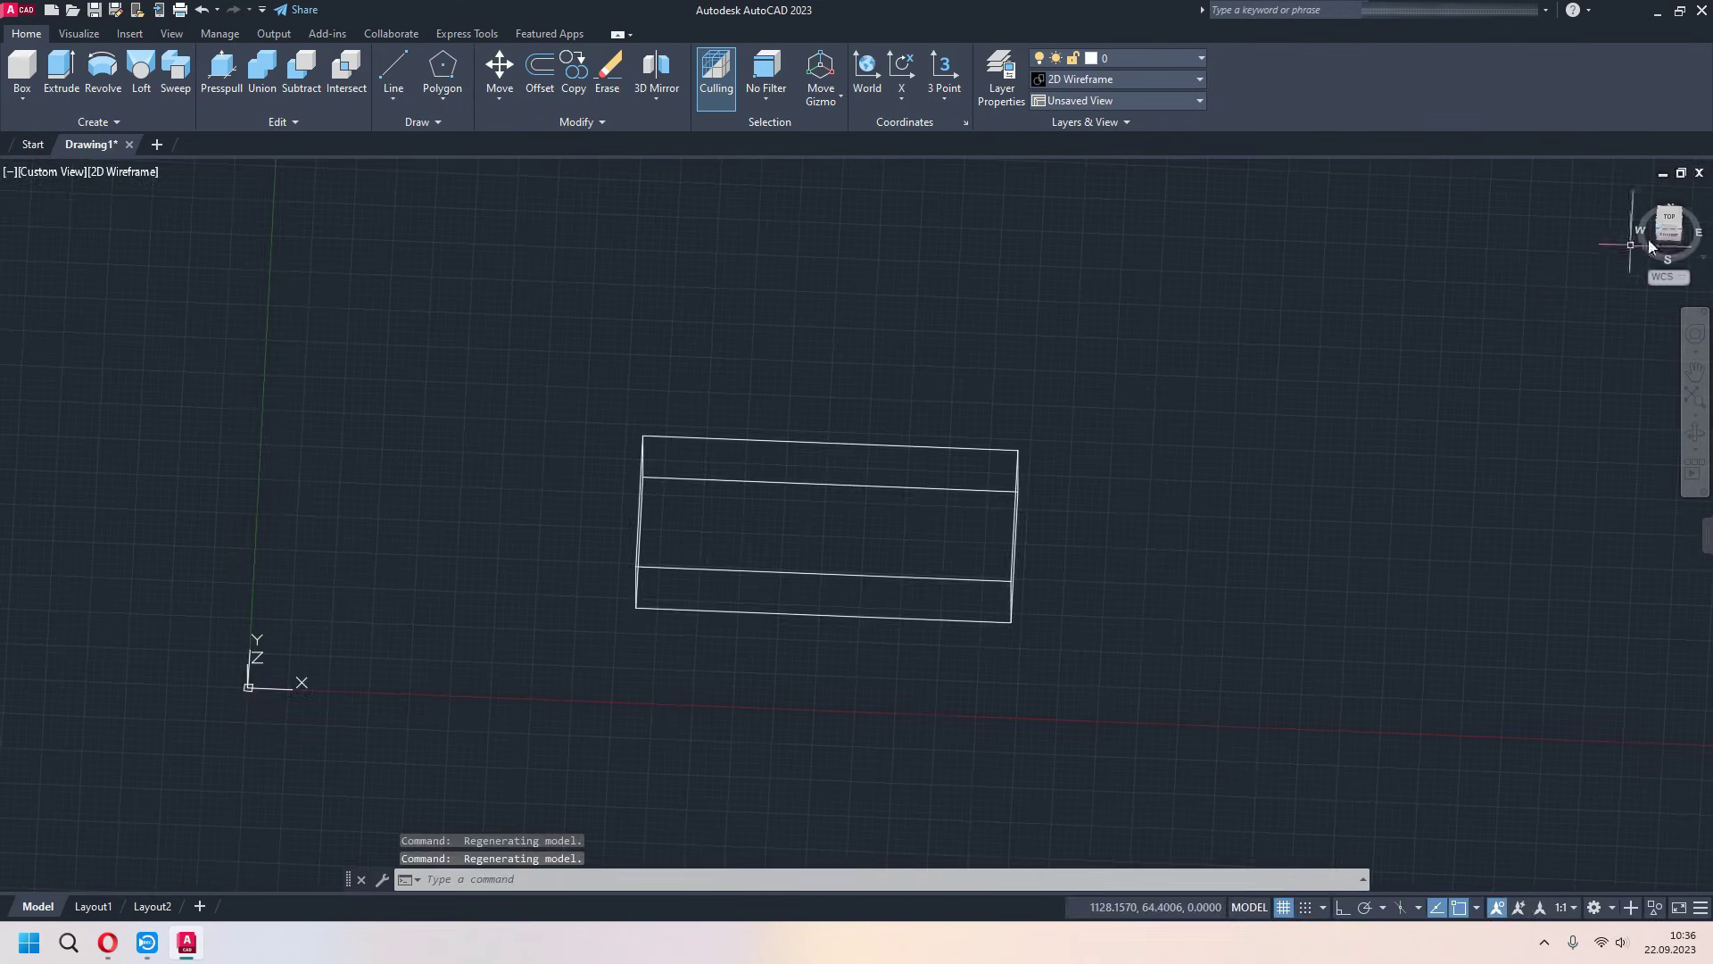
- View the box from the ViewCube's Top face, zooming and panning until the rectangle is framed
{"action": "left_click", "coordinate": [1669, 222]}
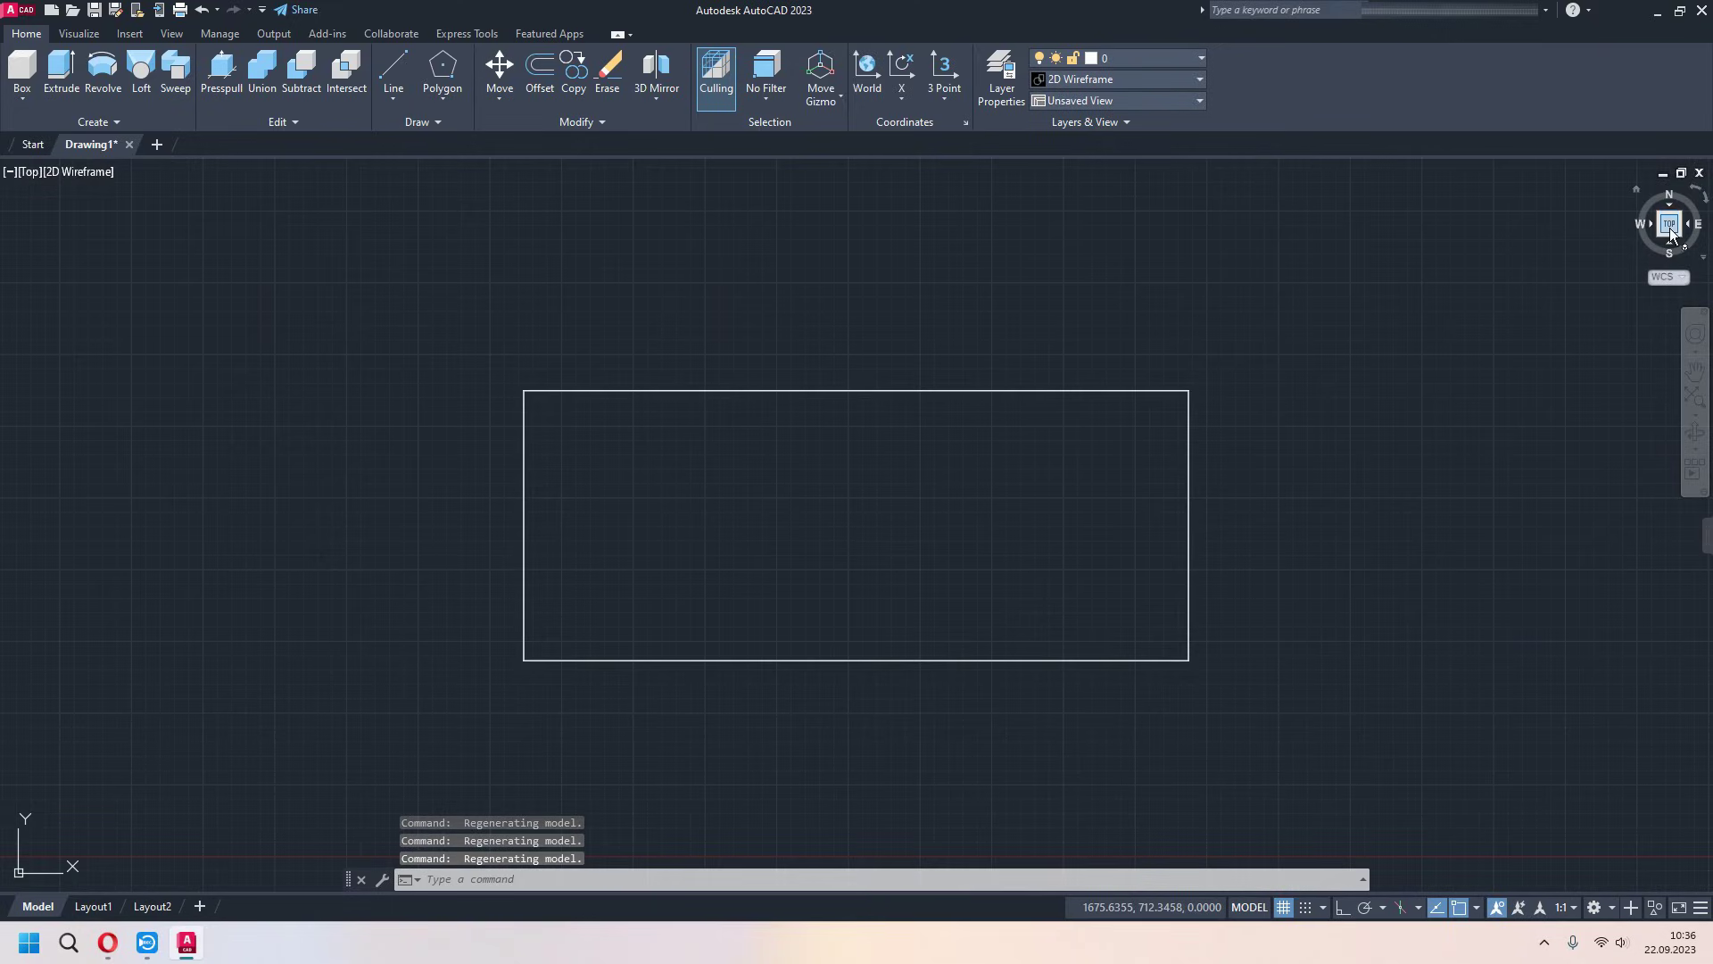
{"action": "scroll", "coordinate": [256, 719], "scroll_direction": "down", "scroll_amount": 5}
{"action": "scroll", "coordinate": [262, 703], "scroll_direction": "up", "scroll_amount": 2}
{"action": "scroll", "coordinate": [585, 696], "scroll_direction": "down", "scroll_amount": 5}
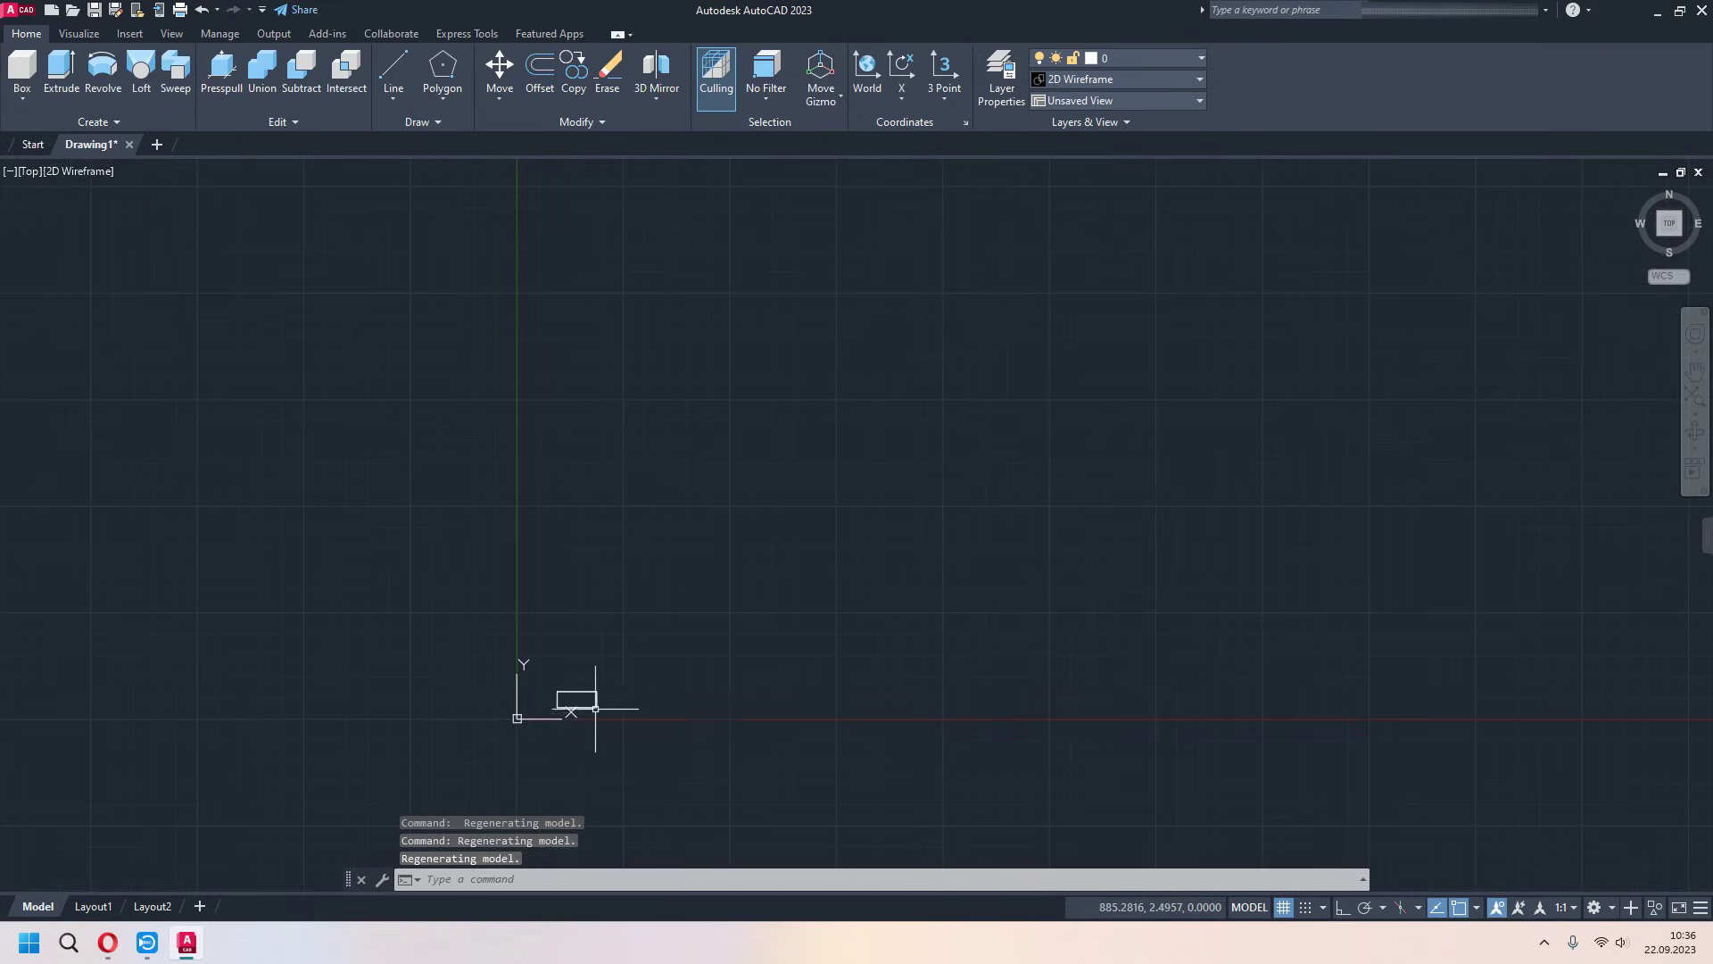
{"action": "middle_click_drag", "start_coordinate": [904, 635], "coordinate": [591, 487]}
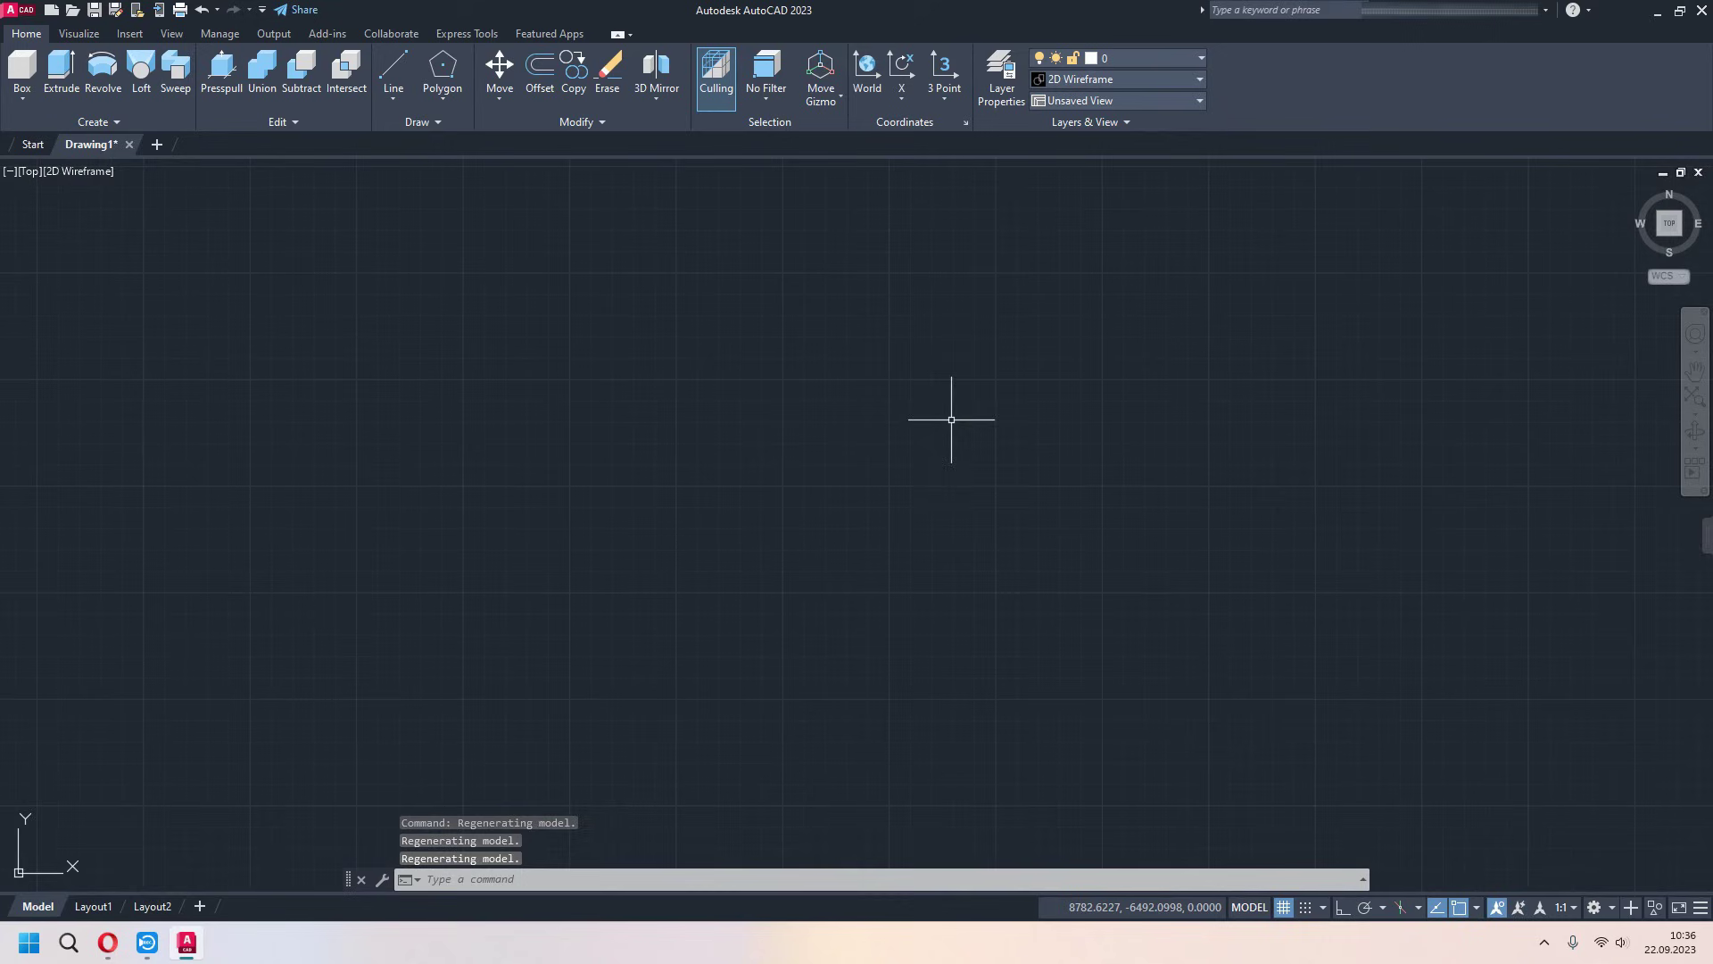
{"action": "scroll", "coordinate": [1125, 348], "scroll_direction": "down", "scroll_amount": 2}
{"action": "mouse_move", "coordinate": [1078, 429]}
{"action": "middle_mouse_down"}
{"action": "mouse_move", "coordinate": [1060, 539]}
{"action": "mouse_move", "coordinate": [1017, 604]}
{"action": "mouse_move", "coordinate": [1139, 532]}
{"action": "mouse_move", "coordinate": [1035, 574]}
{"action": "middle_mouse_up"}
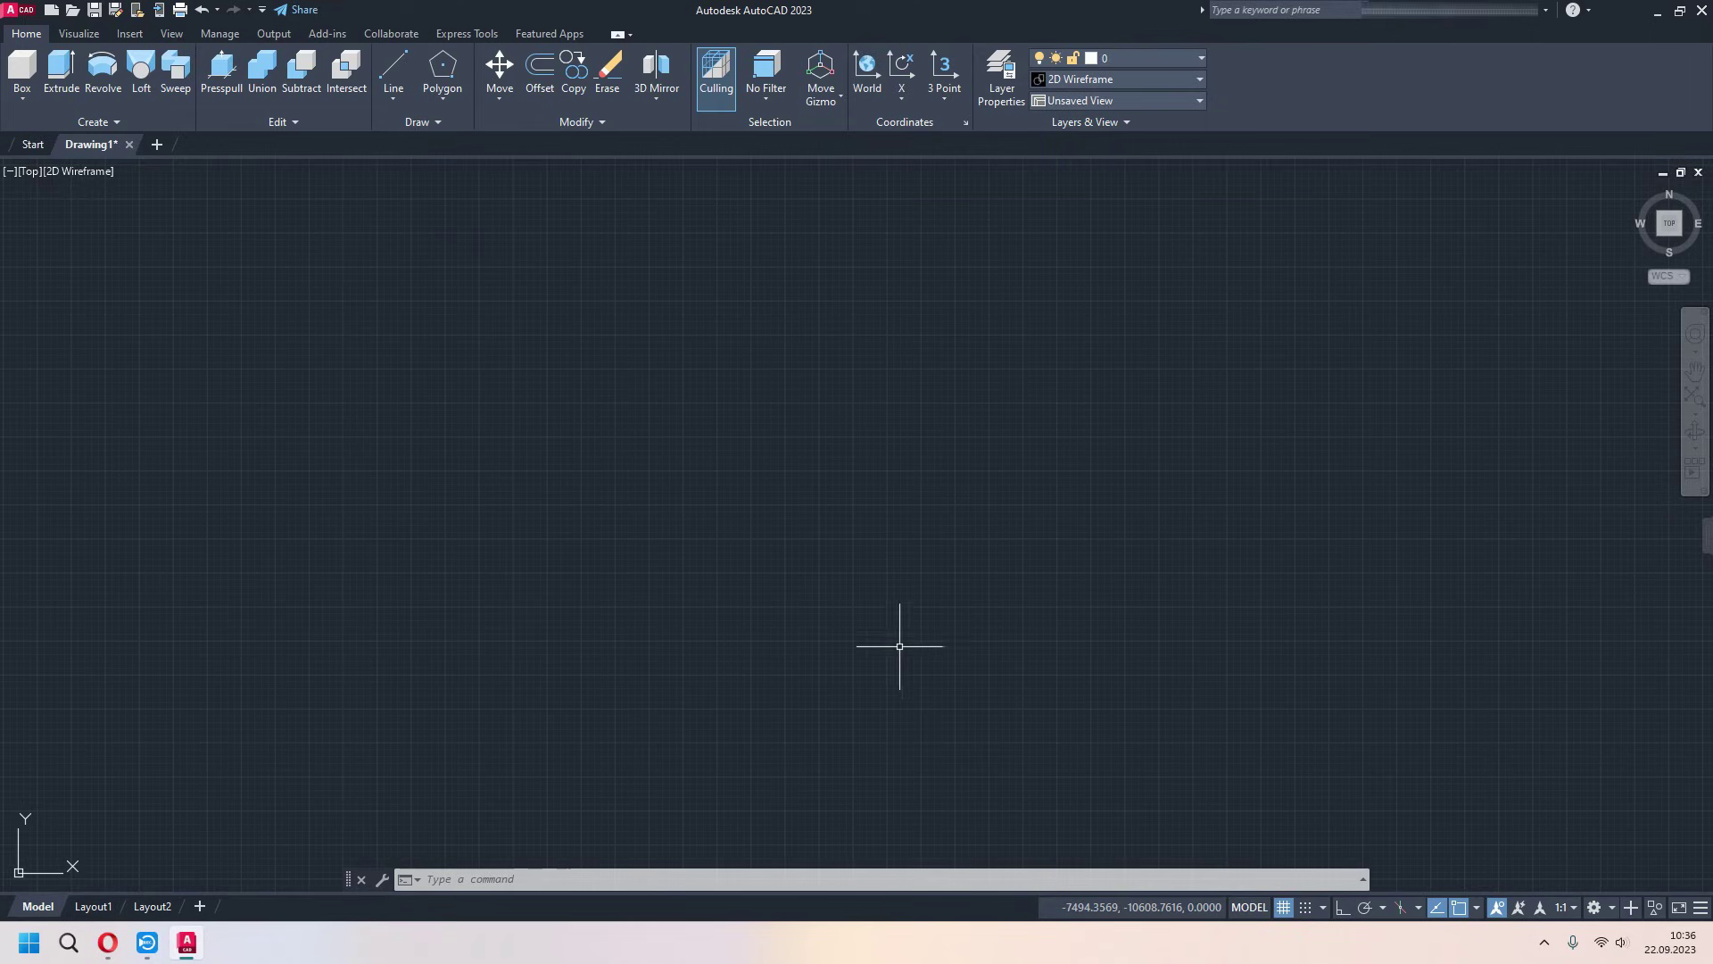
{"action": "middle_click", "coordinate": [703, 513]}
{"action": "middle_click", "coordinate": [703, 513]}
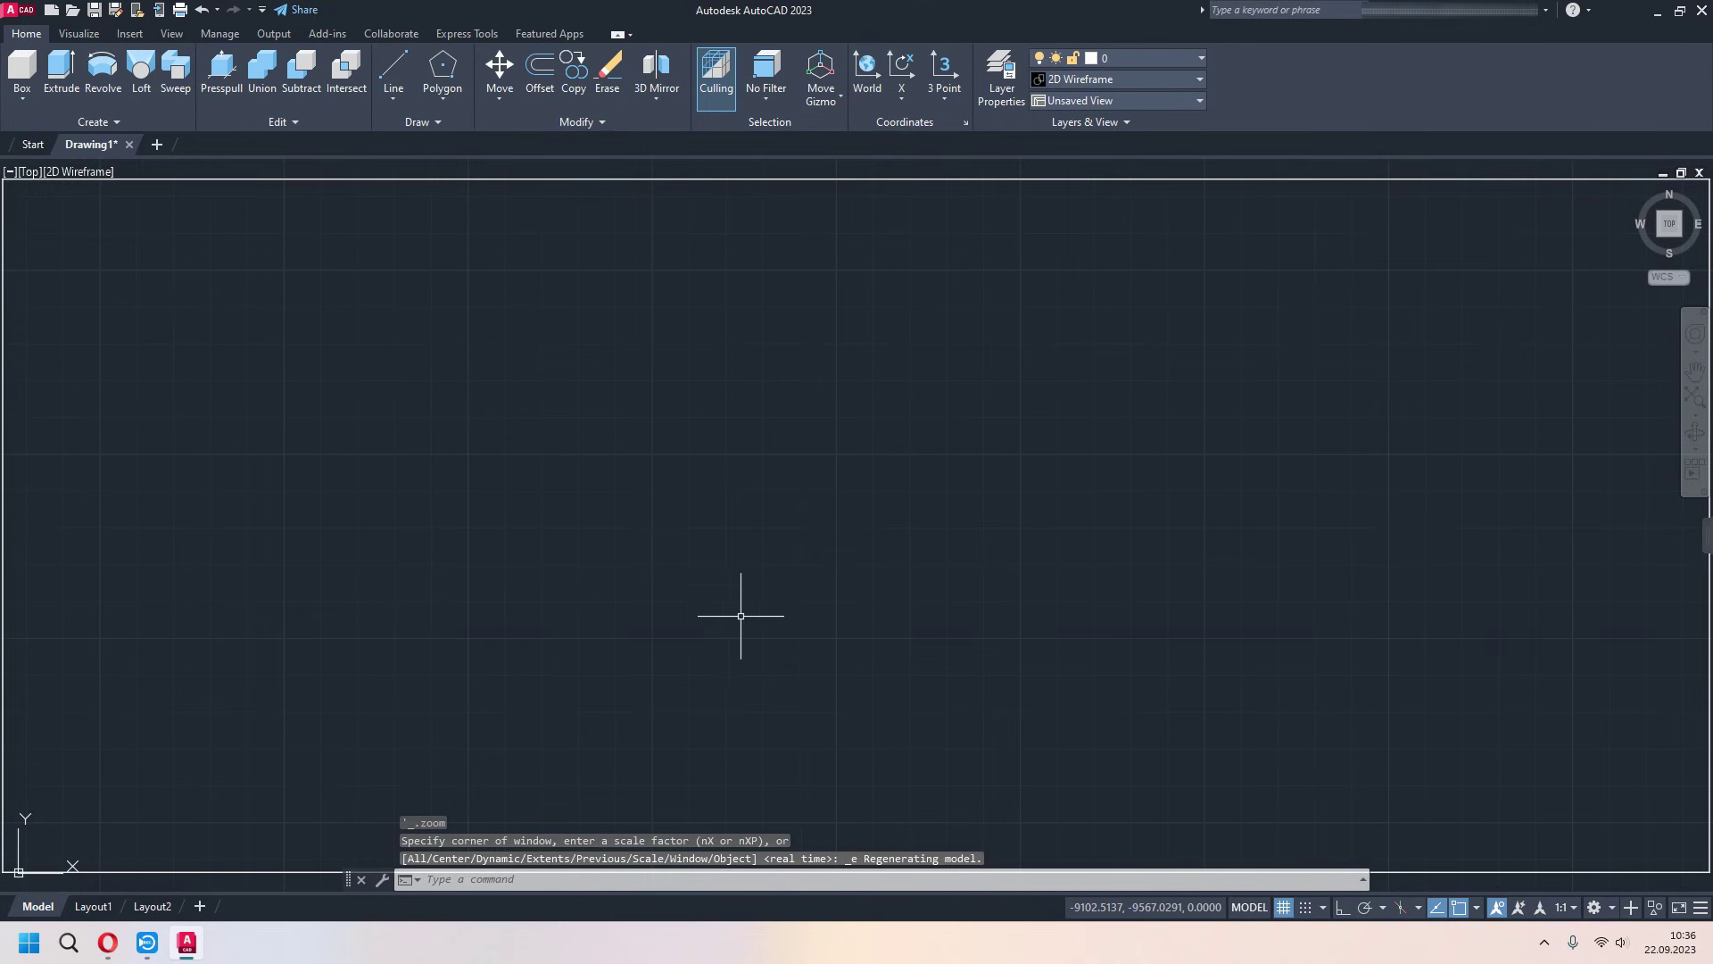
{"action": "mouse_move", "coordinate": [916, 711]}
{"action": "middle_mouse_down"}
{"action": "mouse_move", "coordinate": [975, 566]}
{"action": "mouse_move", "coordinate": [937, 681]}
{"action": "mouse_move", "coordinate": [971, 769]}
{"action": "middle_mouse_up"}
{"action": "scroll", "coordinate": [983, 604], "scroll_direction": "down", "scroll_amount": 2}
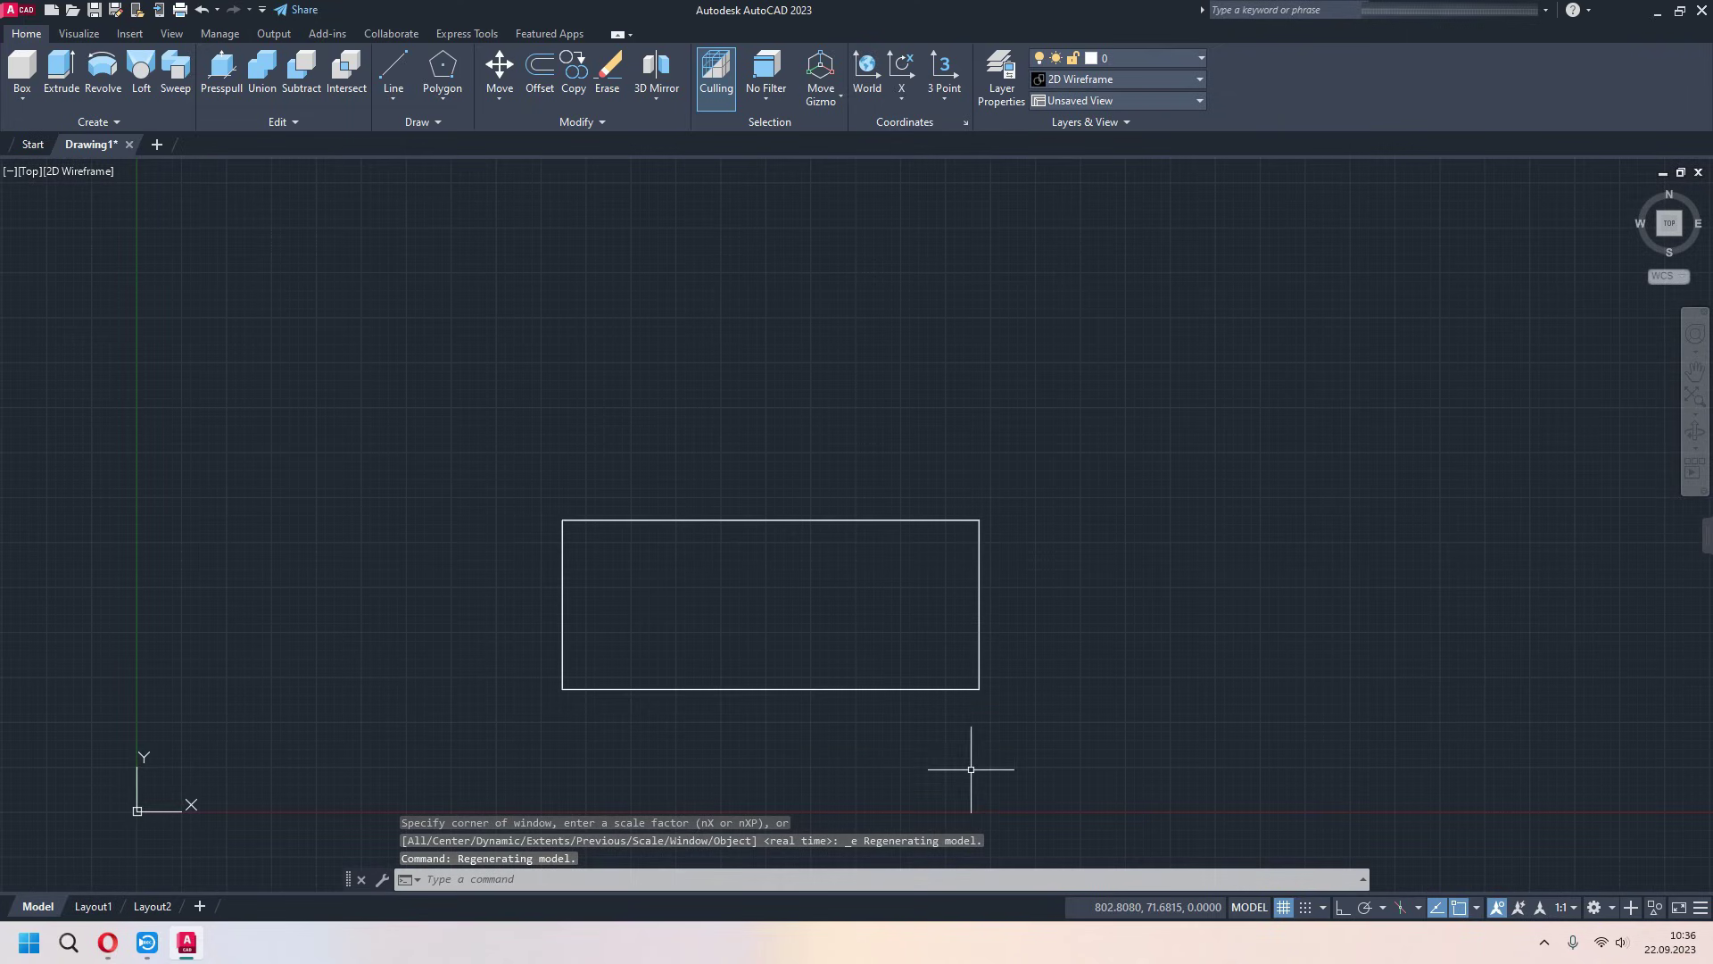
- Switch to the Drafting & Annotation workspace and erase the box solid
{"action": "left_click", "coordinate": [1610, 910]}
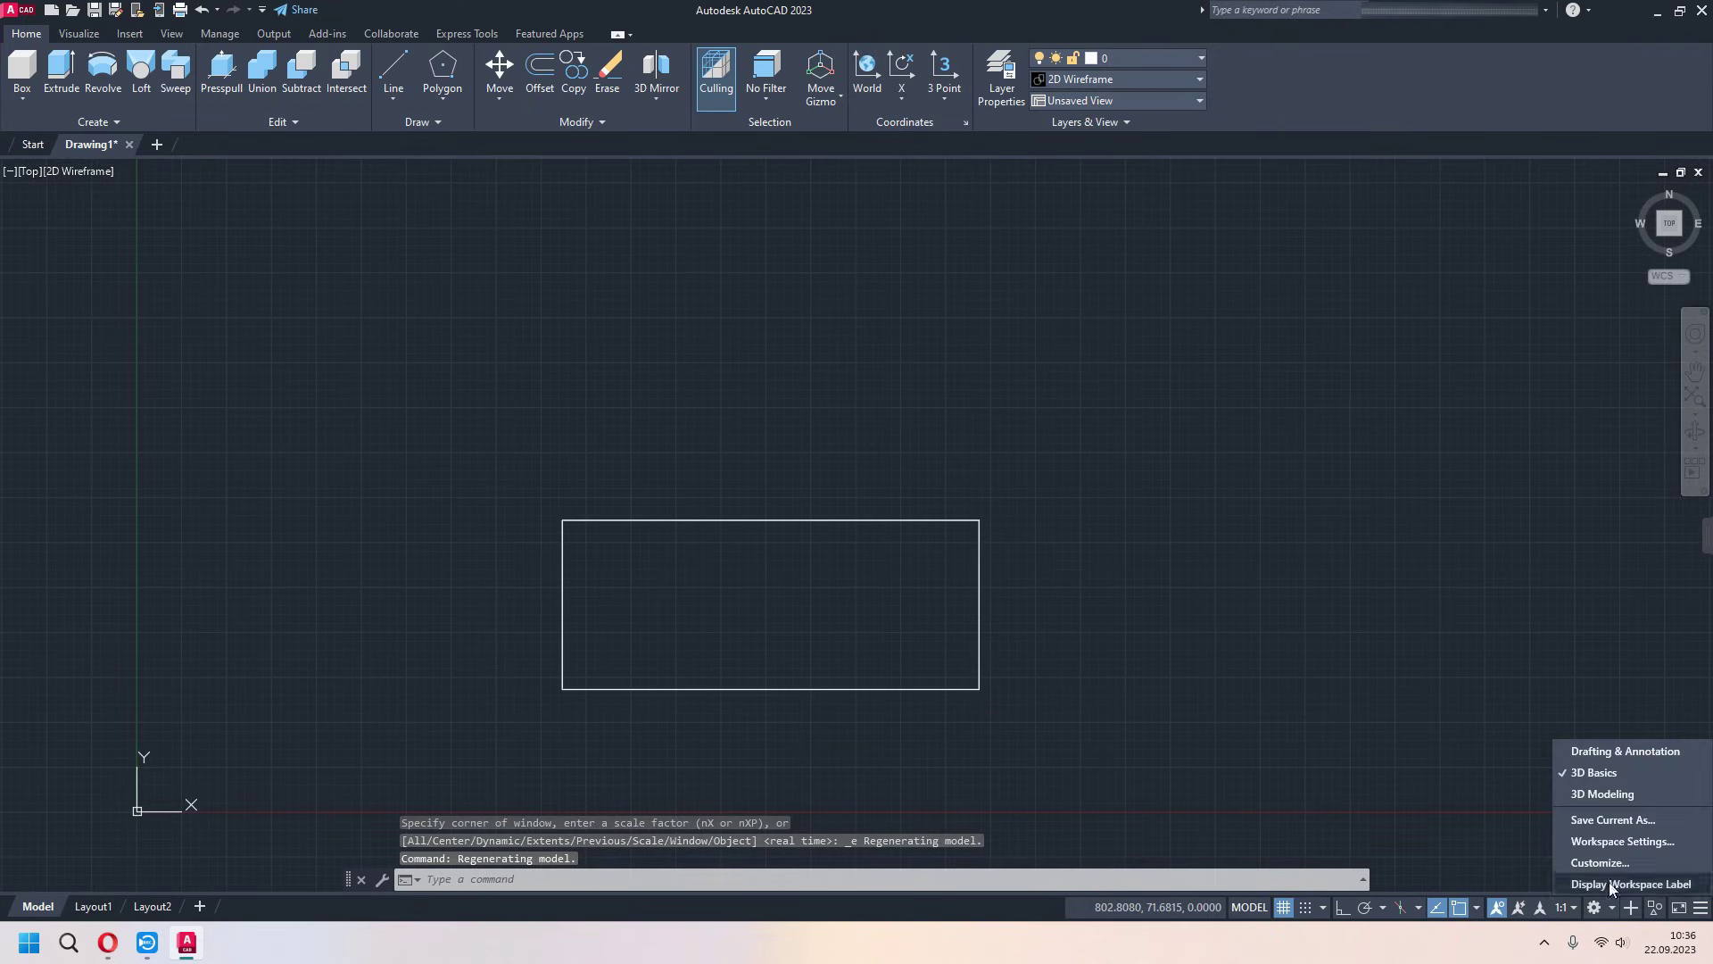
{"action": "left_click", "coordinate": [1633, 749]}
{"action": "key", "text": "Delete"}
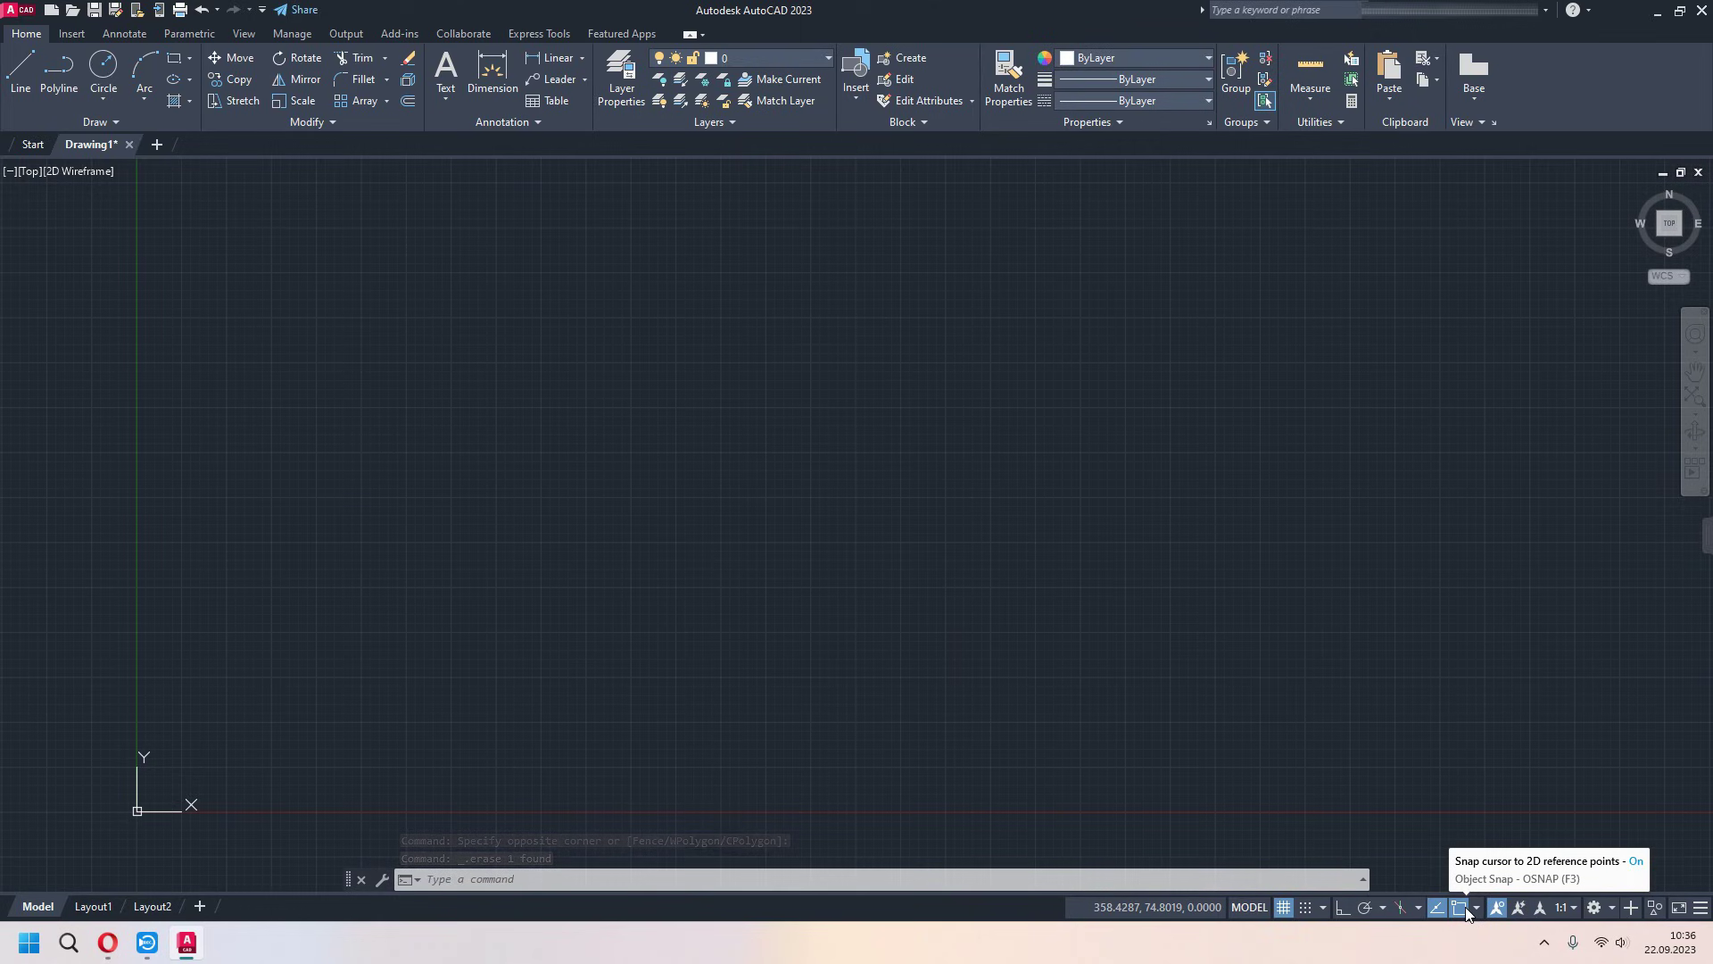
{"action": "left_click", "coordinate": [1476, 910]}
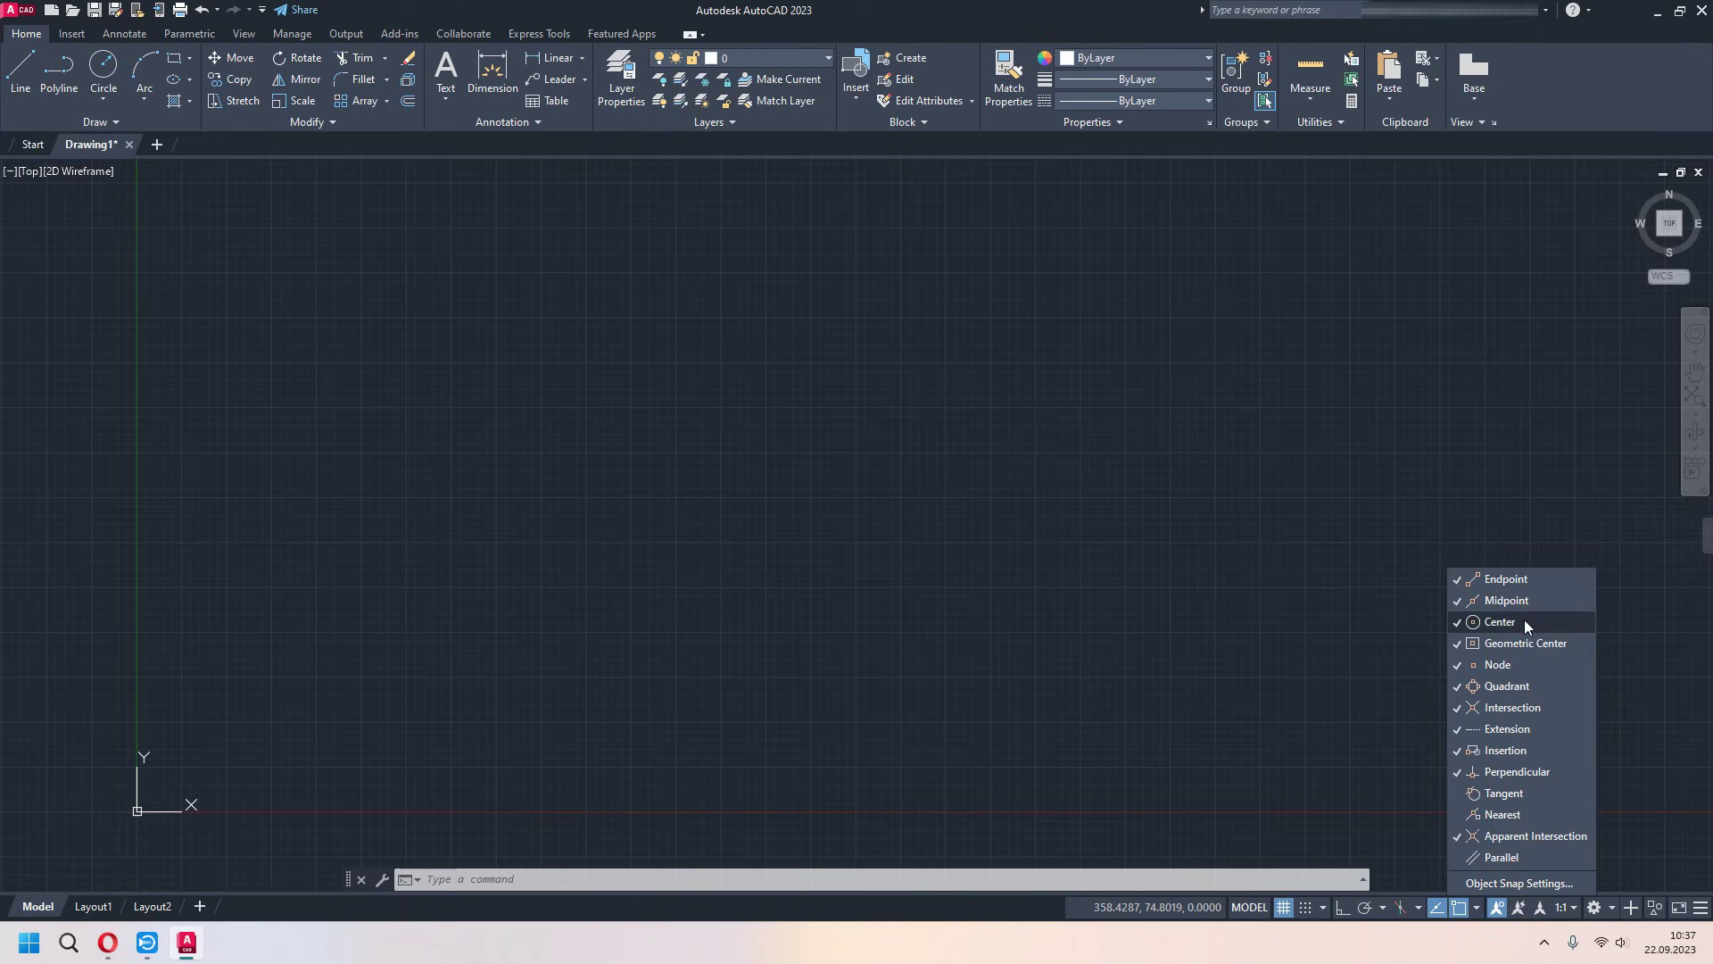
- Draw a circle at upper left and a single slanted line to its right
{"action": "left_click", "coordinate": [104, 70]}
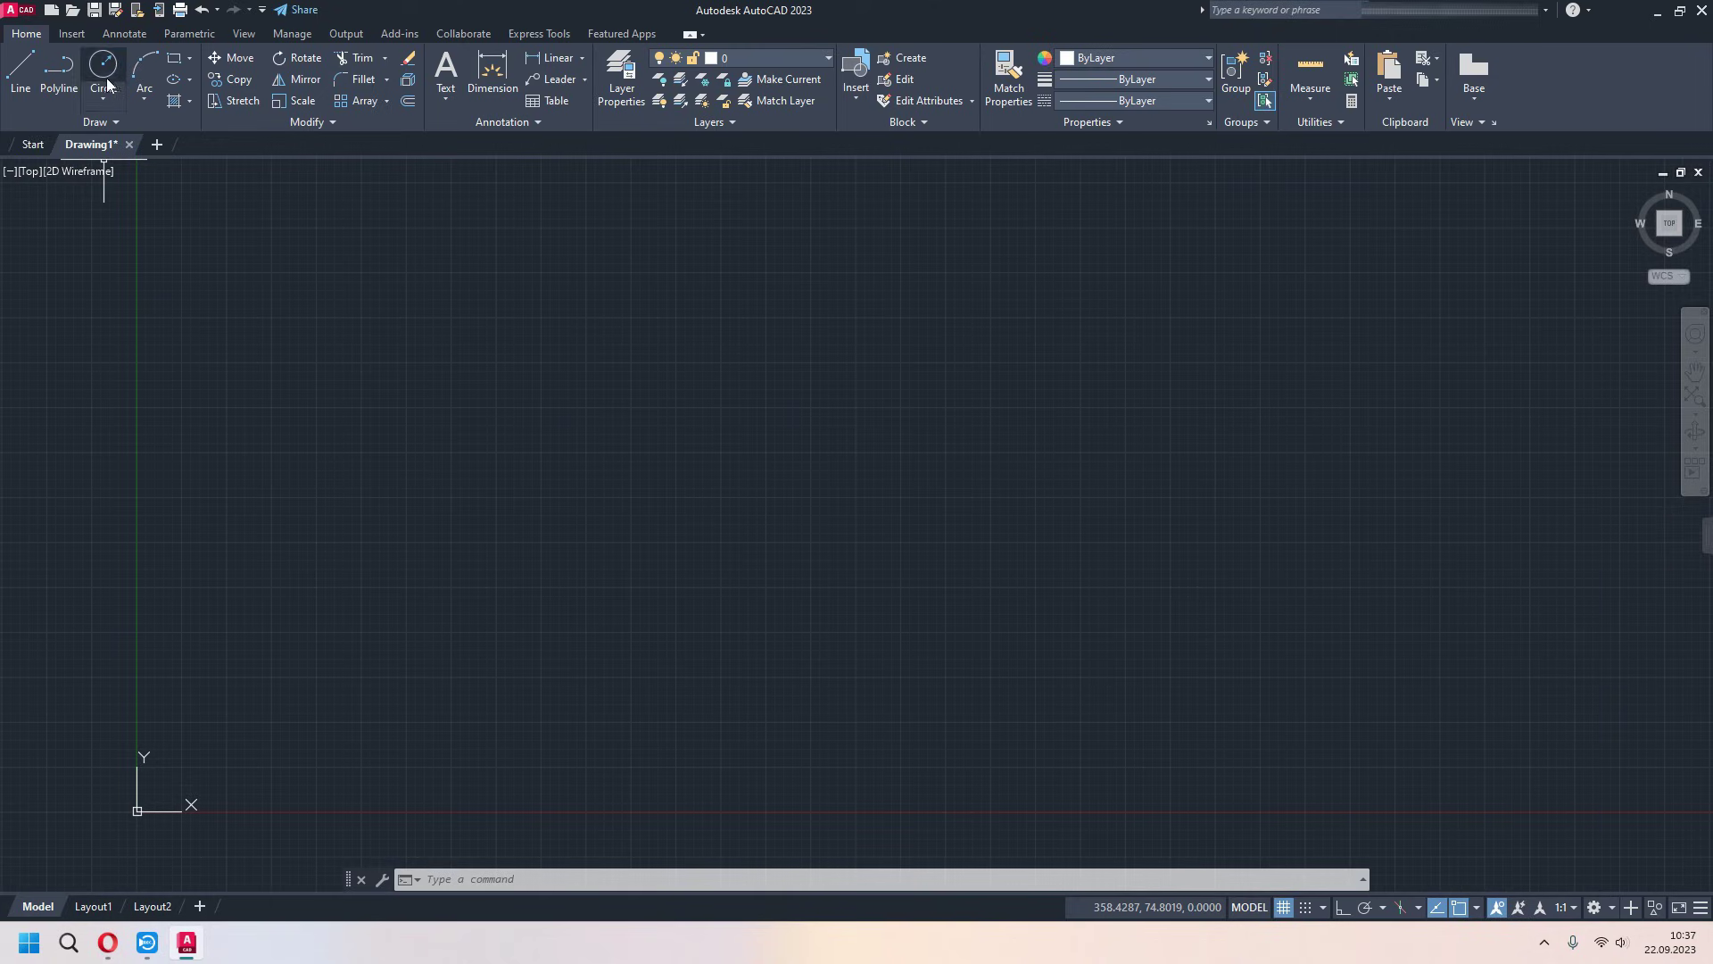
{"action": "left_click", "coordinate": [589, 354]}
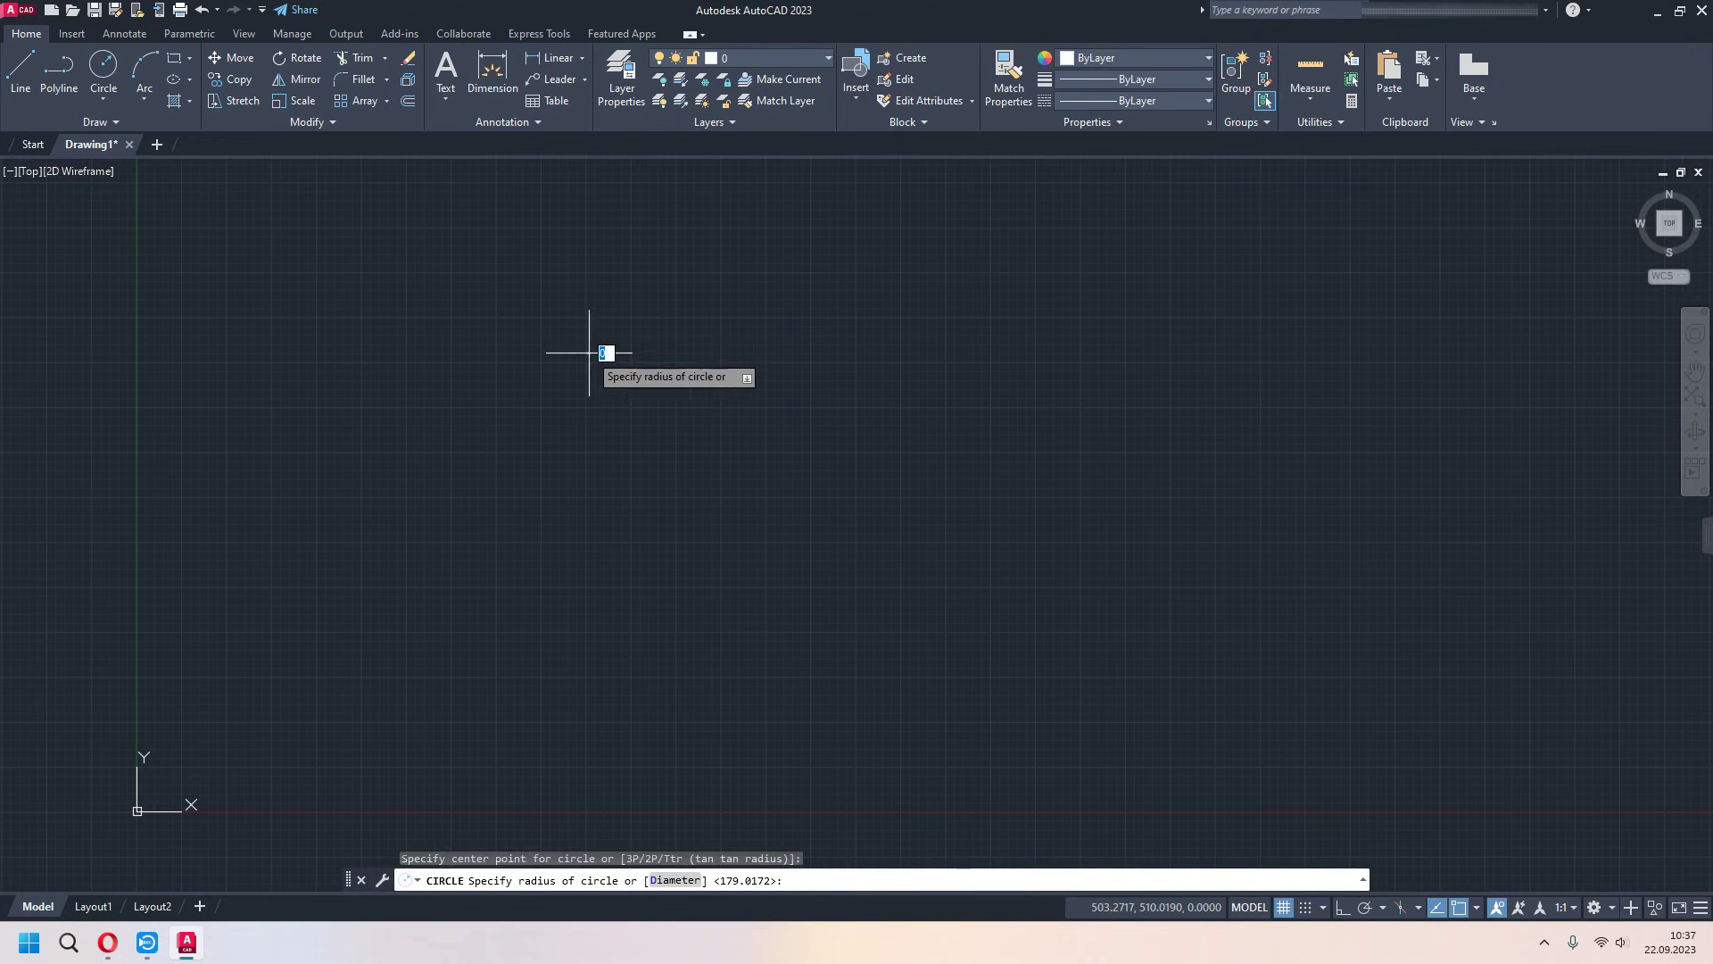
{"action": "left_click", "coordinate": [708, 417]}
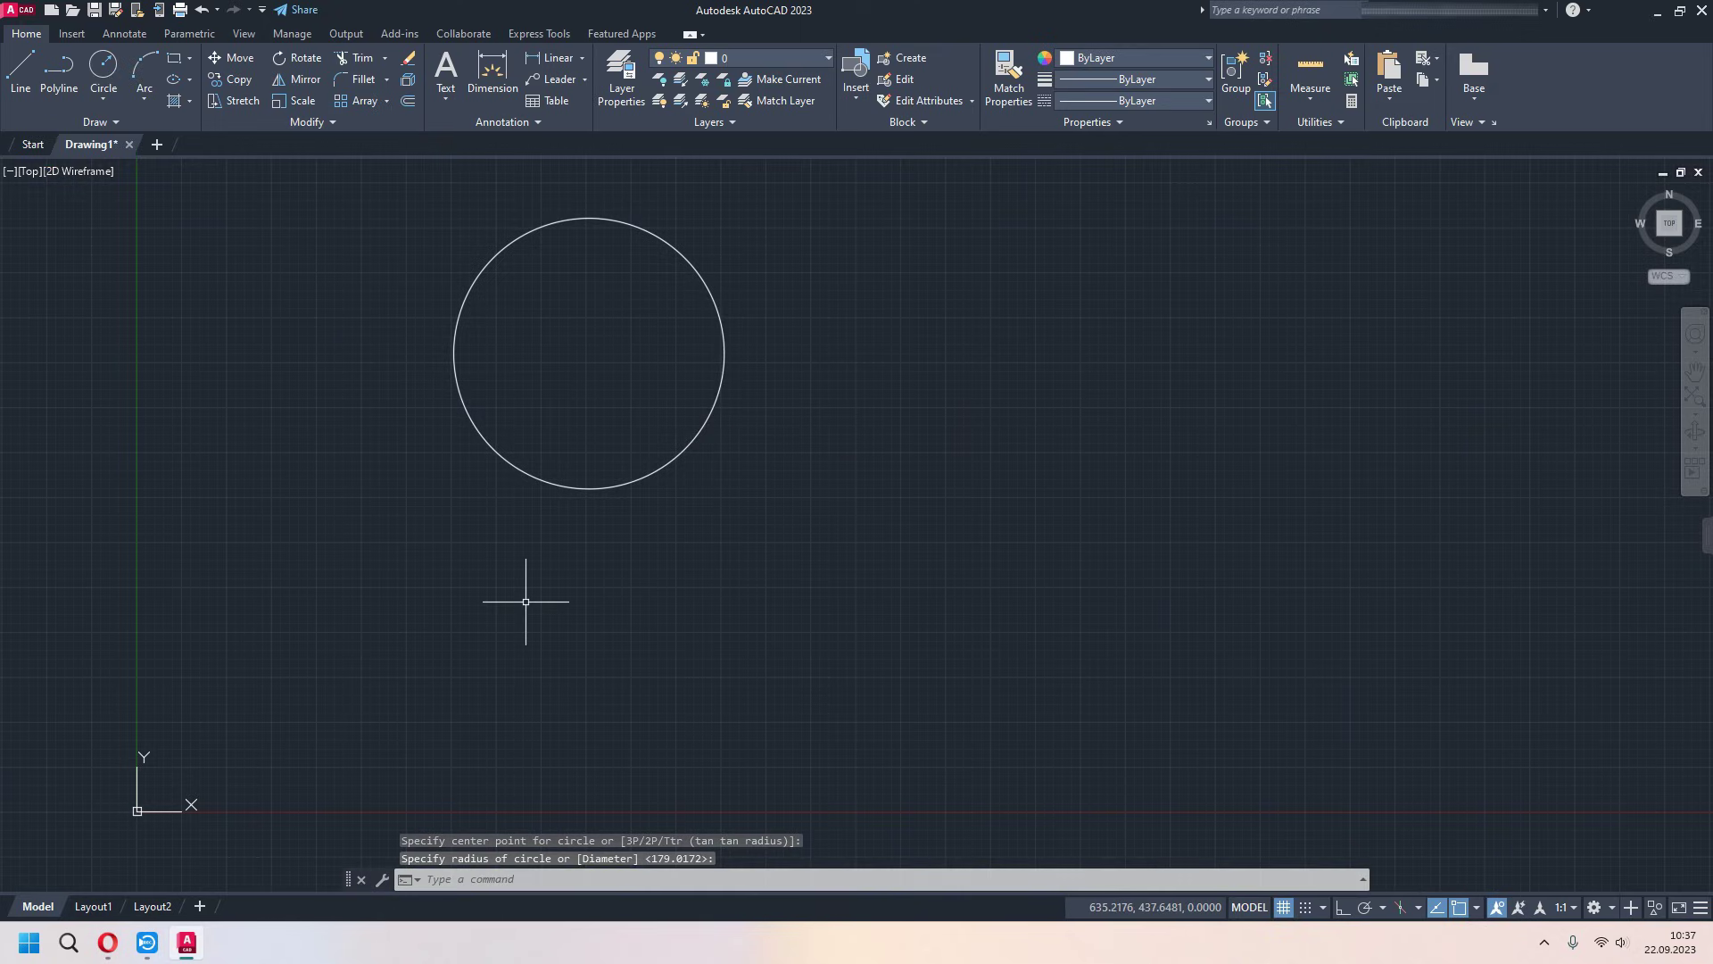
{"action": "left_click", "coordinate": [20, 68]}
{"action": "left_click", "coordinate": [834, 309]}
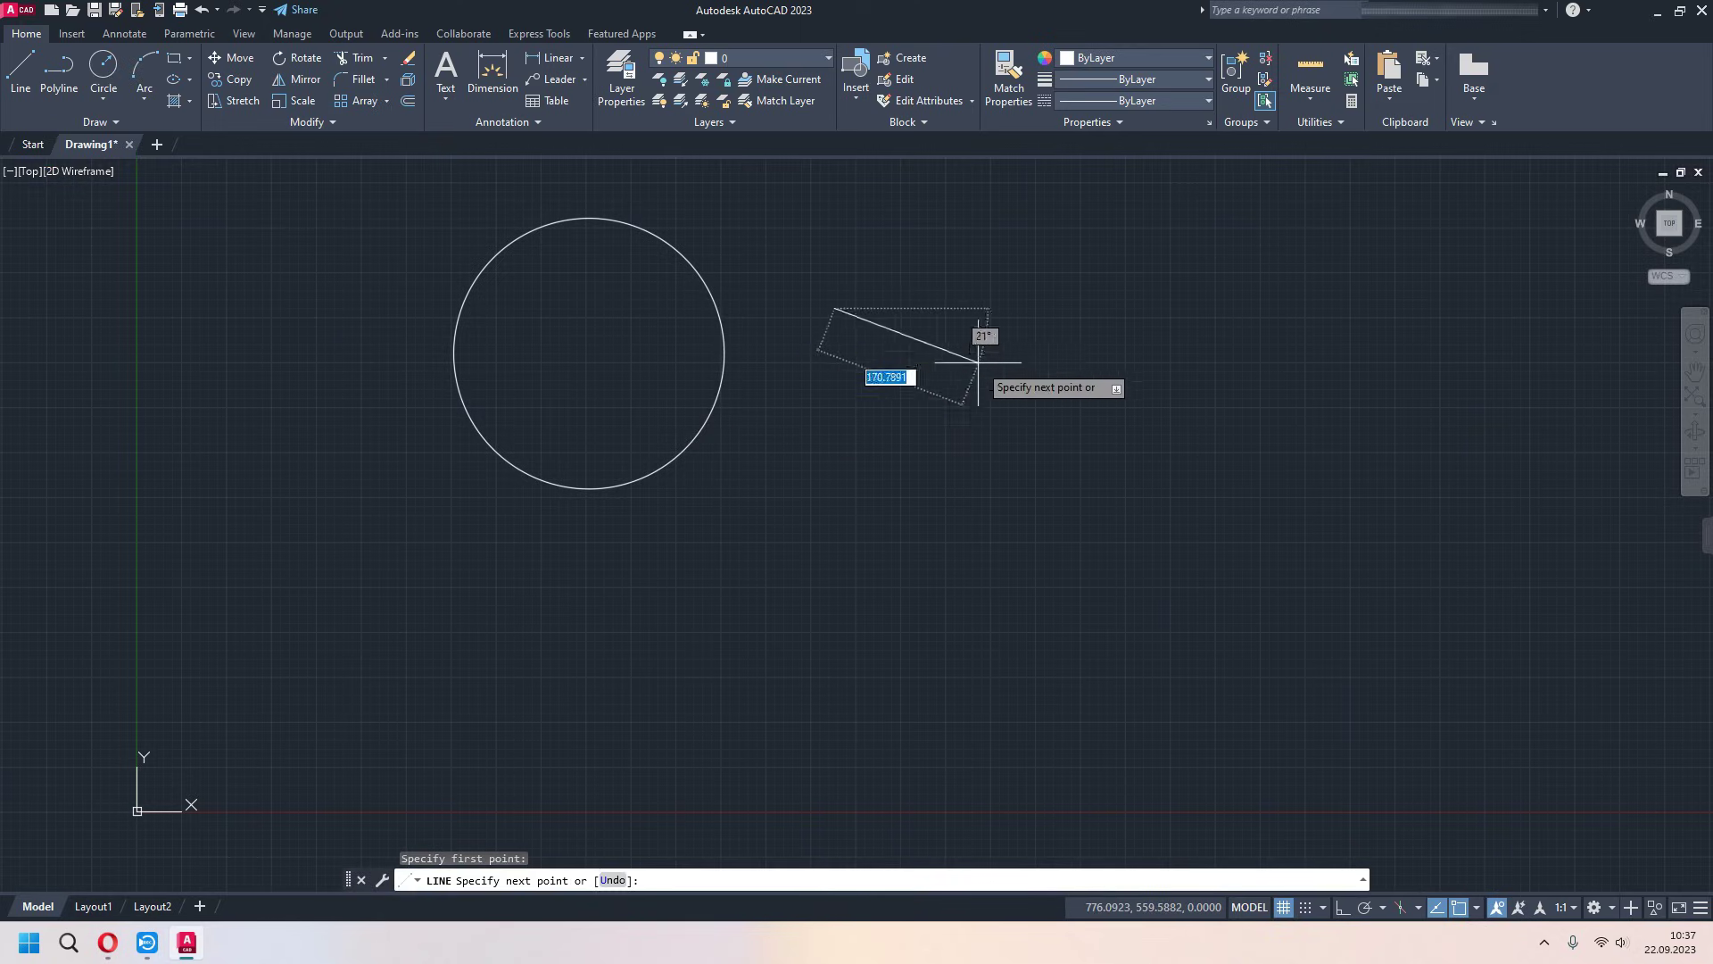
{"action": "left_click", "coordinate": [1274, 438]}
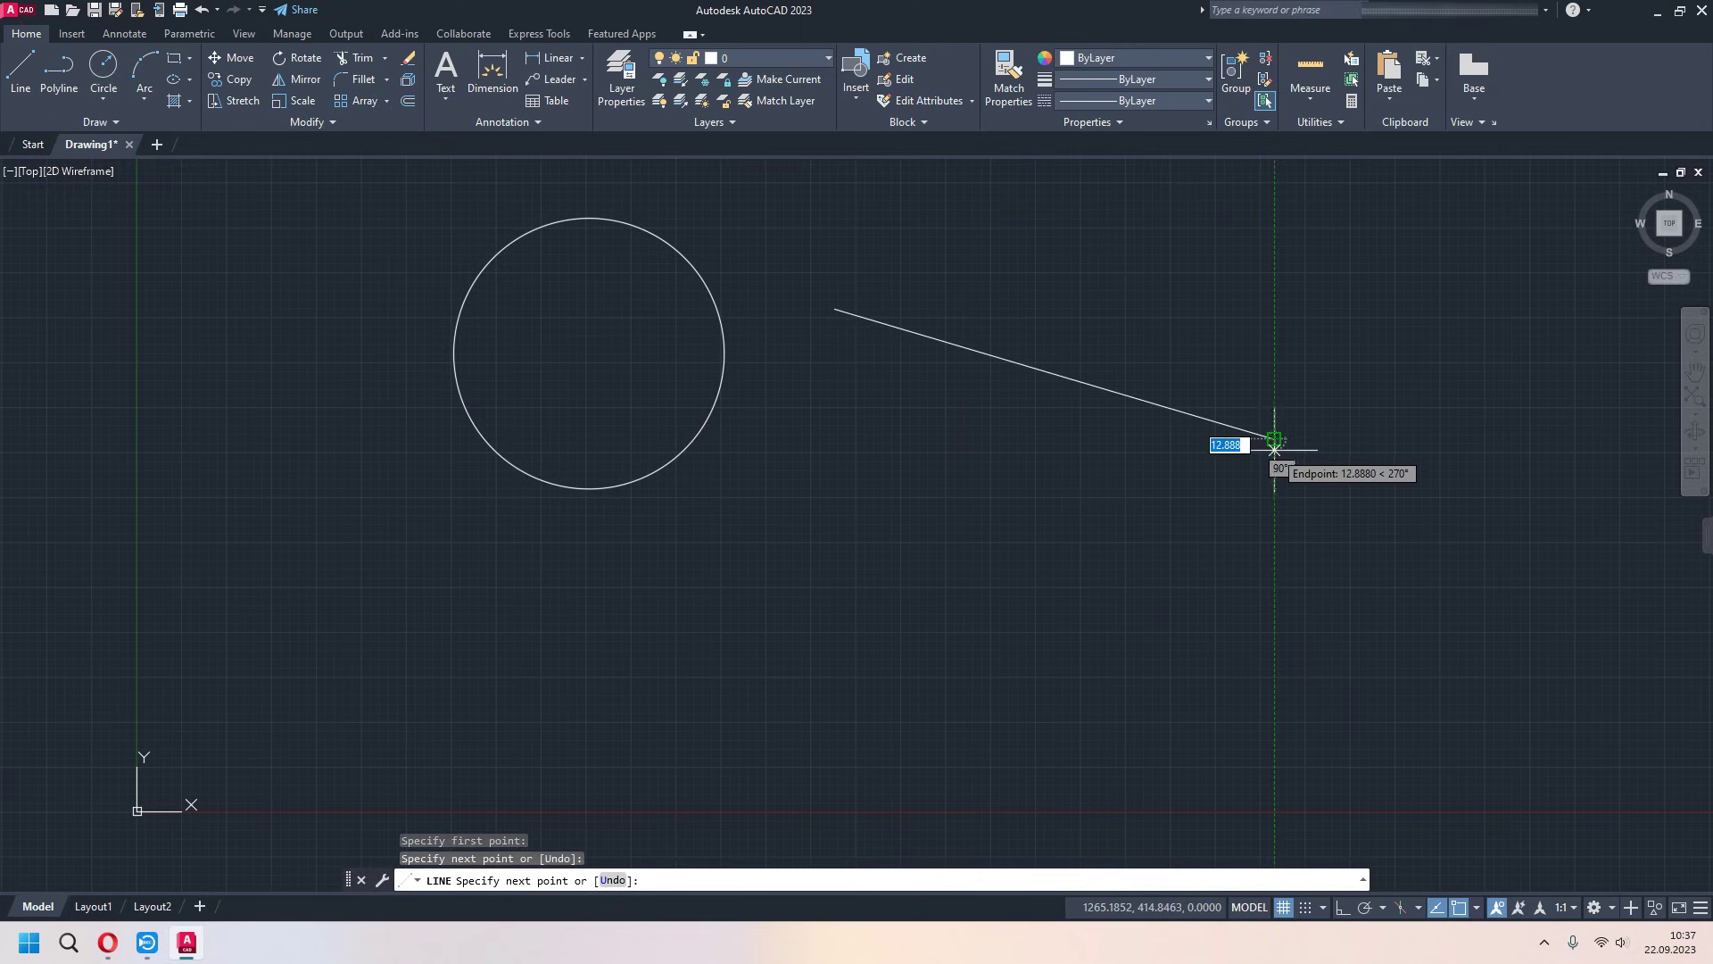
{"action": "key", "text": "Return"}
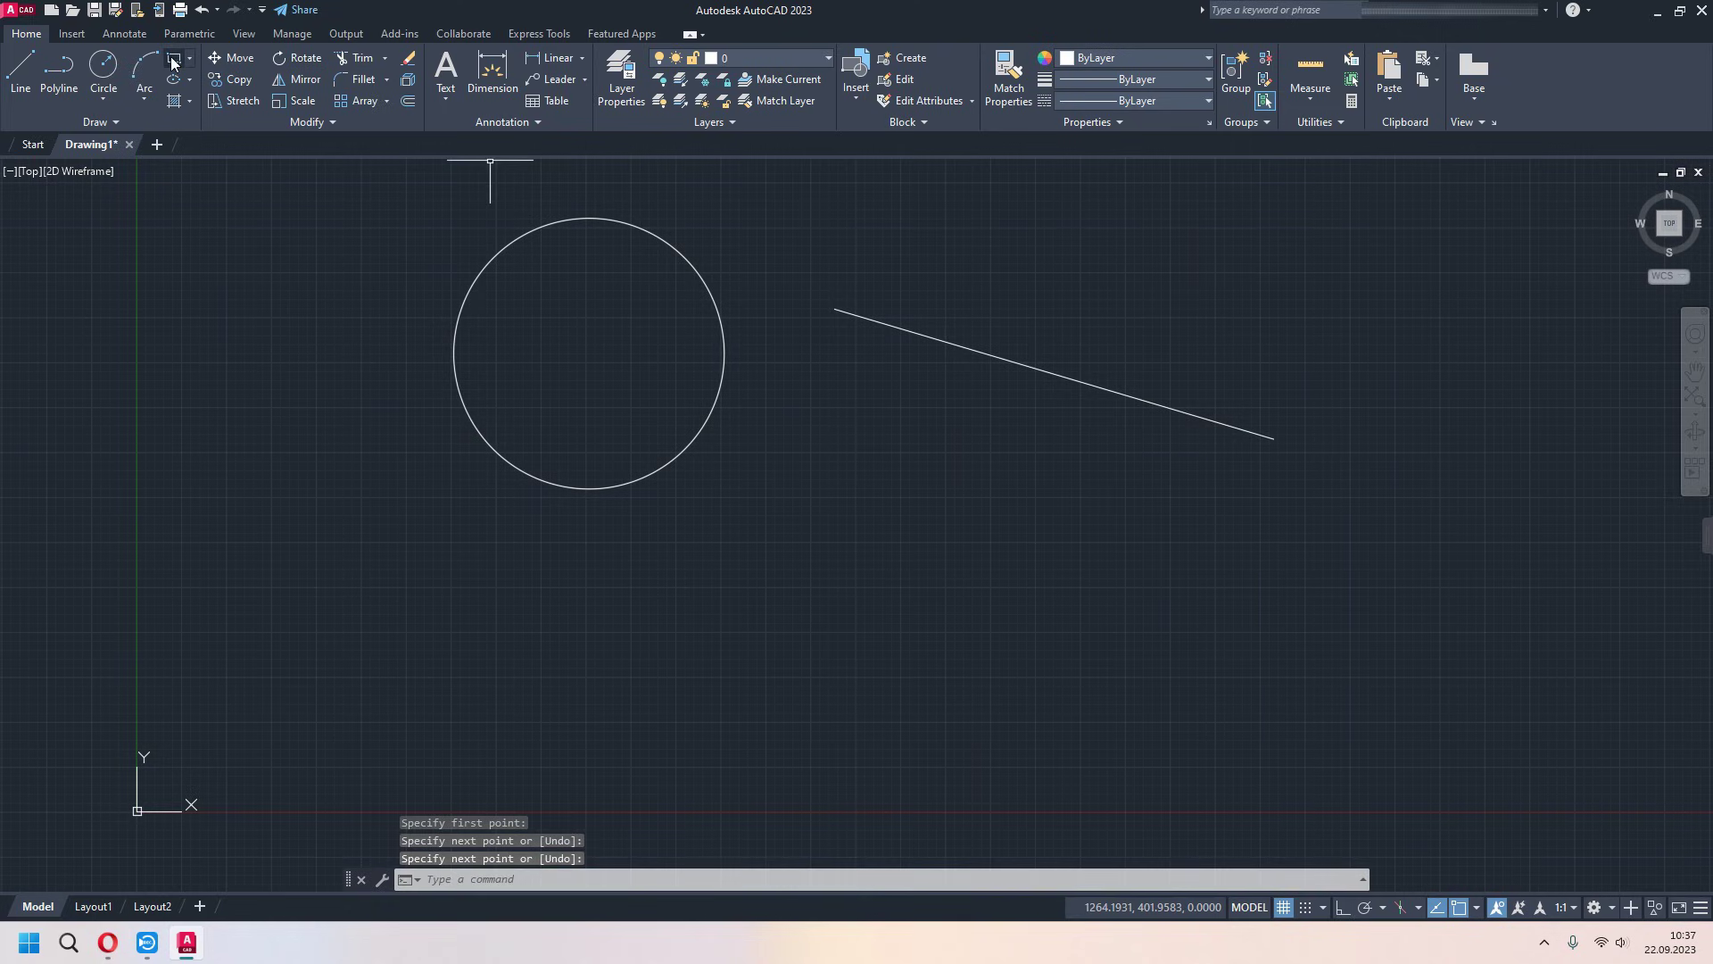
- Draw a rectangle below the slanted line
{"action": "left_click", "coordinate": [174, 61]}
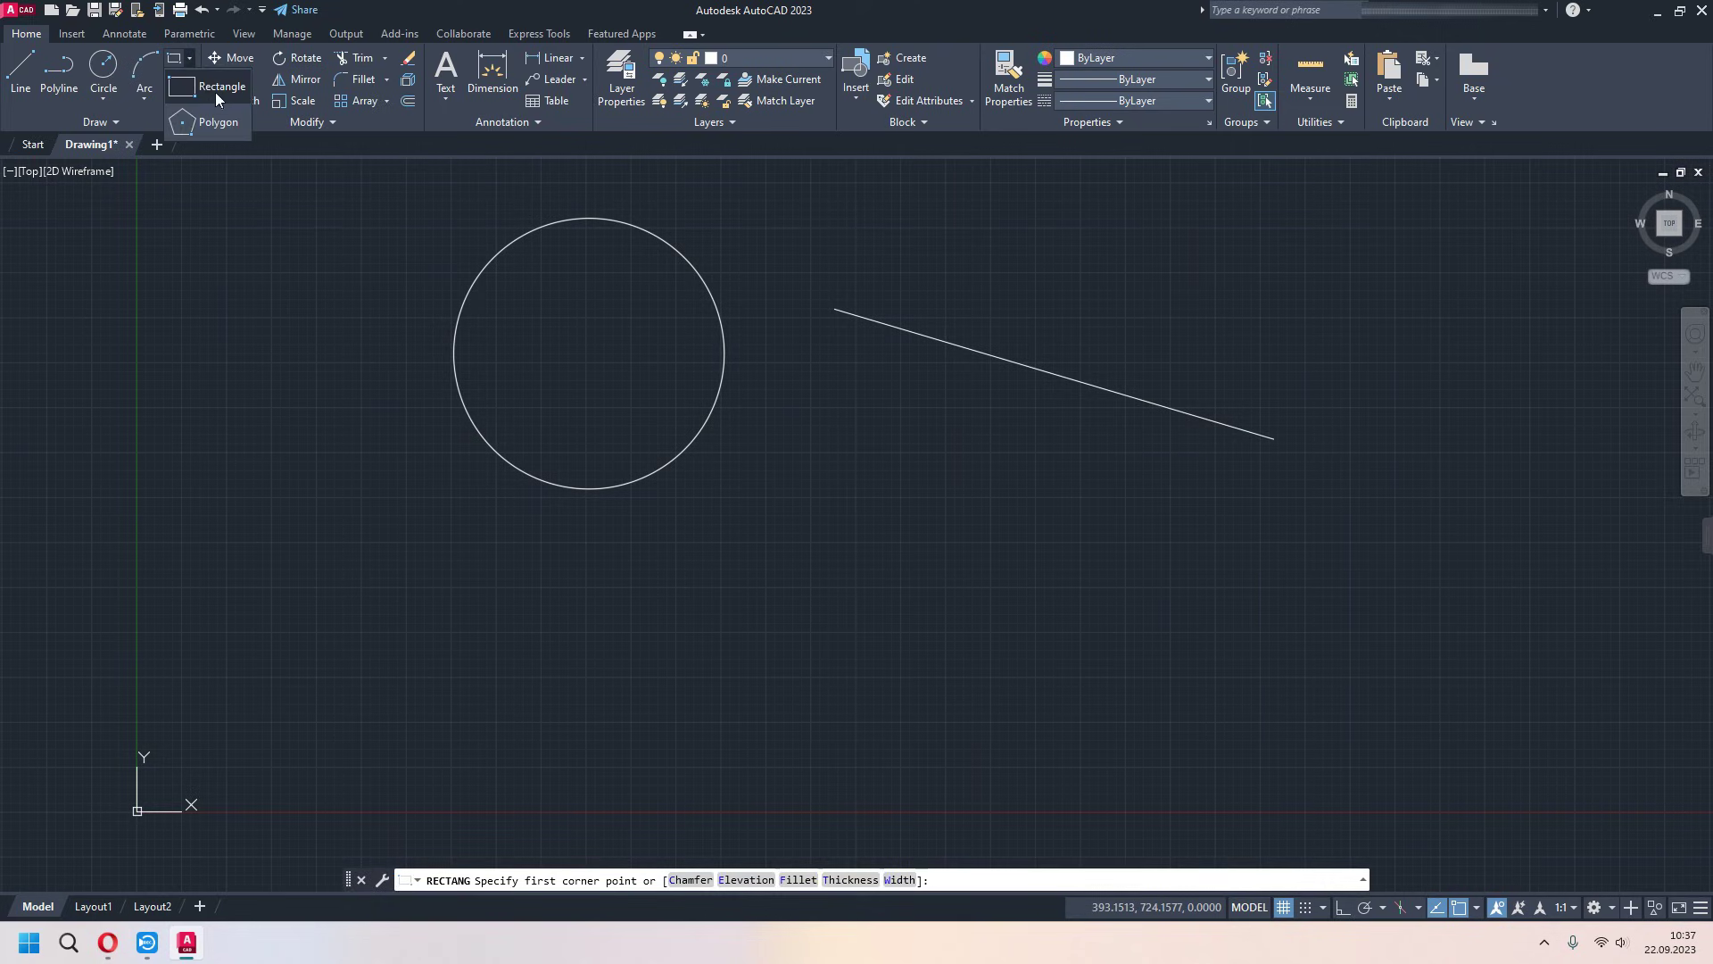
{"action": "left_click", "coordinate": [908, 635]}
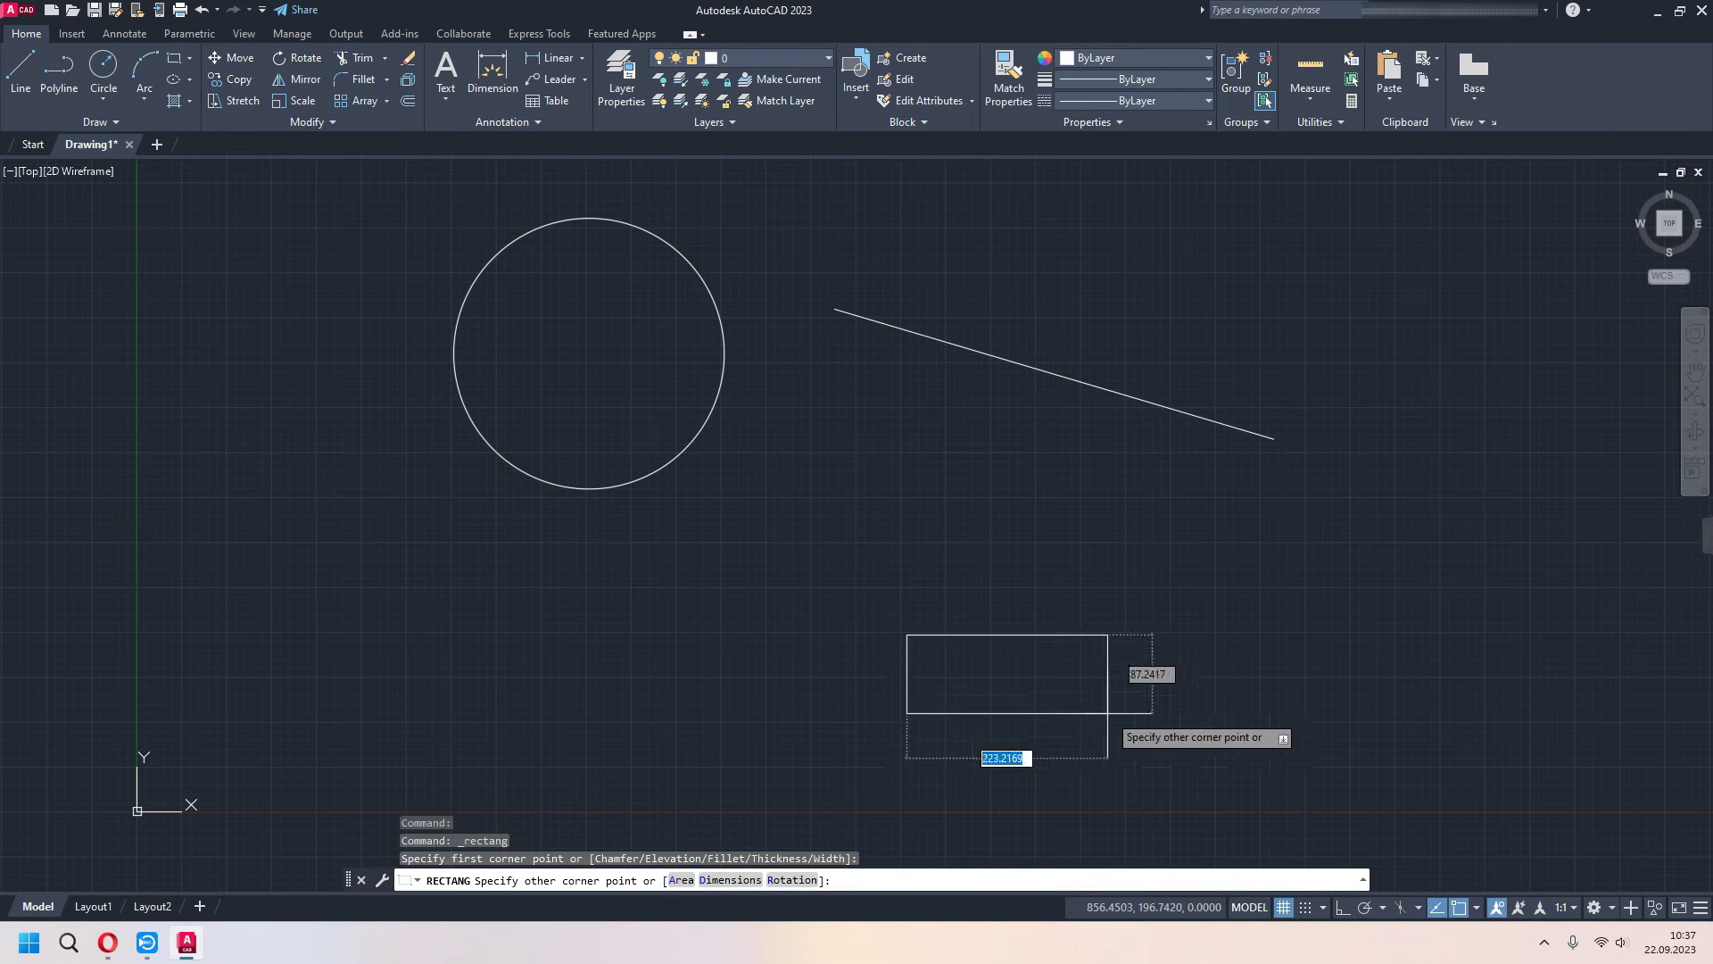
{"action": "left_click", "coordinate": [1365, 766]}
{"action": "middle_click_drag", "start_coordinate": [1419, 551], "coordinate": [1377, 543]}
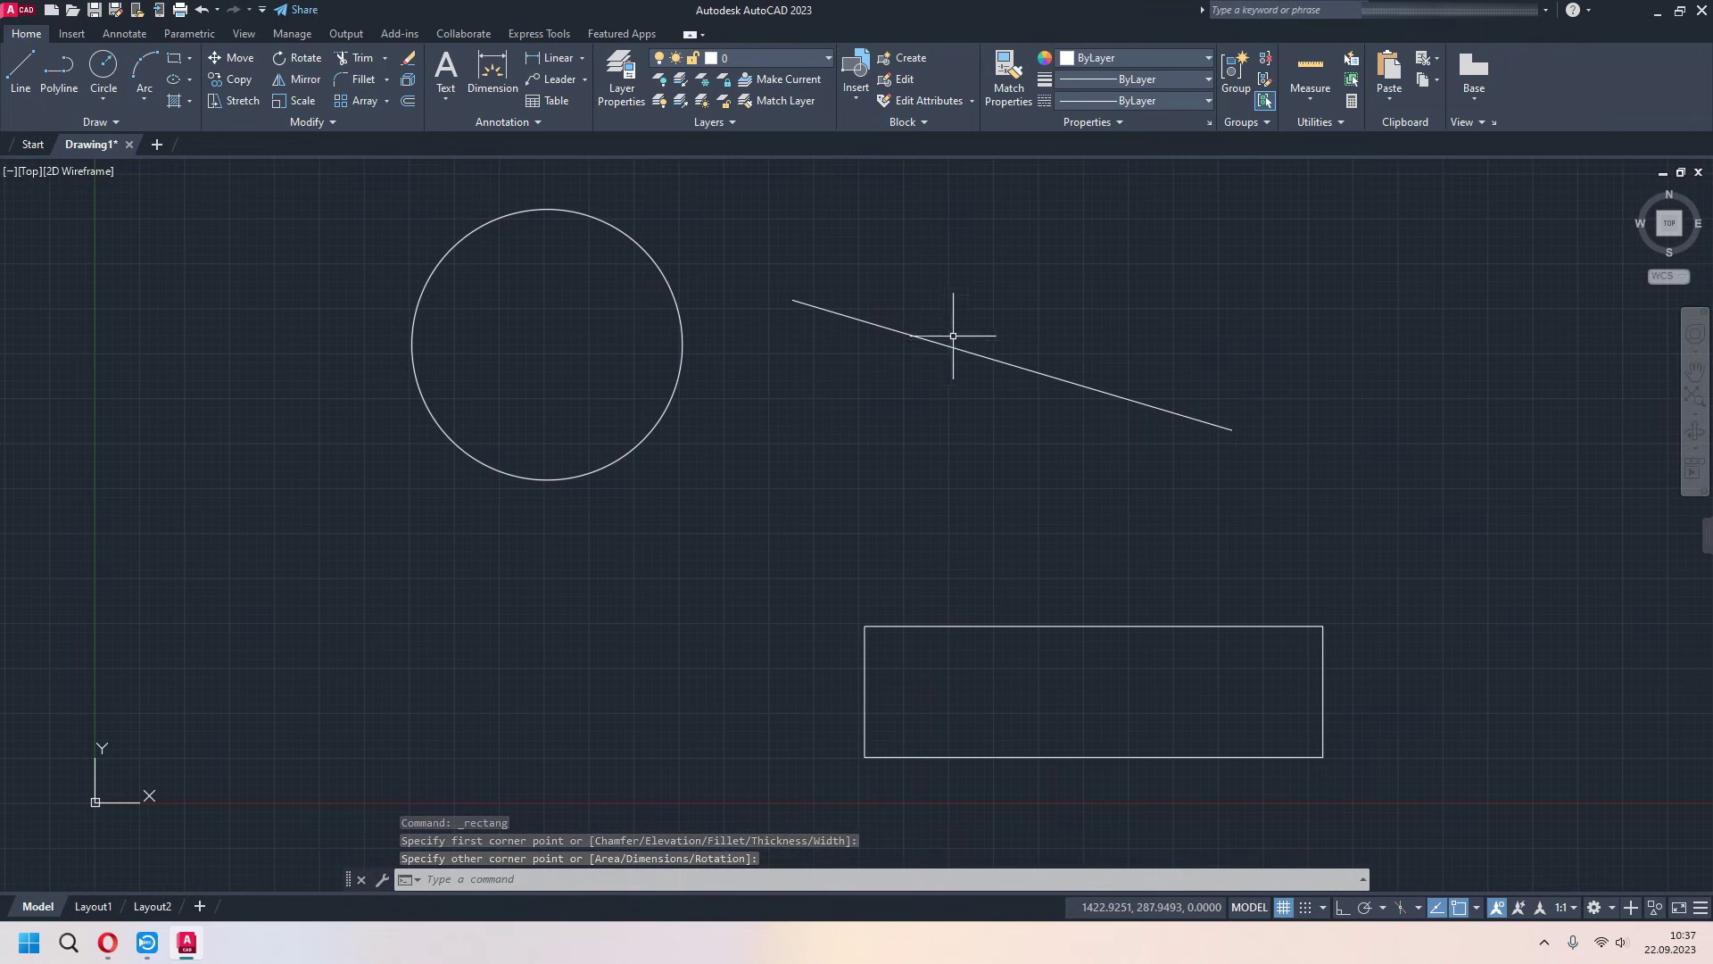
{"action": "left_click", "coordinate": [20, 72]}
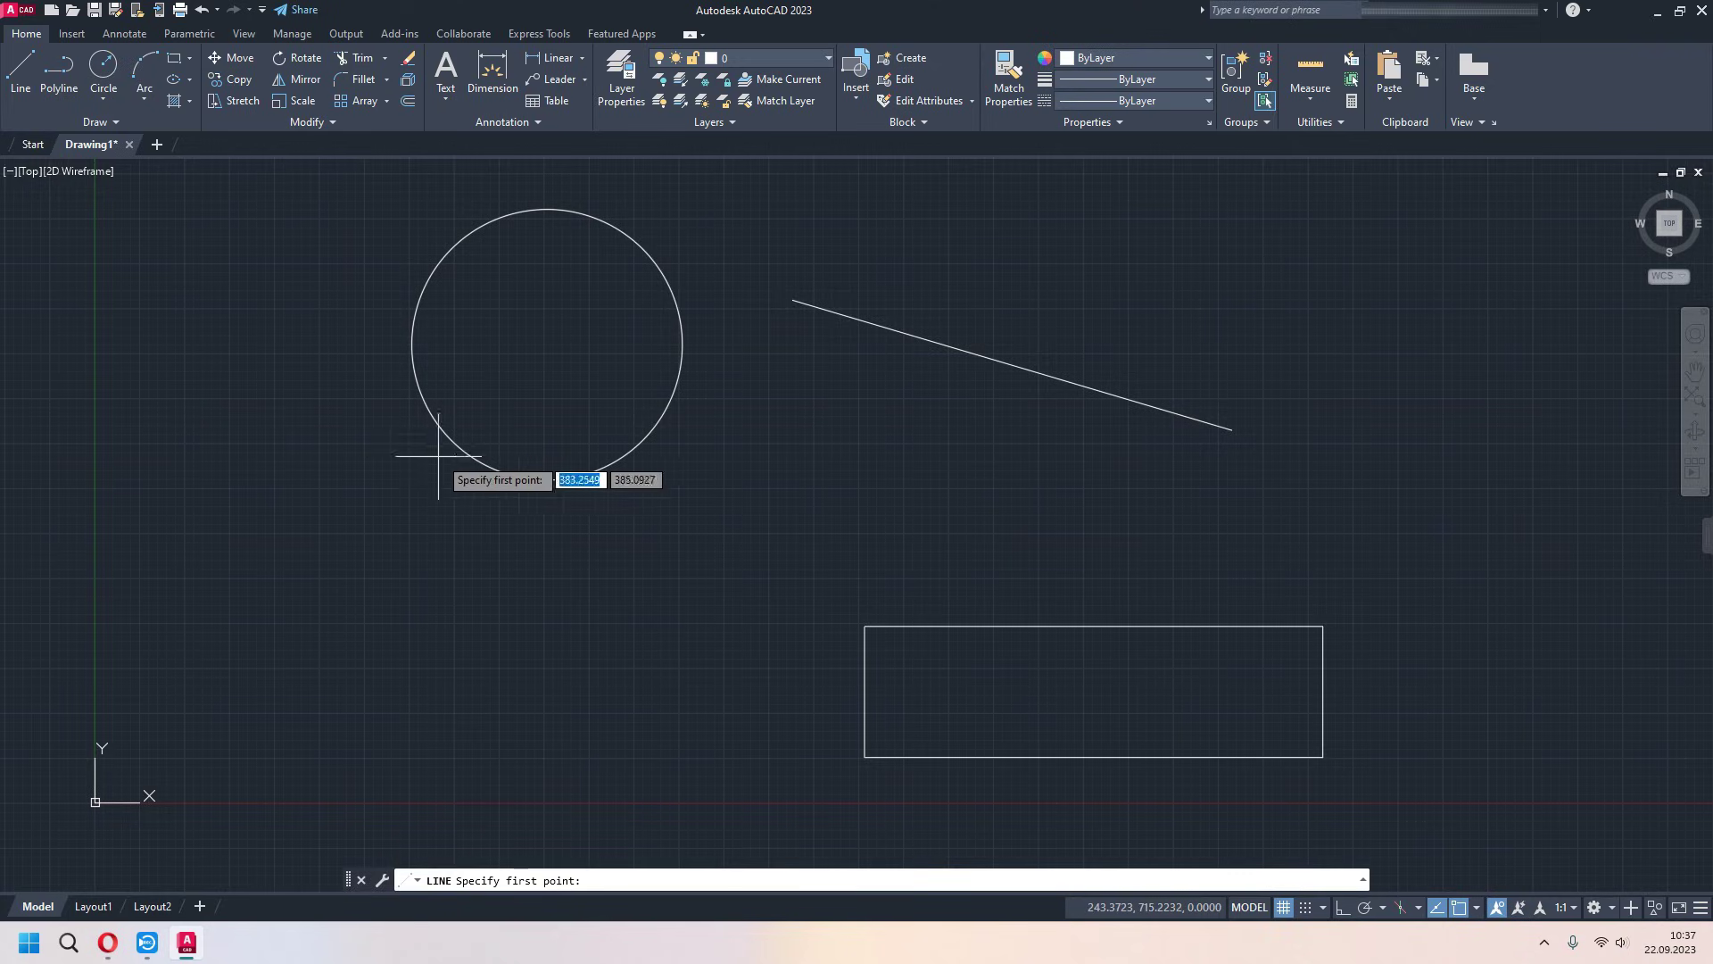
{"action": "left_click", "coordinate": [1476, 910]}
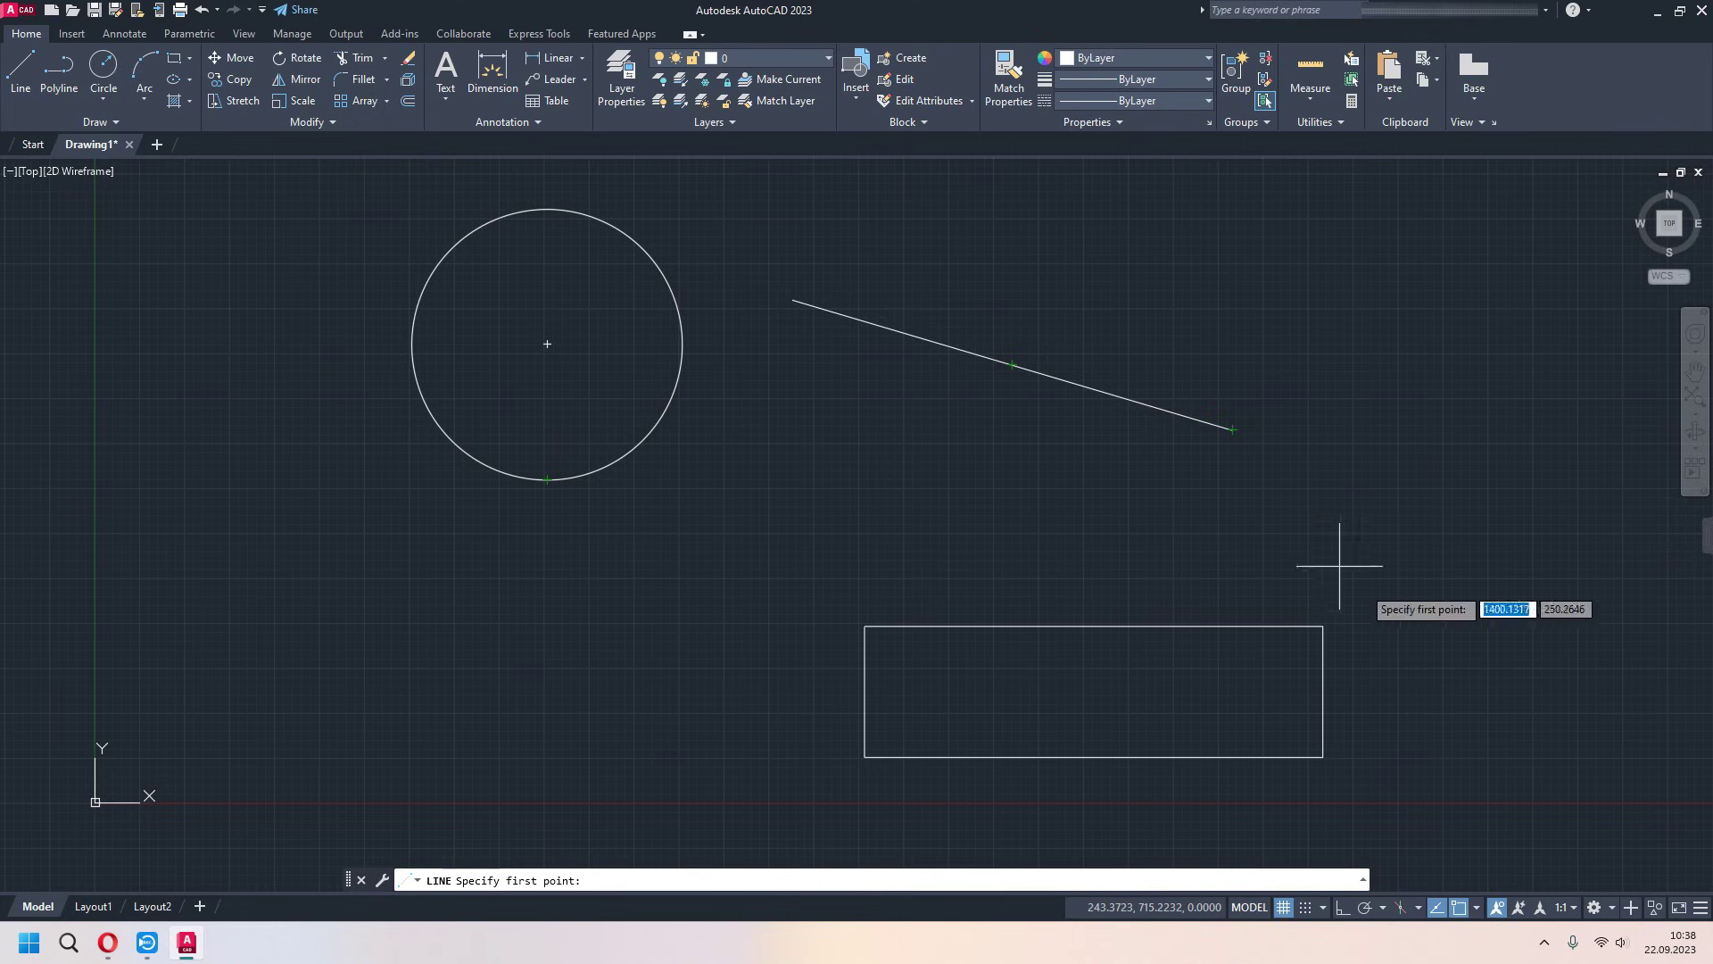
- From the slanted line's right endpoint, draw a segment rising up-right to form a V
{"action": "left_click", "coordinate": [1477, 908]}
{"action": "left_click", "coordinate": [1482, 913]}
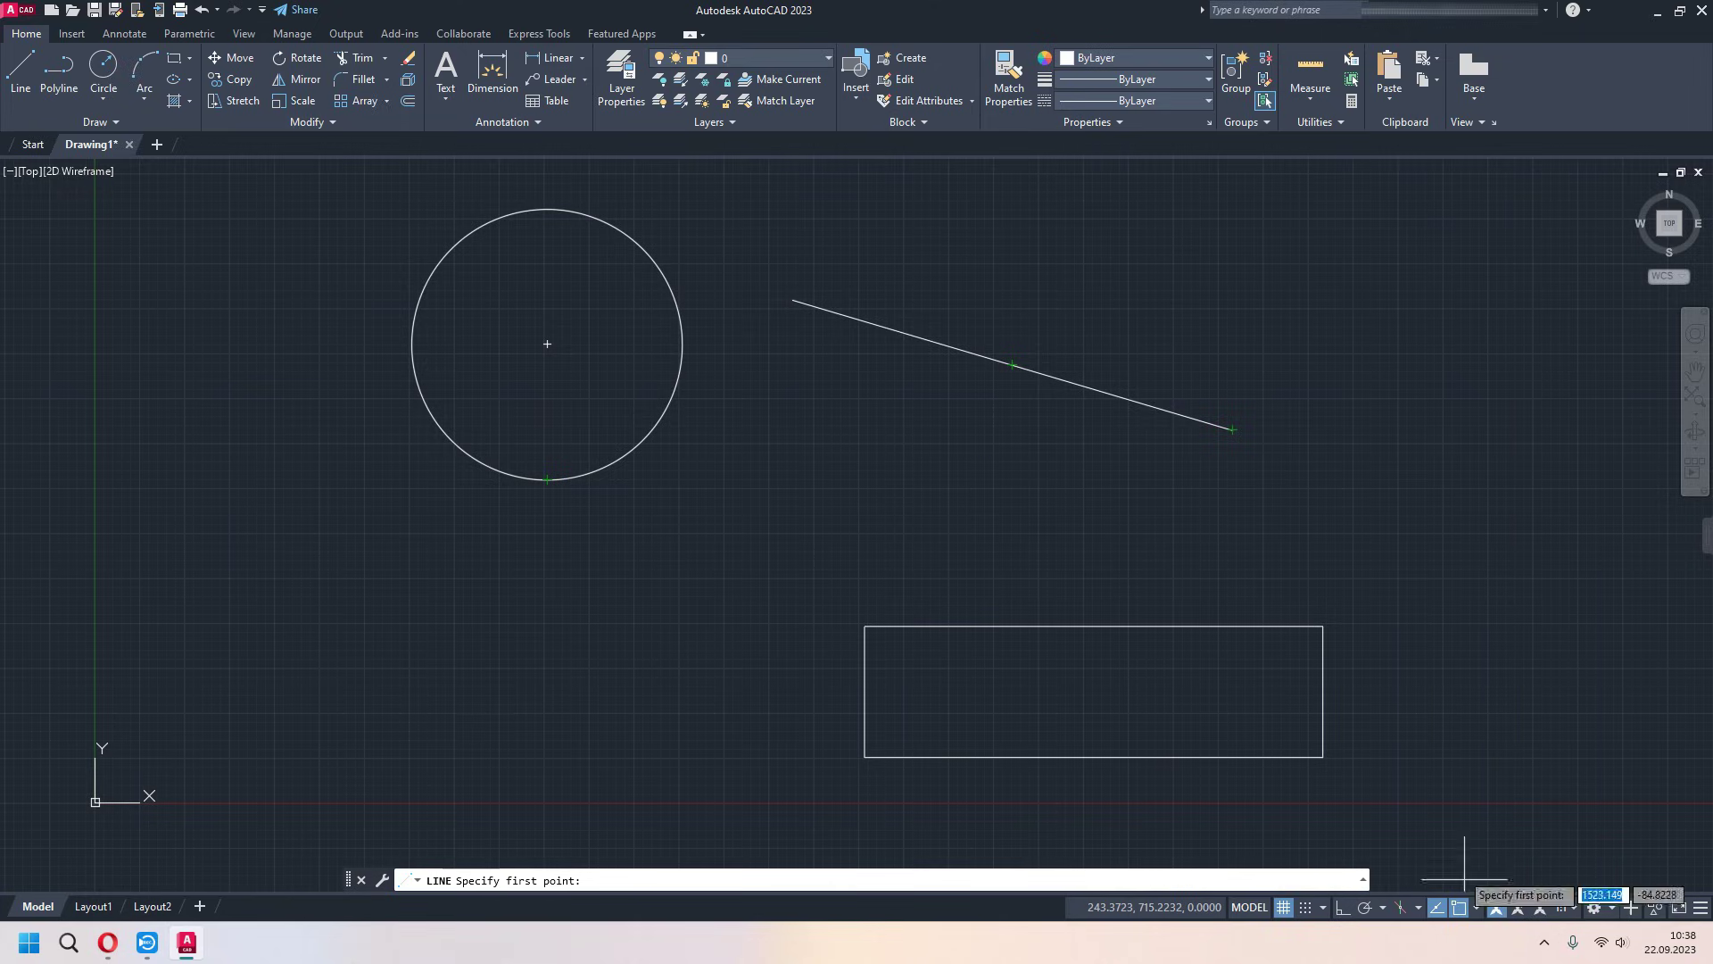
{"action": "left_click", "coordinate": [1233, 430]}
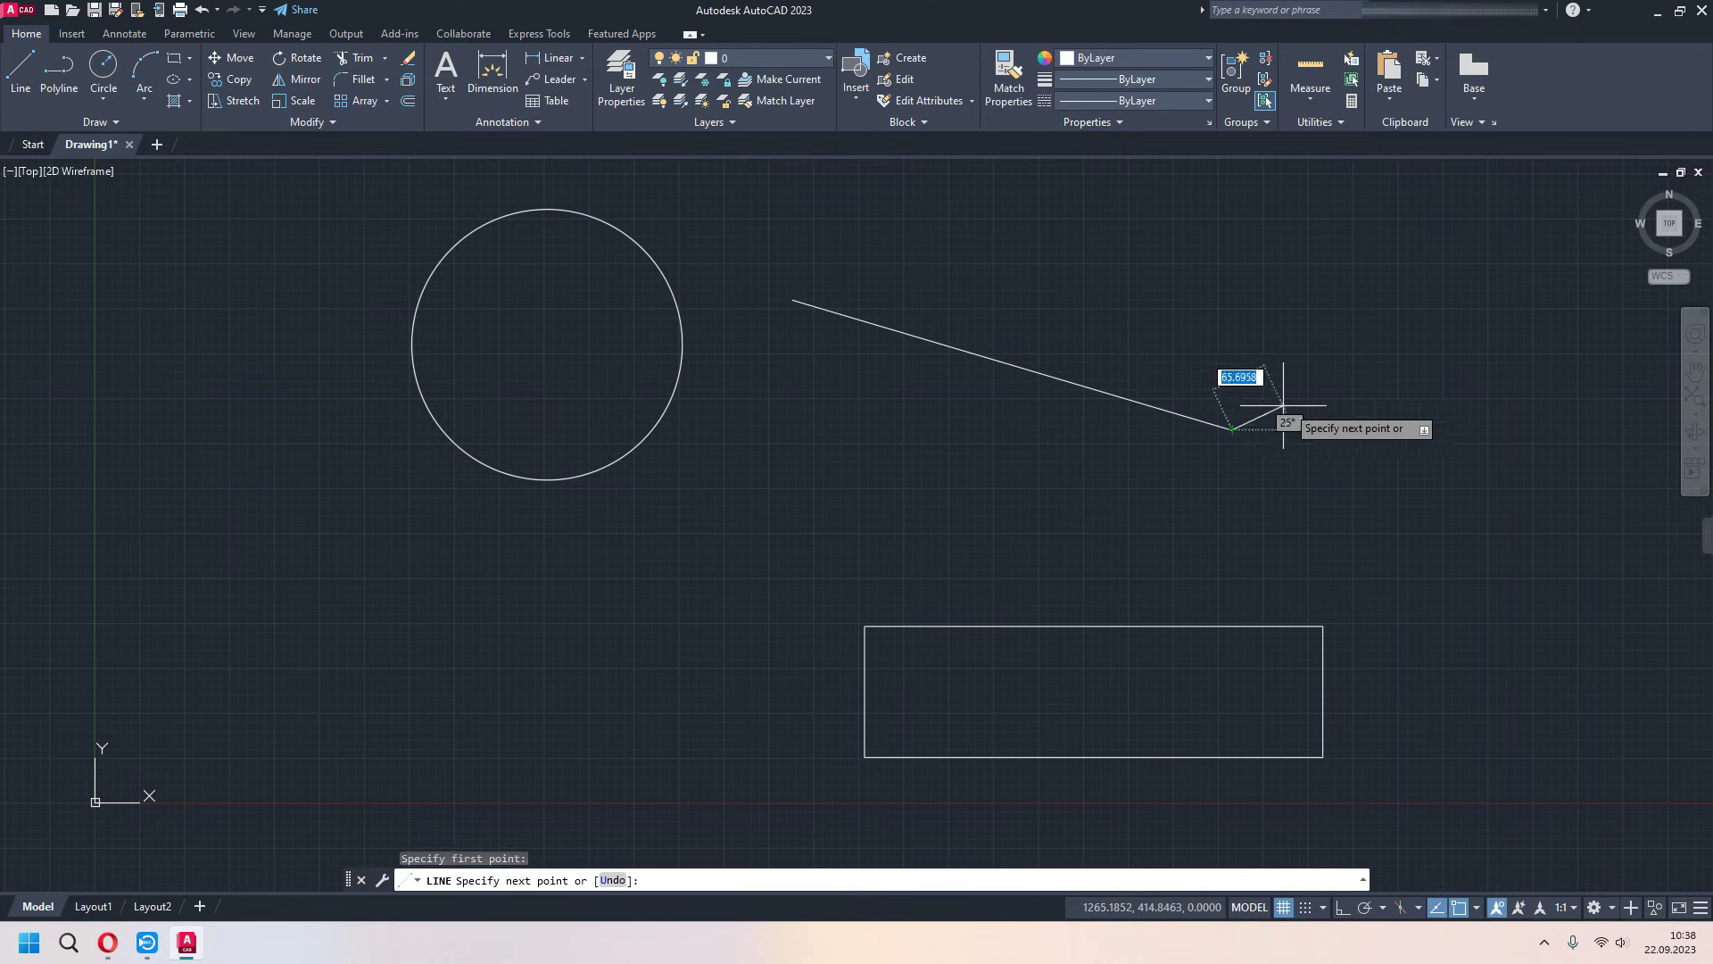
{"action": "left_click", "coordinate": [1477, 282]}
{"action": "key", "text": "Return"}
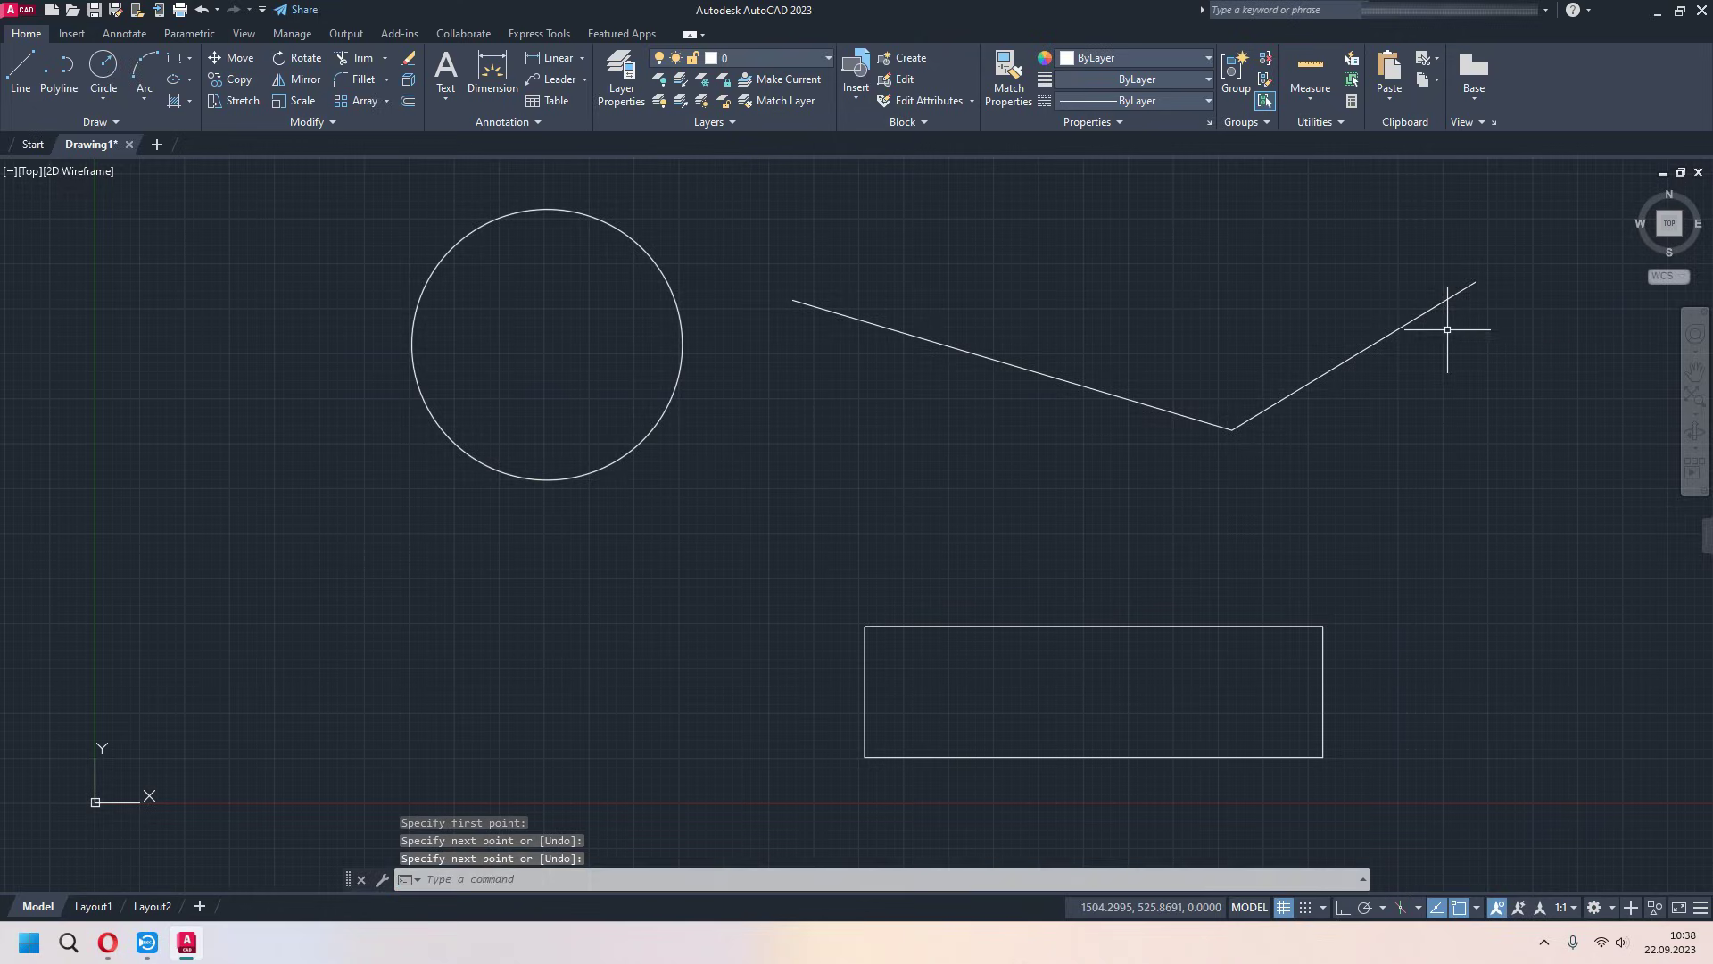
- Zoom and pan to recentre the bent V-shaped line
{"action": "scroll", "coordinate": [1235, 431], "scroll_direction": "up", "scroll_amount": 3}
{"action": "scroll", "coordinate": [1236, 432], "scroll_direction": "up", "scroll_amount": 2}
{"action": "scroll", "coordinate": [1235, 432], "scroll_direction": "up", "scroll_amount": 4}
{"action": "middle_click_drag", "start_coordinate": [1190, 414], "coordinate": [1347, 749]}
{"action": "mouse_move", "coordinate": [983, 537]}
{"action": "middle_mouse_down"}
{"action": "mouse_move", "coordinate": [1013, 573]}
{"action": "mouse_move", "coordinate": [1120, 523]}
{"action": "mouse_move", "coordinate": [1288, 559]}
{"action": "mouse_move", "coordinate": [1399, 524]}
{"action": "middle_mouse_up"}
{"action": "scroll", "coordinate": [1017, 573], "scroll_direction": "down", "scroll_amount": 3}
{"action": "scroll", "coordinate": [1109, 620], "scroll_direction": "down", "scroll_amount": 8}
{"action": "scroll", "coordinate": [1068, 566], "scroll_direction": "up", "scroll_amount": 5}
{"action": "scroll", "coordinate": [1119, 523], "scroll_direction": "up", "scroll_amount": 4}
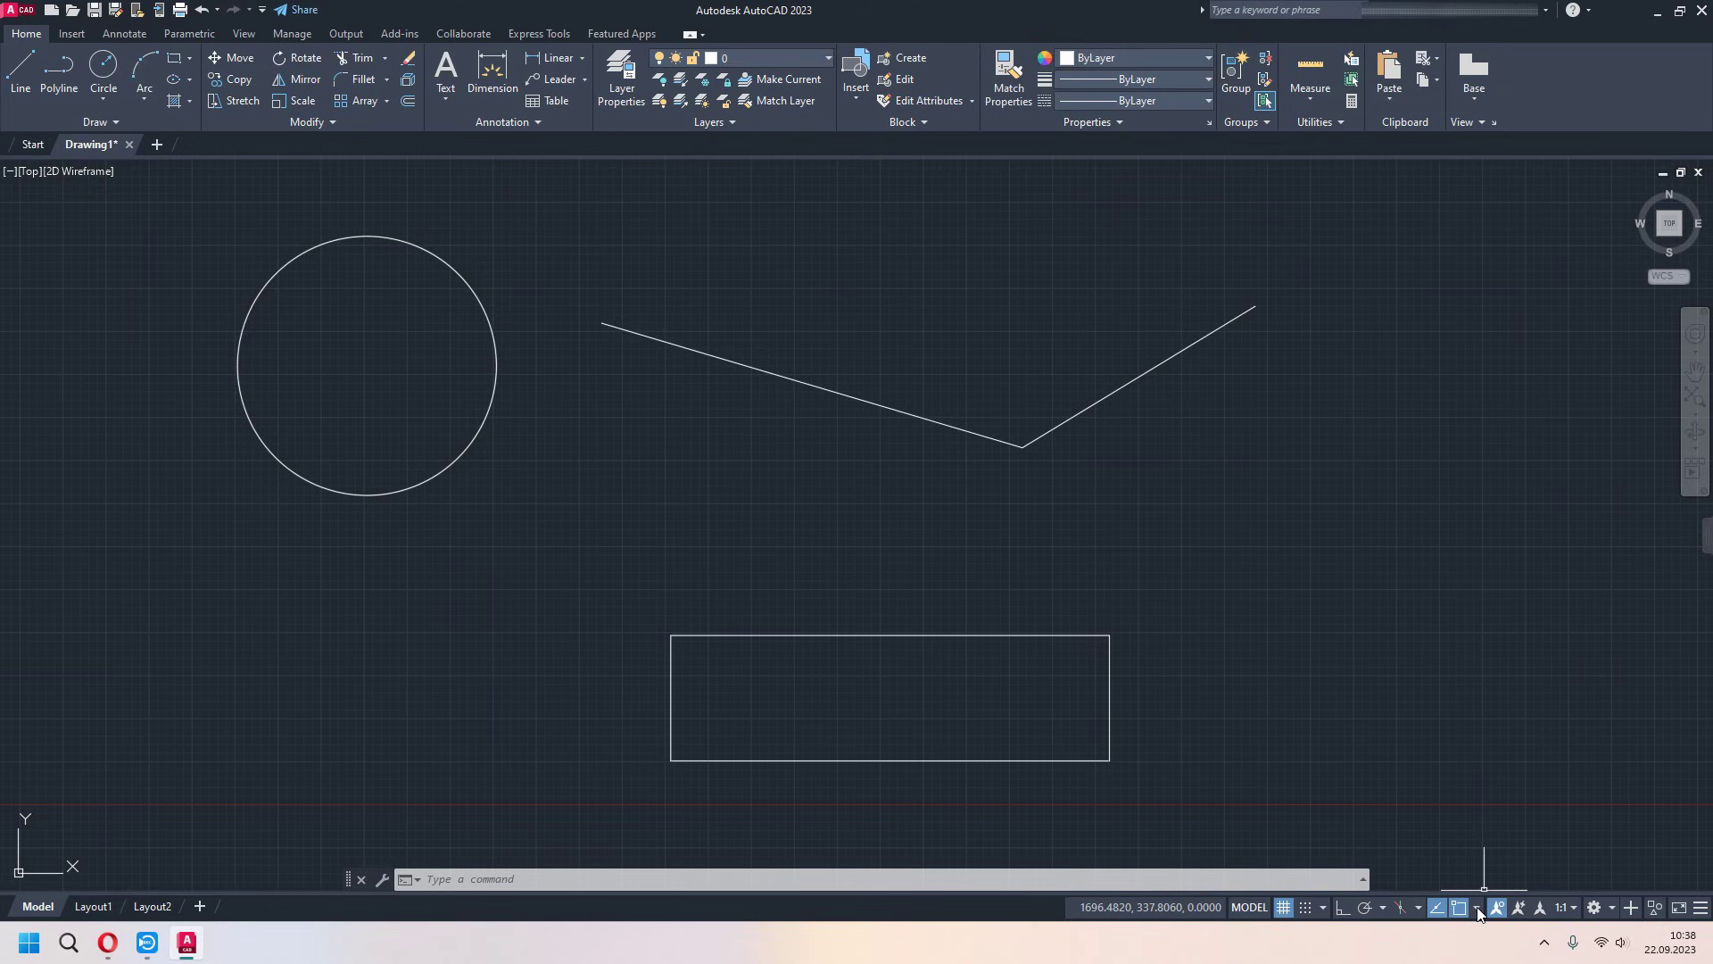
- Check the object snap list, start LINE with the L alias, and pan up toward the rectangle
{"action": "left_click", "coordinate": [1478, 908]}
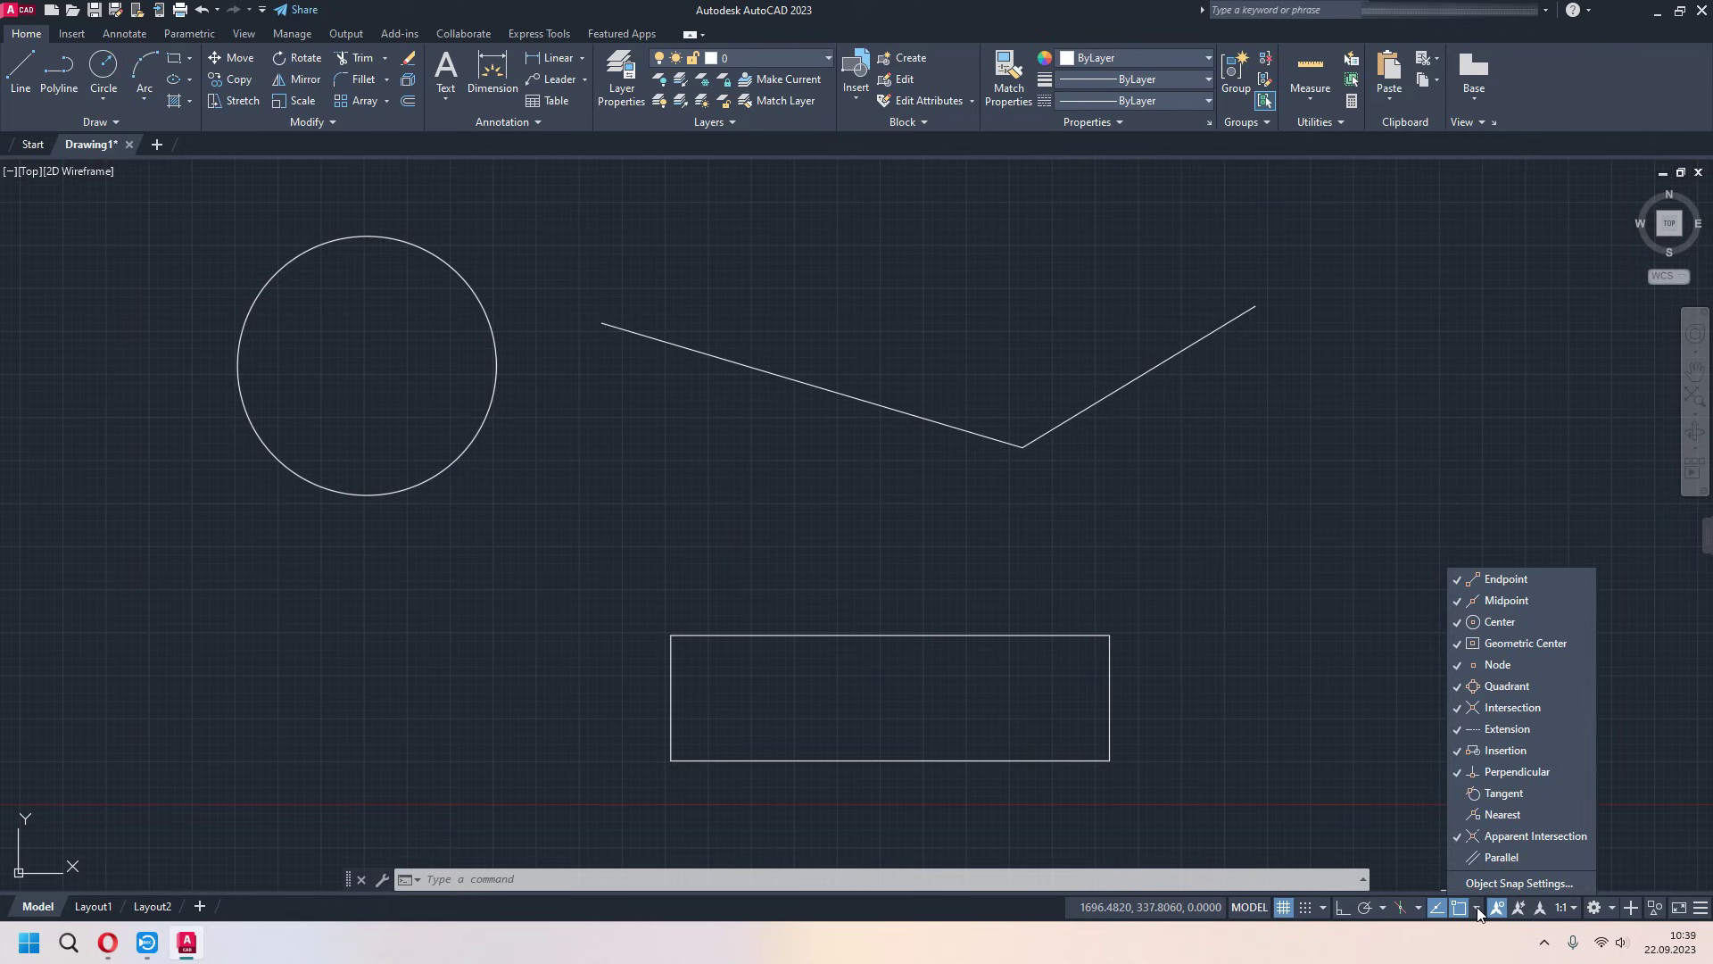
{"action": "left_click", "coordinate": [1123, 735]}
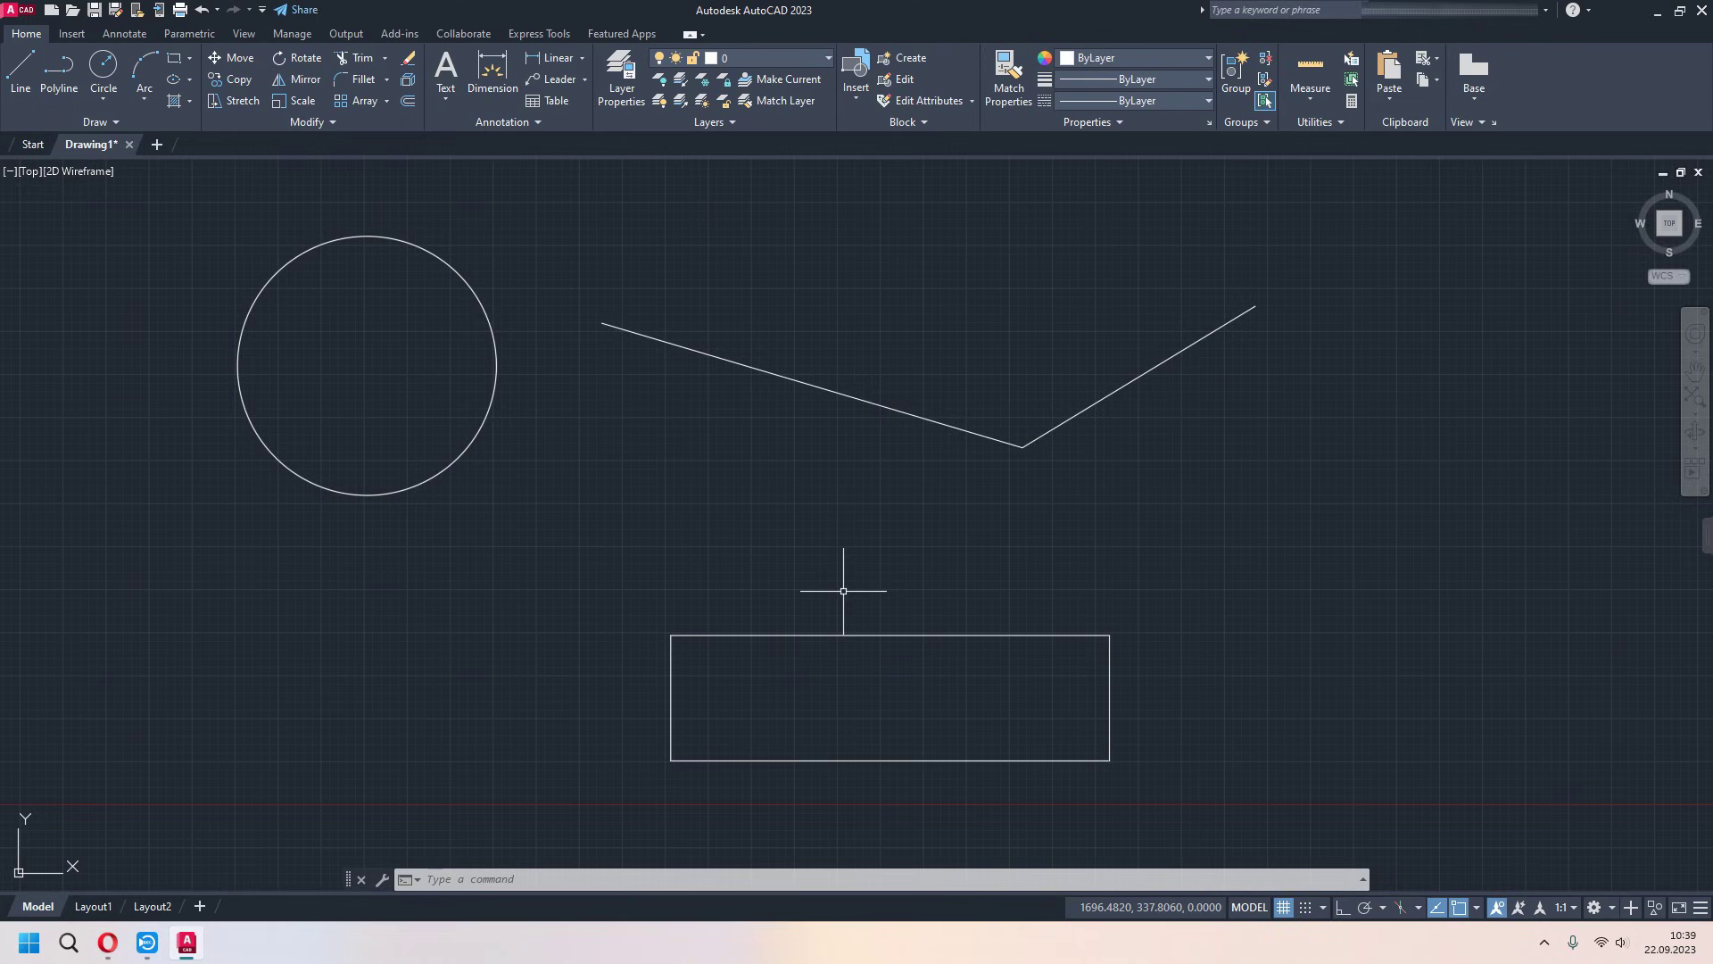
{"action": "type", "text": "L"}
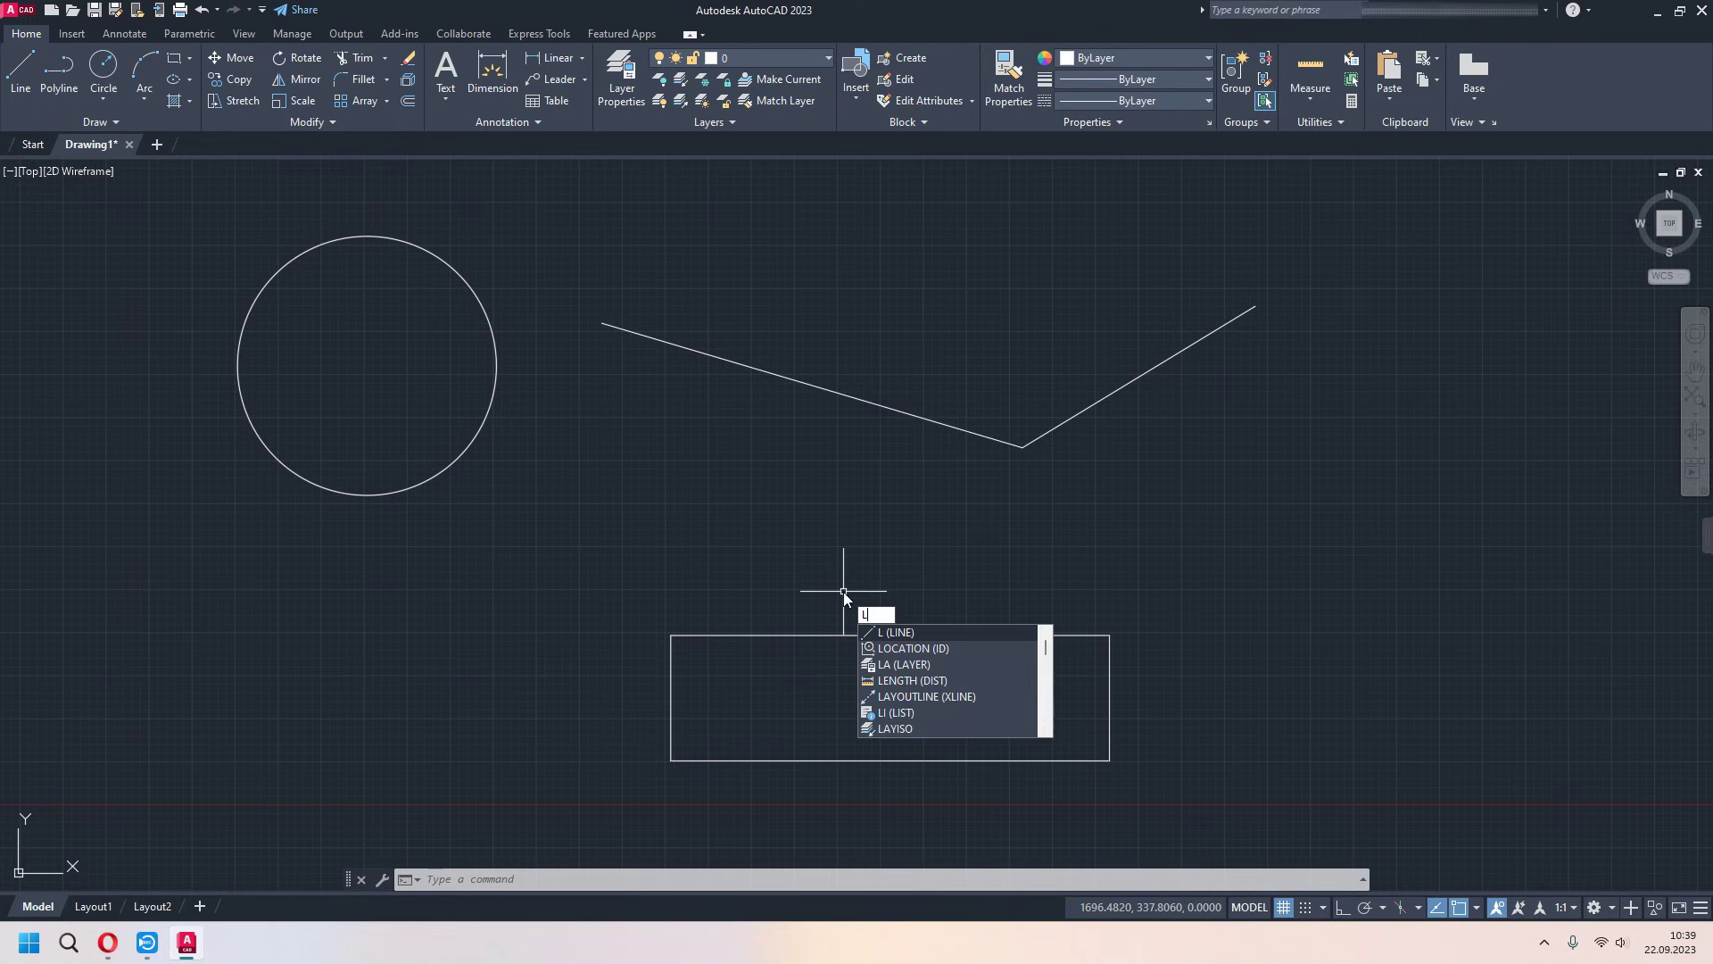
{"action": "key", "text": "Return"}
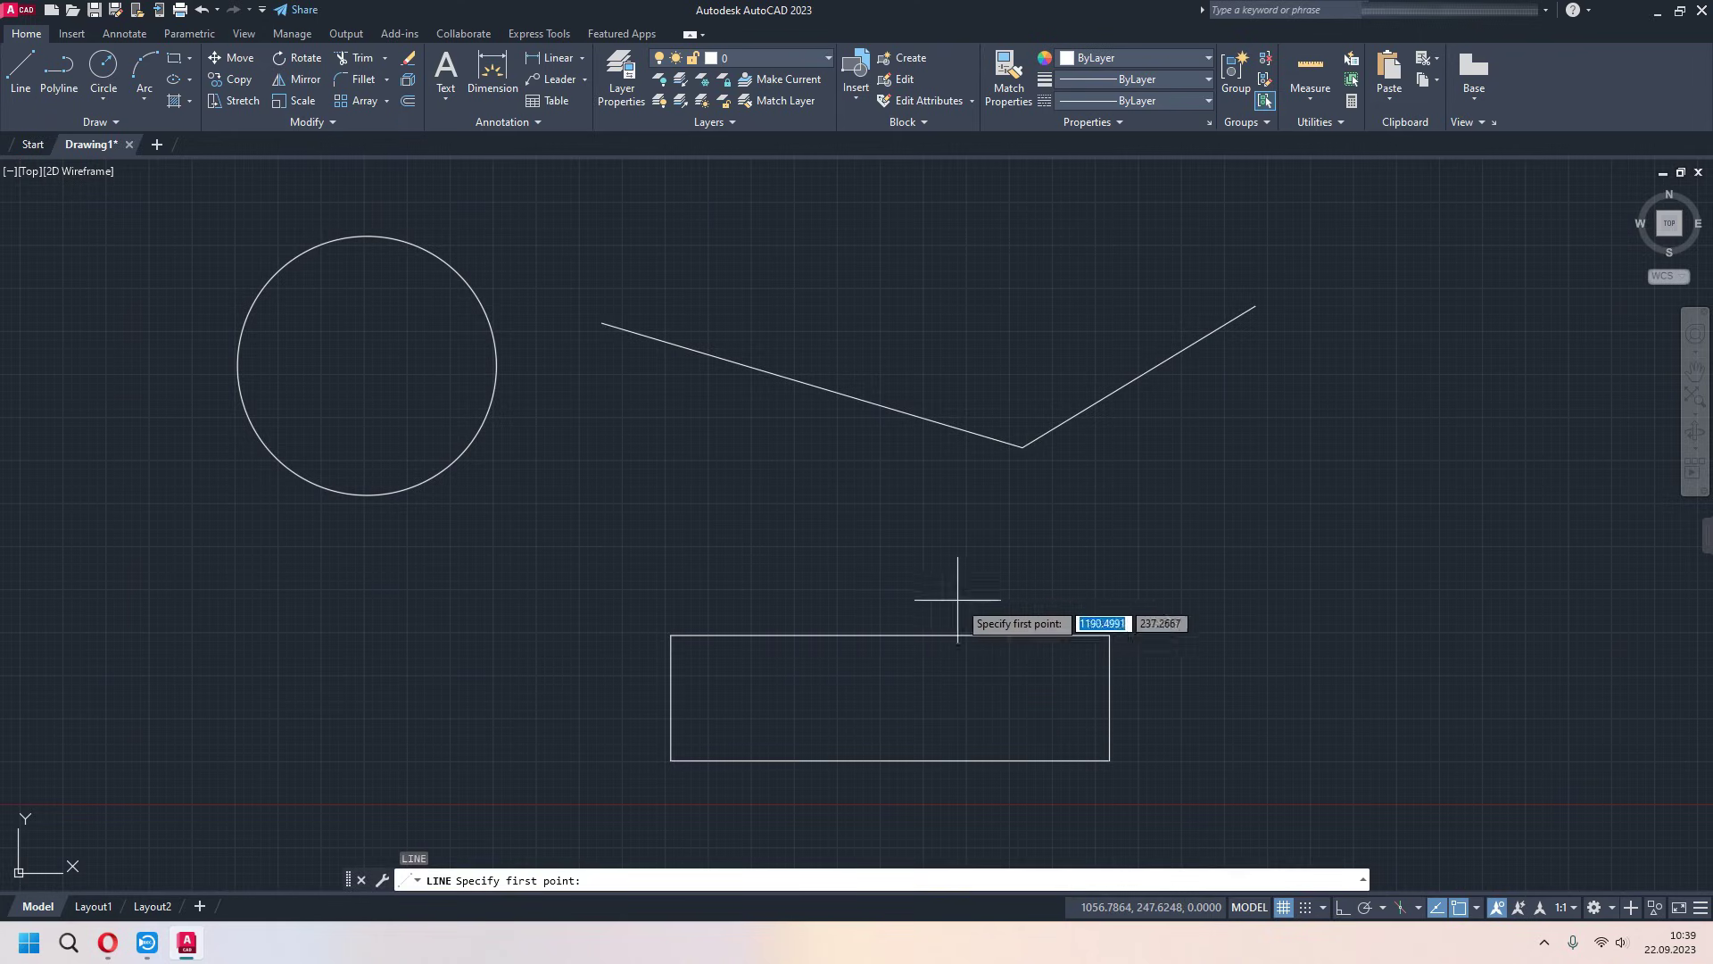
{"action": "middle_click_drag", "start_coordinate": [1223, 610], "coordinate": [1193, 514]}
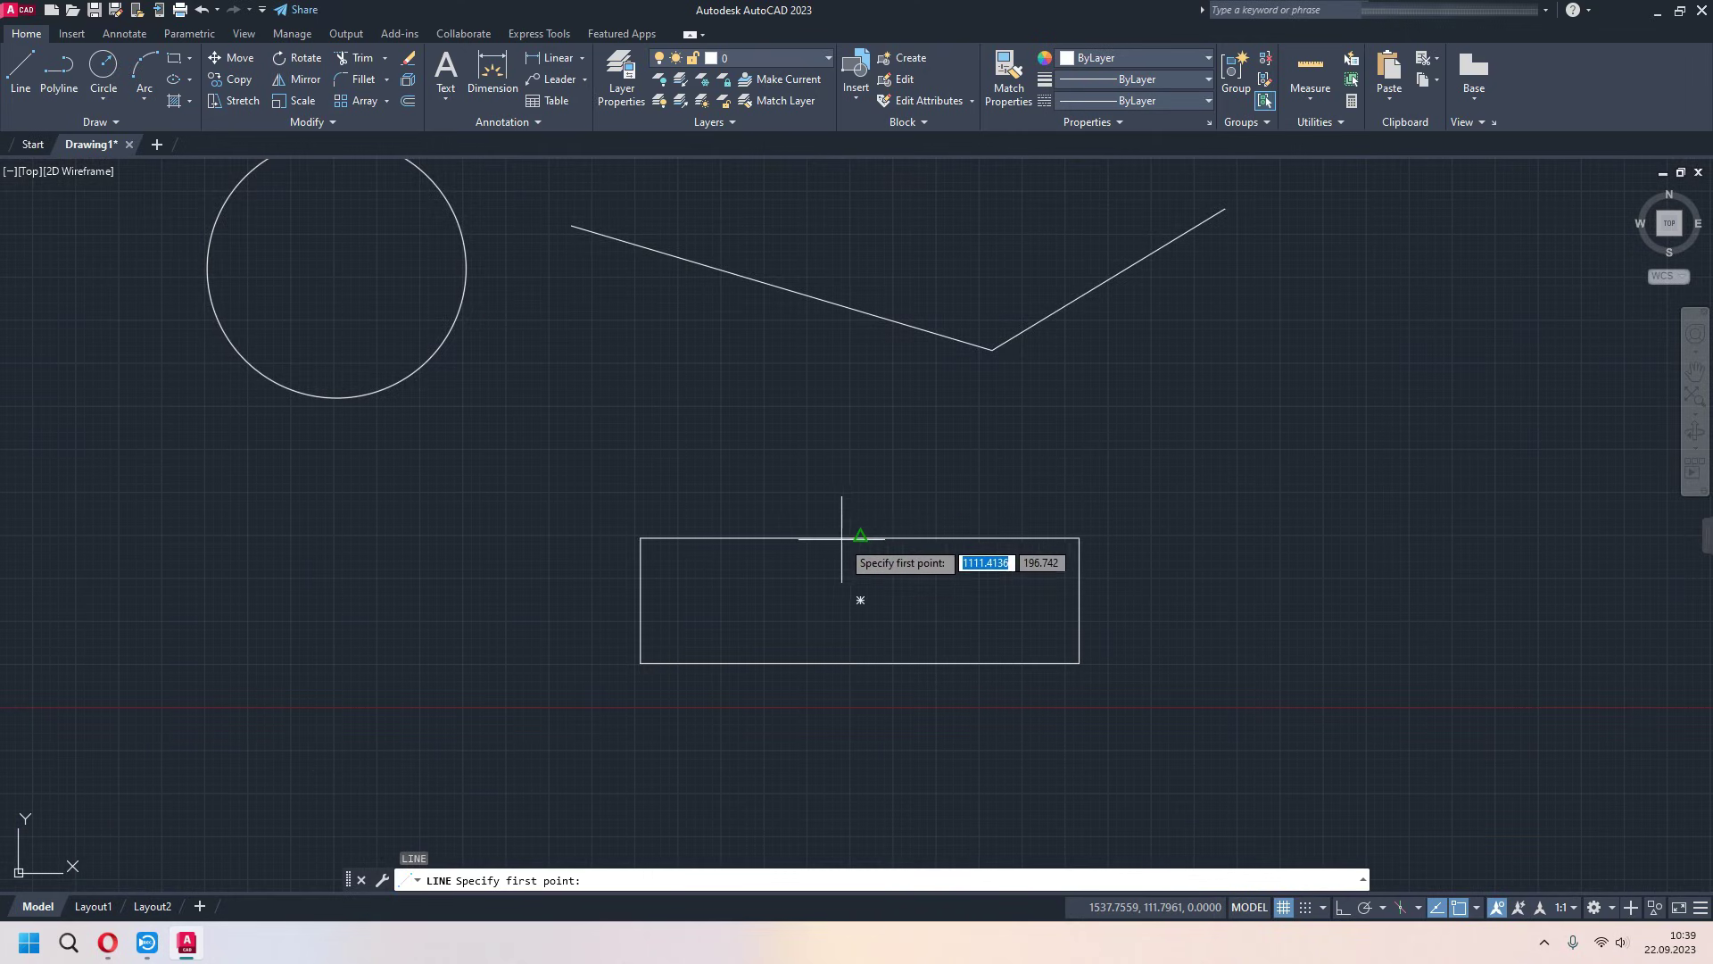